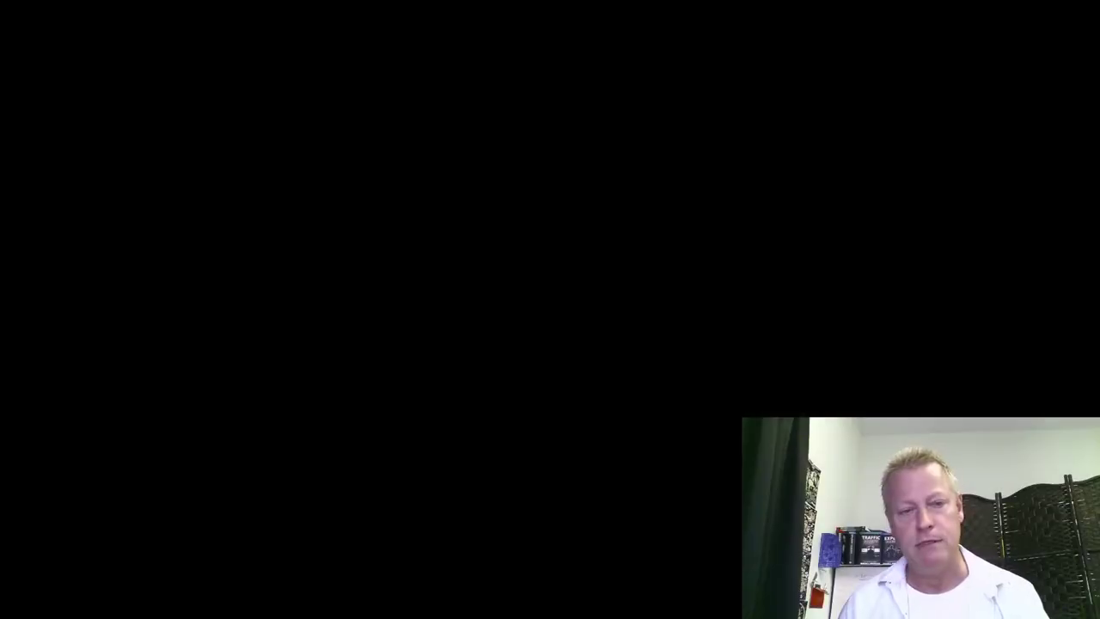
Look through the course catalogue, examining the paid and free courses with their prices and discounts.
{"action": "scroll", "coordinate": [519, 450], "scroll_direction": "down", "scroll_amount": 3}
{"action": "scroll", "coordinate": [519, 450], "scroll_direction": "down", "scroll_amount": 5}
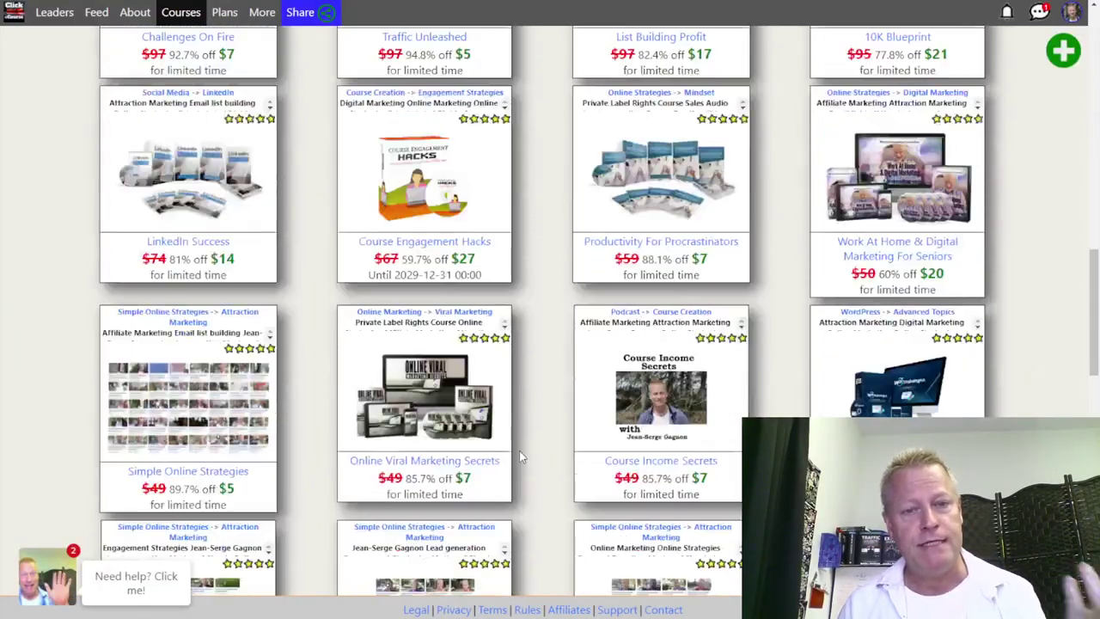
{"action": "scroll", "coordinate": [519, 450], "scroll_direction": "up", "scroll_amount": 20}
{"action": "scroll", "coordinate": [519, 450], "scroll_direction": "down", "scroll_amount": 3}
{"action": "scroll", "coordinate": [520, 456], "scroll_direction": "down", "scroll_amount": 10}
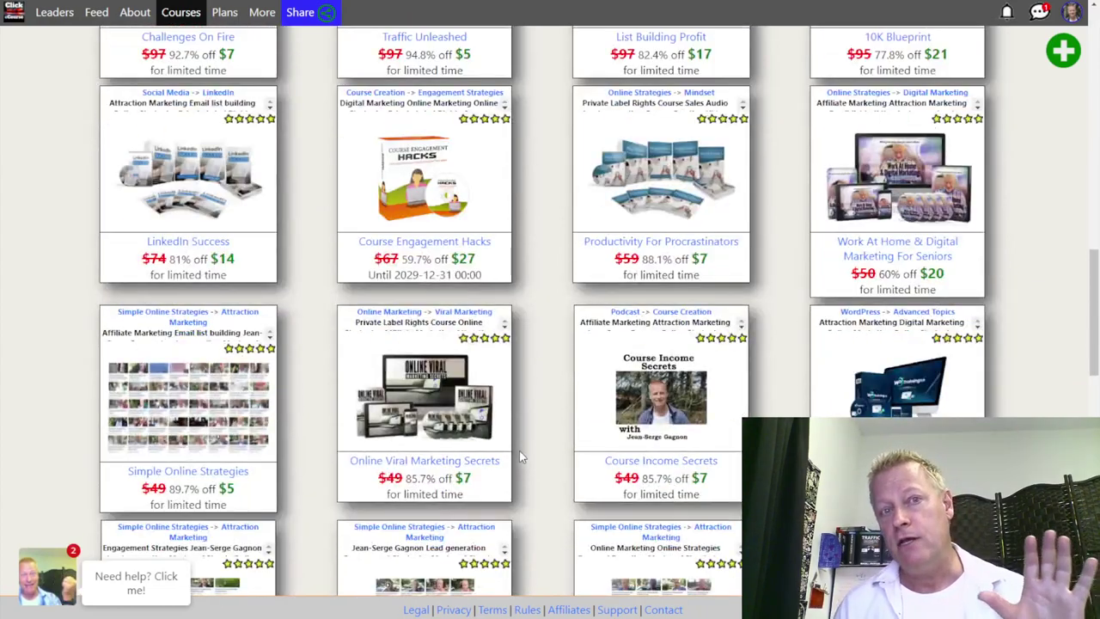
{"action": "scroll", "coordinate": [519, 456], "scroll_direction": "up", "scroll_amount": 15}
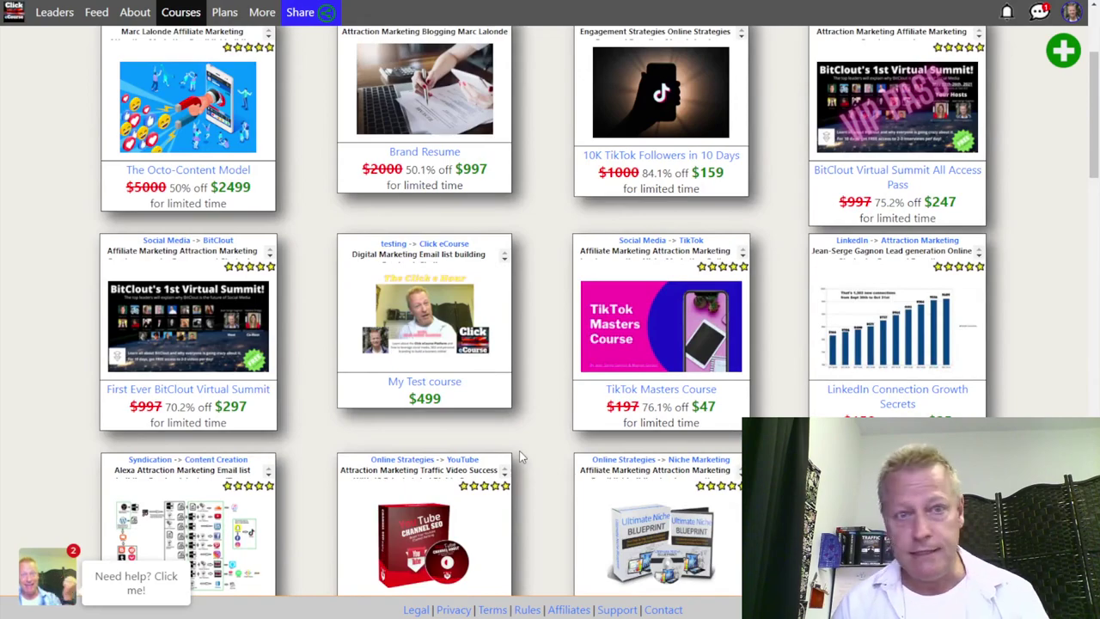
{"action": "scroll", "coordinate": [519, 456], "scroll_direction": "down", "scroll_amount": 12}
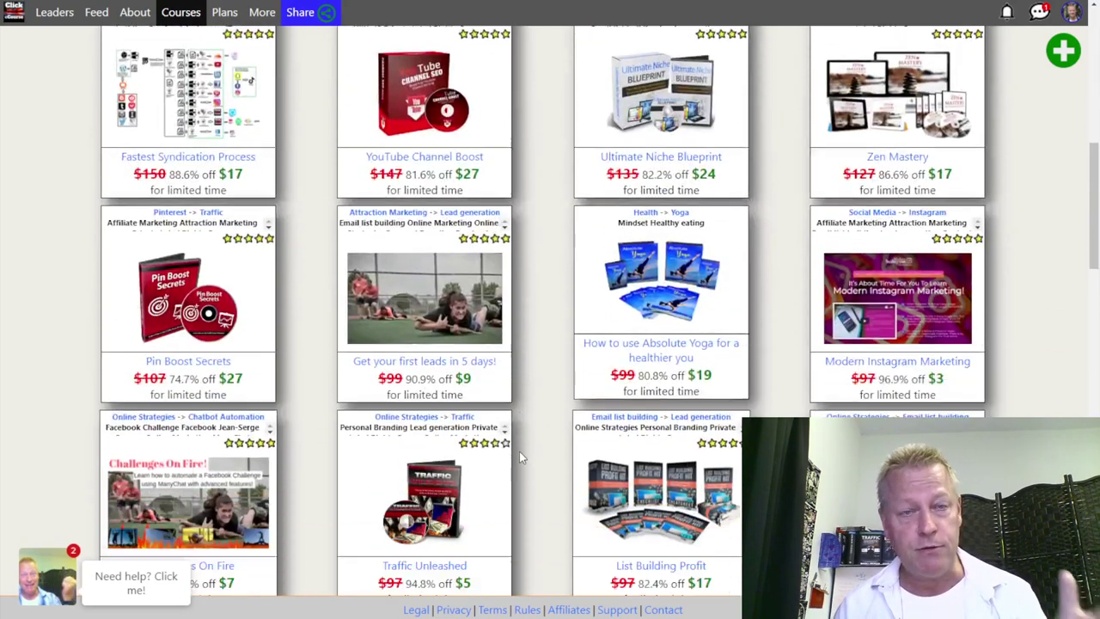
{"action": "scroll", "coordinate": [519, 456], "scroll_direction": "down", "scroll_amount": 6}
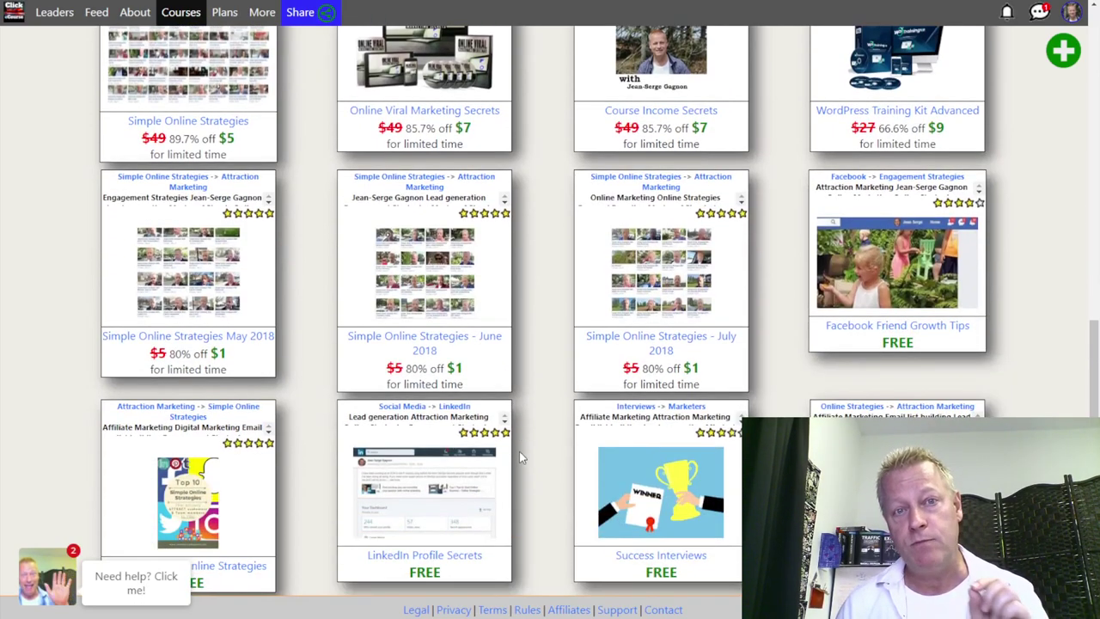
{"action": "scroll", "coordinate": [519, 456], "scroll_direction": "up", "scroll_amount": 6}
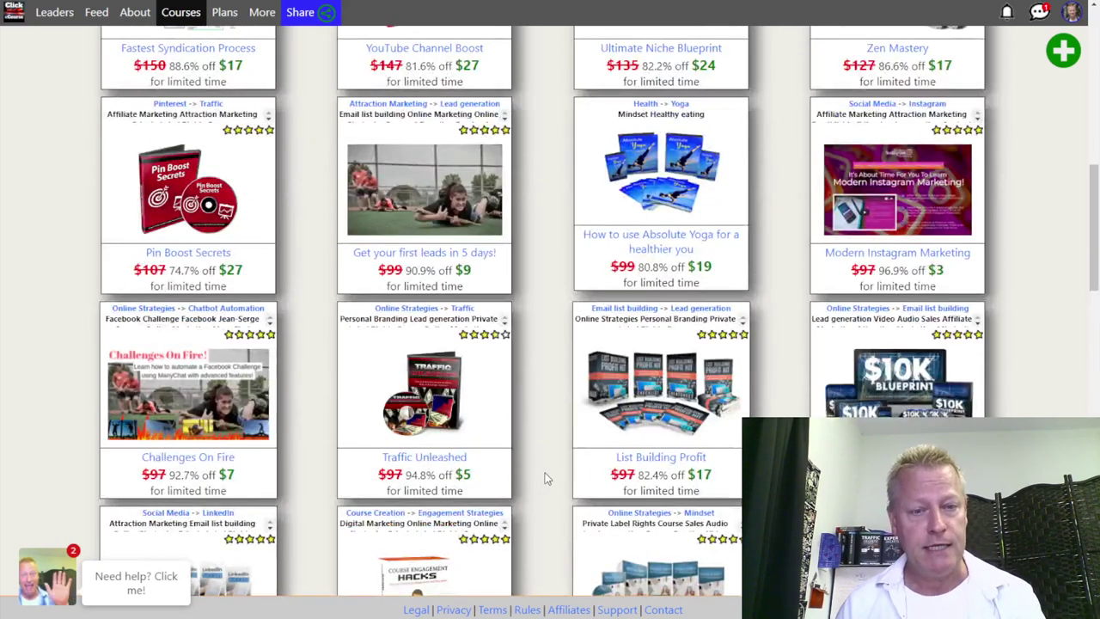
{"action": "scroll", "coordinate": [544, 479], "scroll_direction": "down", "scroll_amount": 13}
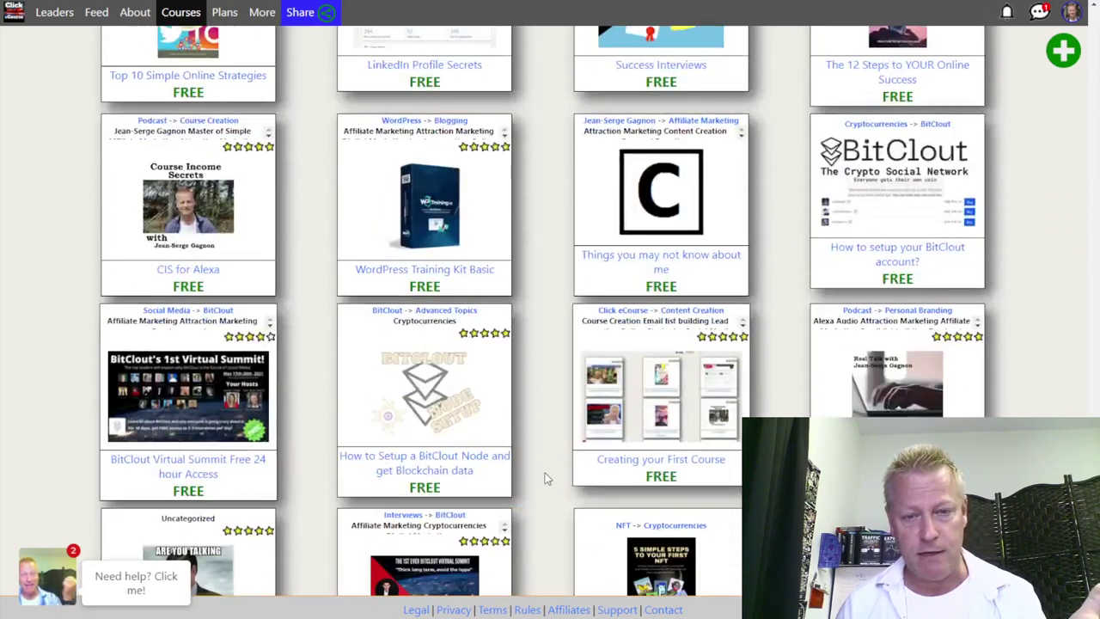
{"action": "scroll", "coordinate": [544, 478], "scroll_direction": "down", "scroll_amount": 3}
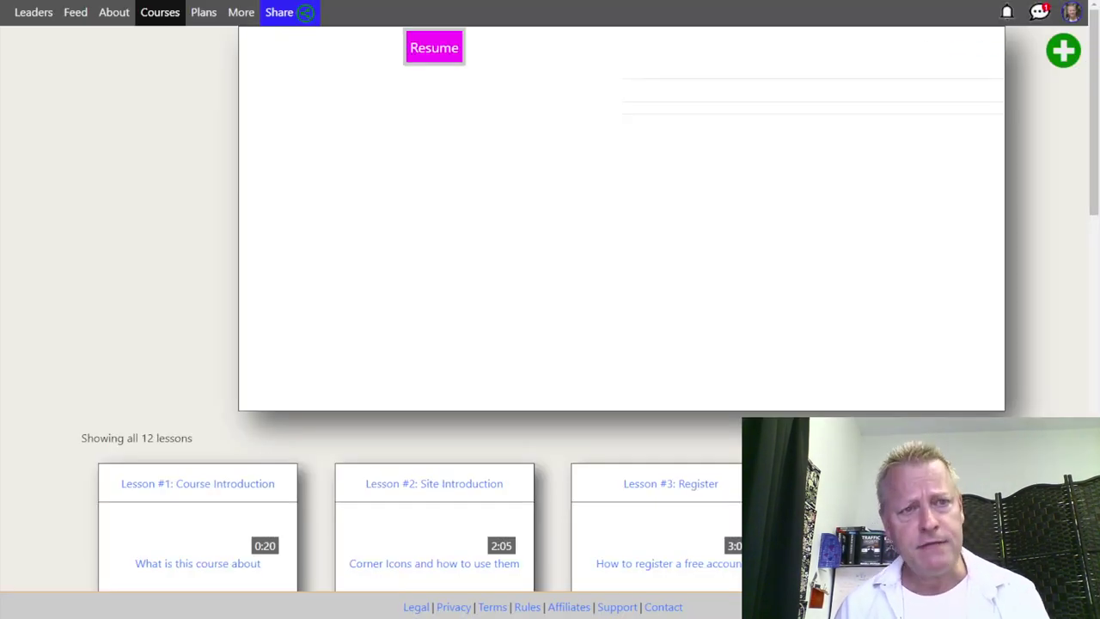
Review the Creating your First Course page, examining its lessons, their video lengths and their publishing status.
{"action": "scroll", "coordinate": [676, 409], "scroll_direction": "down", "scroll_amount": 6}
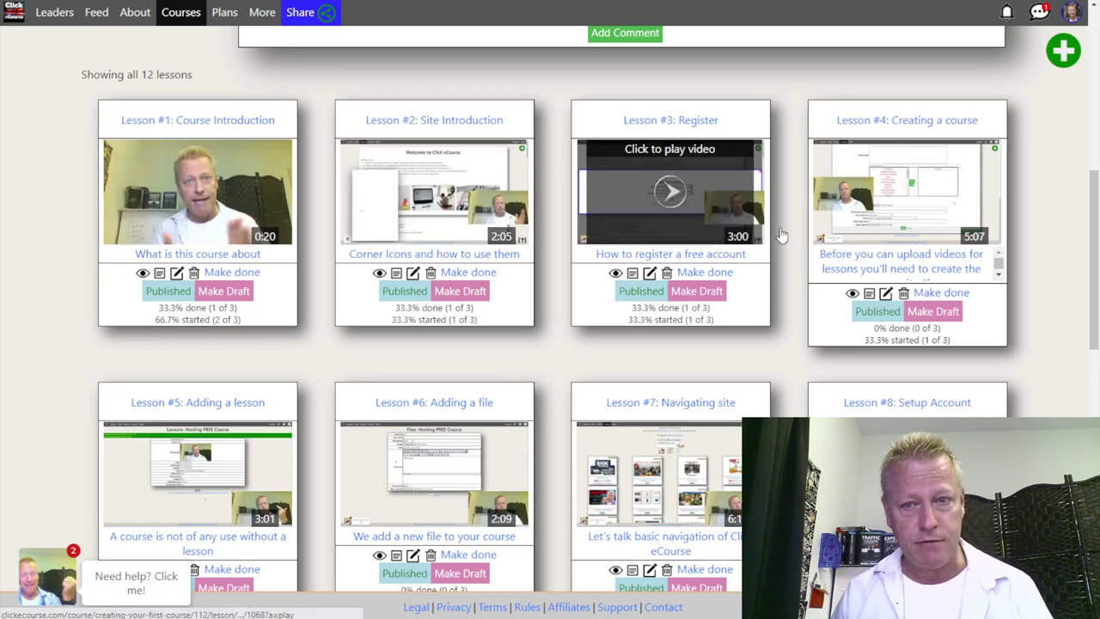
{"action": "scroll", "coordinate": [788, 362], "scroll_direction": "down", "scroll_amount": 2}
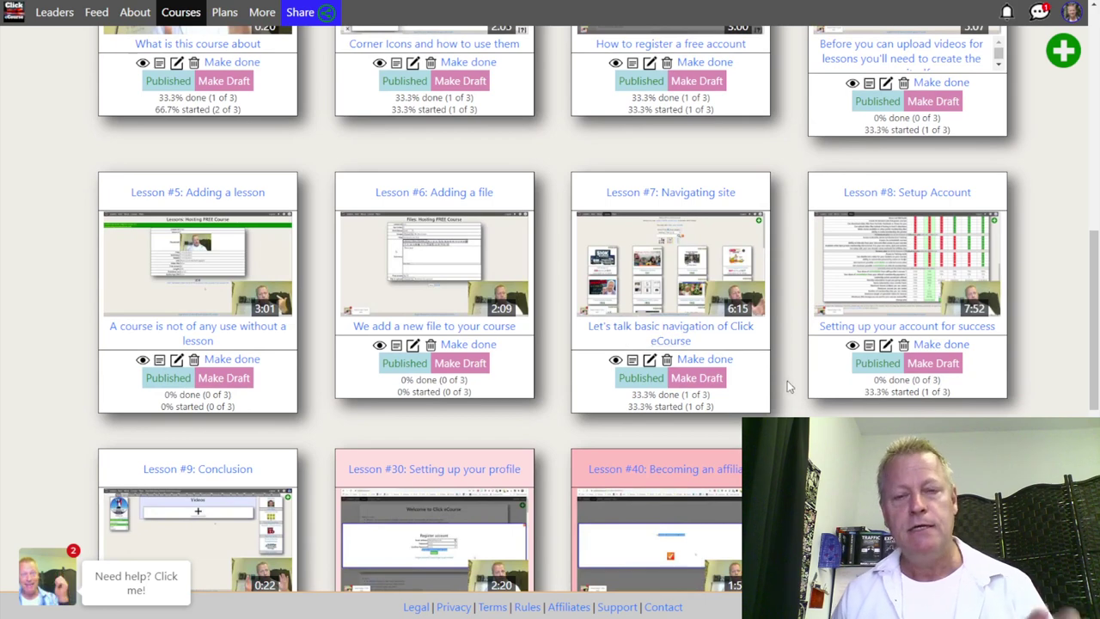
{"action": "scroll", "coordinate": [785, 383], "scroll_direction": "up", "scroll_amount": 3}
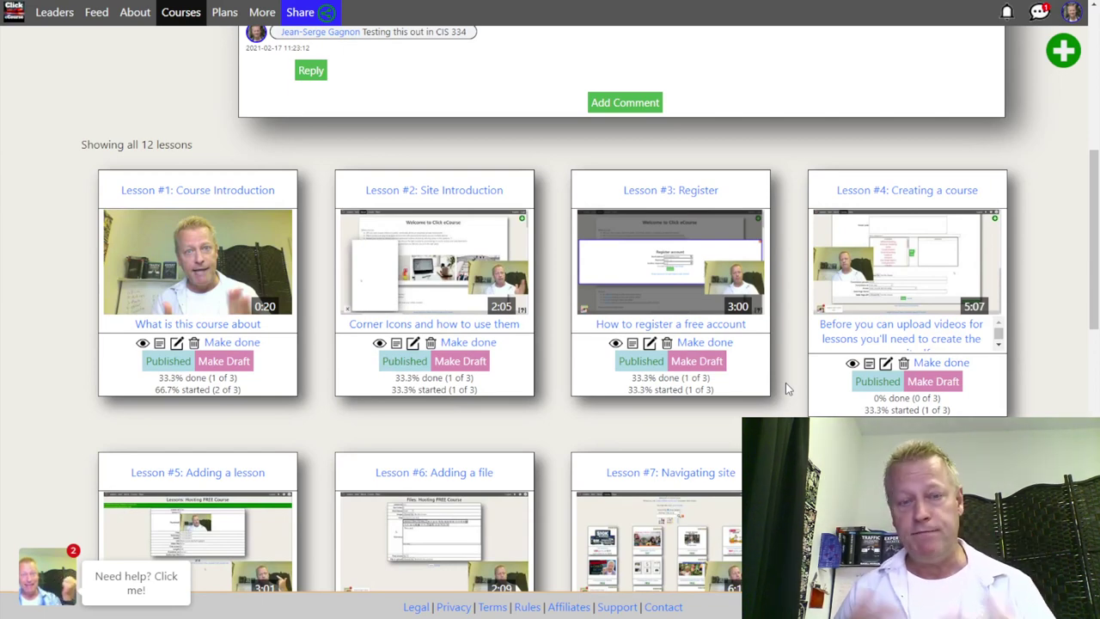
{"action": "scroll", "coordinate": [515, 257], "scroll_direction": "up", "scroll_amount": 5}
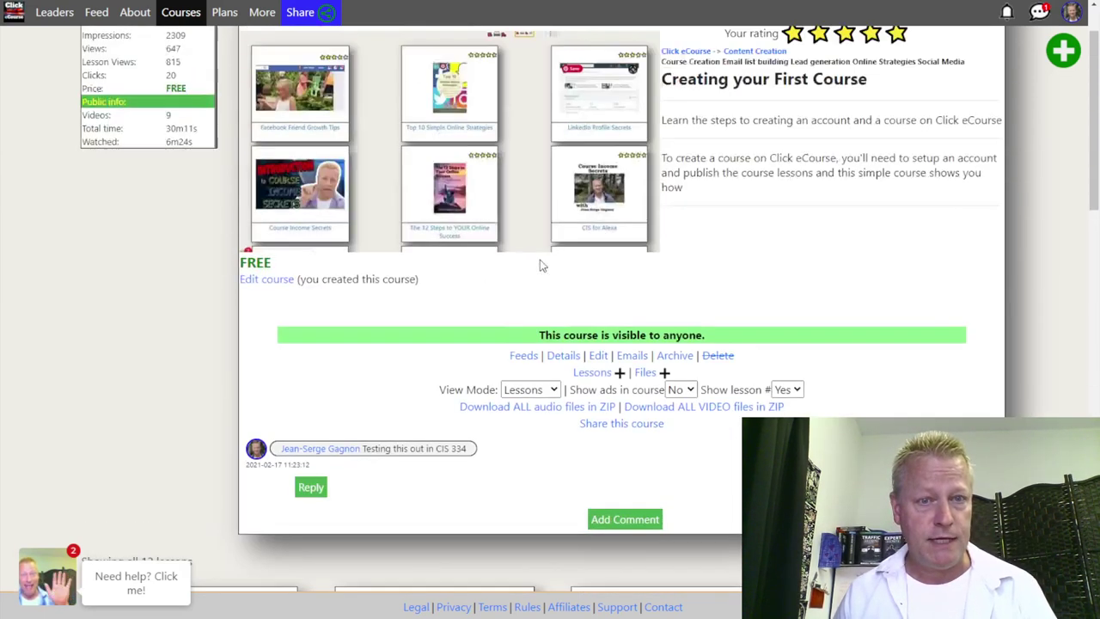
{"action": "scroll", "coordinate": [746, 342], "scroll_direction": "down", "scroll_amount": 3}
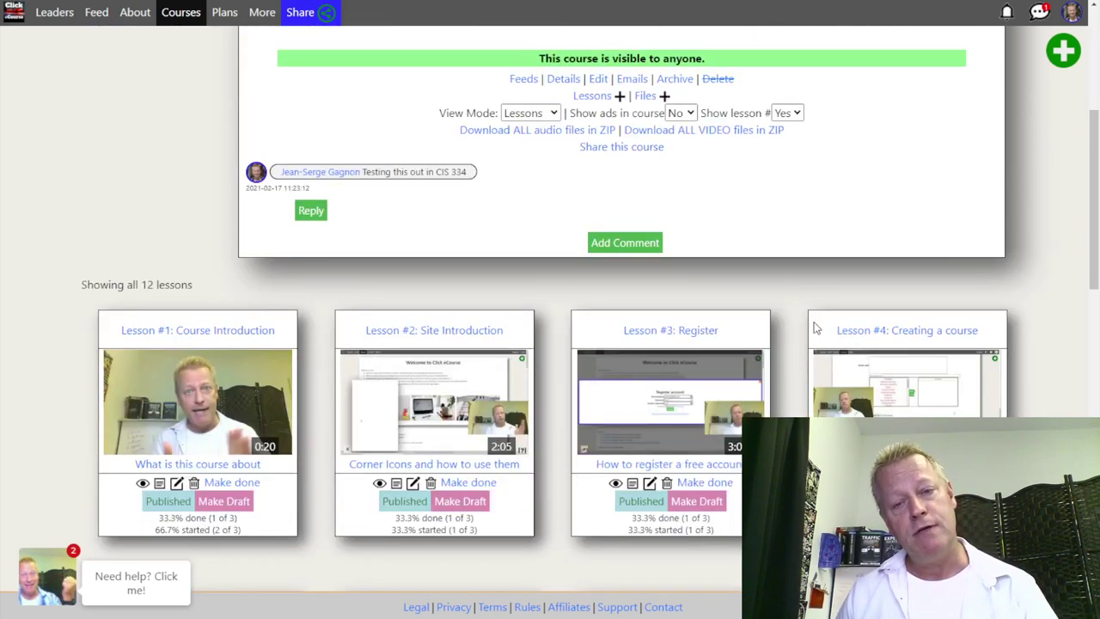
{"action": "scroll", "coordinate": [787, 320], "scroll_direction": "down", "scroll_amount": 6}
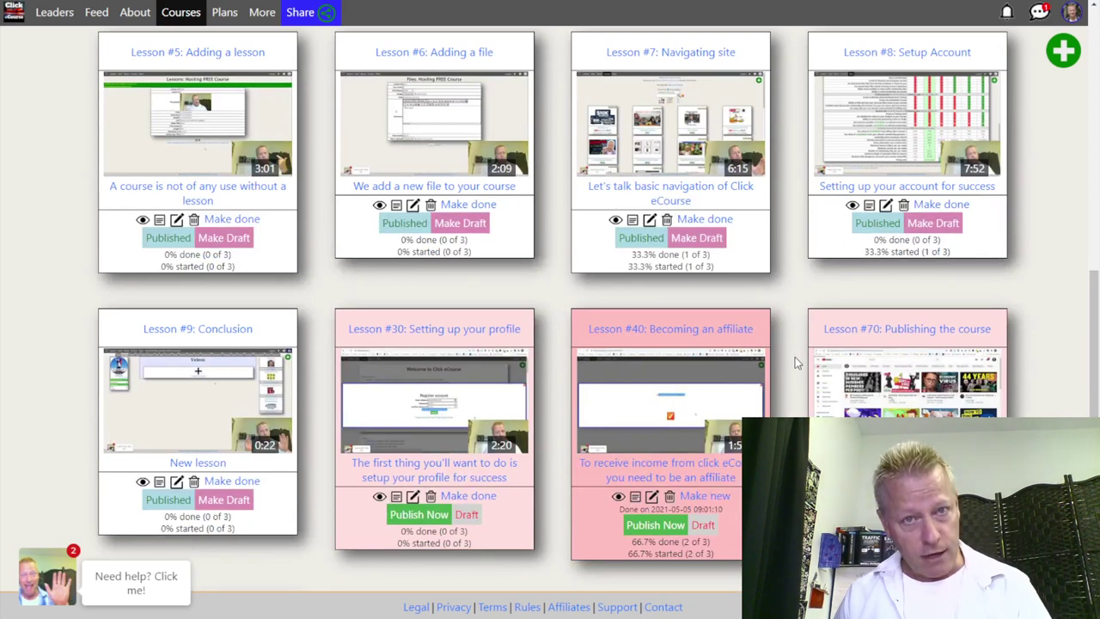
{"action": "mouse_move", "coordinate": [712, 418]}
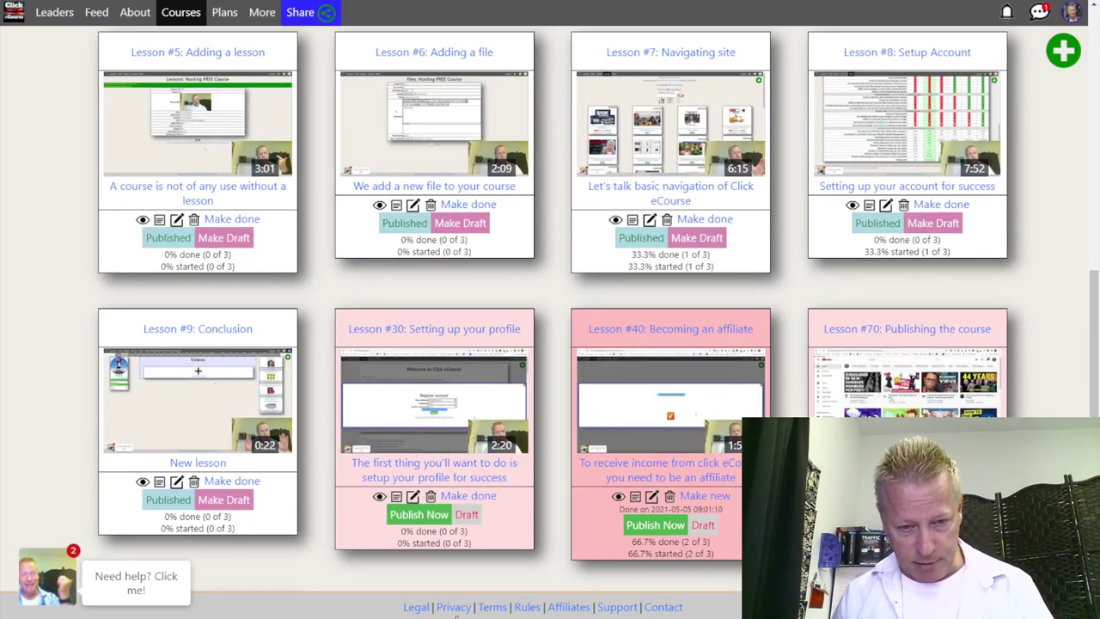
{"action": "mouse_move", "coordinate": [222, 603]}
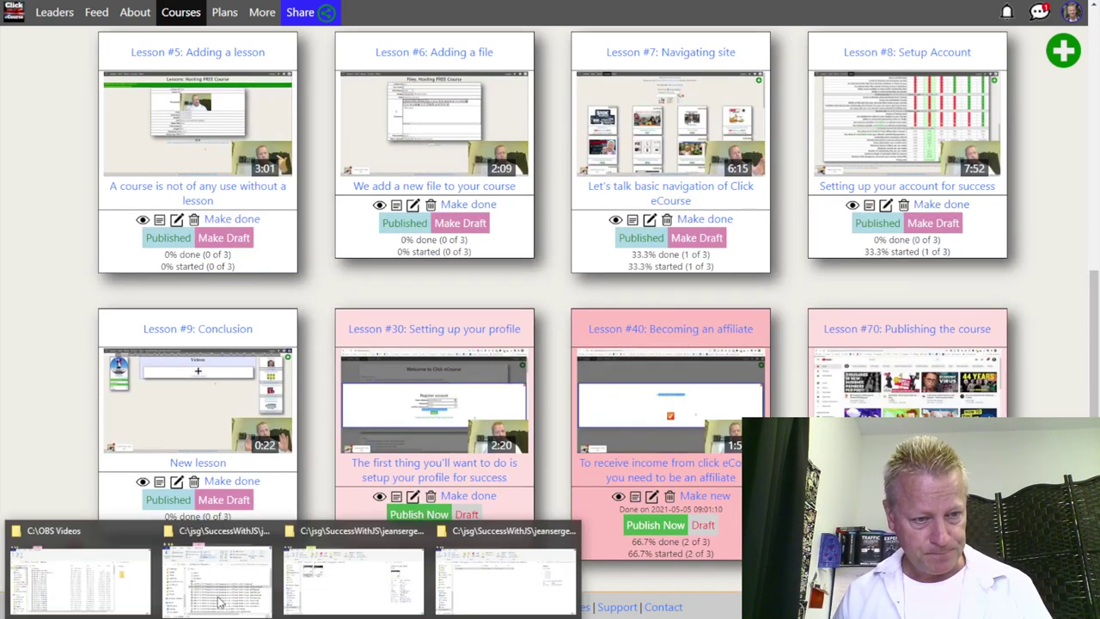
{"action": "left_click", "coordinate": [203, 568]}
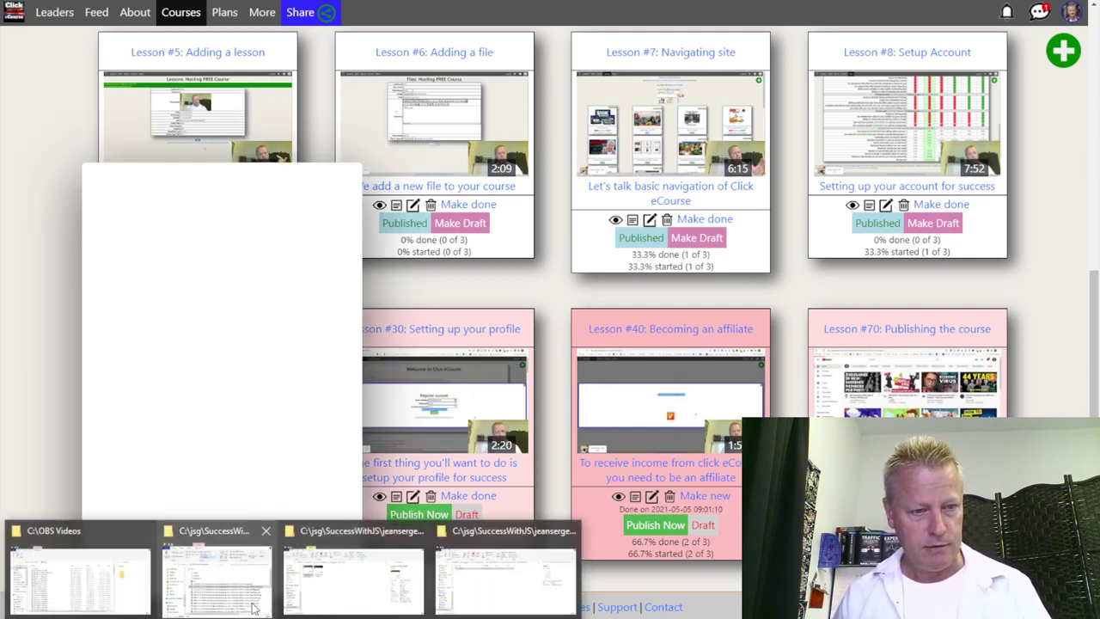
{"action": "left_click", "coordinate": [250, 599]}
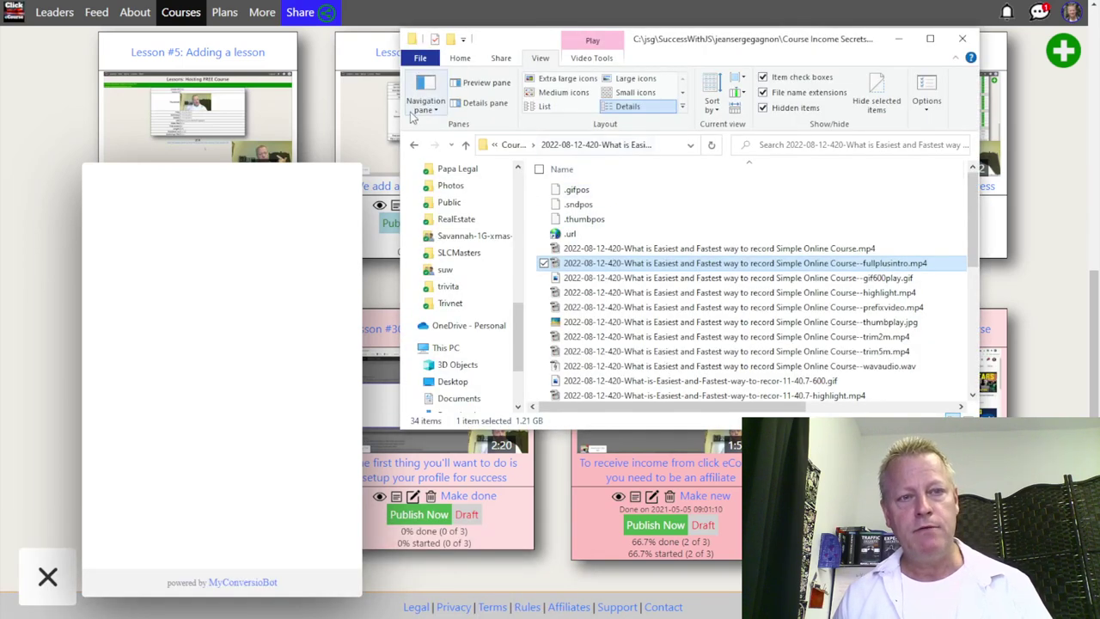
Check the recording files' dates and sizes, and widen and reposition the File Explorer window over the course page.
{"action": "left_click_drag", "start_coordinate": [718, 51], "coordinate": [707, 41]}
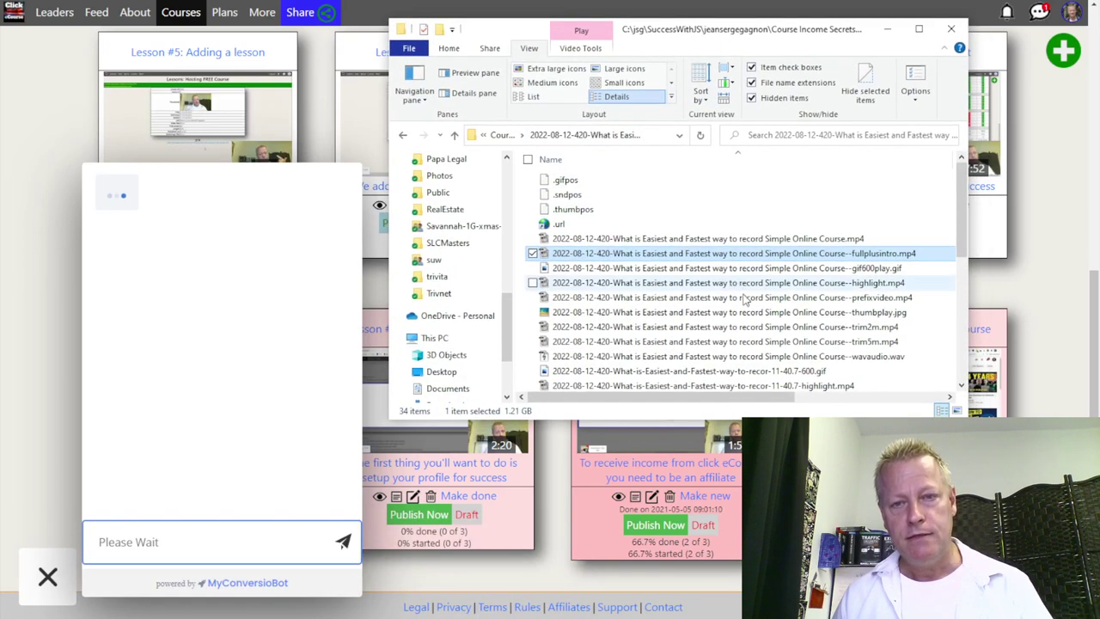
{"action": "left_click_drag", "start_coordinate": [737, 400], "coordinate": [888, 401]}
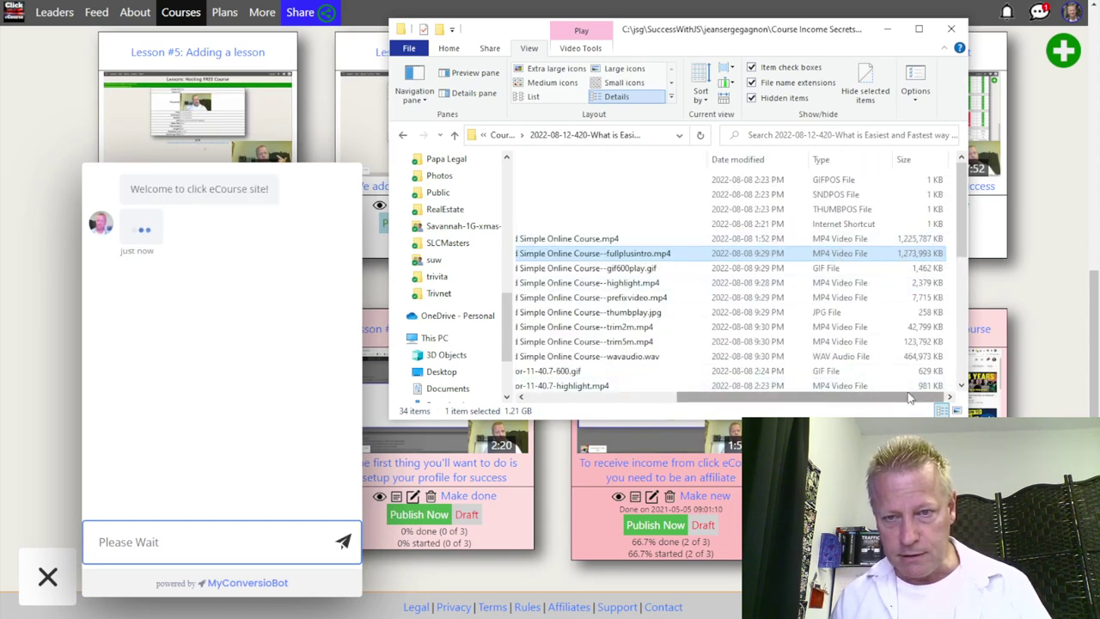
{"action": "left_click_drag", "start_coordinate": [840, 400], "coordinate": [661, 409]}
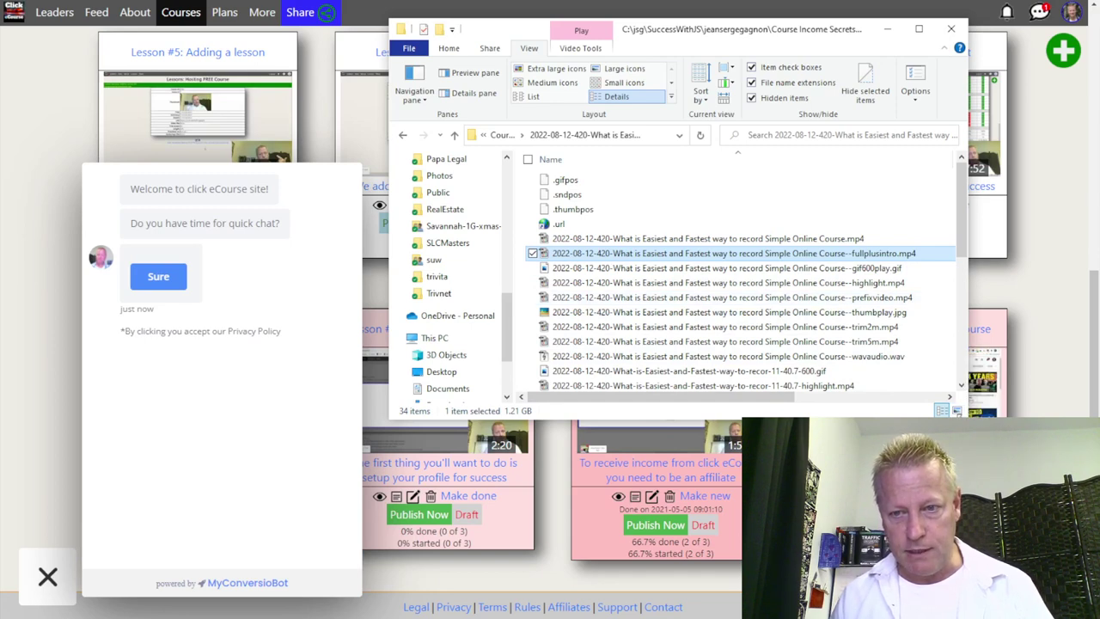
{"action": "left_click_drag", "start_coordinate": [968, 232], "coordinate": [1059, 232]}
{"action": "left_click_drag", "start_coordinate": [833, 32], "coordinate": [789, 27]}
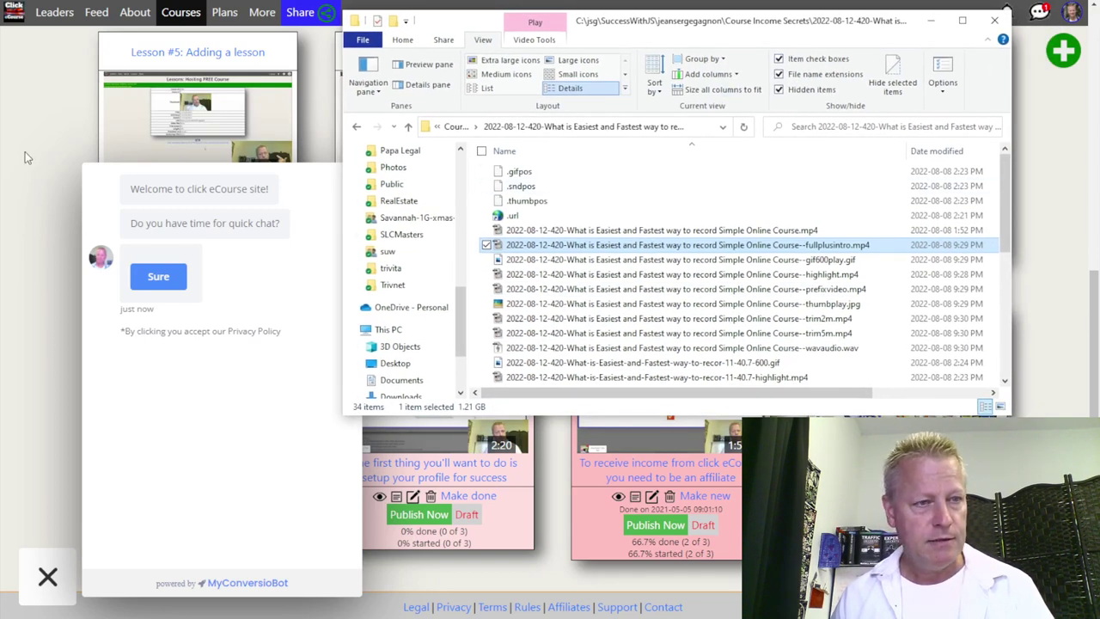
Close the chat widget on the course page and bring the recording folder back to the front.
{"action": "left_click", "coordinate": [51, 126]}
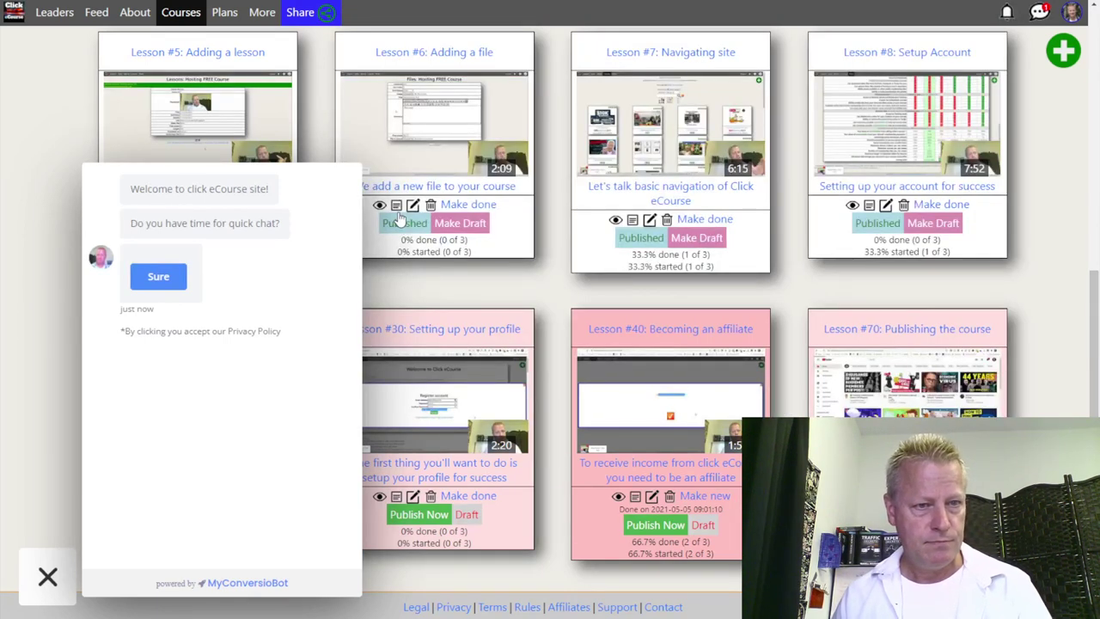
{"action": "left_click", "coordinate": [47, 587]}
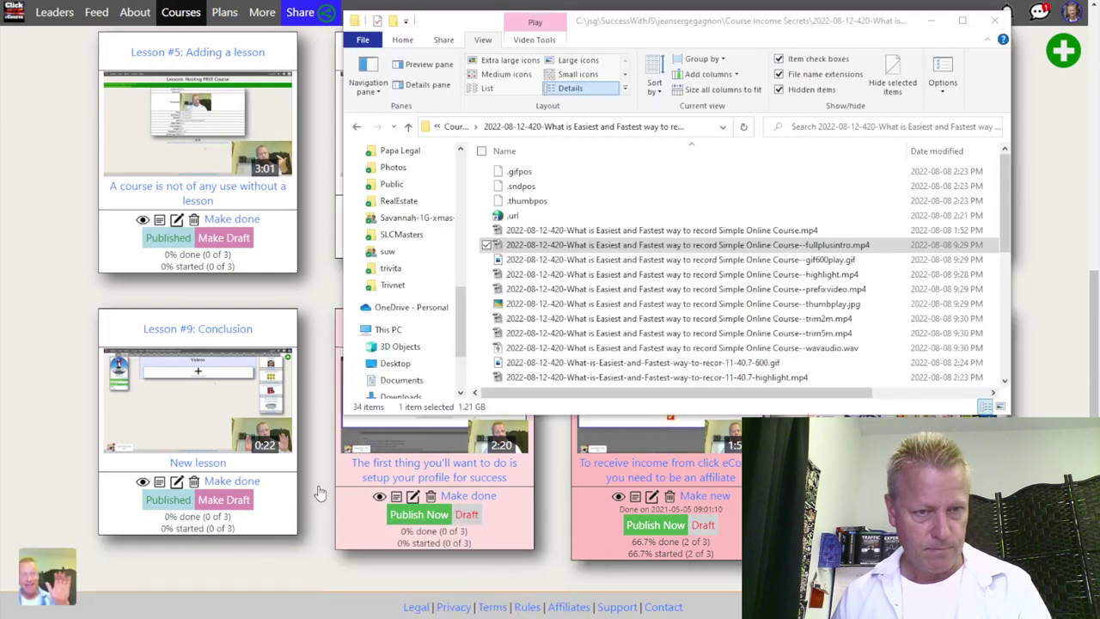
{"action": "left_click", "coordinate": [219, 575]}
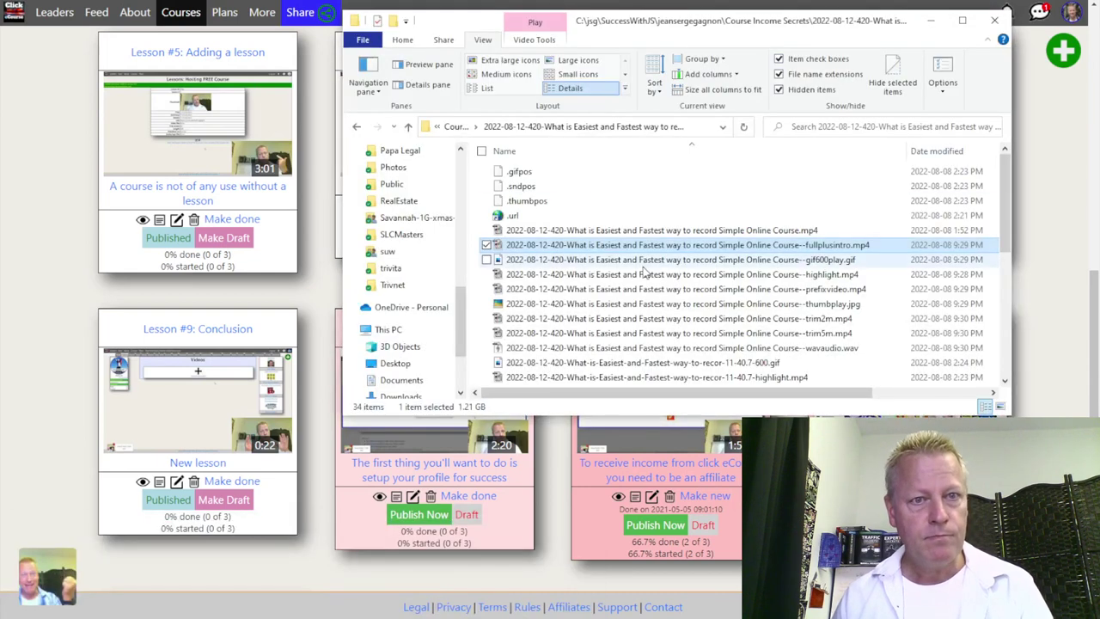
Show the details pane for the selected fullplusintro.mp4 recording, and return to the course page's first lessons.
{"action": "left_click", "coordinate": [424, 64]}
{"action": "left_click", "coordinate": [426, 85]}
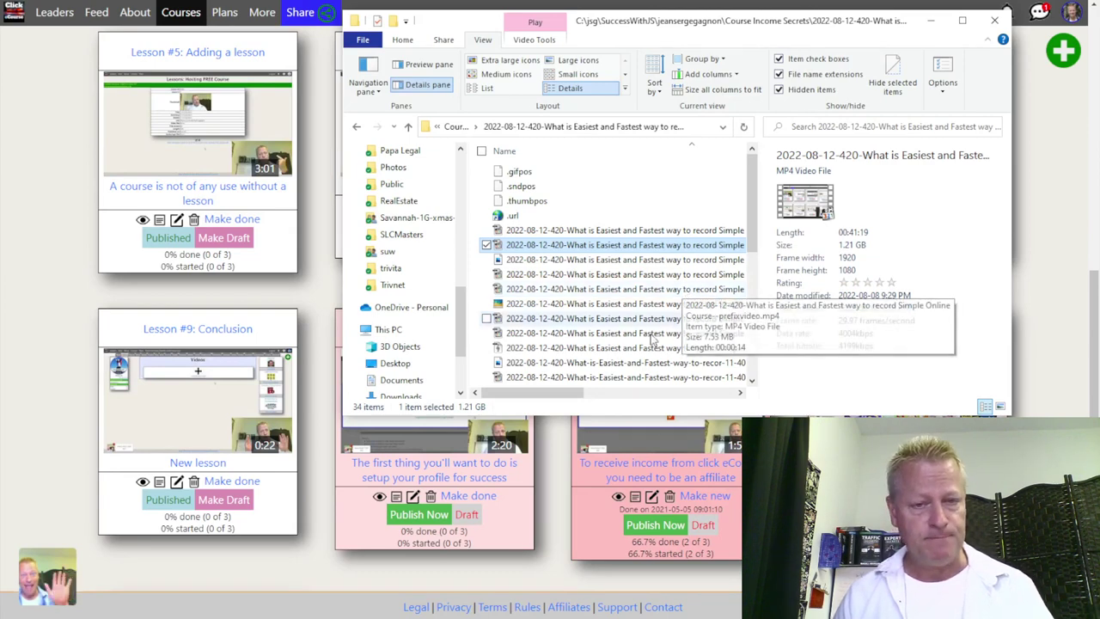
{"action": "scroll", "coordinate": [317, 275], "scroll_direction": "up", "scroll_amount": 7}
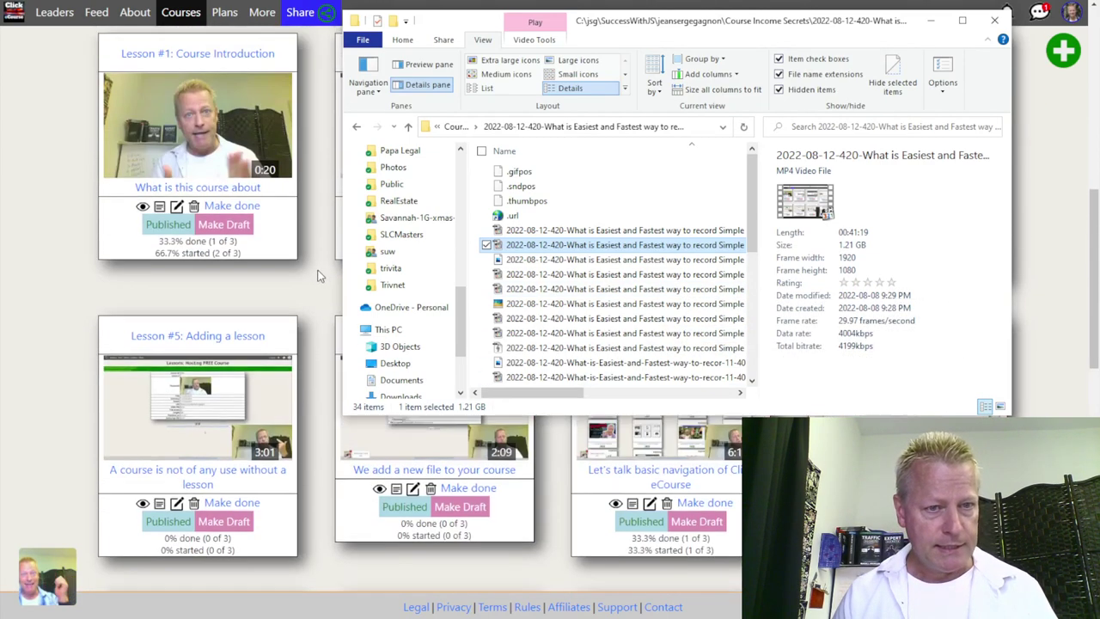
{"action": "left_click", "coordinate": [318, 274]}
{"action": "scroll", "coordinate": [150, 214], "scroll_direction": "up", "scroll_amount": 3}
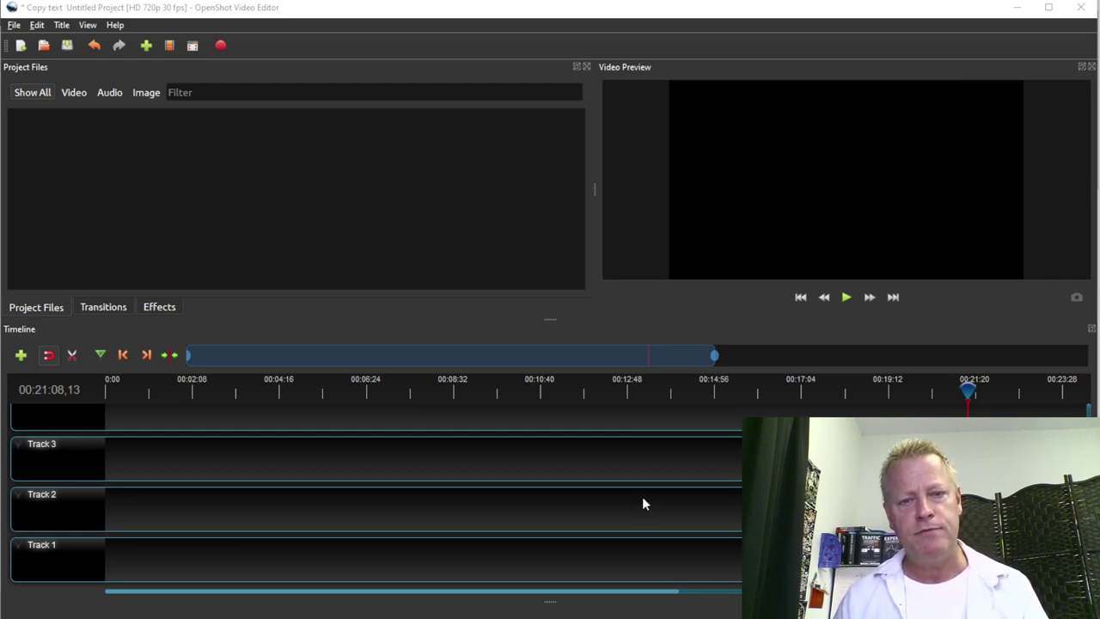
{"action": "scroll", "coordinate": [321, 531], "scroll_direction": "down", "scroll_amount": 1}
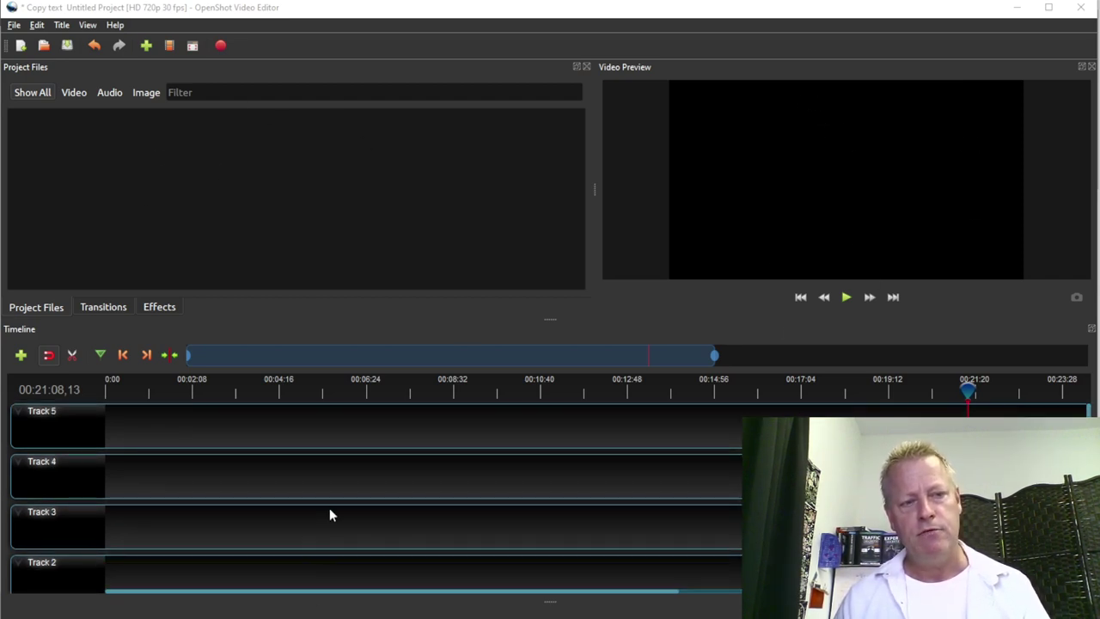
{"action": "scroll", "coordinate": [329, 508], "scroll_direction": "up", "scroll_amount": 1}
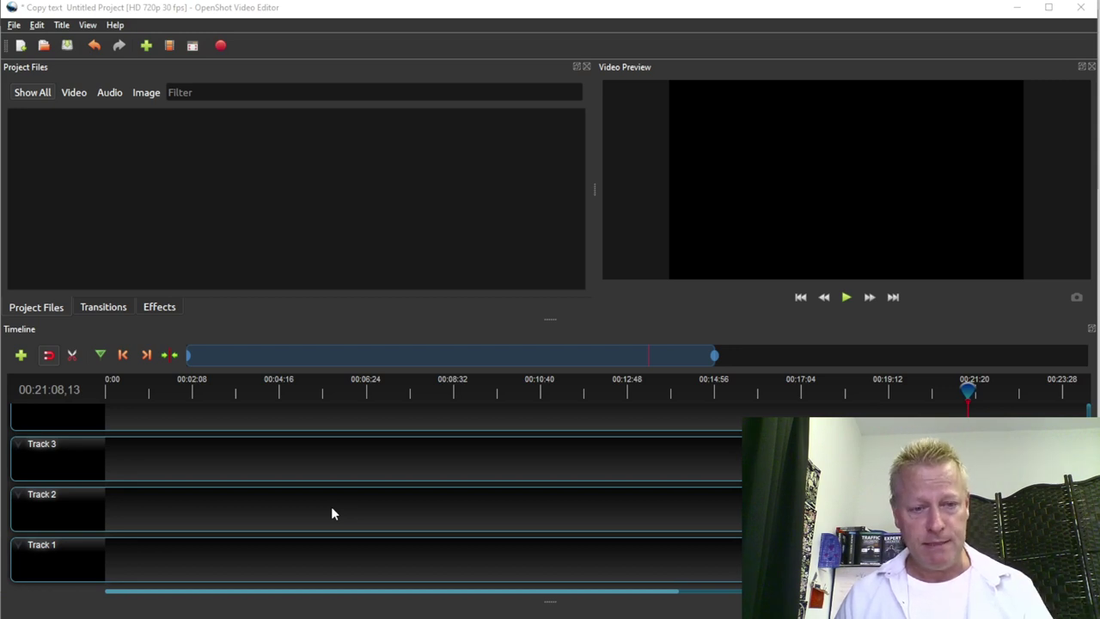
{"action": "mouse_move", "coordinate": [302, 616]}
{"action": "left_click", "coordinate": [343, 584]}
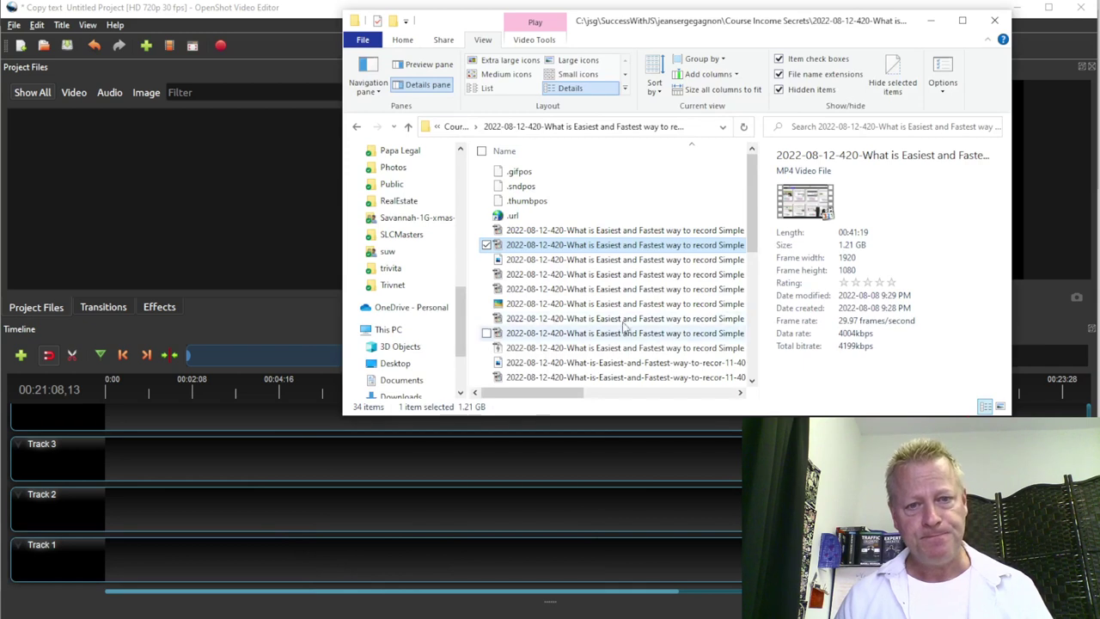
{"action": "left_click_drag", "start_coordinate": [578, 395], "coordinate": [641, 395]}
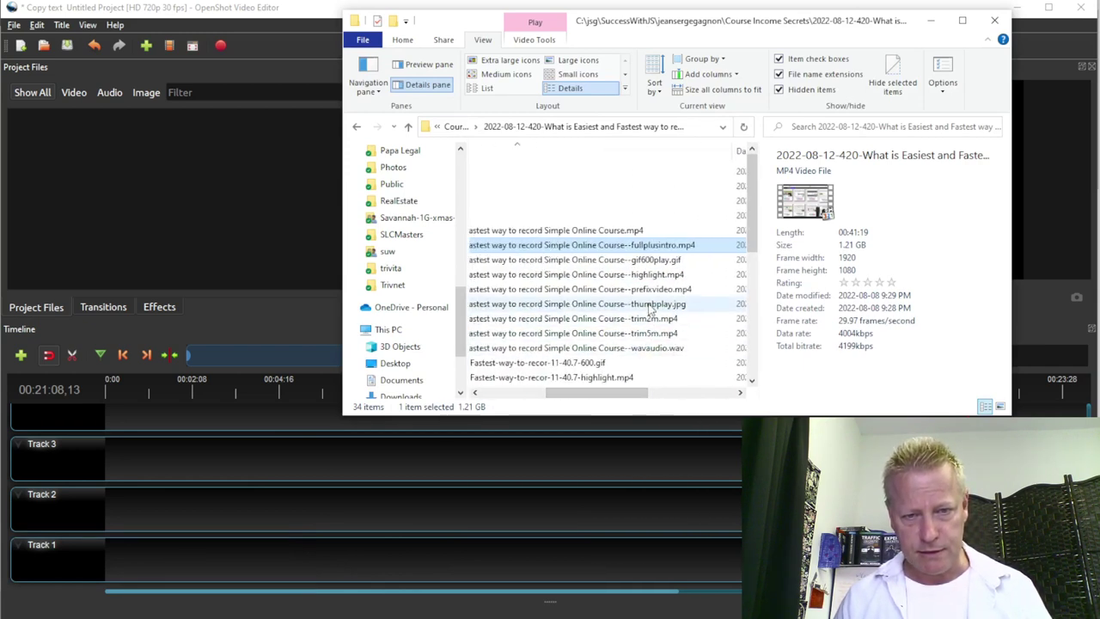
{"action": "left_click", "coordinate": [631, 233]}
{"action": "left_click_drag", "start_coordinate": [621, 397], "coordinate": [560, 397]}
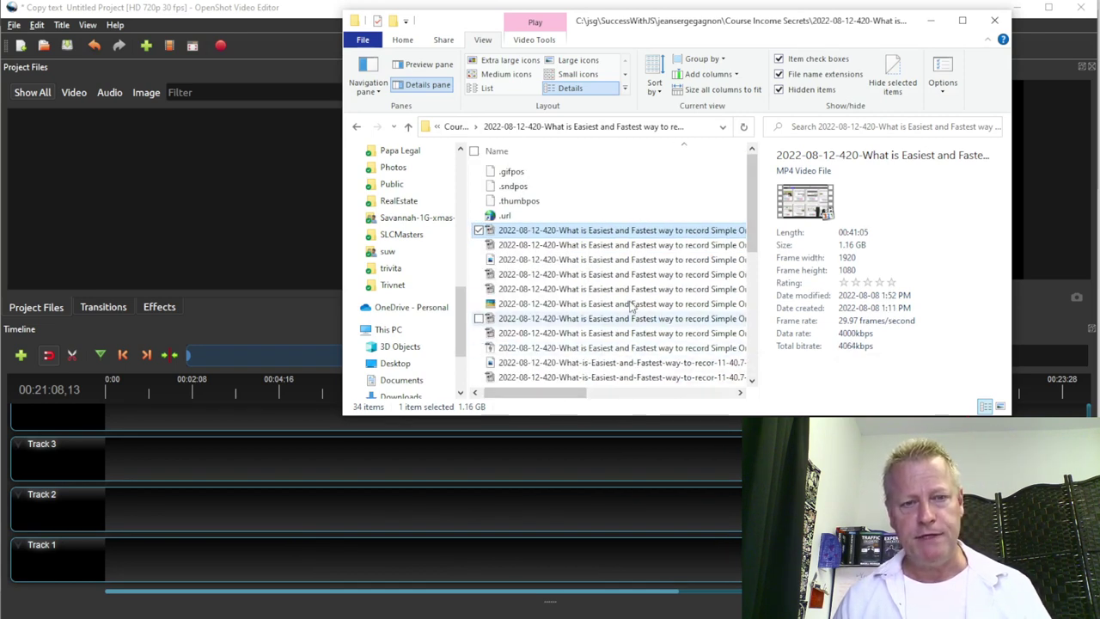
{"action": "left_click_drag", "start_coordinate": [584, 232], "coordinate": [123, 210]}
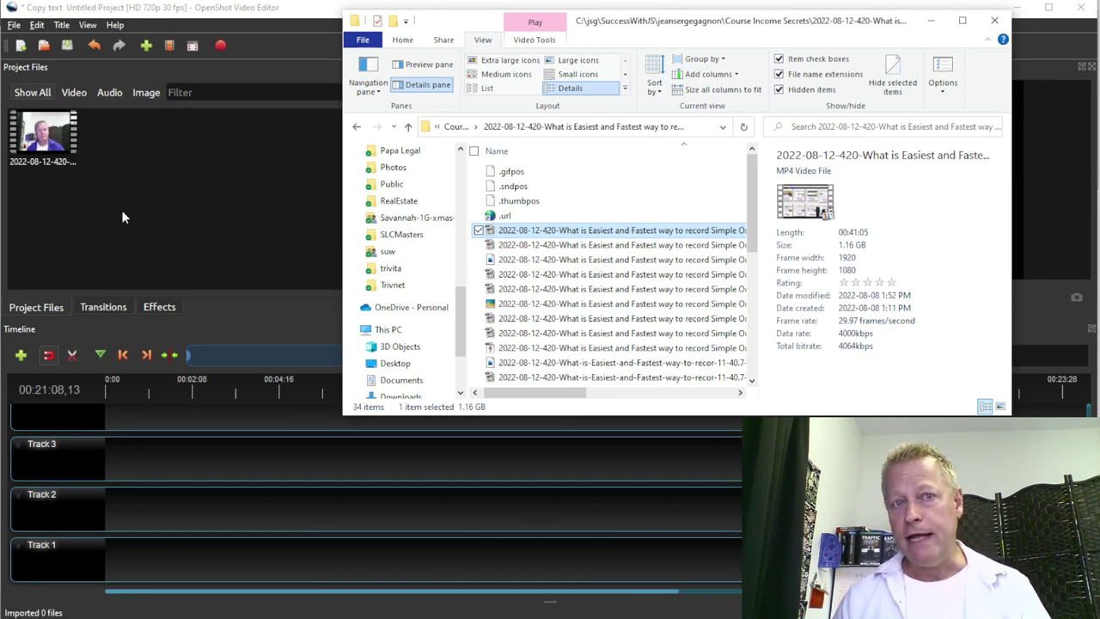
{"action": "left_click", "coordinate": [133, 206]}
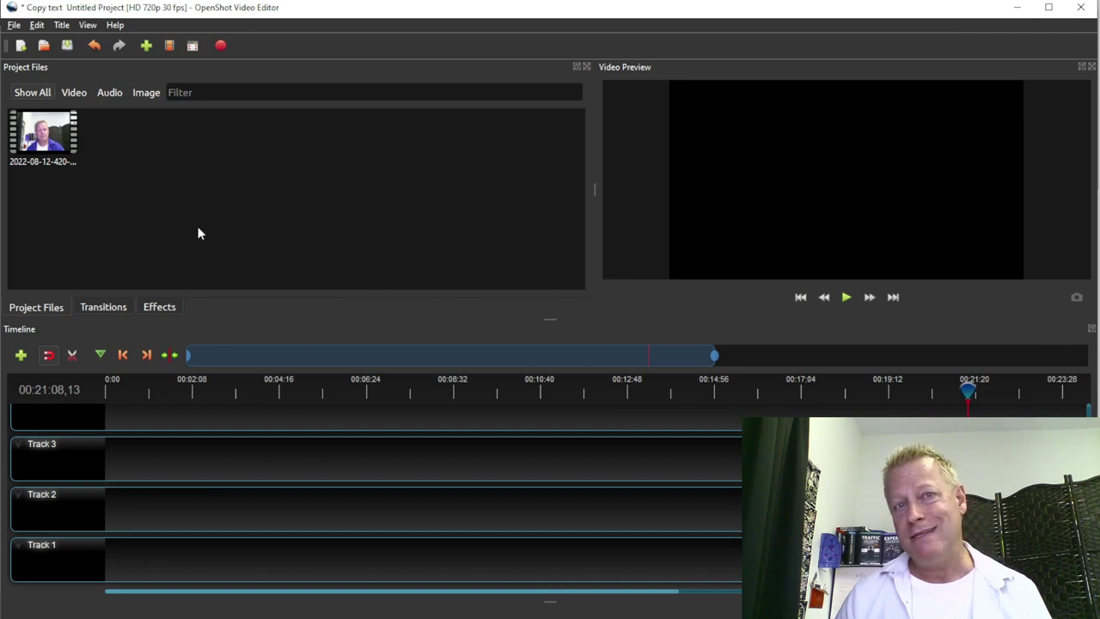
Place the imported recording at the start of Track 1 and display its audio waveform.
{"action": "left_click_drag", "start_coordinate": [62, 148], "coordinate": [100, 567]}
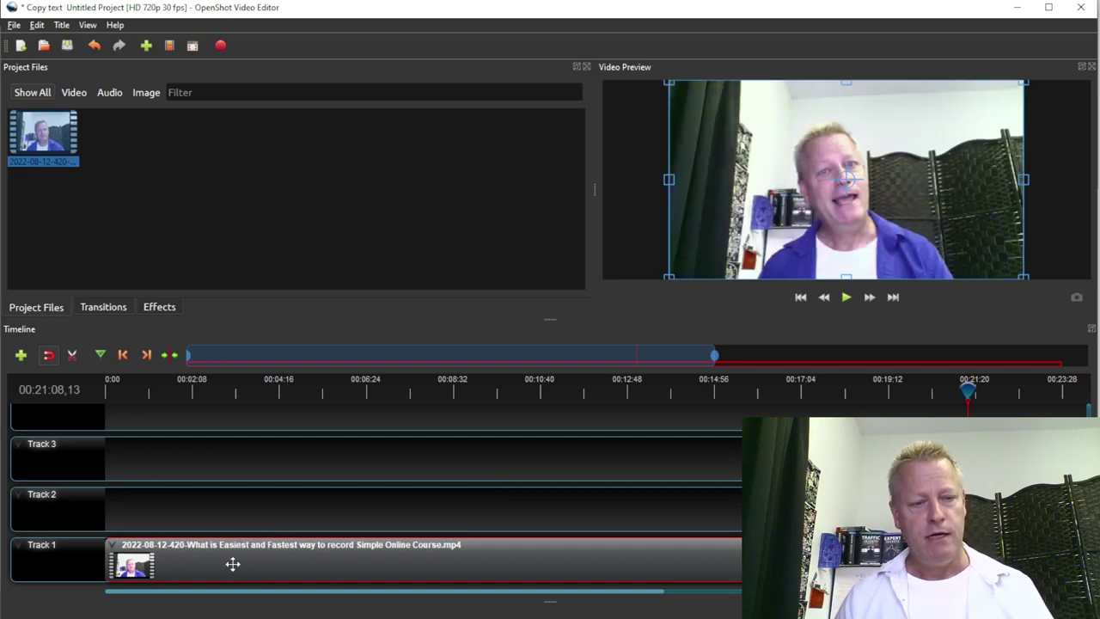
{"action": "right_click", "coordinate": [174, 550]}
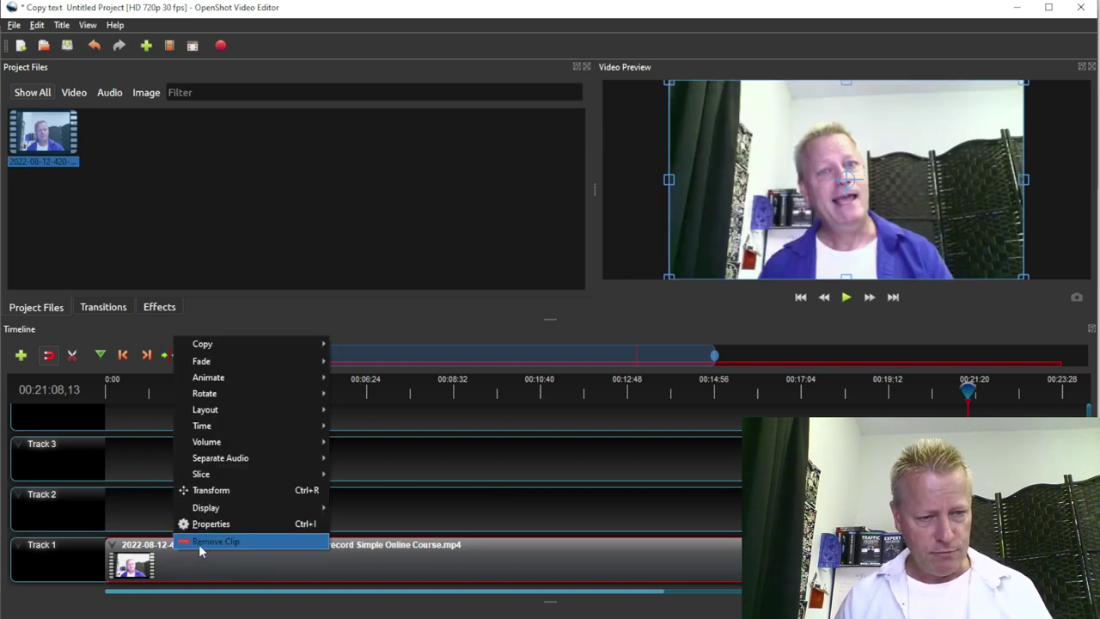
{"action": "mouse_move", "coordinate": [213, 516]}
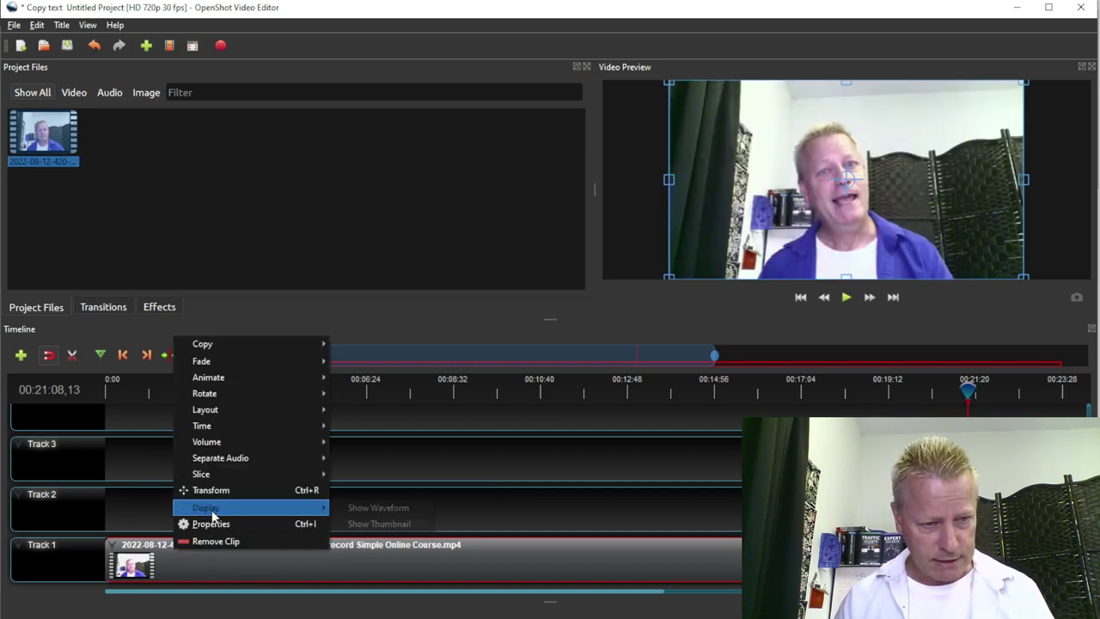
{"action": "left_click", "coordinate": [396, 511]}
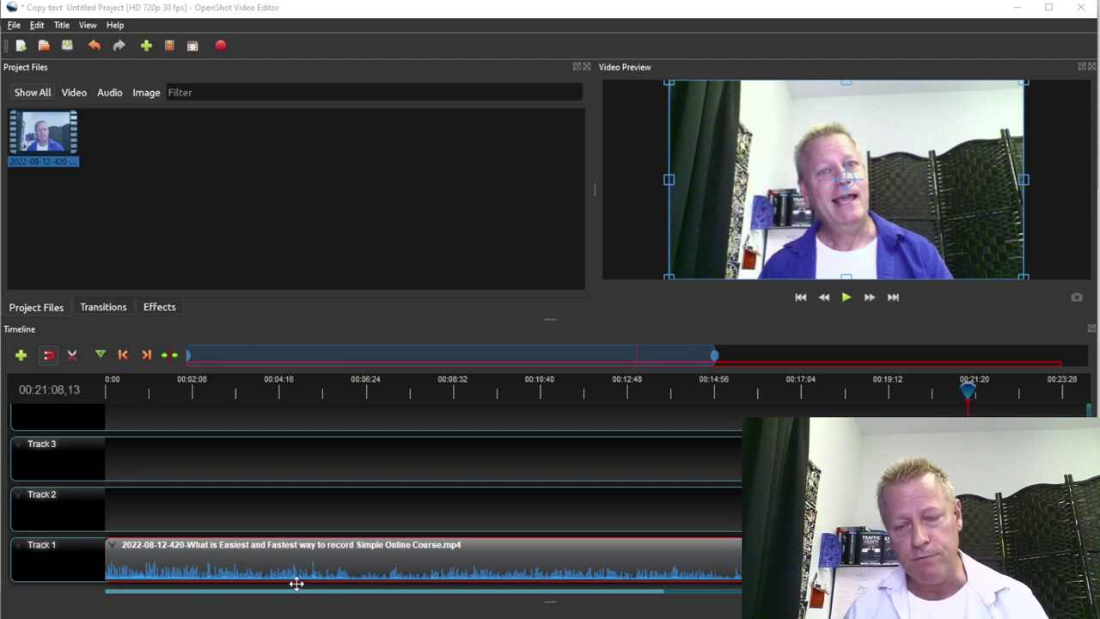
Preview the recording at several points, including the beginning and about 00:04:16, and play it briefly from about 00:14:55.
{"action": "left_click_drag", "start_coordinate": [960, 388], "coordinate": [826, 389]}
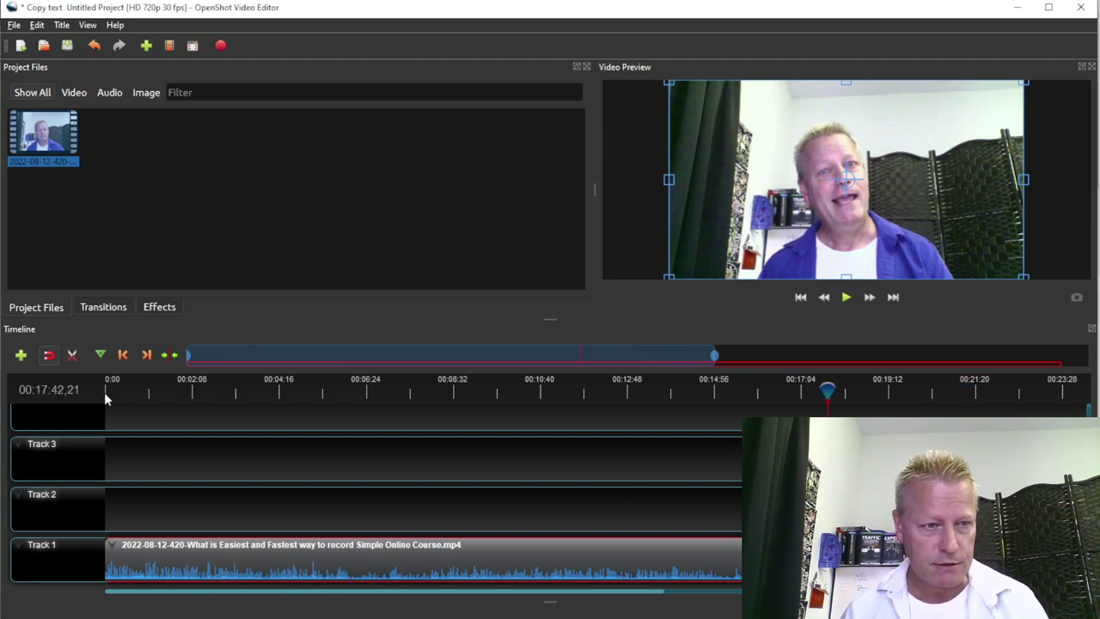
{"action": "left_click", "coordinate": [829, 393]}
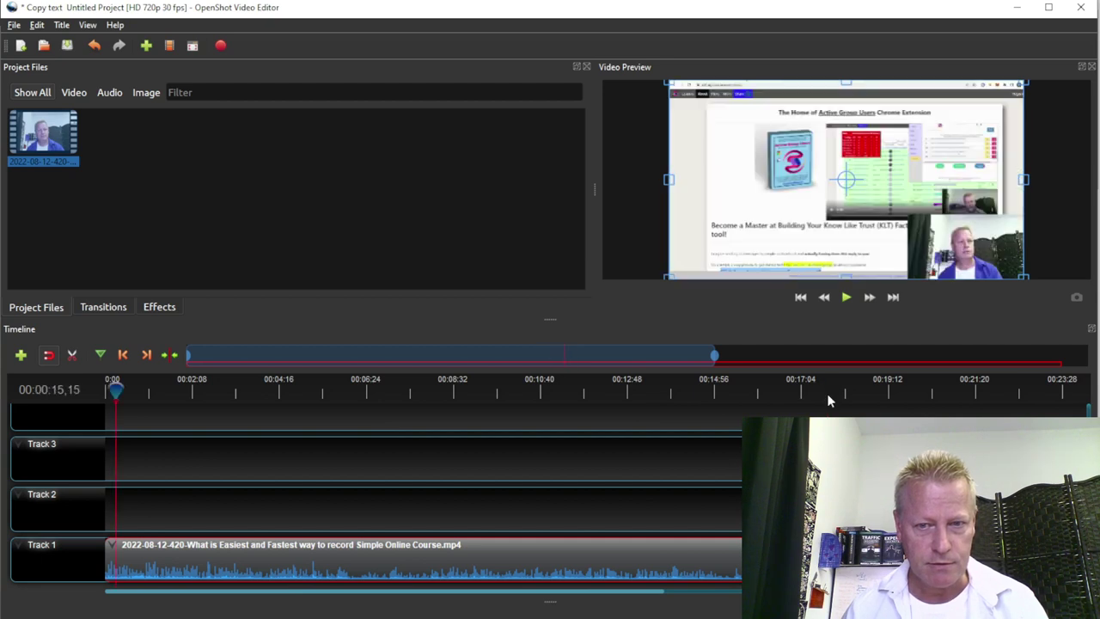
{"action": "left_click", "coordinate": [112, 394]}
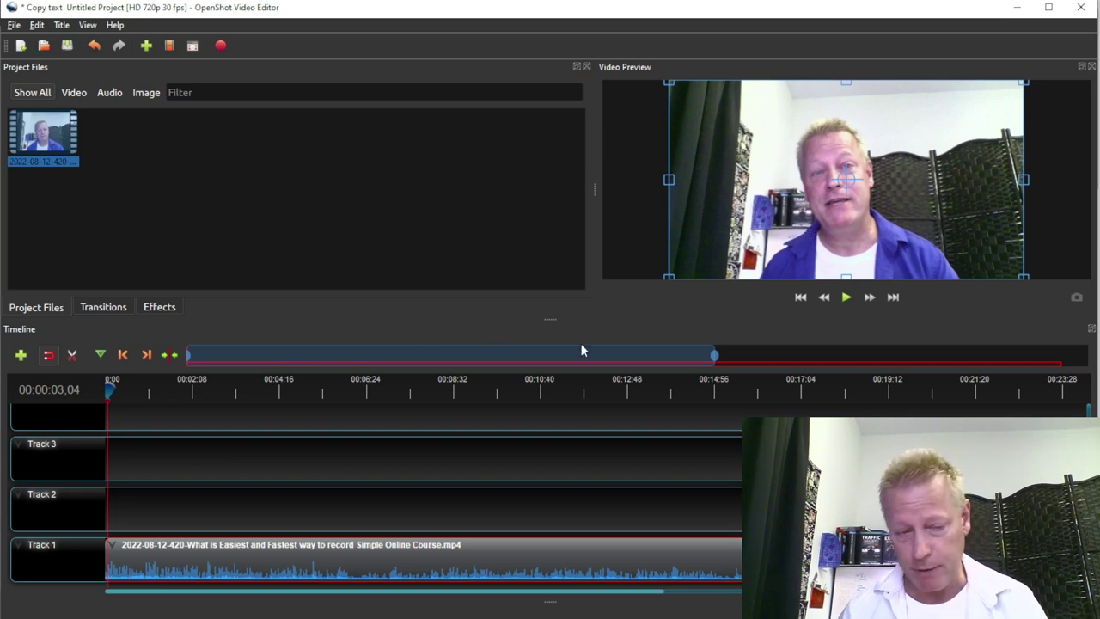
{"action": "left_click", "coordinate": [279, 392]}
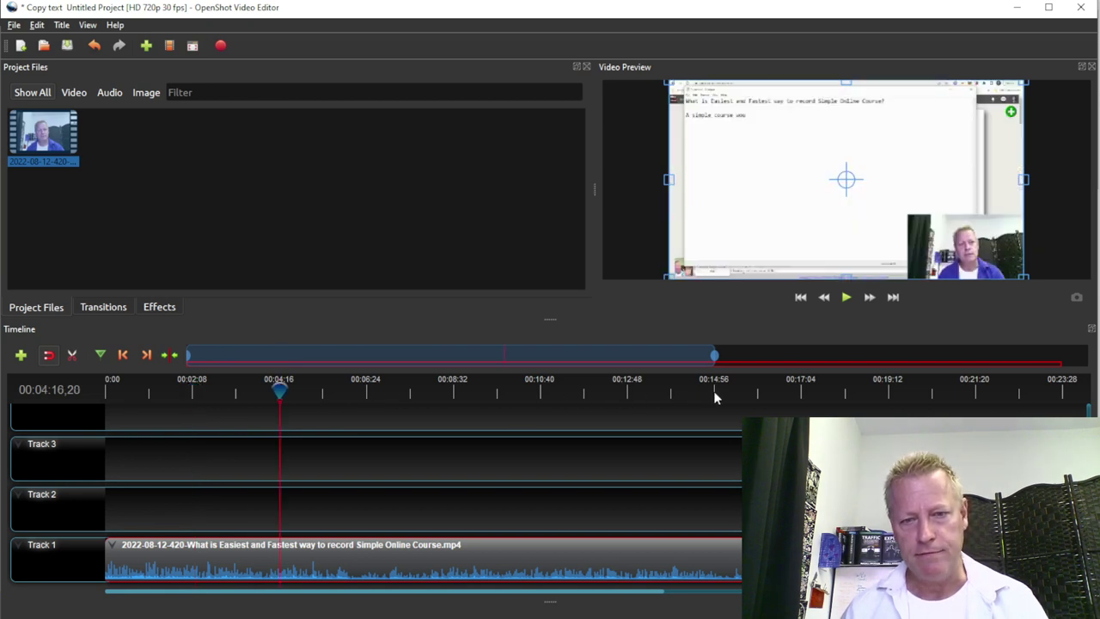
{"action": "left_click", "coordinate": [714, 396]}
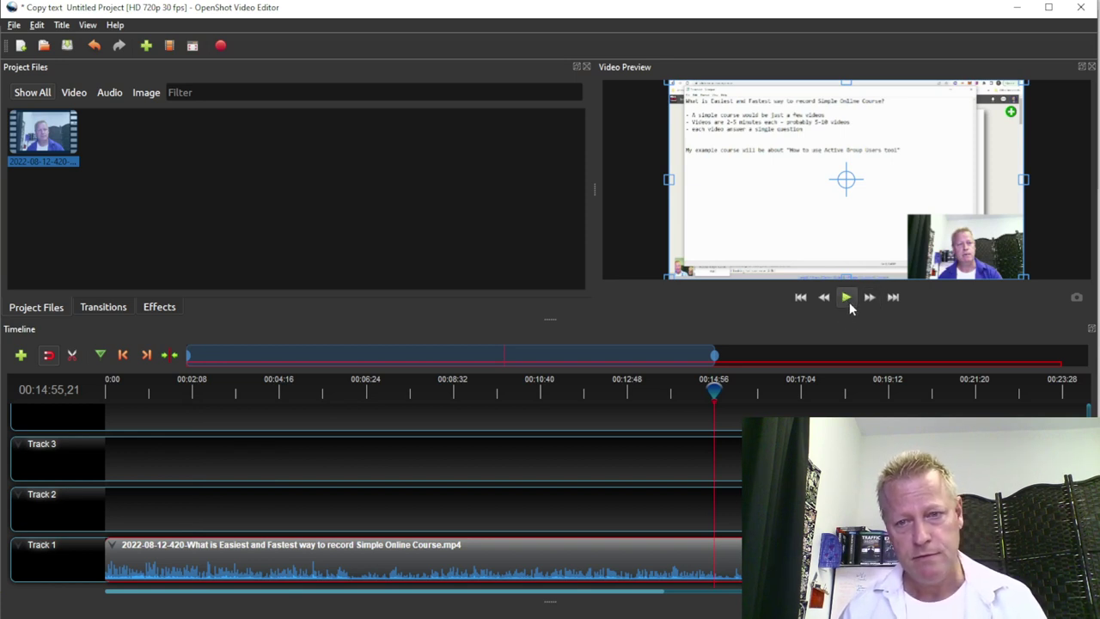
{"action": "left_click", "coordinate": [847, 301]}
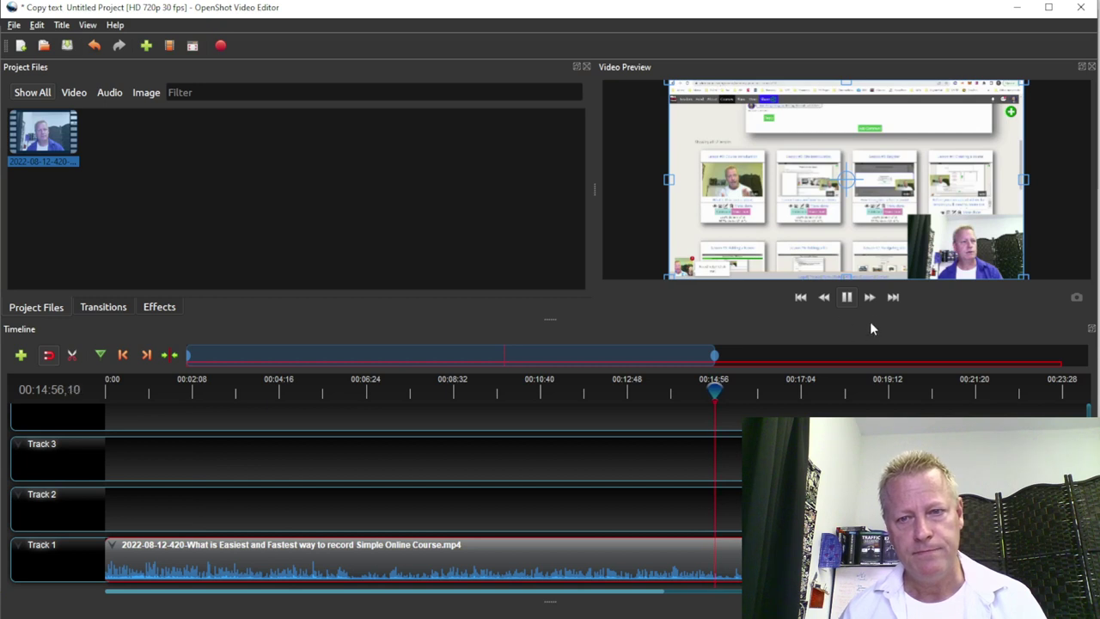
{"action": "left_click", "coordinate": [847, 299]}
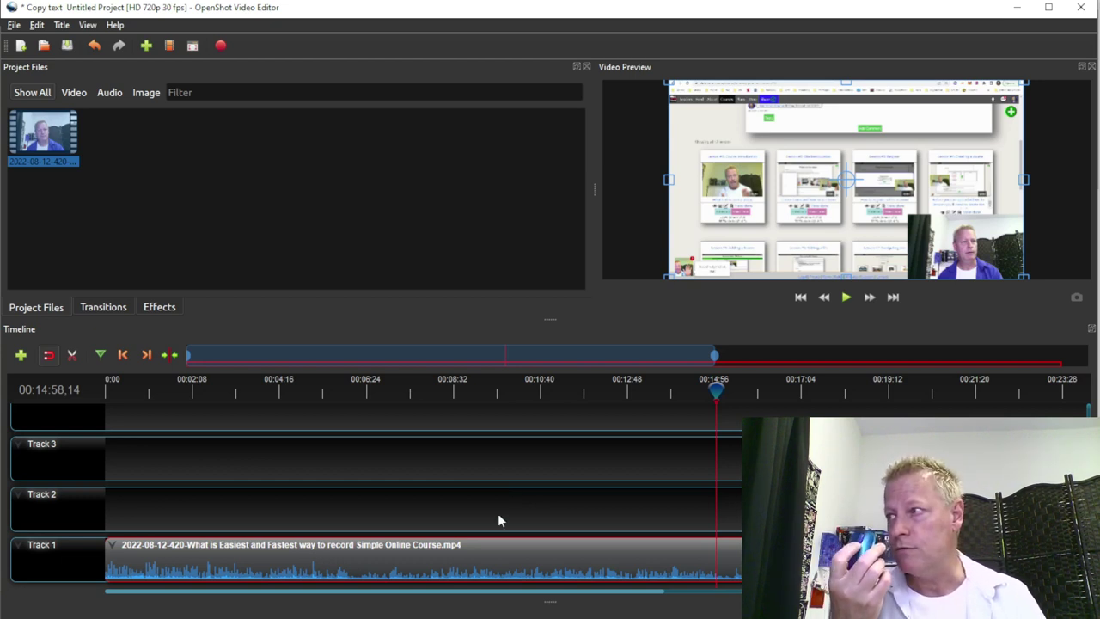
Zoom the timeline out to examine the full length of the recording on Track 1.
{"action": "scroll", "coordinate": [498, 512], "scroll_direction": "right", "scroll_amount": 3}
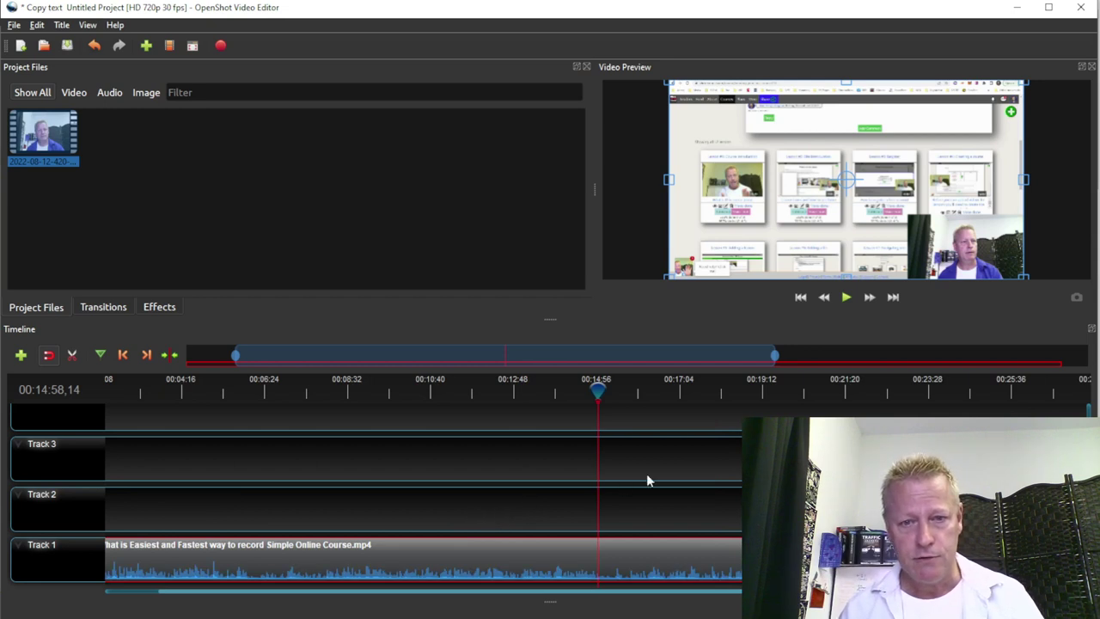
{"action": "scroll", "coordinate": [648, 479], "scroll_direction": "left", "scroll_amount": 2}
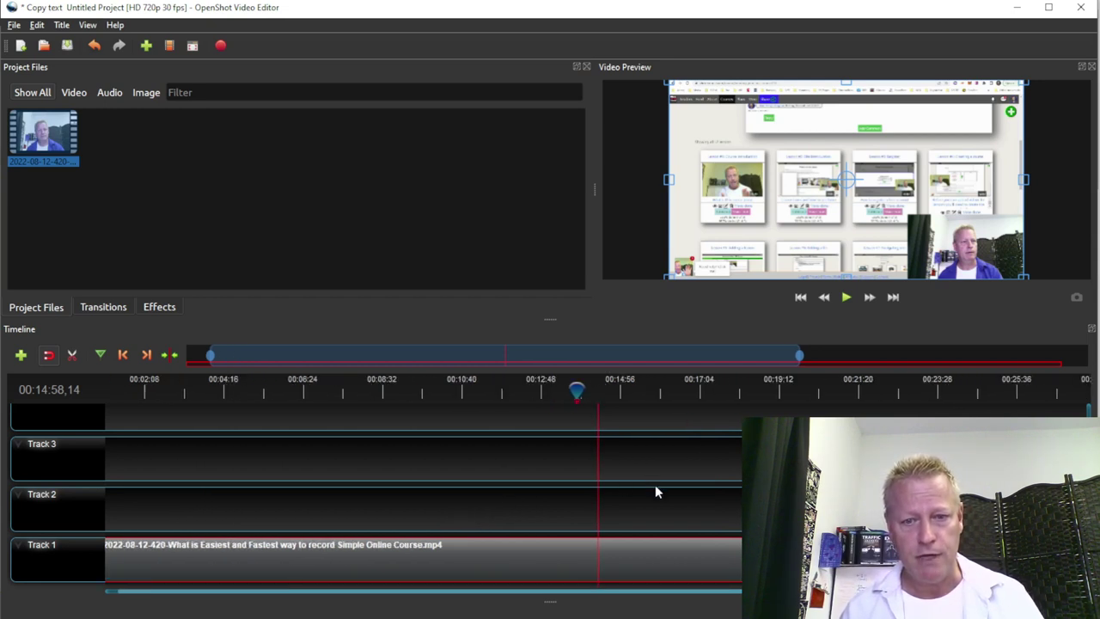
{"action": "scroll", "coordinate": [655, 491], "scroll_direction": "left", "scroll_amount": 2}
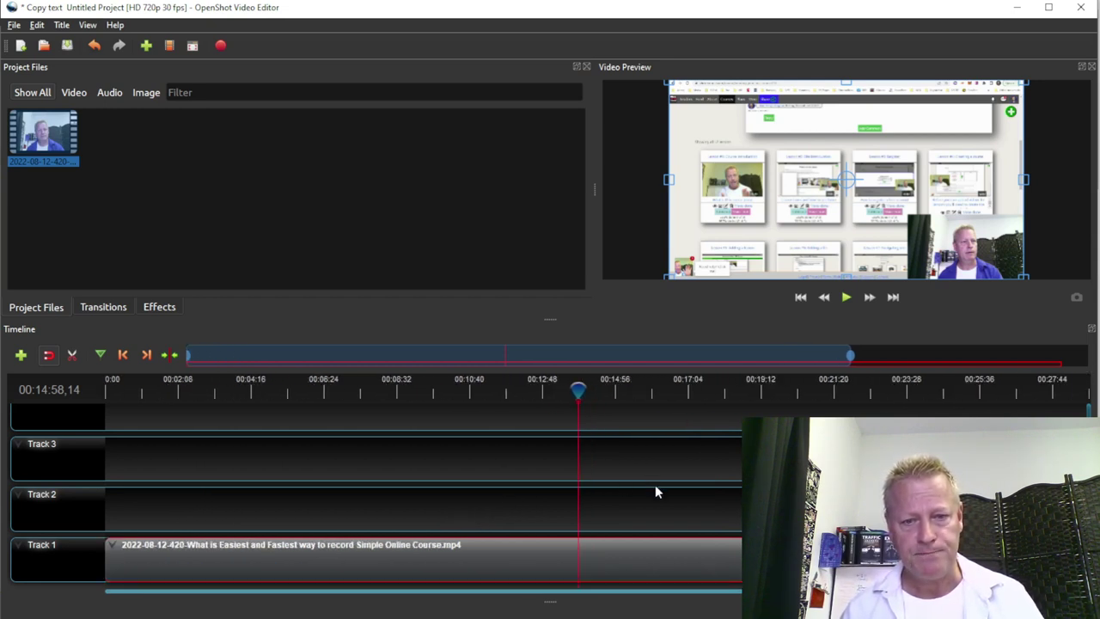
{"action": "scroll", "coordinate": [655, 491], "scroll_direction": "down", "scroll_amount": 3}
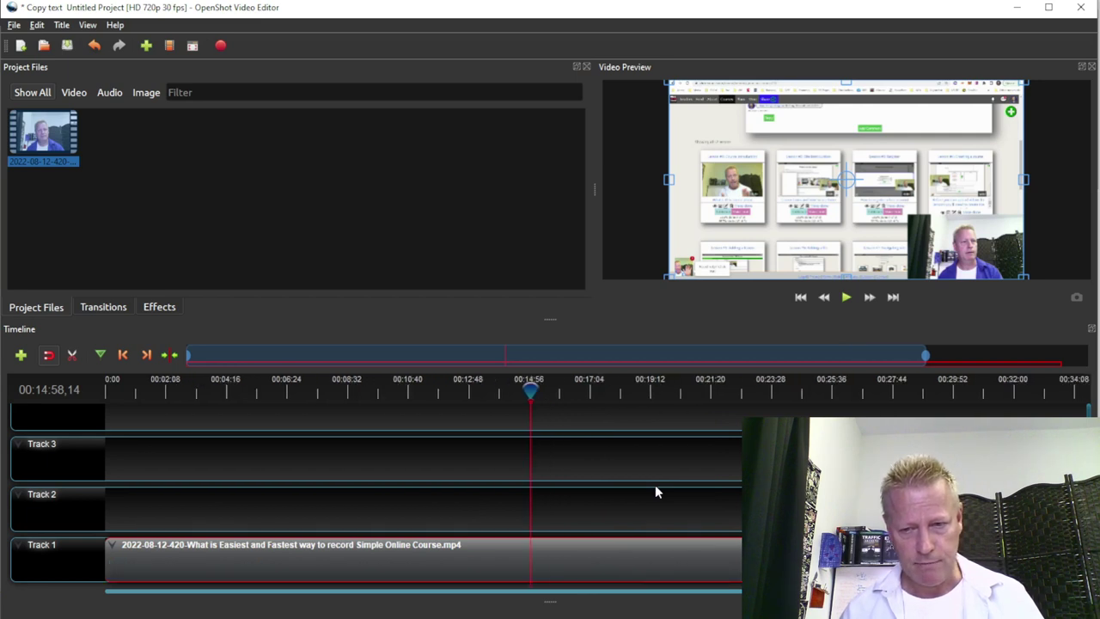
{"action": "scroll", "coordinate": [655, 486], "scroll_direction": "down", "scroll_amount": 1}
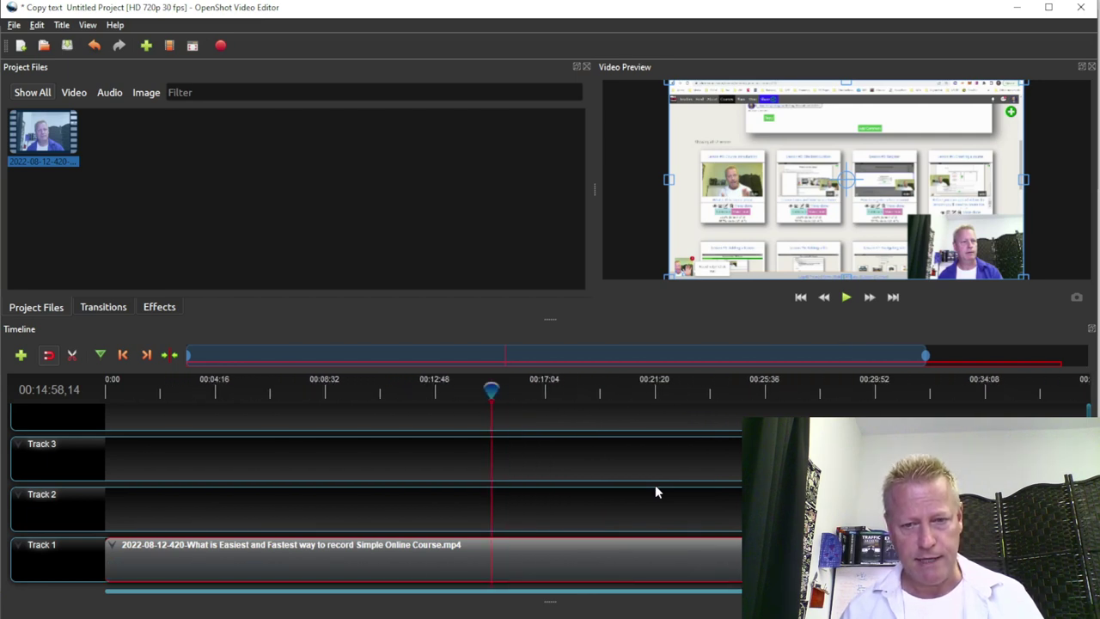
{"action": "scroll", "coordinate": [655, 491], "scroll_direction": "down", "scroll_amount": 2}
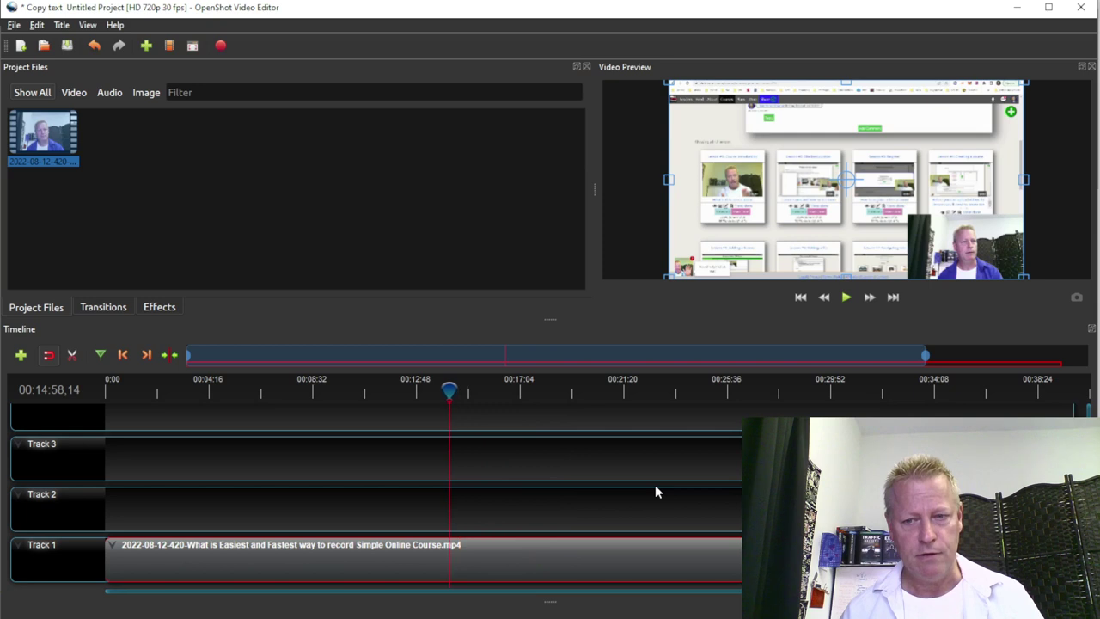
{"action": "scroll", "coordinate": [655, 491], "scroll_direction": "down", "scroll_amount": 1}
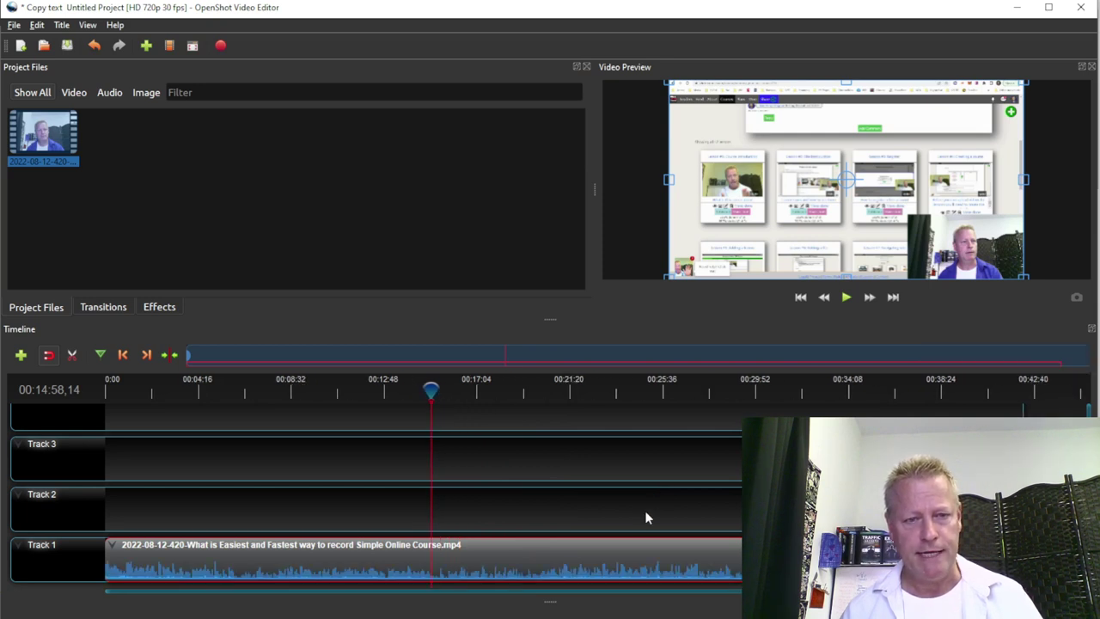
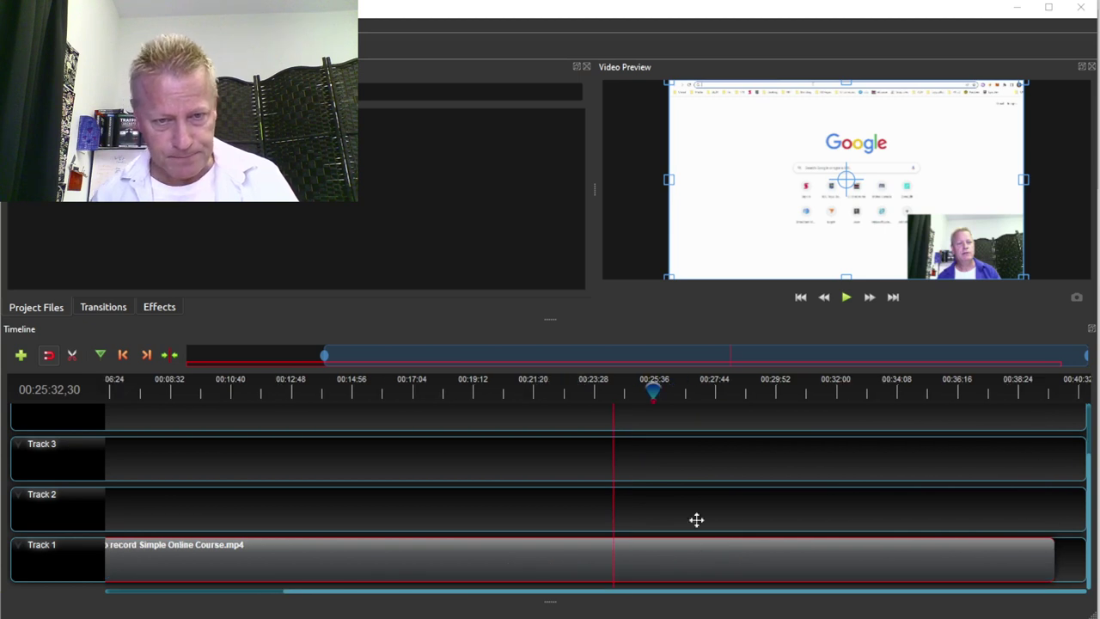
Examine the waveform around 00:25:36 in closer detail, and play the recording briefly from about 00:21:17.
{"action": "scroll", "coordinate": [597, 436], "scroll_direction": "up", "scroll_amount": 2}
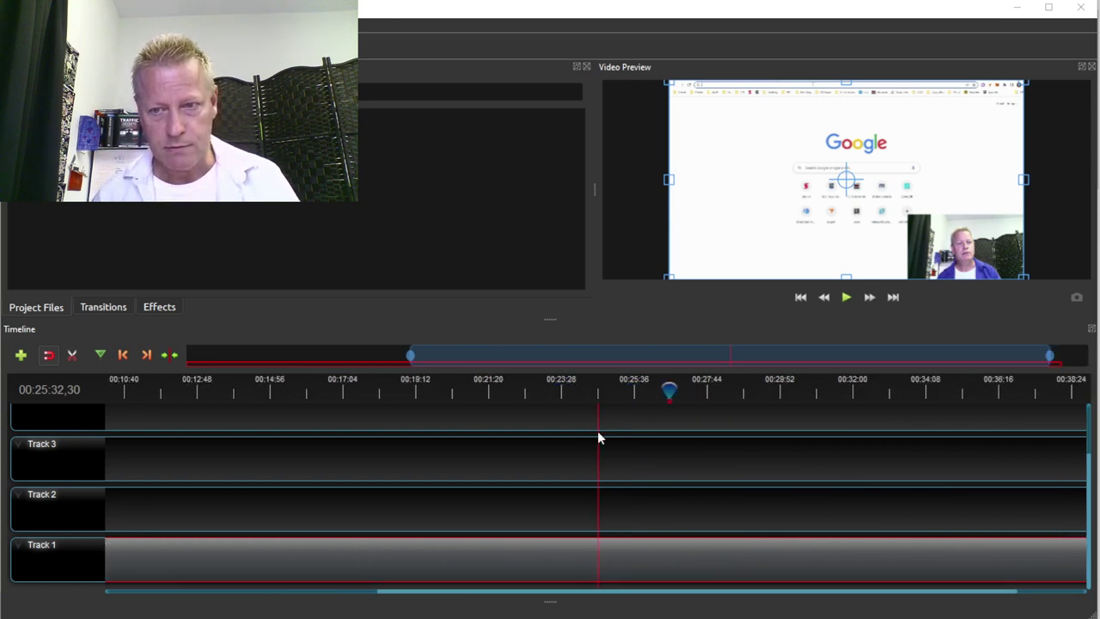
{"action": "scroll", "coordinate": [597, 434], "scroll_direction": "up", "scroll_amount": 2}
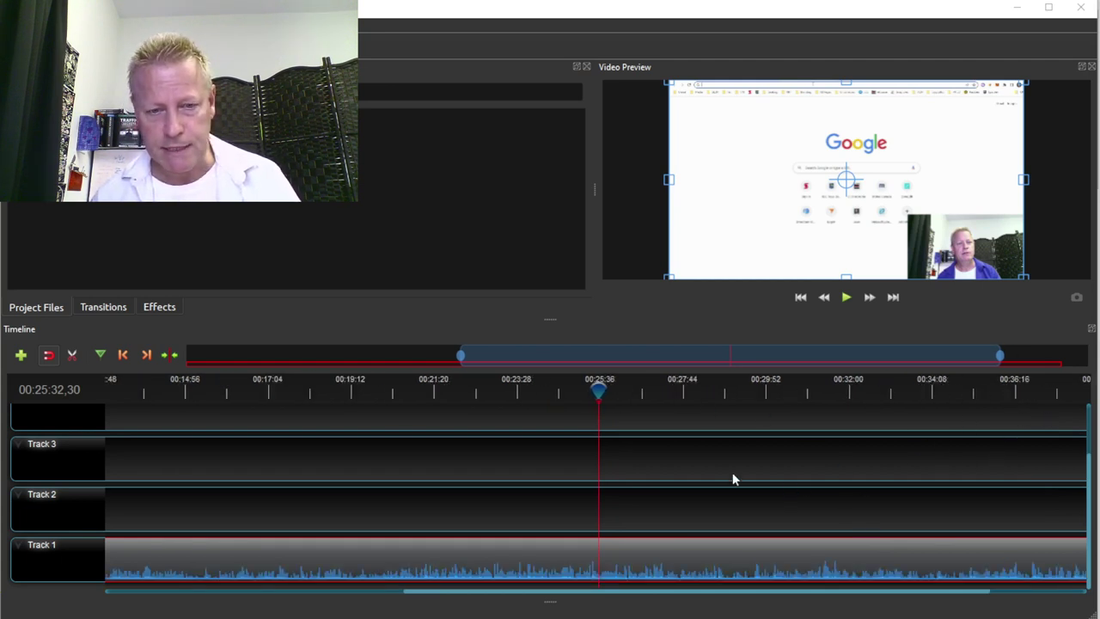
{"action": "scroll", "coordinate": [624, 562], "scroll_direction": "up", "scroll_amount": 1}
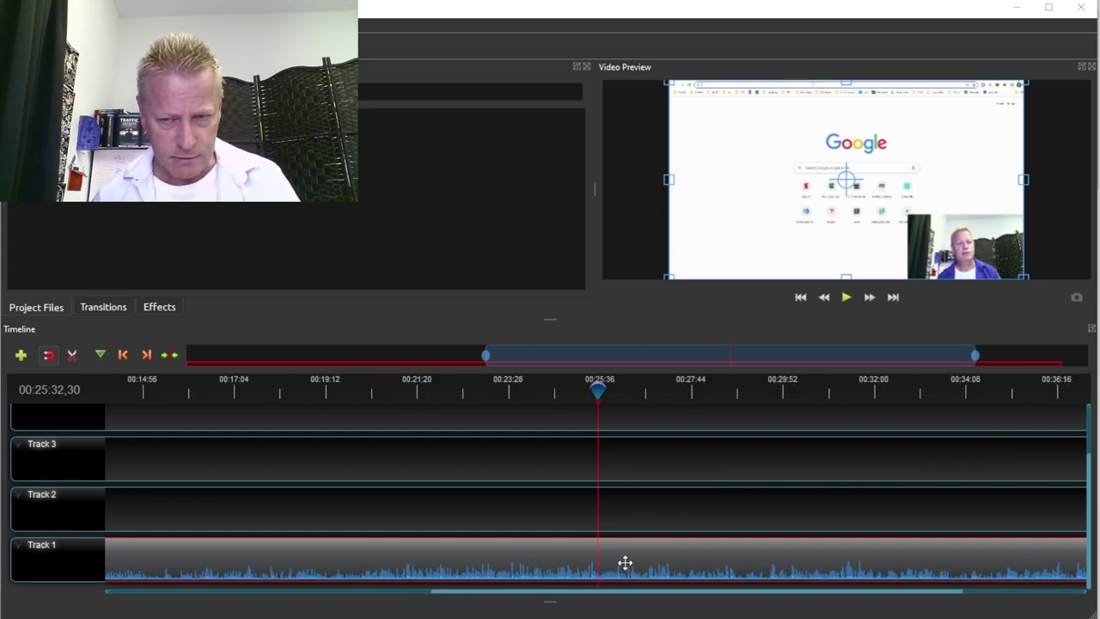
{"action": "scroll", "coordinate": [625, 561], "scroll_direction": "up", "scroll_amount": 1}
{"action": "scroll", "coordinate": [624, 562], "scroll_direction": "up", "scroll_amount": 1}
{"action": "scroll", "coordinate": [624, 562], "scroll_direction": "up", "scroll_amount": 1}
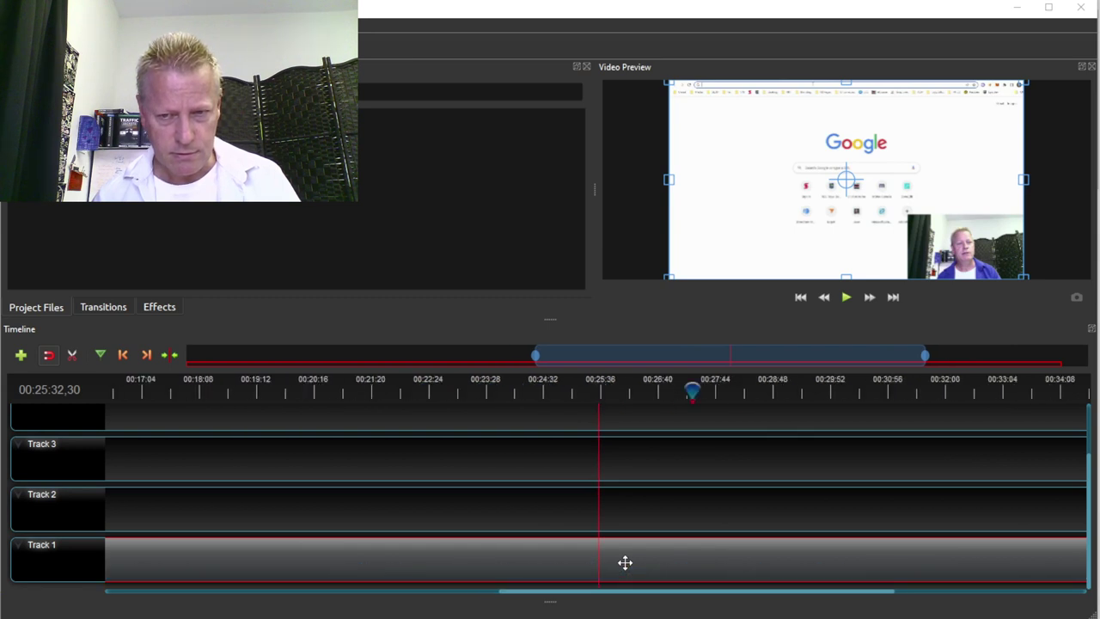
{"action": "scroll", "coordinate": [625, 562], "scroll_direction": "up", "scroll_amount": 2}
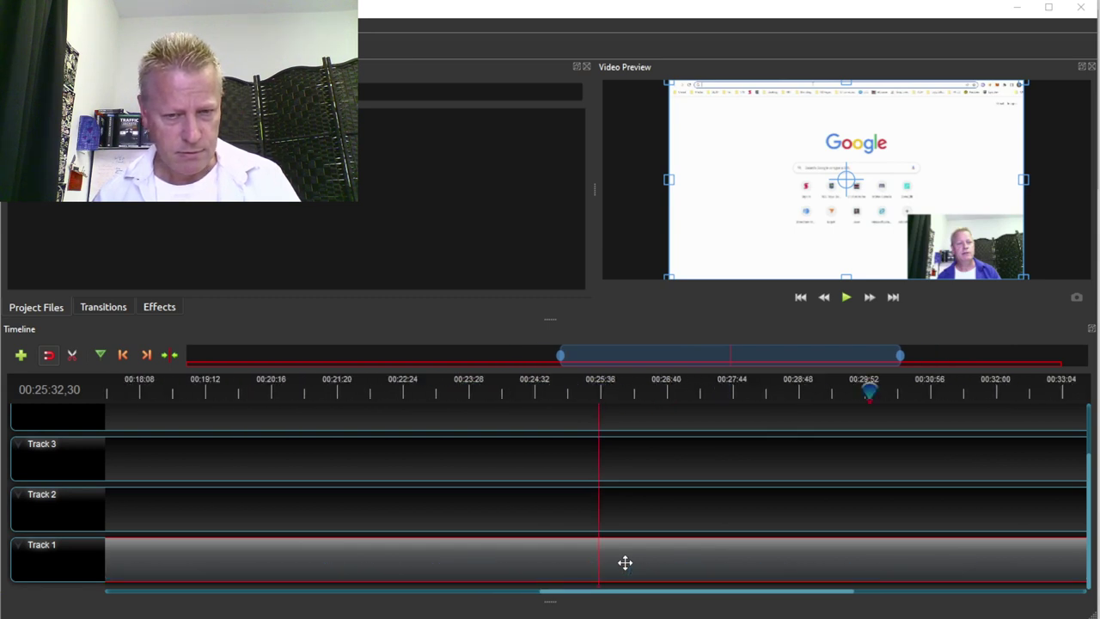
{"action": "scroll", "coordinate": [625, 562], "scroll_direction": "up", "scroll_amount": 1}
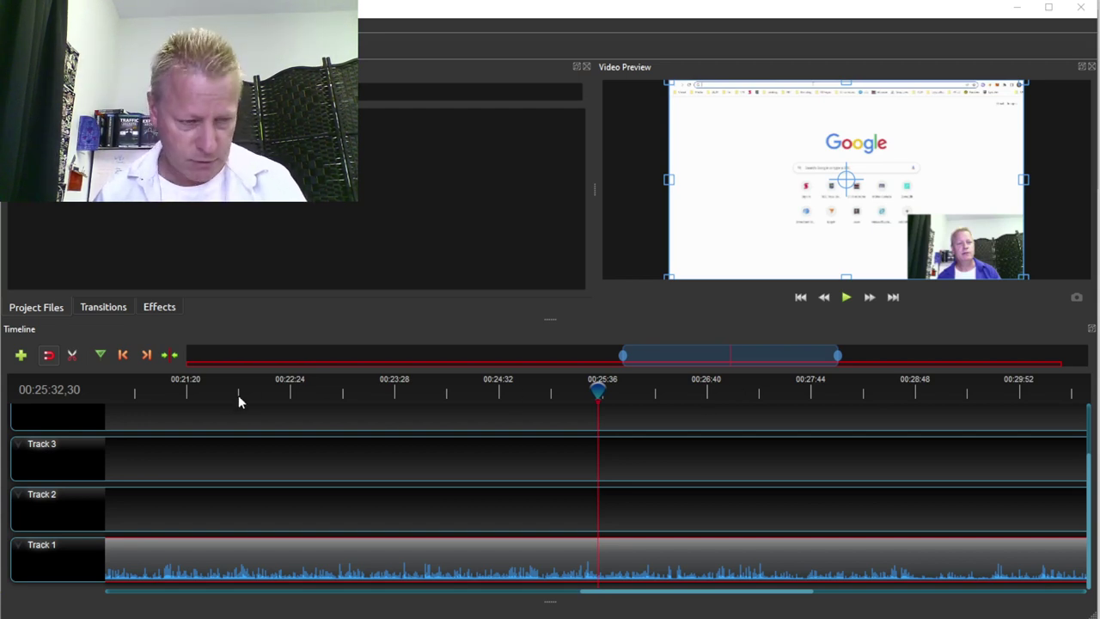
{"action": "left_click", "coordinate": [184, 391]}
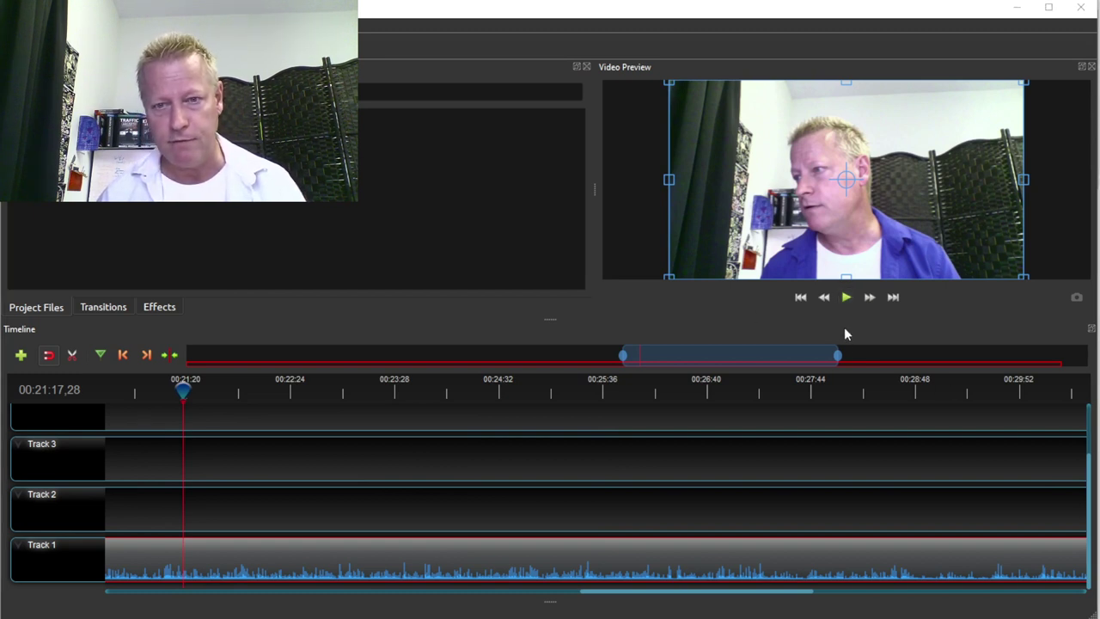
{"action": "left_click", "coordinate": [846, 297]}
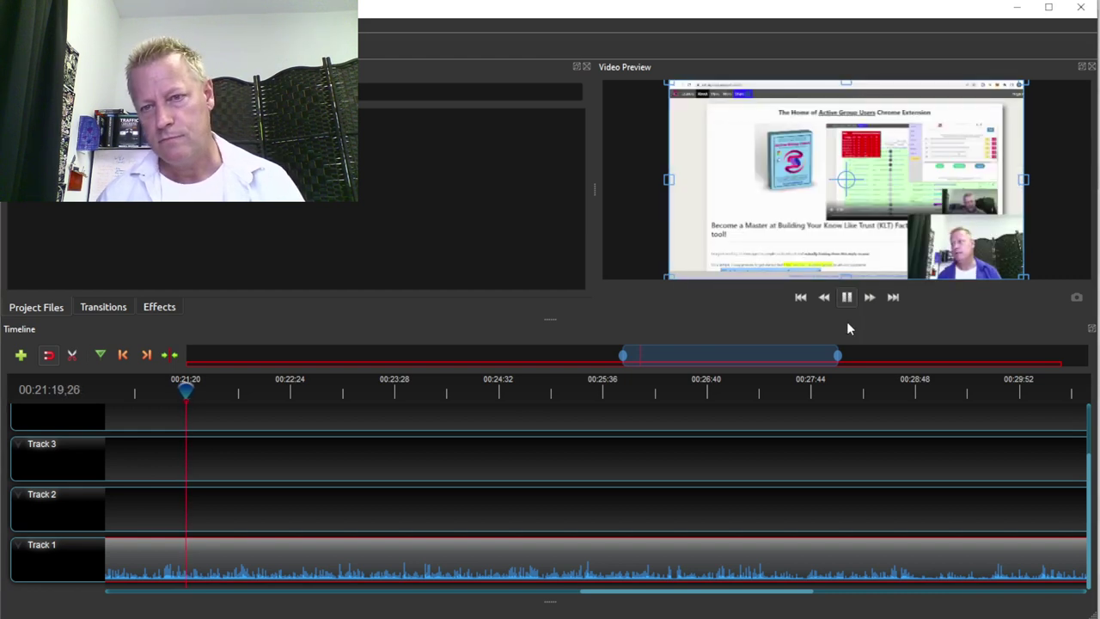
{"action": "left_click", "coordinate": [847, 297]}
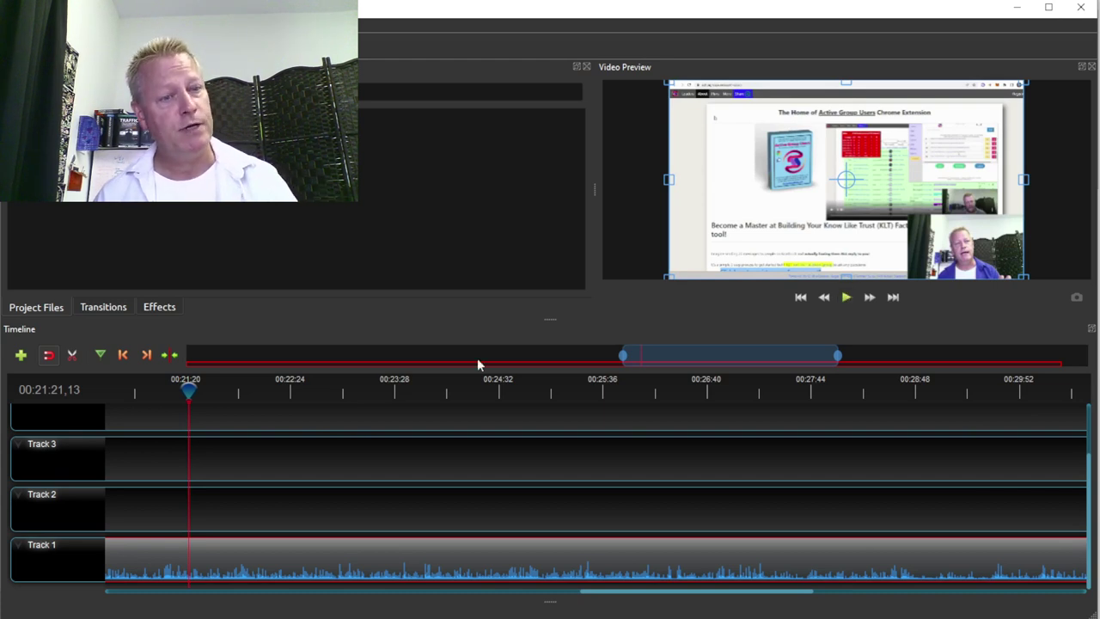
Play the recording briefly from about 00:21:13 and again from about 00:21:01 to find the start of the lesson.
{"action": "left_click", "coordinate": [174, 398]}
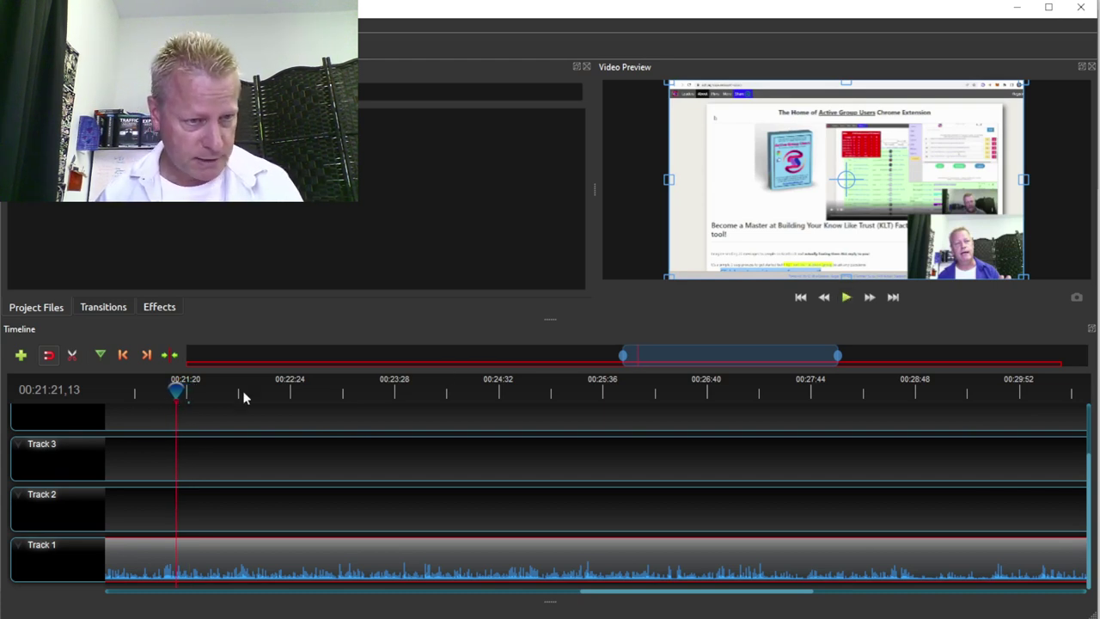
{"action": "left_click", "coordinate": [846, 297]}
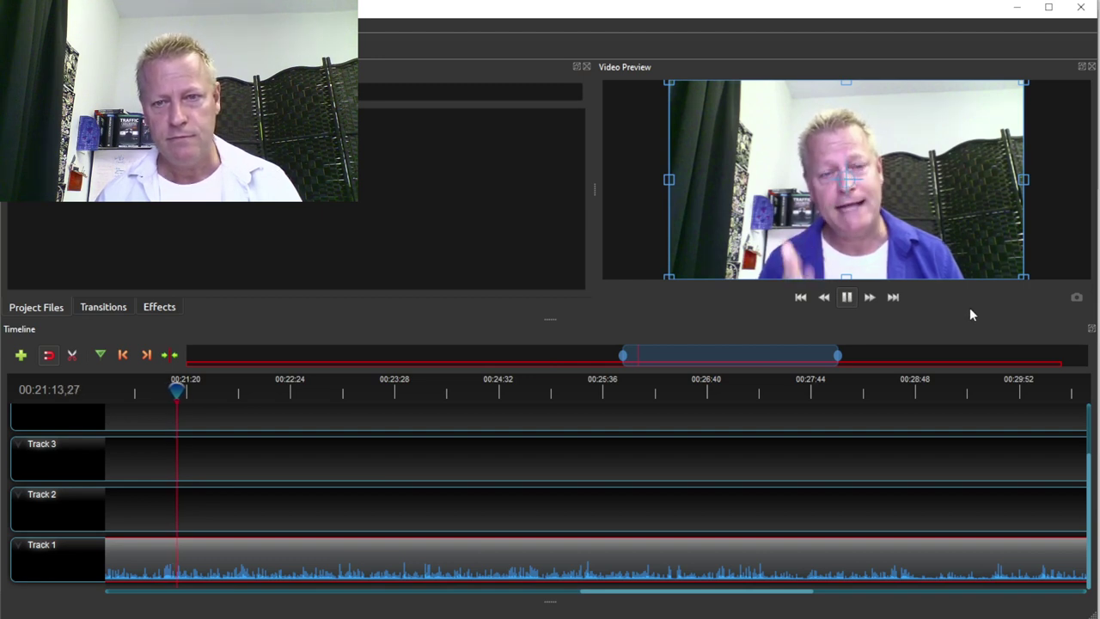
{"action": "left_click", "coordinate": [847, 299]}
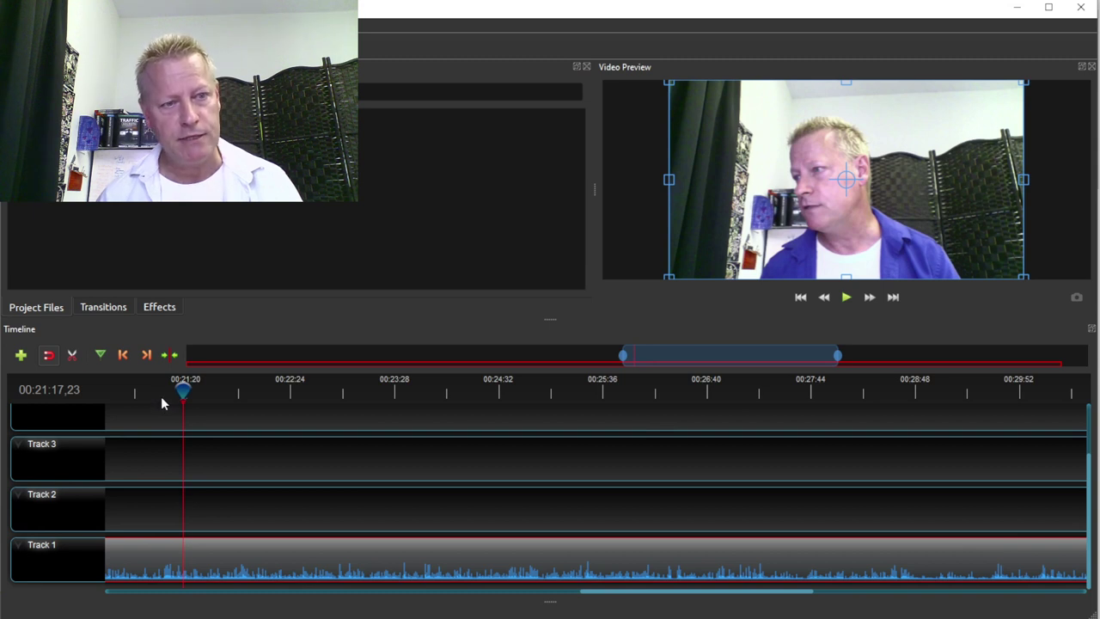
{"action": "left_click", "coordinate": [159, 396]}
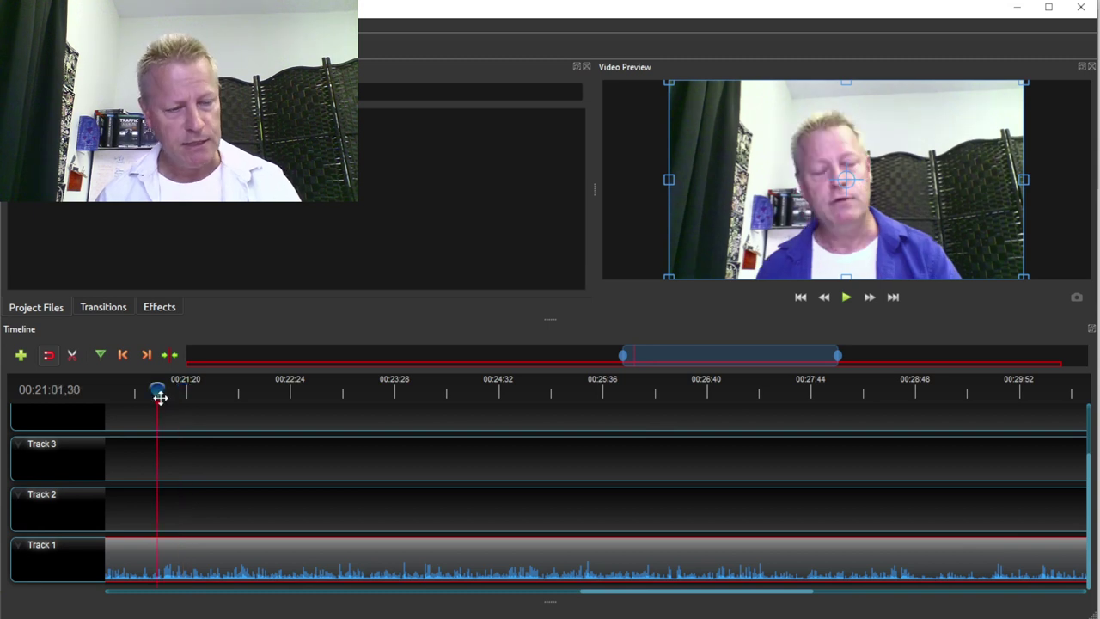
{"action": "left_click", "coordinate": [847, 298]}
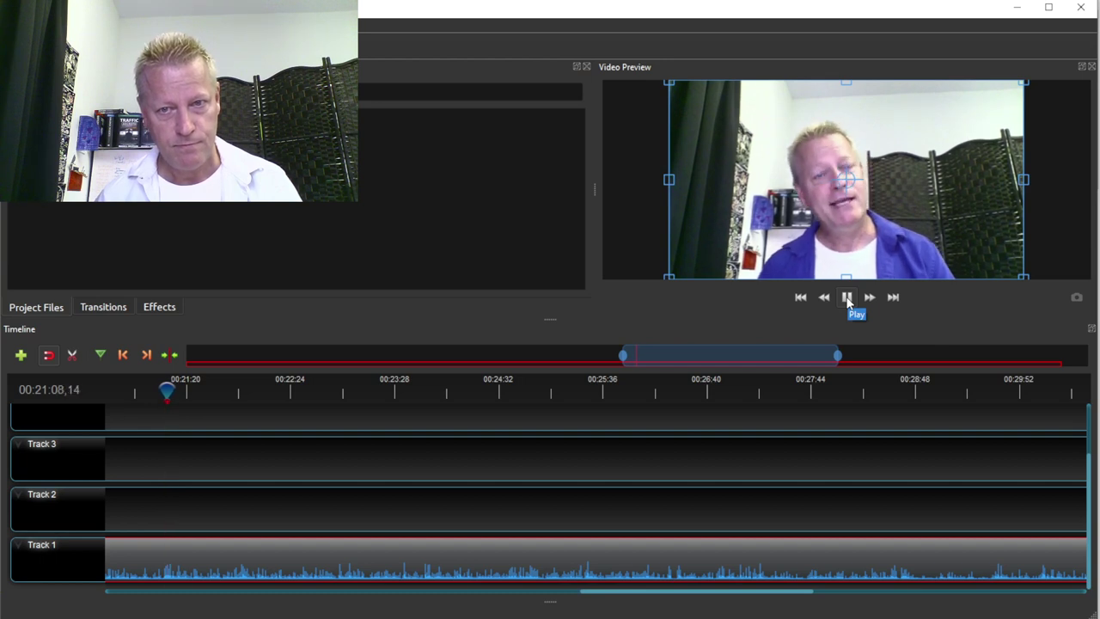
{"action": "key", "text": "space"}
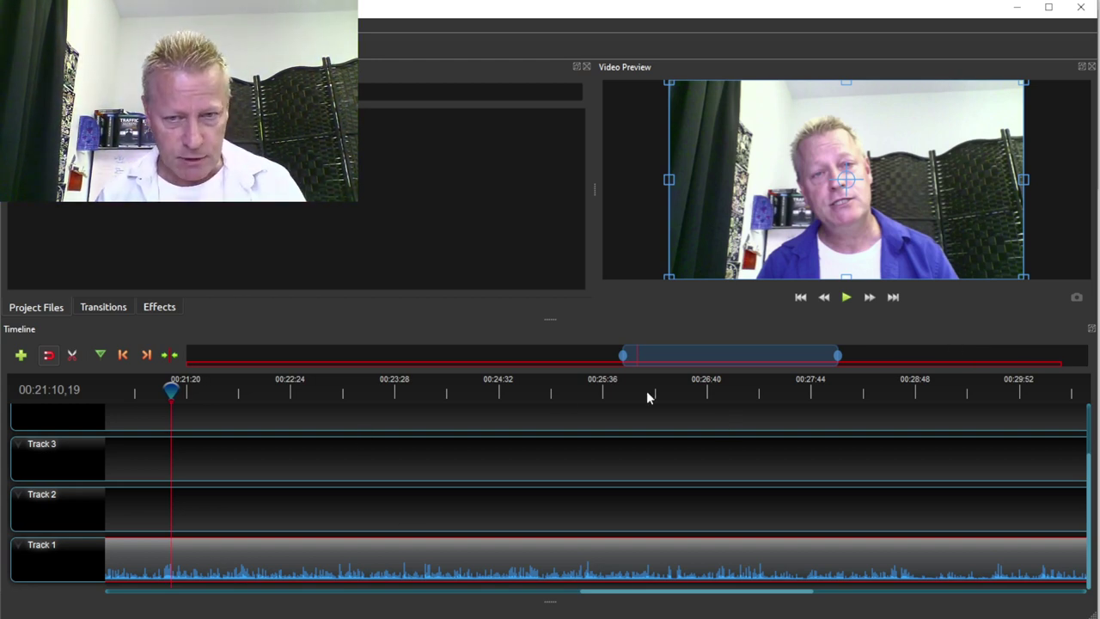
Replay short passages of the recording between about 00:21:07 and 00:21:10 to narrow down the cut point.
{"action": "left_click", "coordinate": [824, 299]}
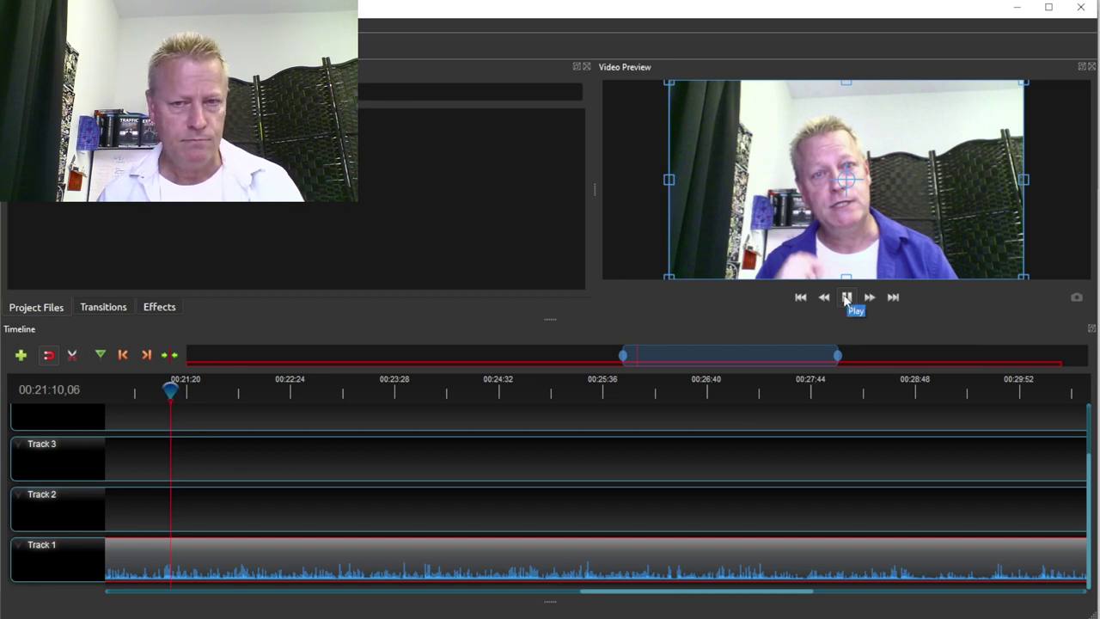
{"action": "left_click", "coordinate": [845, 299]}
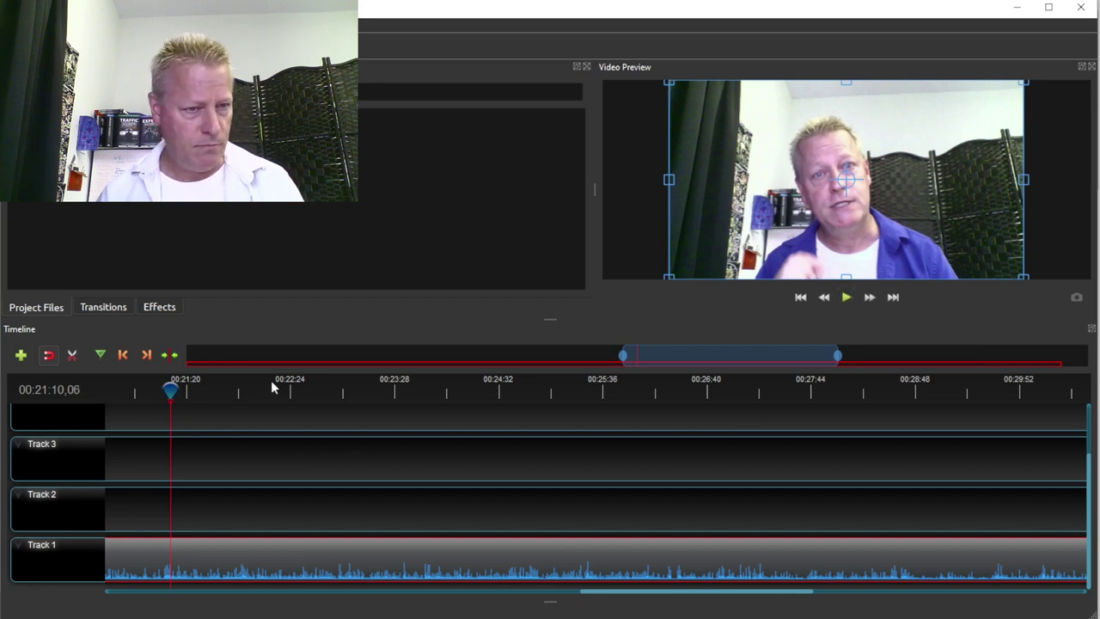
{"action": "left_click", "coordinate": [162, 392]}
{"action": "left_click", "coordinate": [846, 298]}
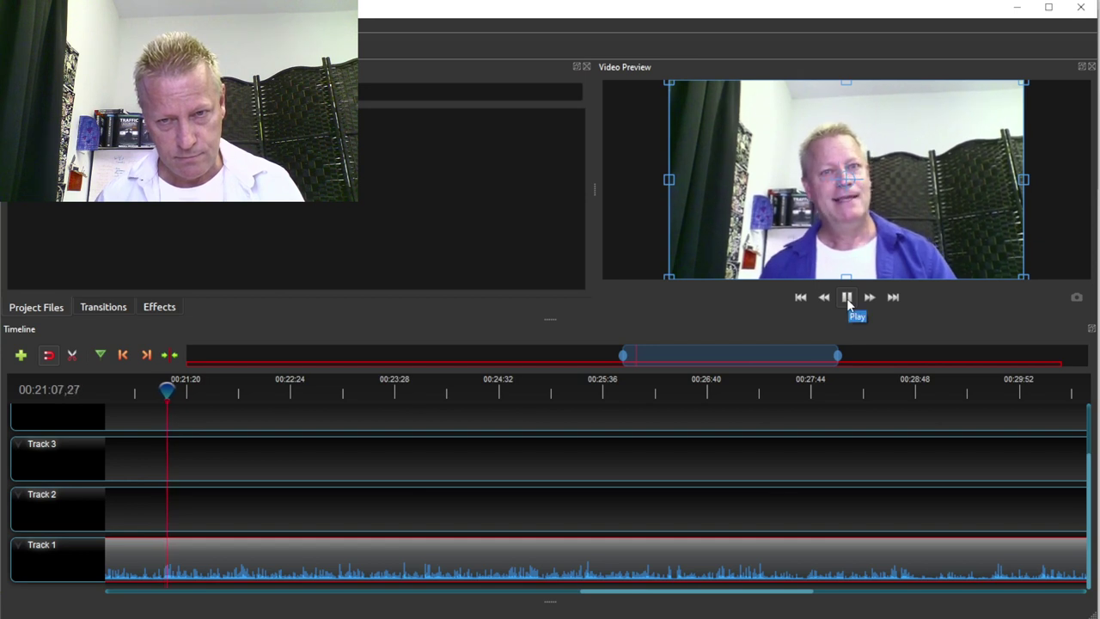
{"action": "left_click", "coordinate": [846, 297]}
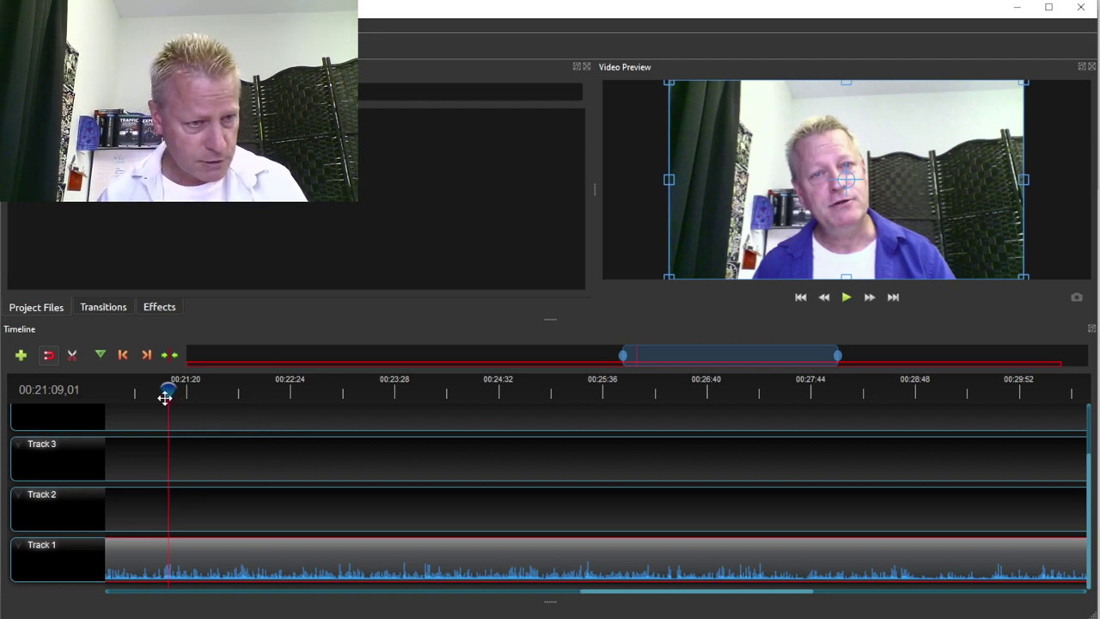
Examine the recording around 00:21:09 at a finer timeline scale, playing it through from about 00:20:28.
{"action": "scroll", "coordinate": [164, 559], "scroll_direction": "up", "scroll_amount": 1}
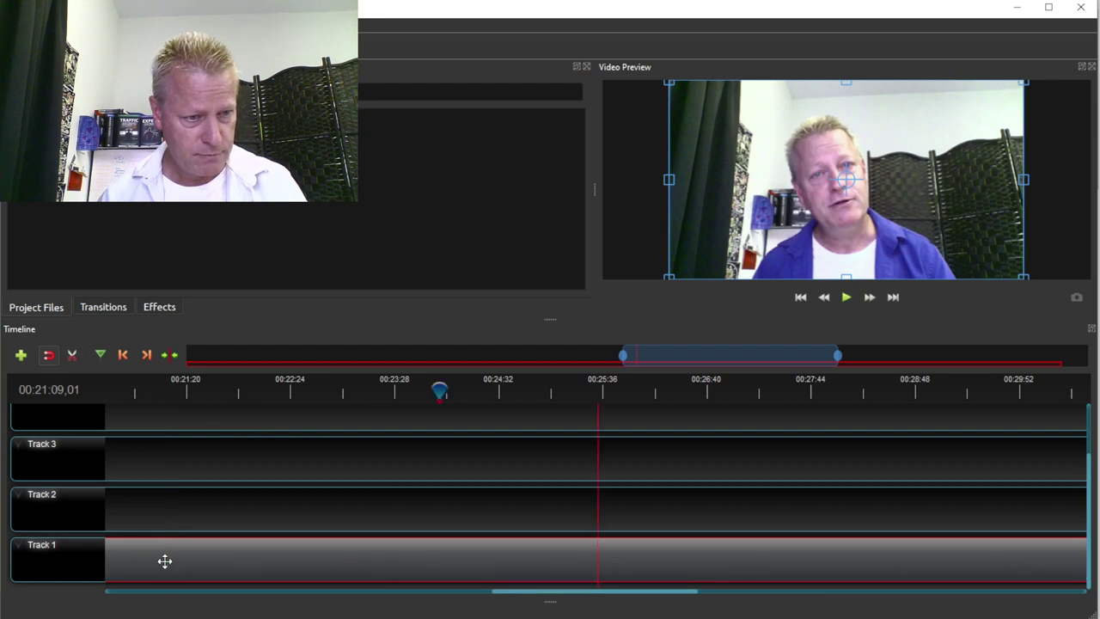
{"action": "scroll", "coordinate": [164, 560], "scroll_direction": "up", "scroll_amount": 1}
{"action": "scroll", "coordinate": [165, 560], "scroll_direction": "up", "scroll_amount": 1}
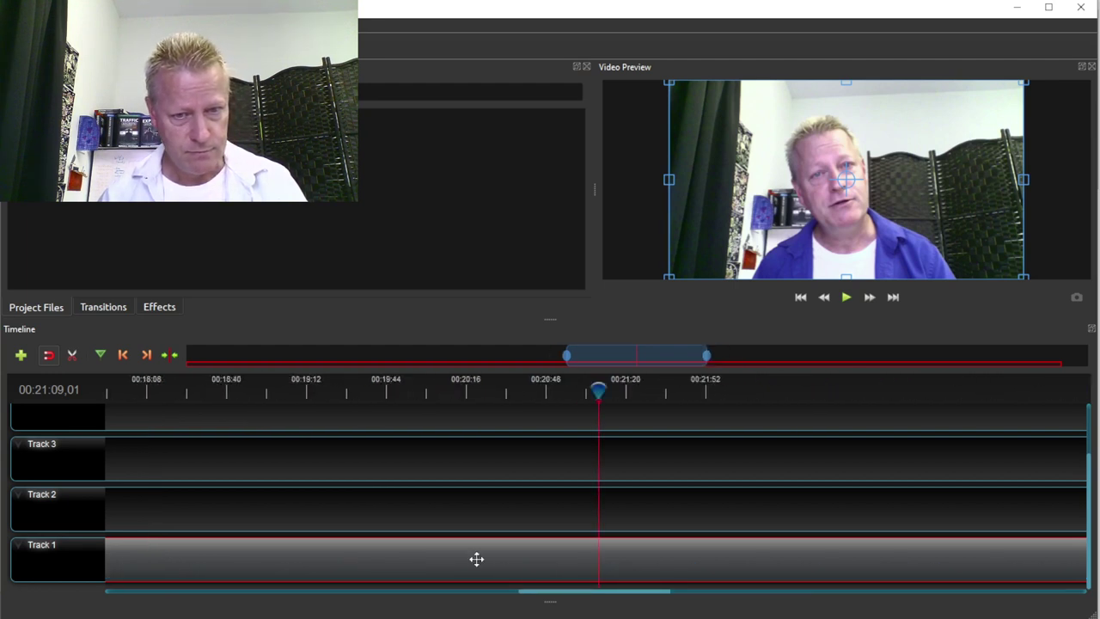
{"action": "scroll", "coordinate": [592, 564], "scroll_direction": "up", "scroll_amount": 1}
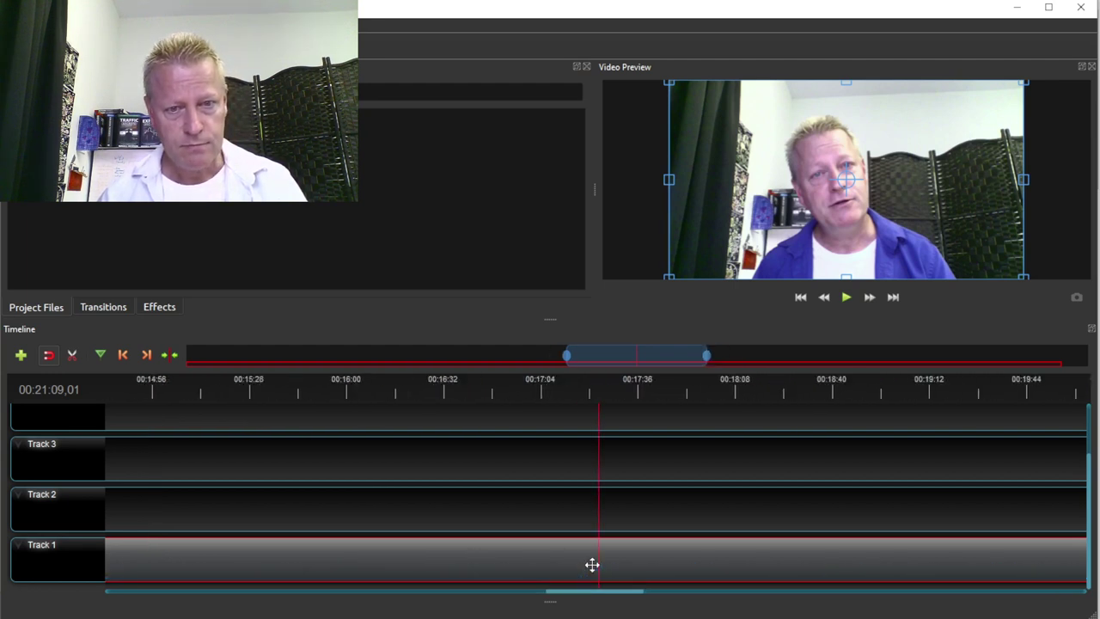
{"action": "scroll", "coordinate": [613, 544], "scroll_direction": "up", "scroll_amount": 1}
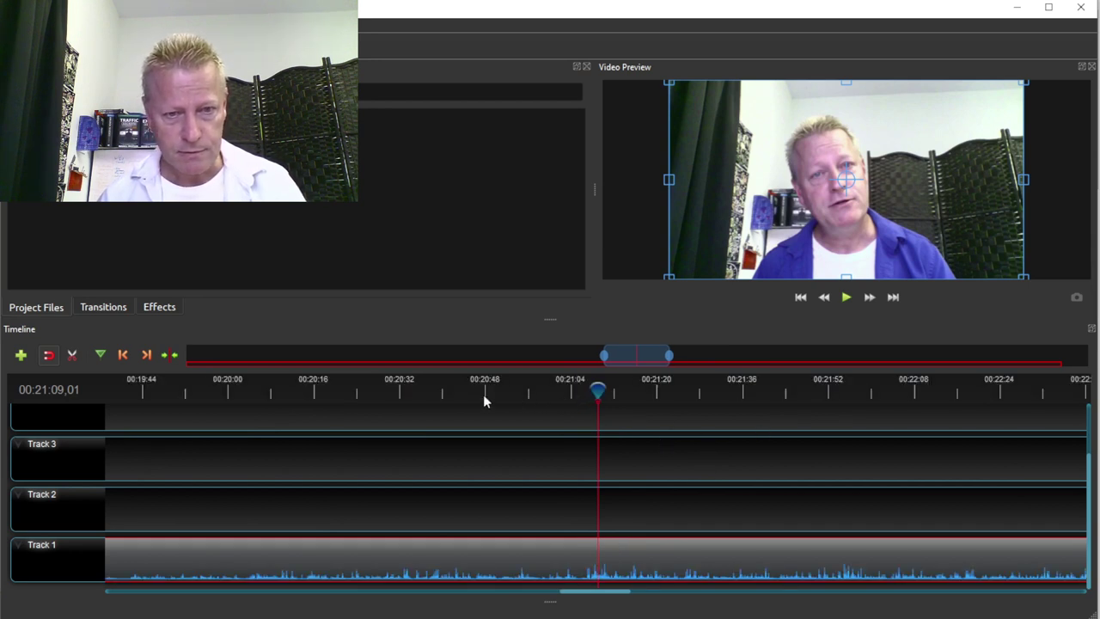
{"action": "left_click", "coordinate": [482, 394]}
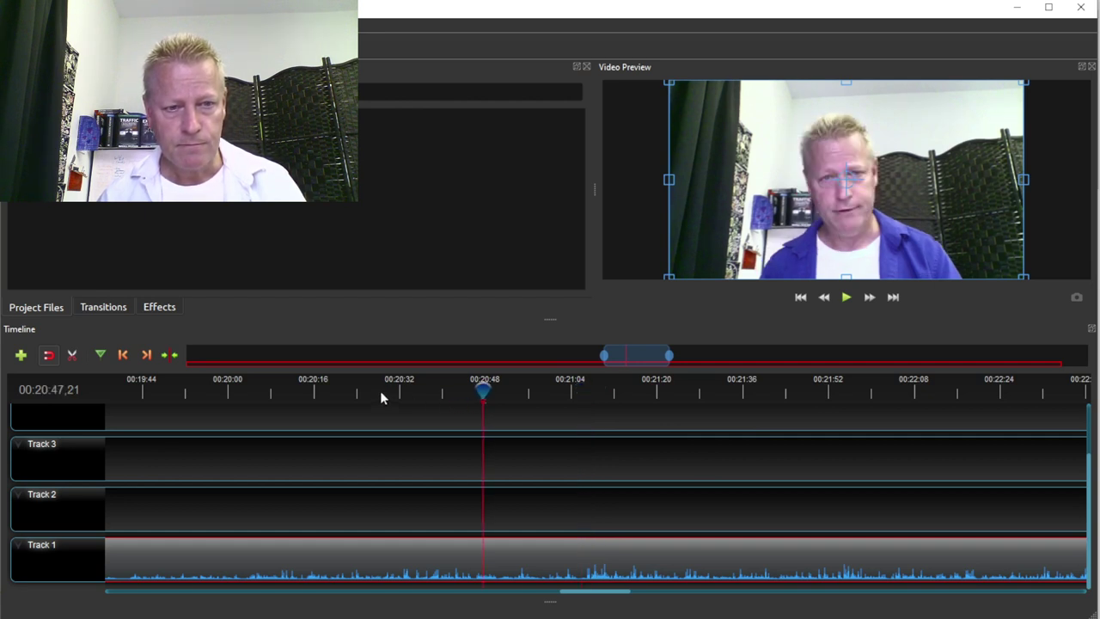
{"action": "left_click", "coordinate": [846, 298]}
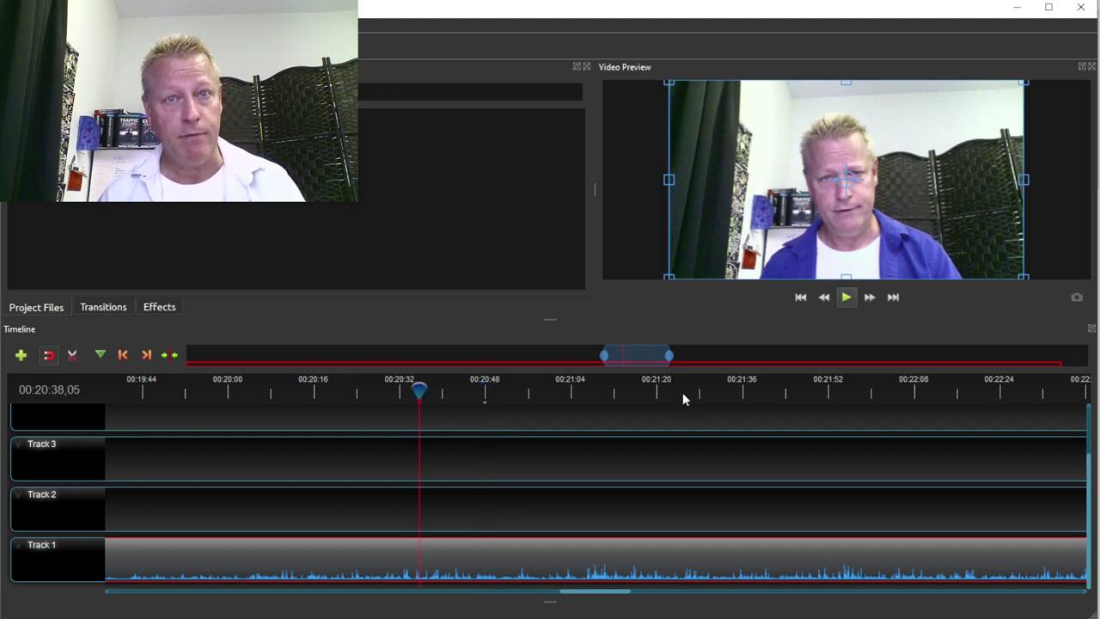
{"action": "left_click_drag", "start_coordinate": [420, 396], "coordinate": [380, 391]}
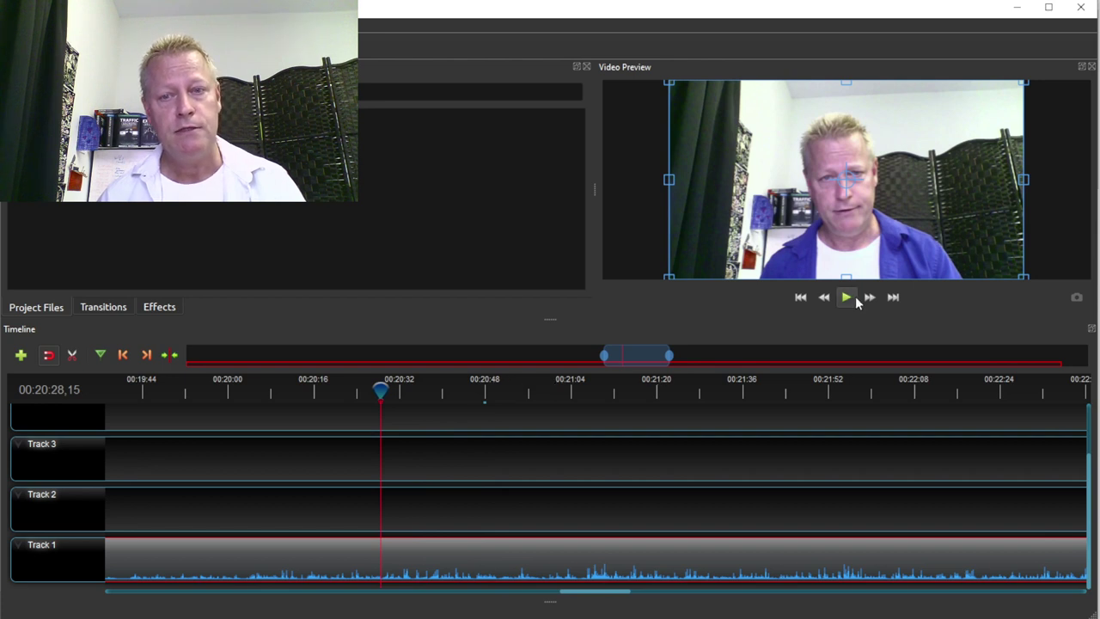
{"action": "left_click", "coordinate": [846, 298]}
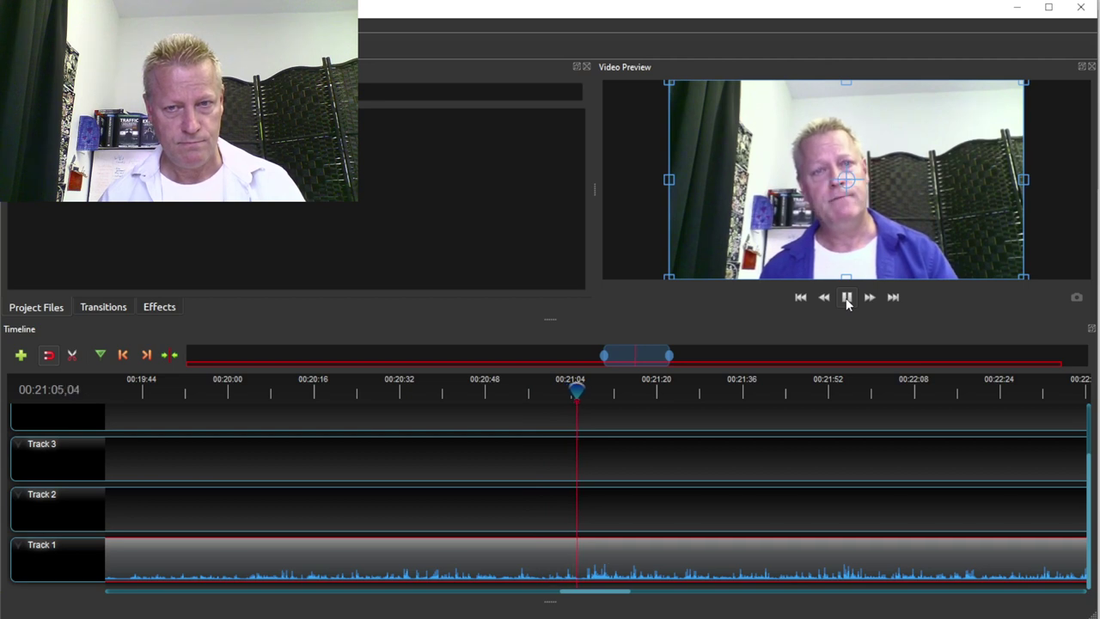
{"action": "left_click", "coordinate": [846, 297]}
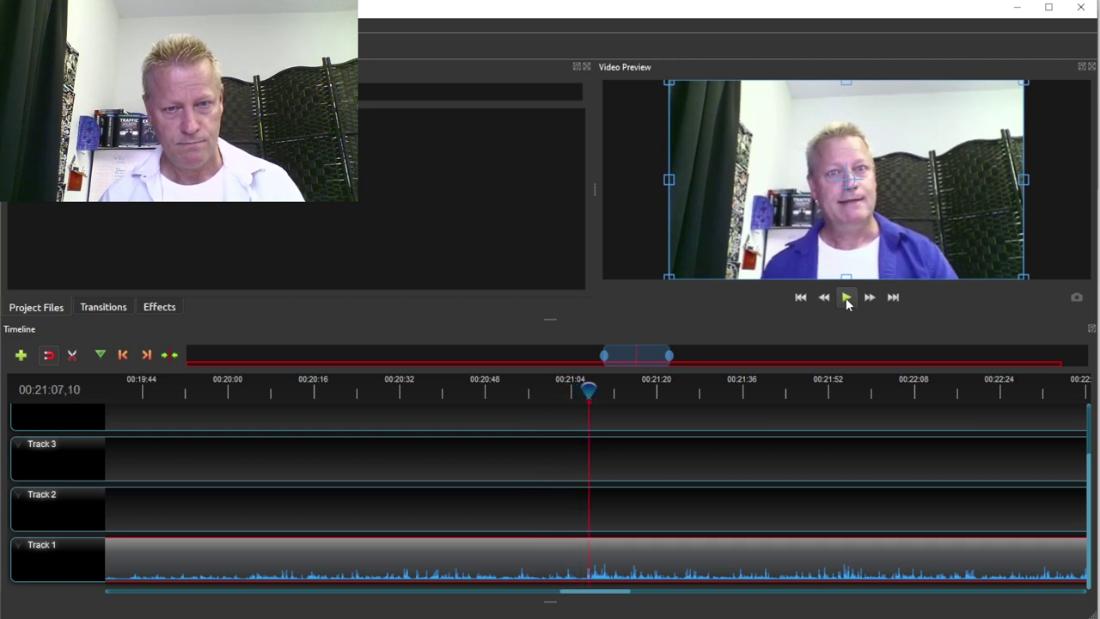
Position the playhead at 00:21:05,19 and slice all tracks there, keeping only the right side.
{"action": "left_click", "coordinate": [572, 398]}
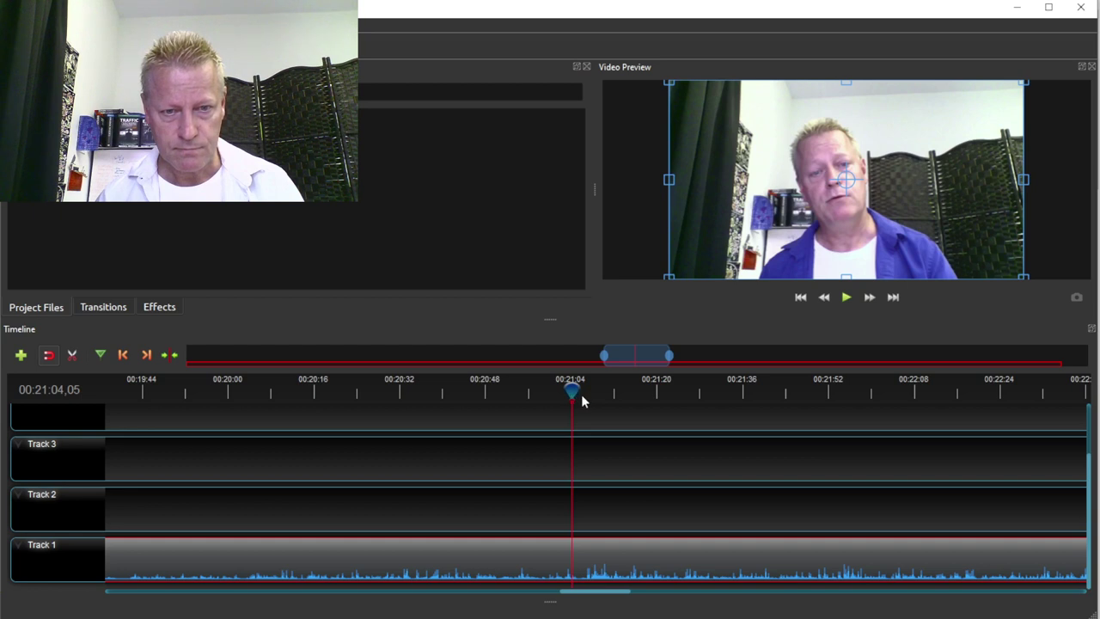
{"action": "left_click", "coordinate": [582, 397]}
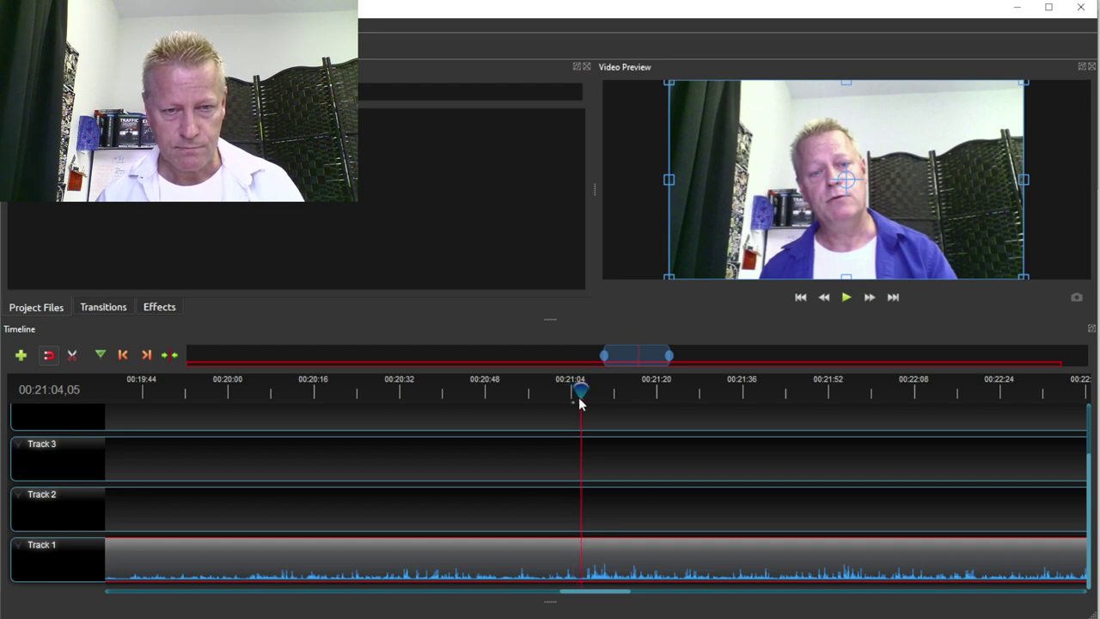
{"action": "key", "text": "Right"}
{"action": "left_click", "coordinate": [580, 395]}
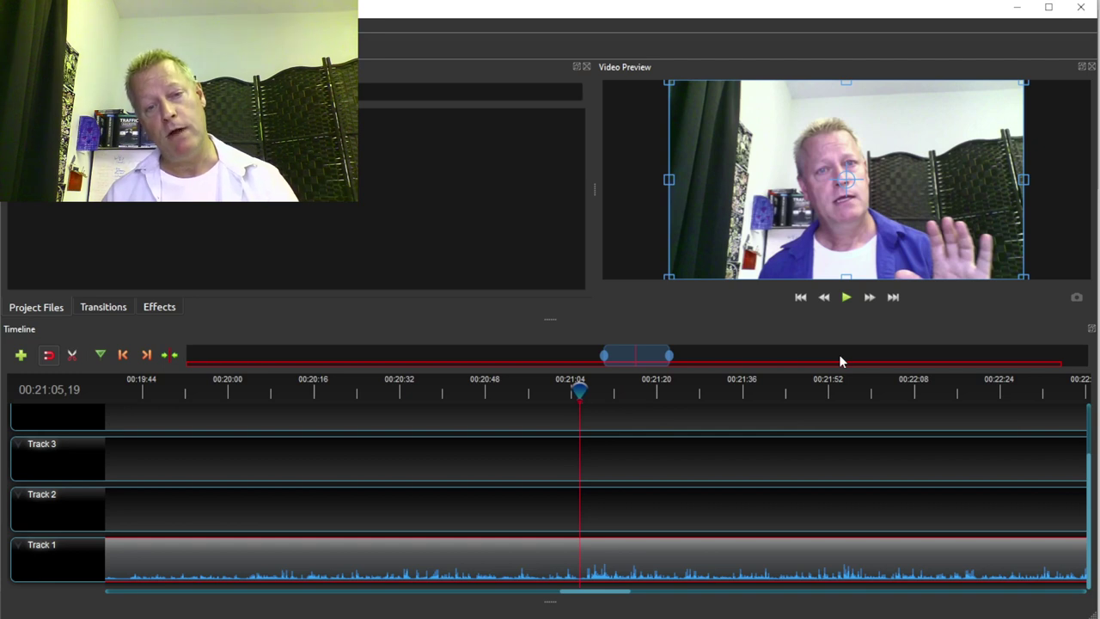
{"action": "right_click", "coordinate": [579, 389]}
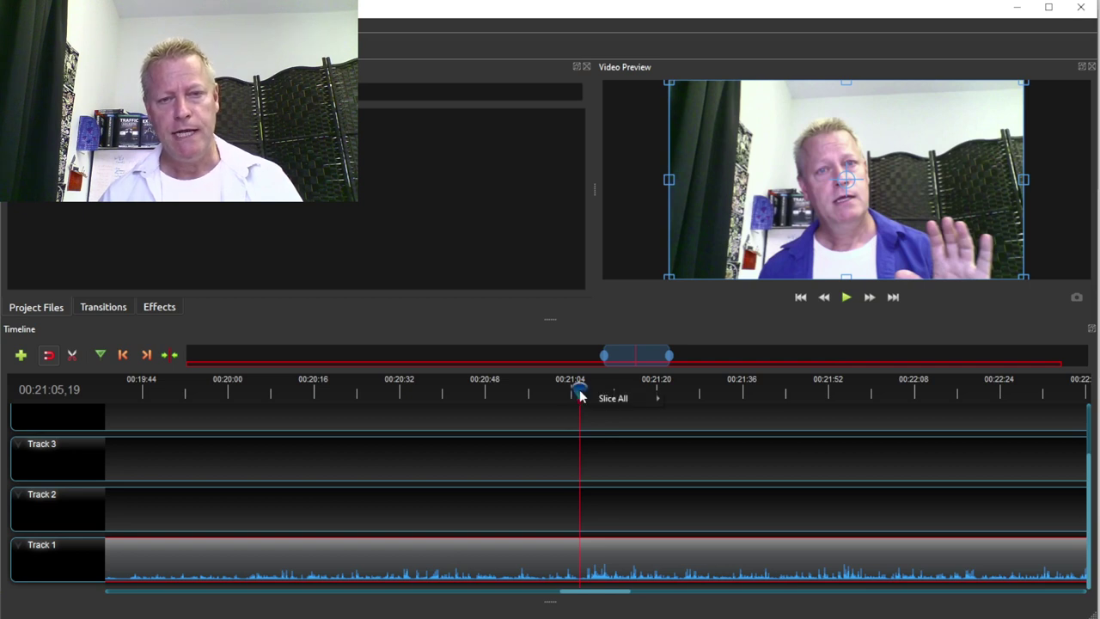
{"action": "mouse_move", "coordinate": [619, 398]}
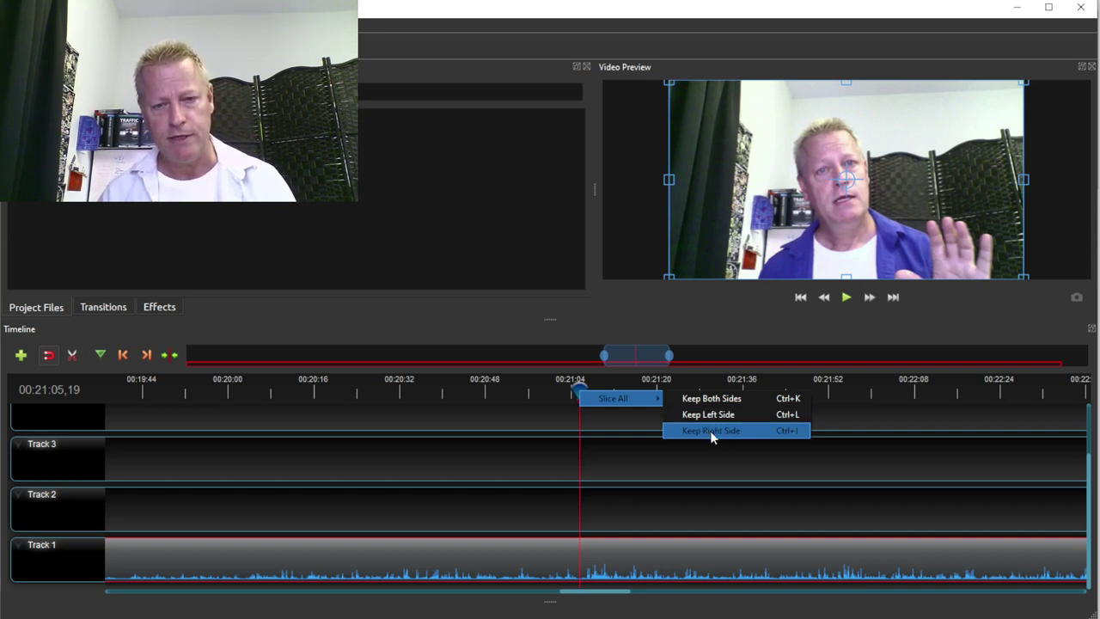
{"action": "left_click", "coordinate": [710, 431]}
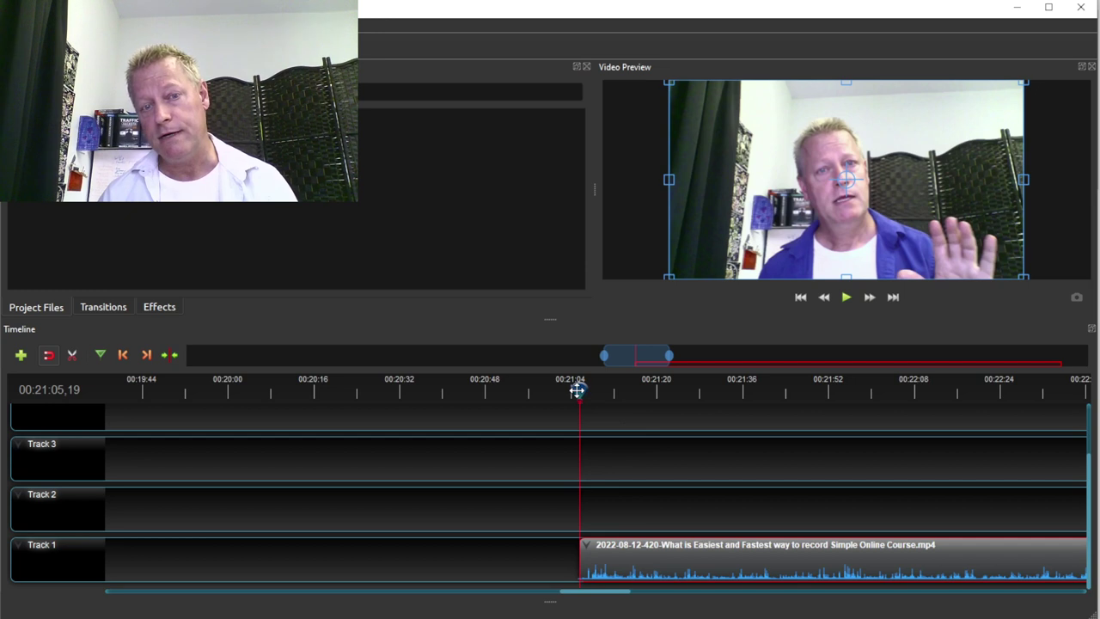
Preview the trimmed recording at about 00:21:51 and 00:22:24, and examine the waveform of the following section.
{"action": "left_click", "coordinate": [824, 391]}
{"action": "left_click", "coordinate": [824, 391]}
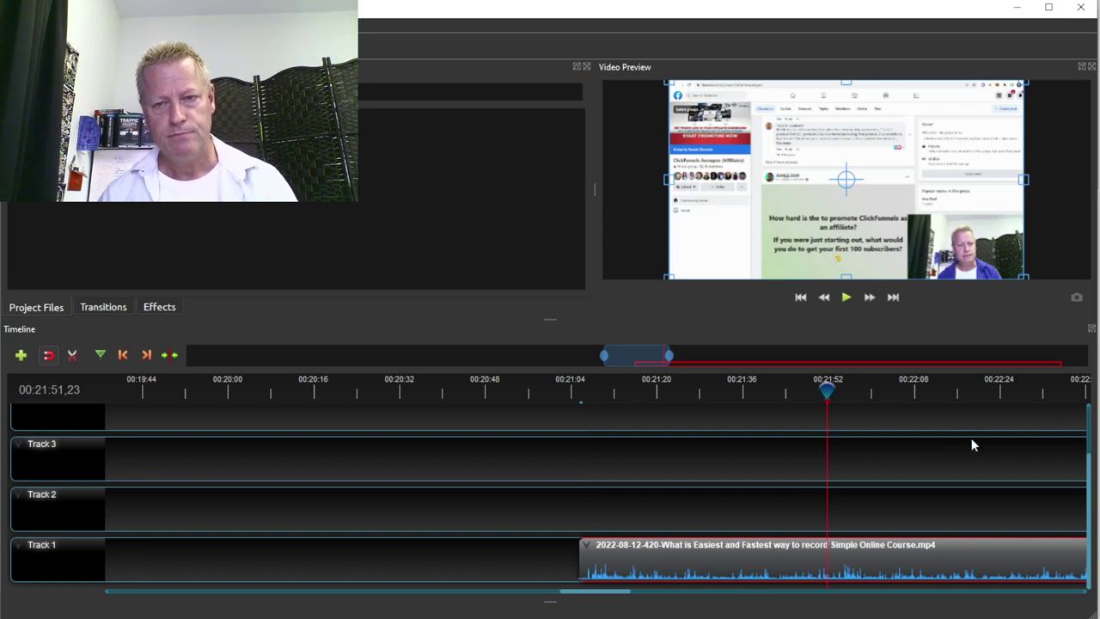
{"action": "left_click", "coordinate": [1000, 391]}
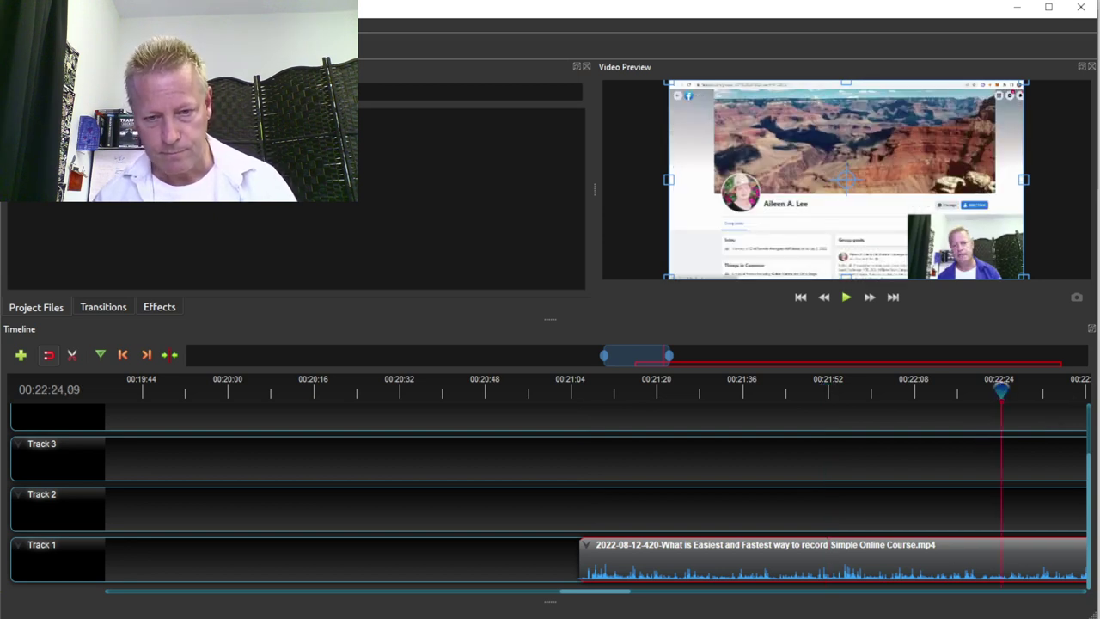
{"action": "left_click_drag", "start_coordinate": [619, 594], "coordinate": [646, 591]}
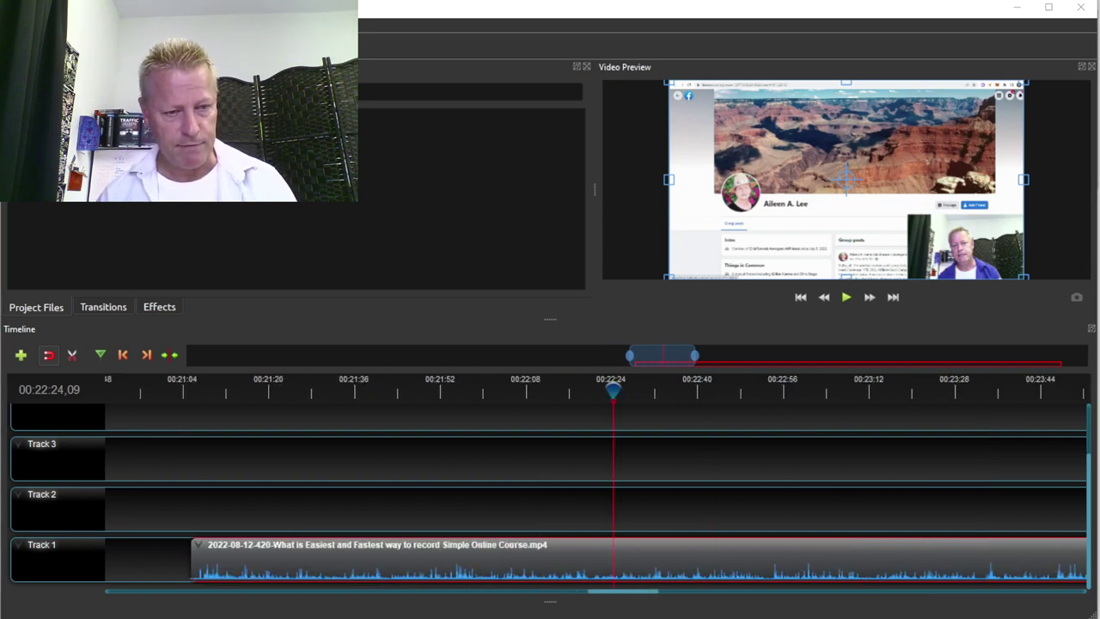
Switch to the course outline in Notepad and enlarge its text to 140%.
{"action": "mouse_move", "coordinate": [335, 604]}
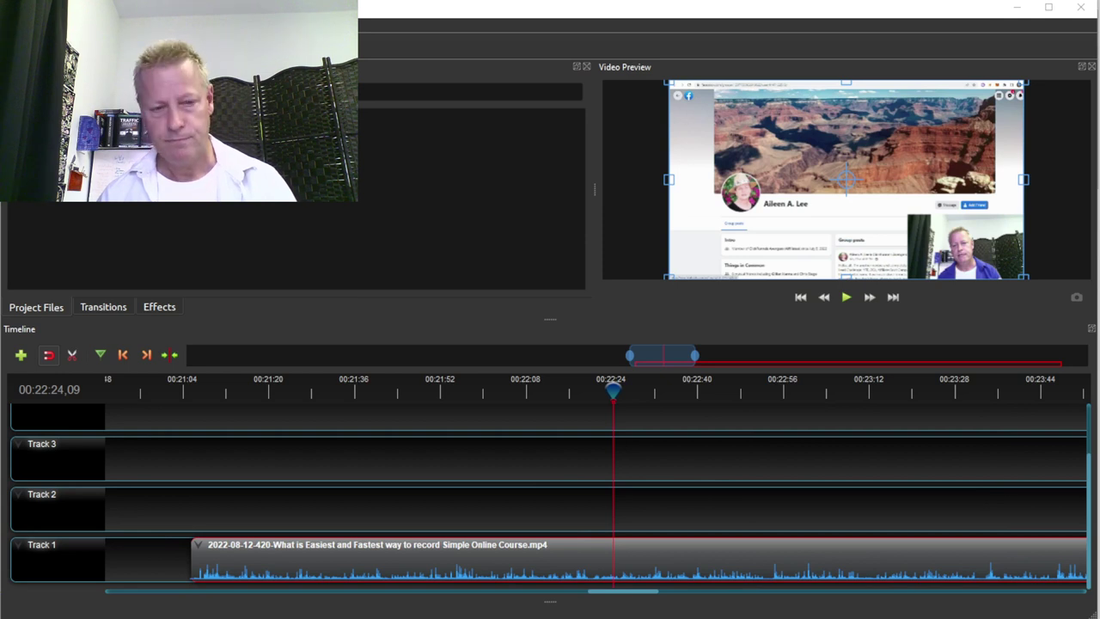
{"action": "mouse_move", "coordinate": [296, 617]}
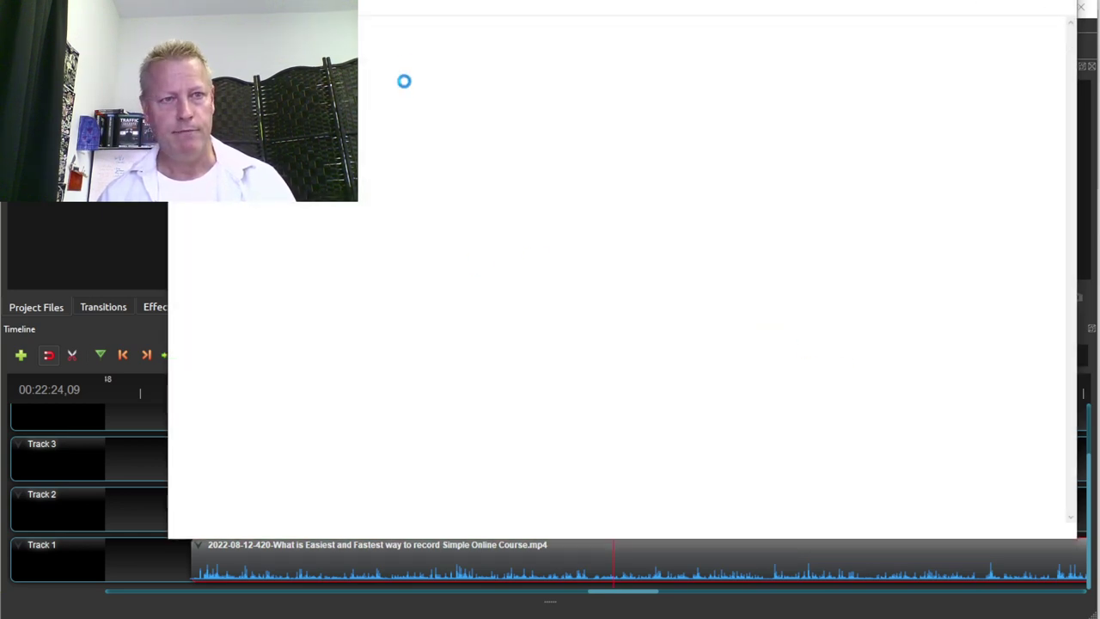
{"action": "left_click_drag", "start_coordinate": [409, 3], "coordinate": [360, 0]}
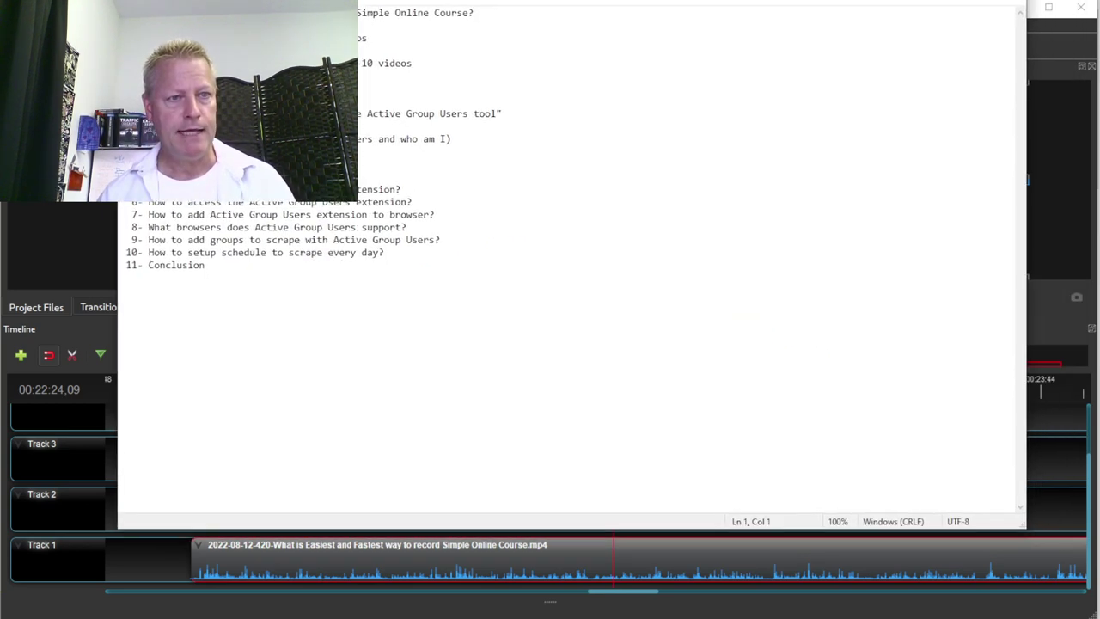
{"action": "key", "text": "ctrl+plus"}
{"action": "key", "text": "ctrl+plus"}
{"action": "key", "text": "ctrl+plus"}
{"action": "key", "text": "ctrl+plus"}
Review the lesson questions in the outline, highlighting "How to create your account?" and the list from question 1 into question 7.
{"action": "left_click_drag", "start_coordinate": [349, 183], "coordinate": [452, 183]}
{"action": "left_click_drag", "start_coordinate": [172, 200], "coordinate": [382, 185]}
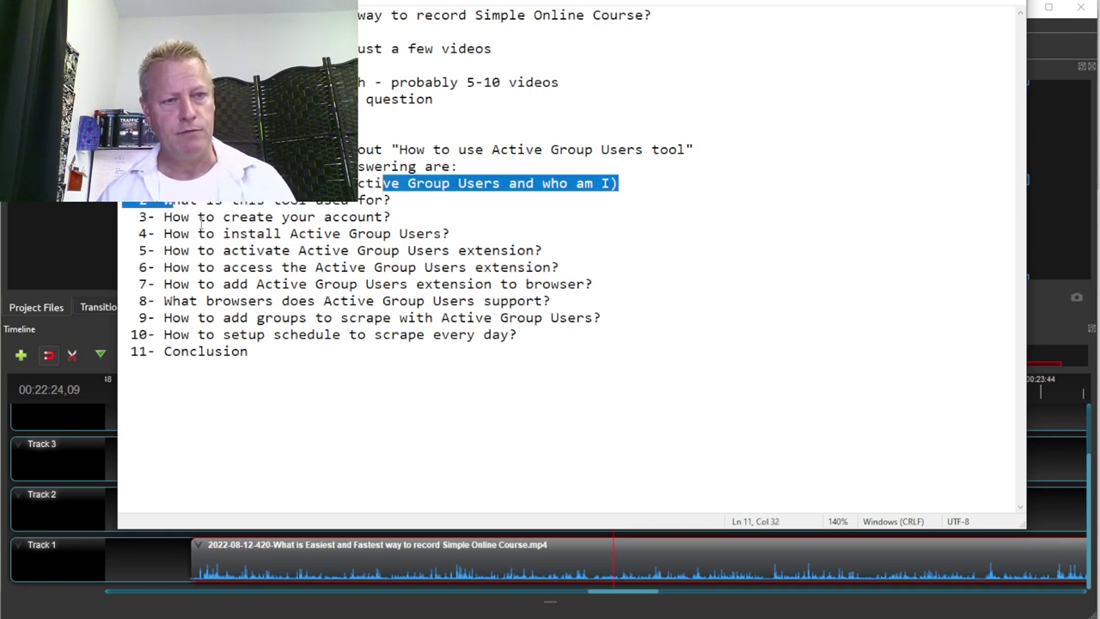
{"action": "left_click_drag", "start_coordinate": [161, 217], "coordinate": [391, 220]}
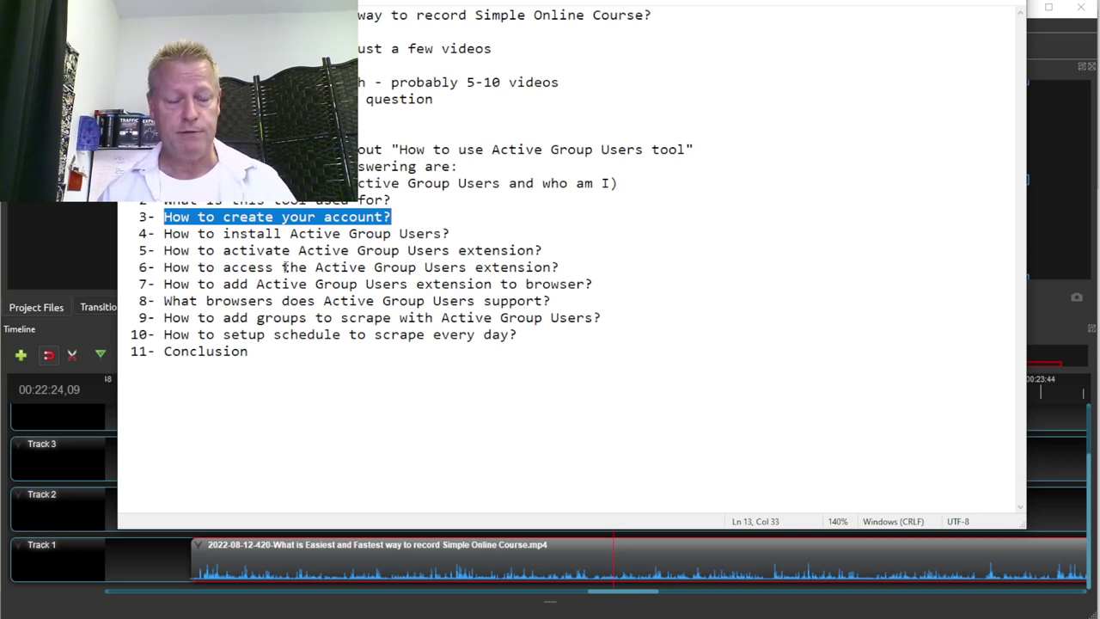
{"action": "left_click", "coordinate": [248, 267]}
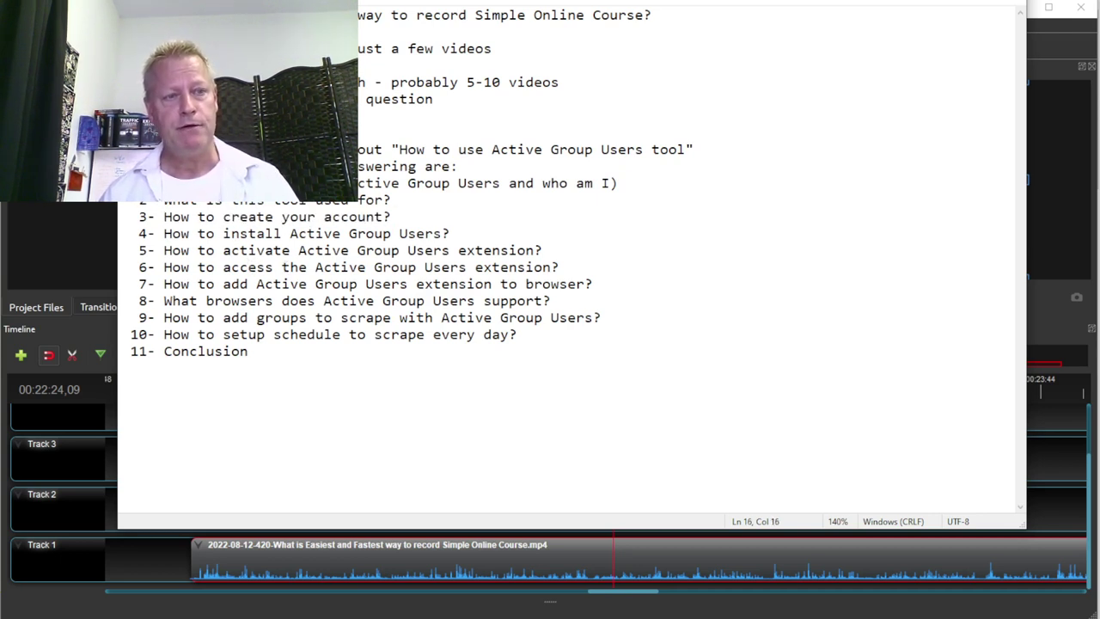
{"action": "left_click_drag", "start_coordinate": [129, 182], "coordinate": [281, 283]}
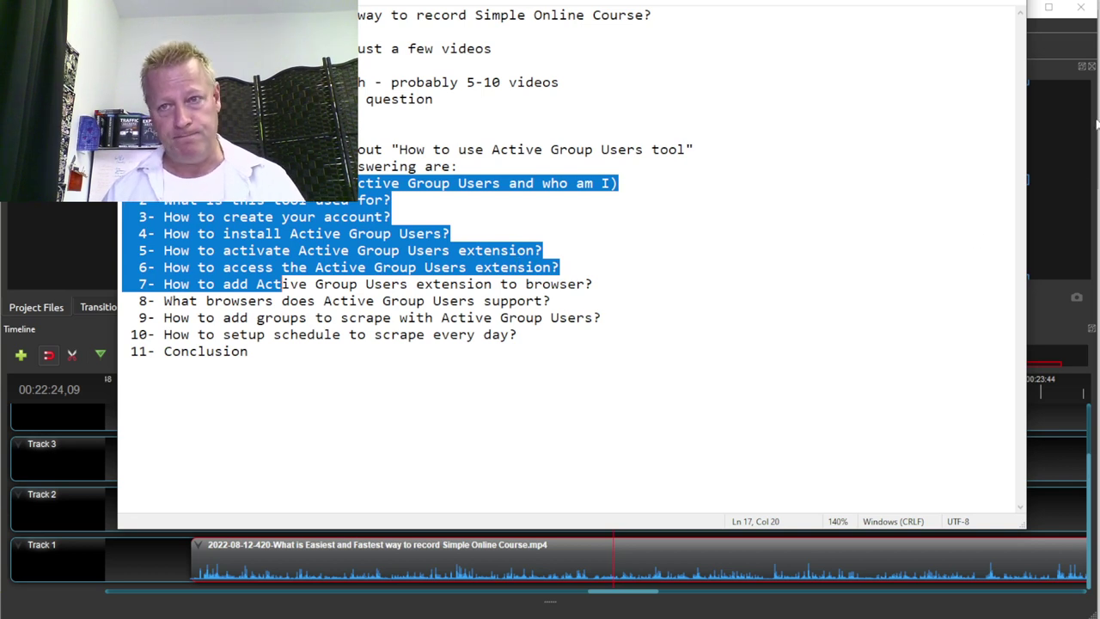
Switch back to the OpenShot timeline and sample the recording at about 00:22:40, 00:23:04 and 00:23:28 to locate the lesson's end.
{"action": "left_click", "coordinate": [1031, 14]}
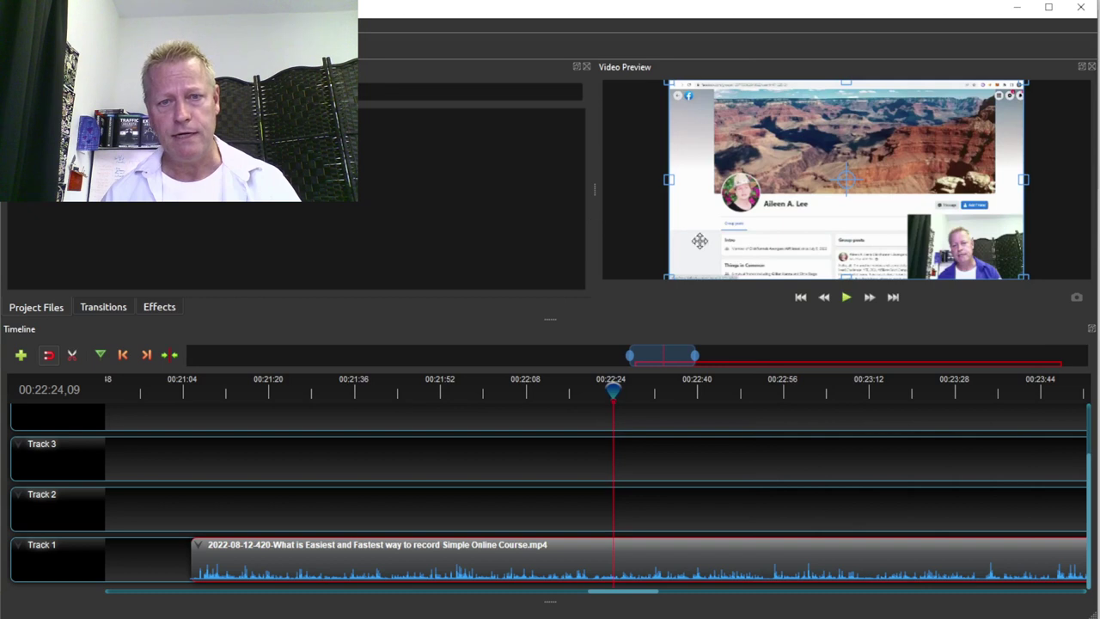
{"action": "left_click", "coordinate": [697, 392]}
{"action": "left_click", "coordinate": [829, 393]}
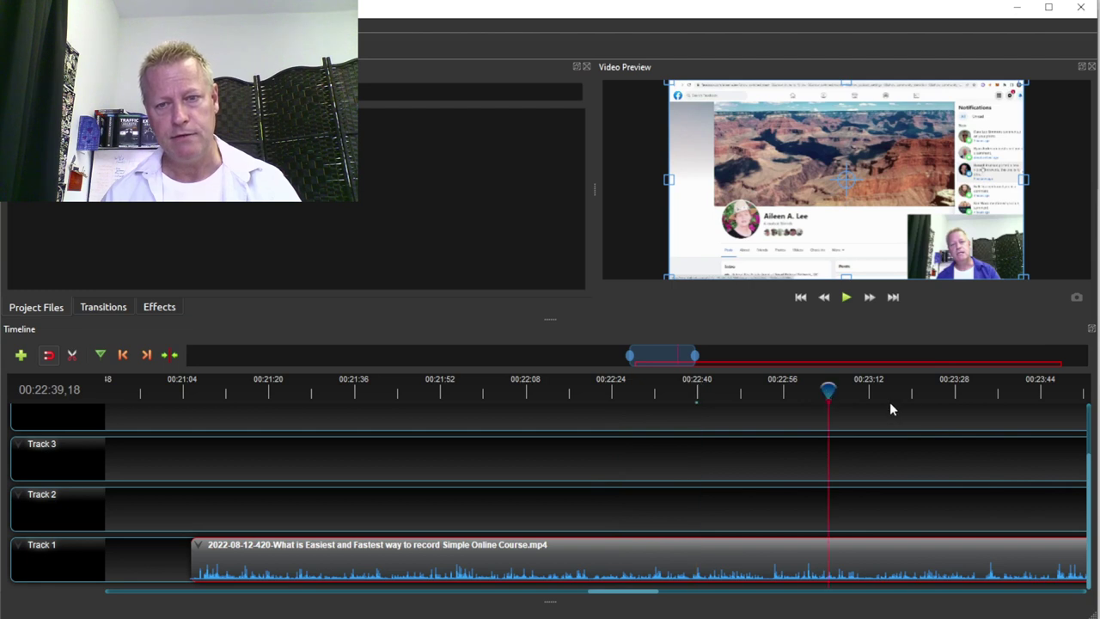
{"action": "left_click", "coordinate": [956, 393]}
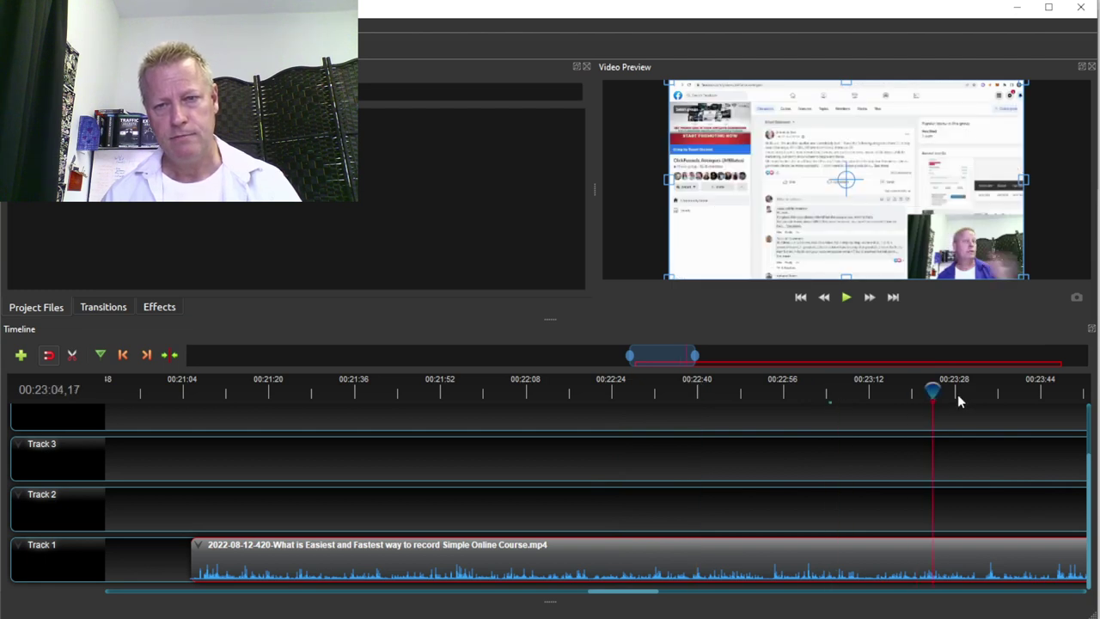
Play the recording around 00:23:30, stop at 00:23:33,04 and slice all tracks there, keeping only the left side.
{"action": "left_click", "coordinate": [847, 301]}
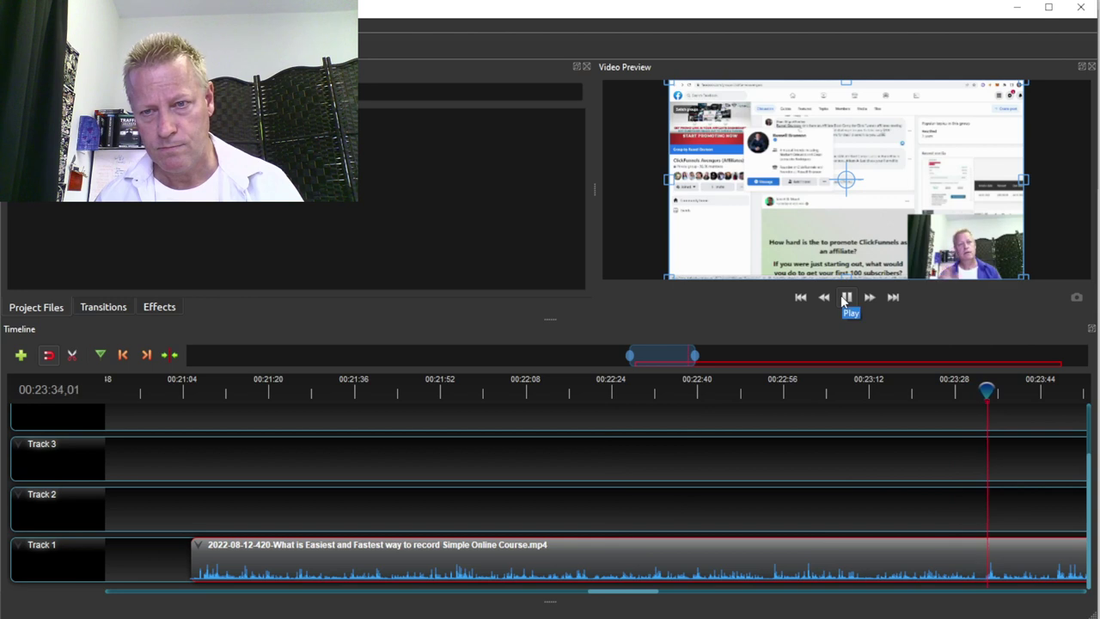
{"action": "key", "text": "space"}
{"action": "left_click", "coordinate": [949, 394]}
{"action": "left_click", "coordinate": [846, 297]}
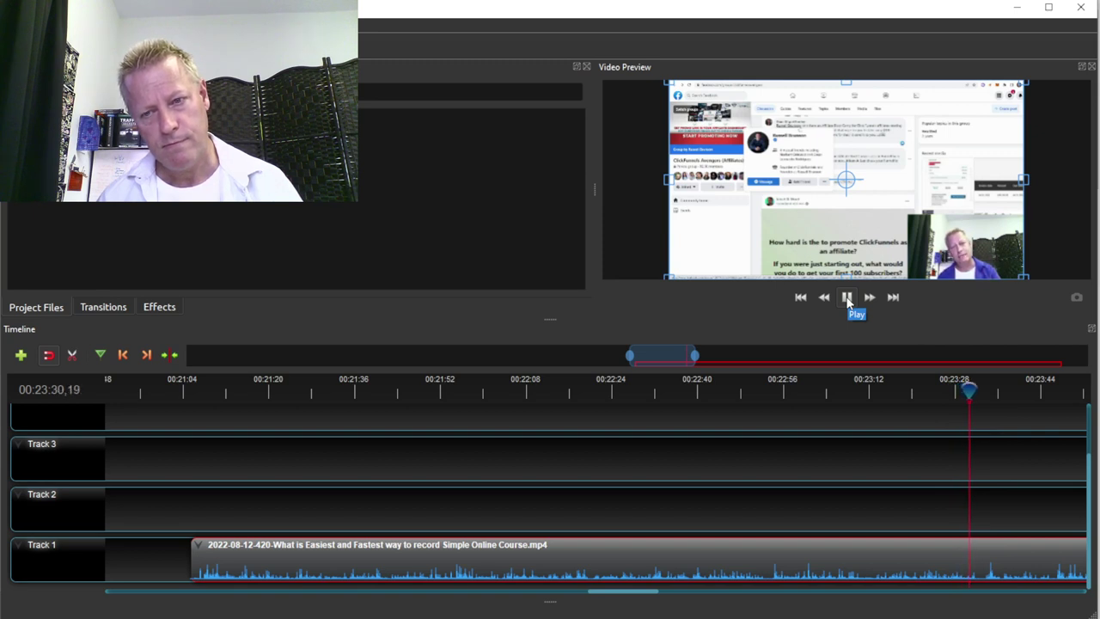
{"action": "left_click", "coordinate": [846, 297]}
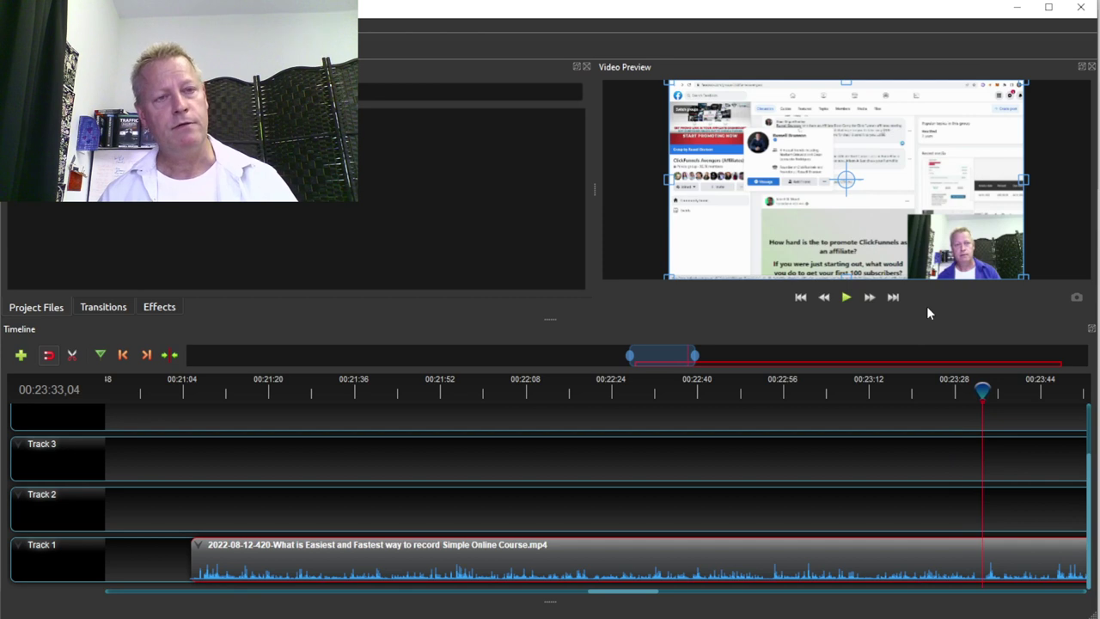
{"action": "right_click", "coordinate": [982, 391]}
{"action": "mouse_move", "coordinate": [1016, 400]}
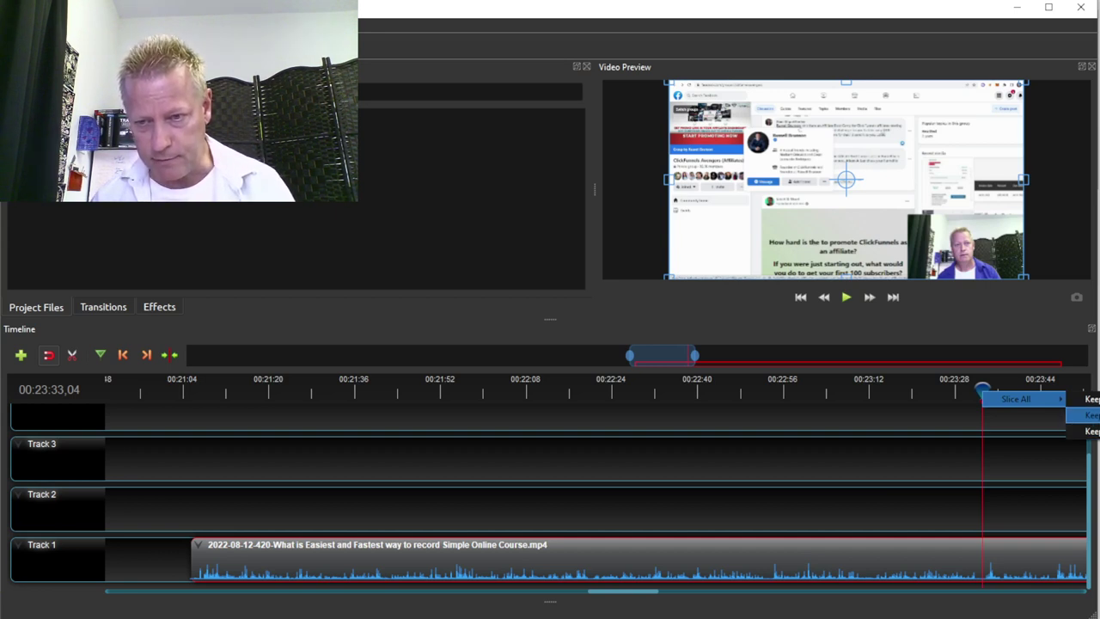
{"action": "left_click", "coordinate": [1087, 415]}
{"action": "key", "text": "ctrl+j"}
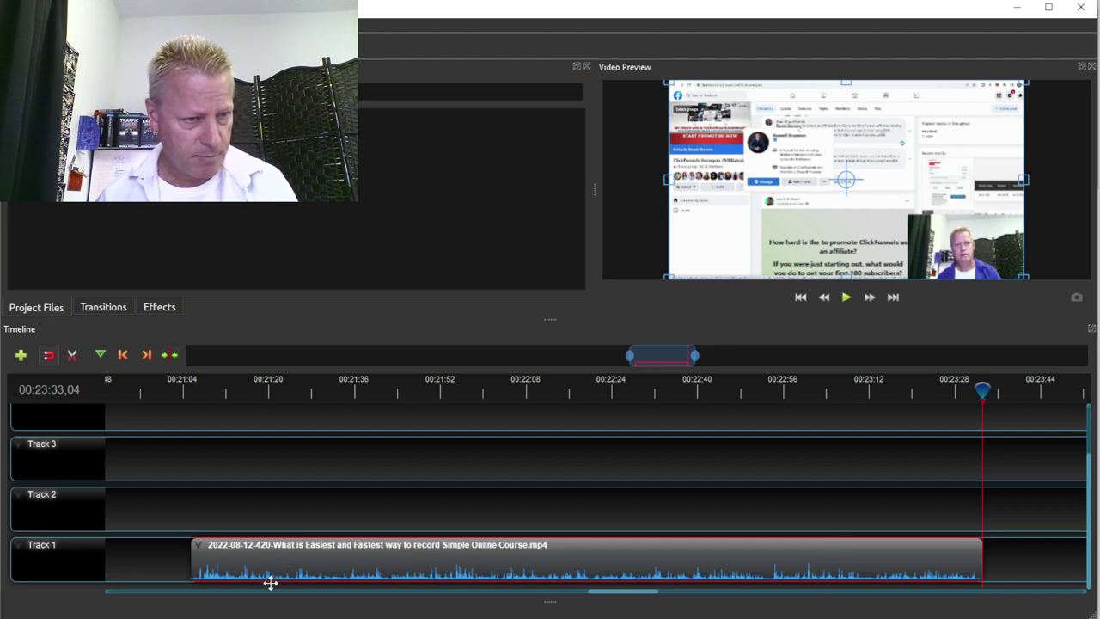
Move the trimmed clip earlier on Track 1 so that it ends at about 00:18:18.
{"action": "left_click_drag", "start_coordinate": [269, 574], "coordinate": [11, 565]}
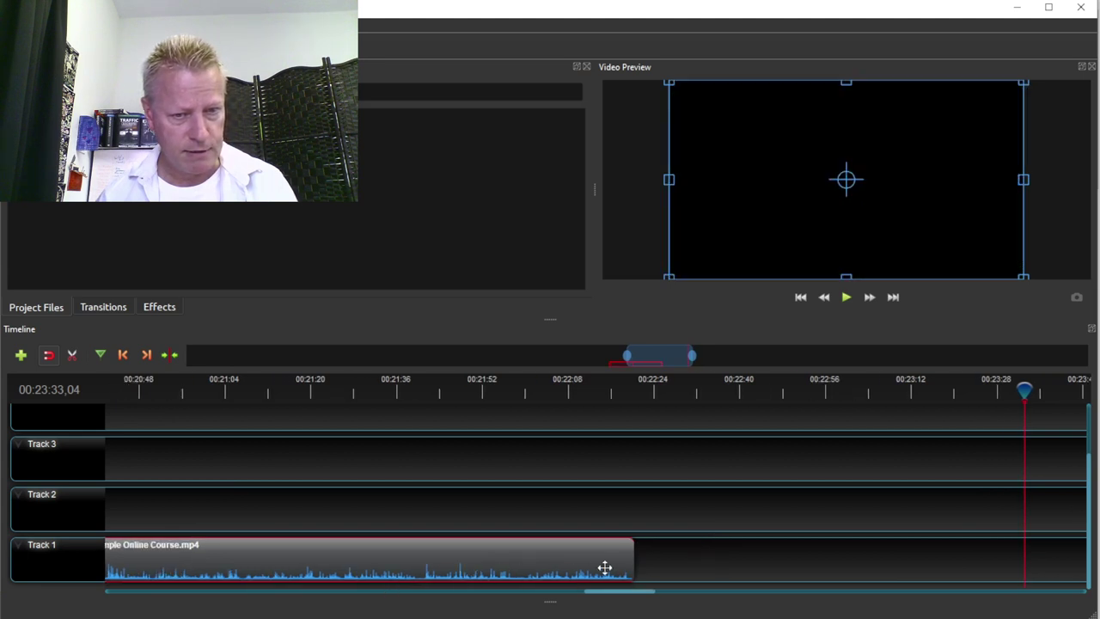
{"action": "left_click_drag", "start_coordinate": [609, 560], "coordinate": [103, 570]}
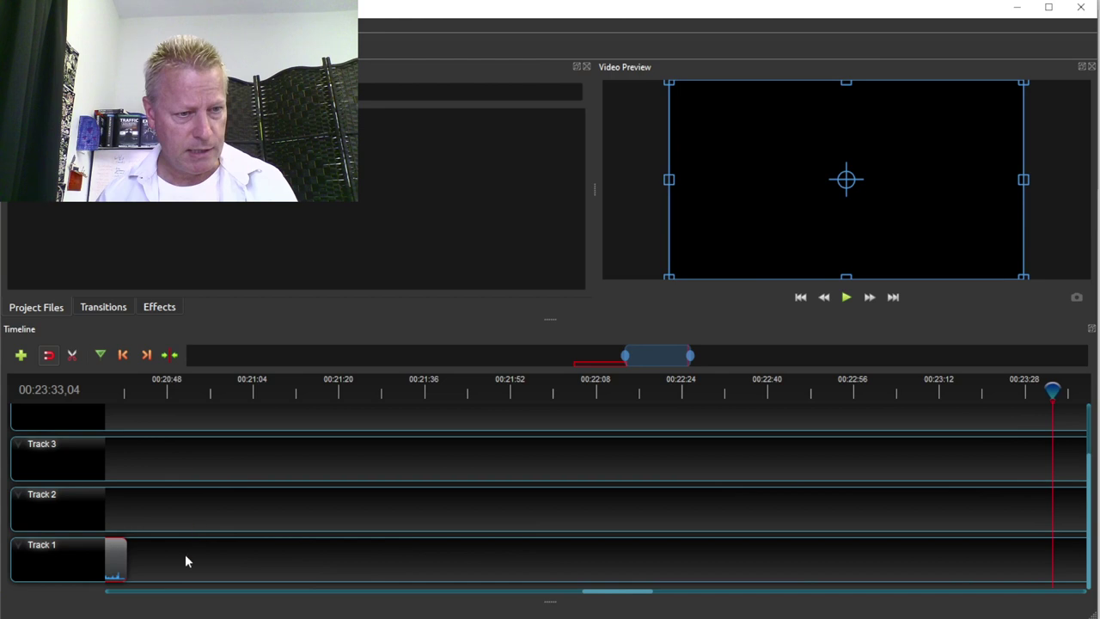
{"action": "left_click_drag", "start_coordinate": [616, 596], "coordinate": [510, 599]}
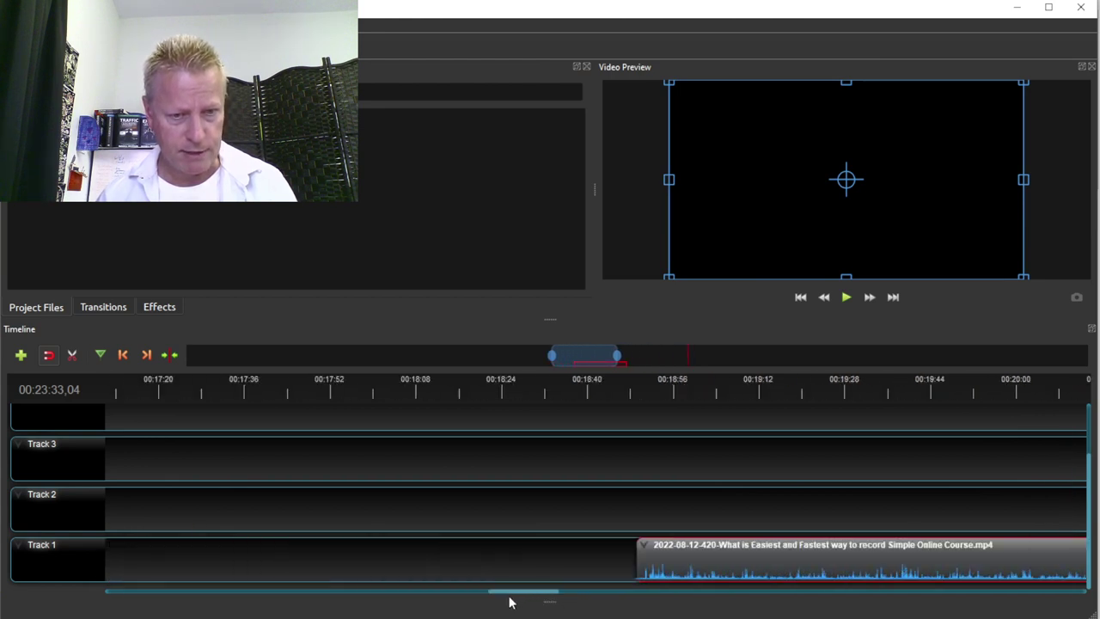
{"action": "left_click_drag", "start_coordinate": [862, 559], "coordinate": [28, 545]}
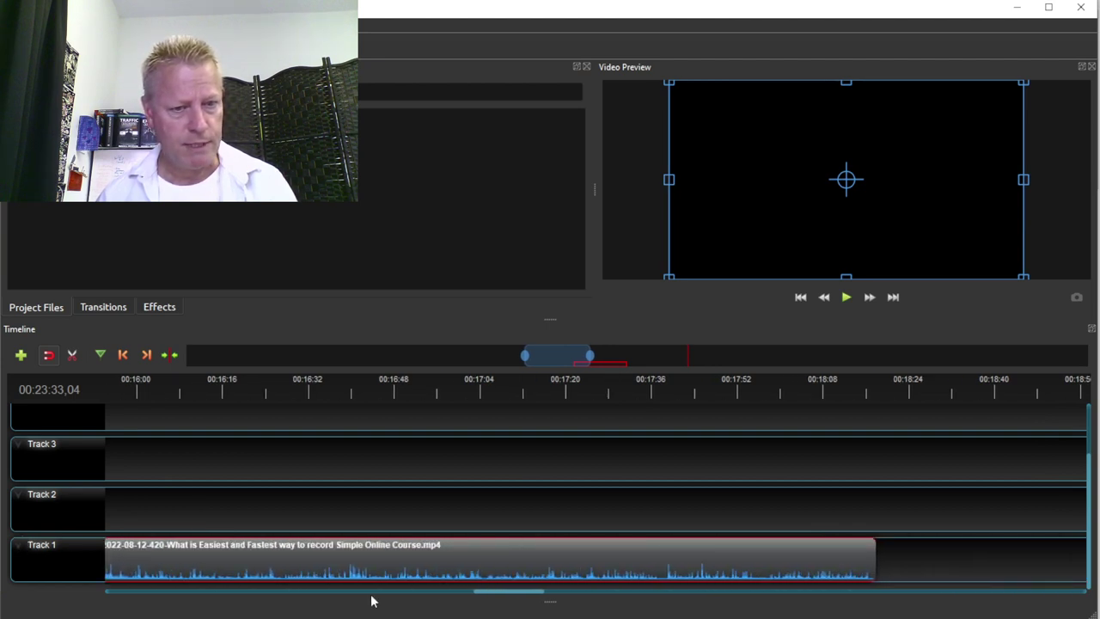
Locate the clip on Track 2 and move it back to Track 1, starting at about 00:13:46.
{"action": "mouse_move", "coordinate": [359, 602]}
{"action": "left_mouse_down"}
{"action": "mouse_move", "coordinate": [302, 599]}
{"action": "mouse_move", "coordinate": [369, 599]}
{"action": "left_mouse_up"}
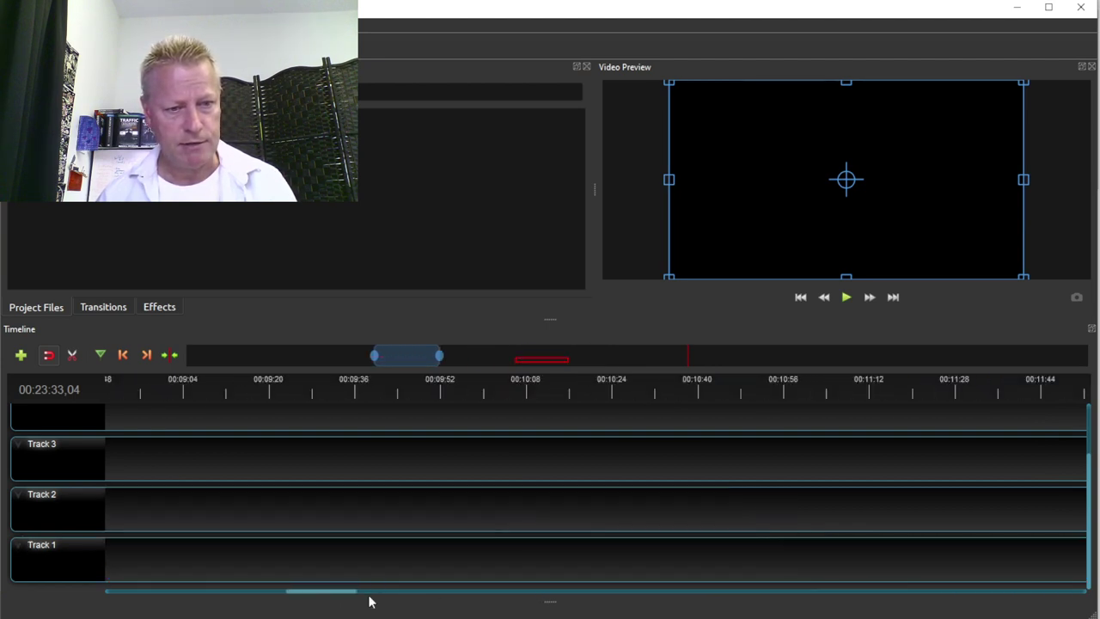
{"action": "left_click", "coordinate": [648, 593]}
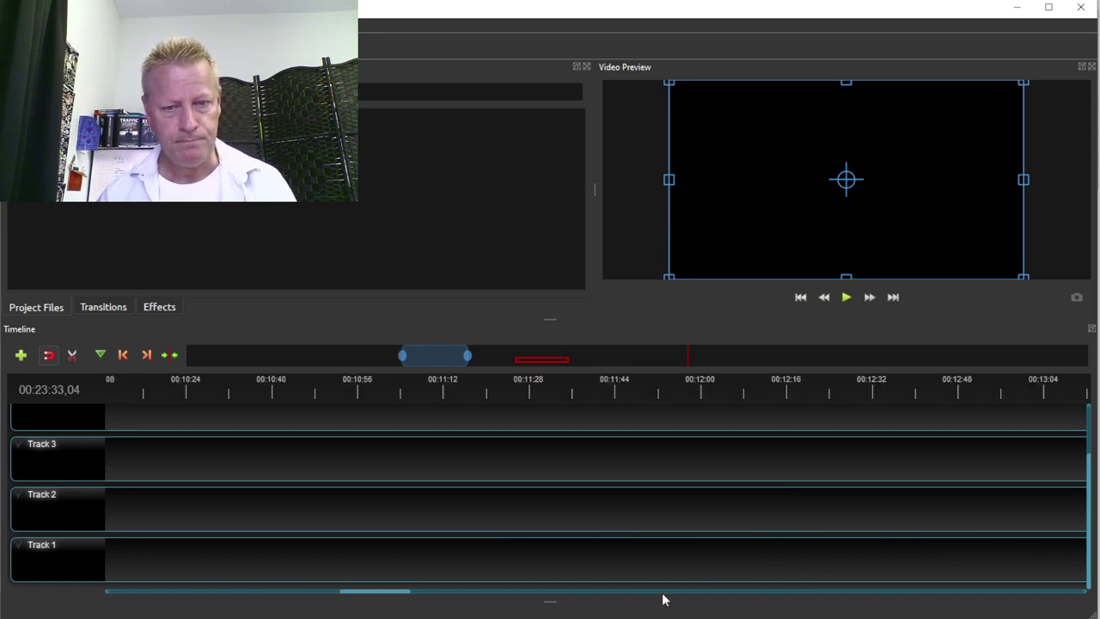
{"action": "left_click_drag", "start_coordinate": [404, 599], "coordinate": [486, 600]}
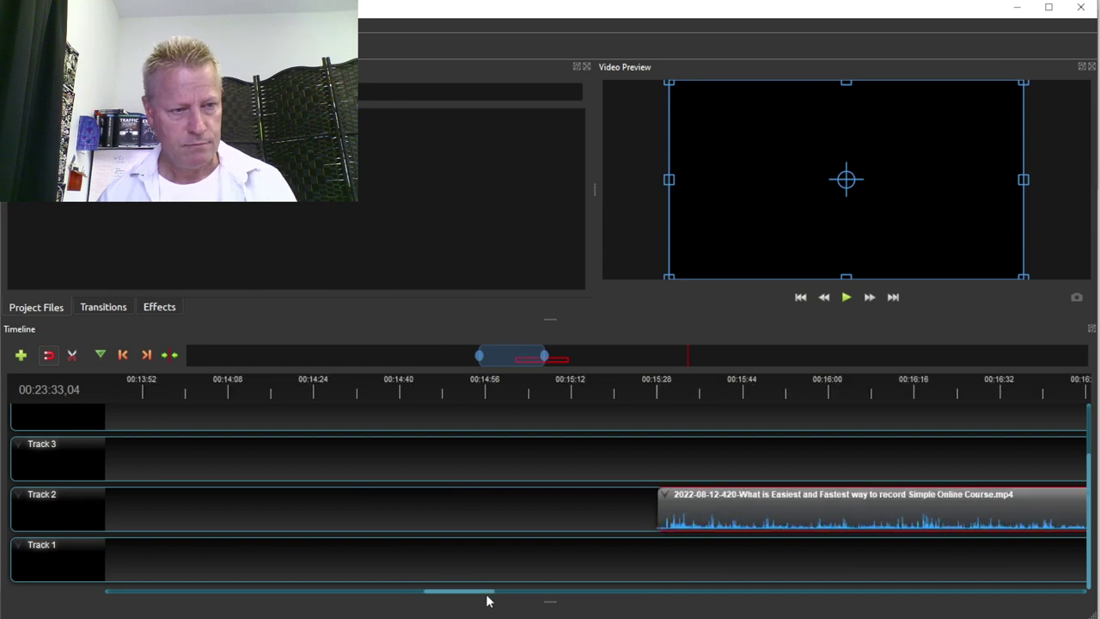
{"action": "left_click_drag", "start_coordinate": [682, 516], "coordinate": [194, 562]}
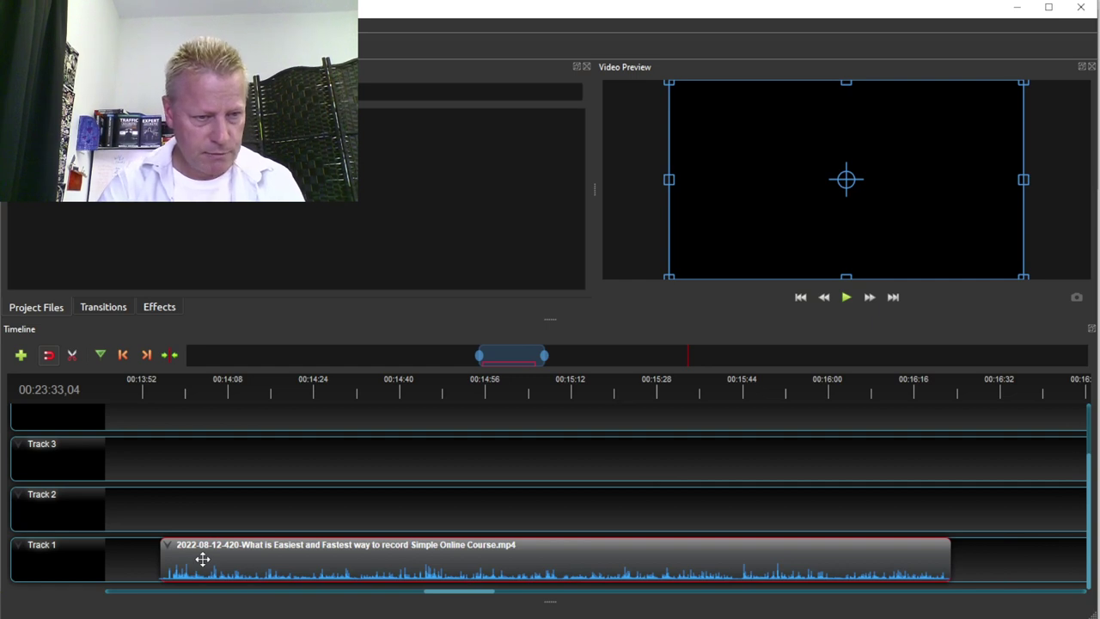
{"action": "left_click_drag", "start_coordinate": [201, 559], "coordinate": [152, 555]}
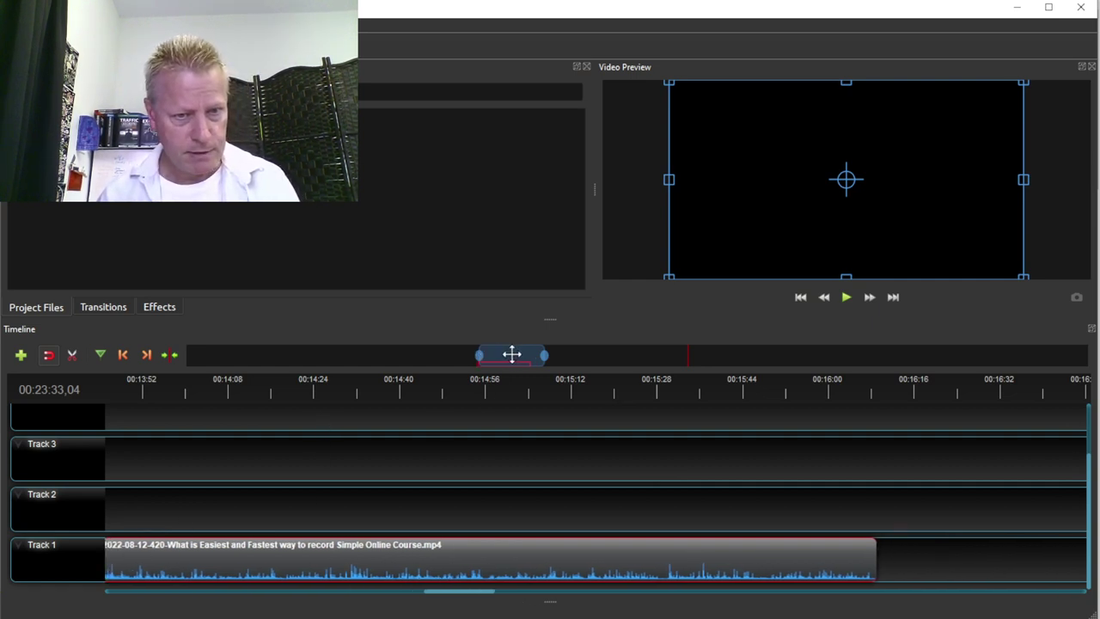
Shift the clip farther back along Track 1 so that it starts at about 00:11:22.
{"action": "left_click_drag", "start_coordinate": [483, 356], "coordinate": [387, 369]}
{"action": "left_click_drag", "start_coordinate": [480, 352], "coordinate": [506, 357]}
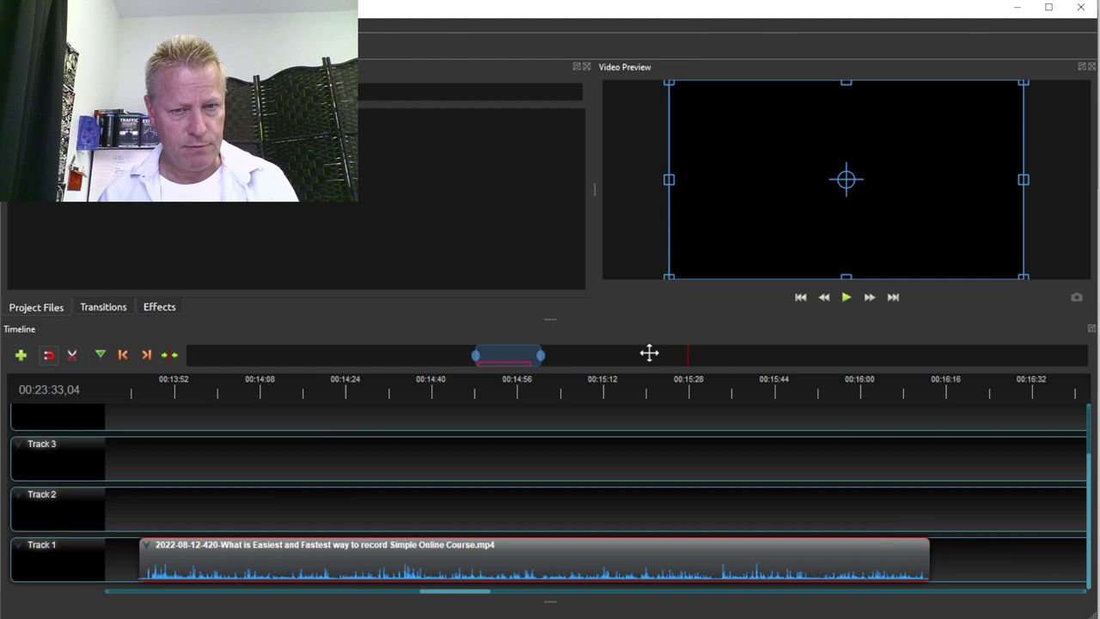
{"action": "mouse_move", "coordinate": [856, 562]}
{"action": "left_mouse_down"}
{"action": "mouse_move", "coordinate": [371, 590]}
{"action": "mouse_move", "coordinate": [156, 574]}
{"action": "left_mouse_up"}
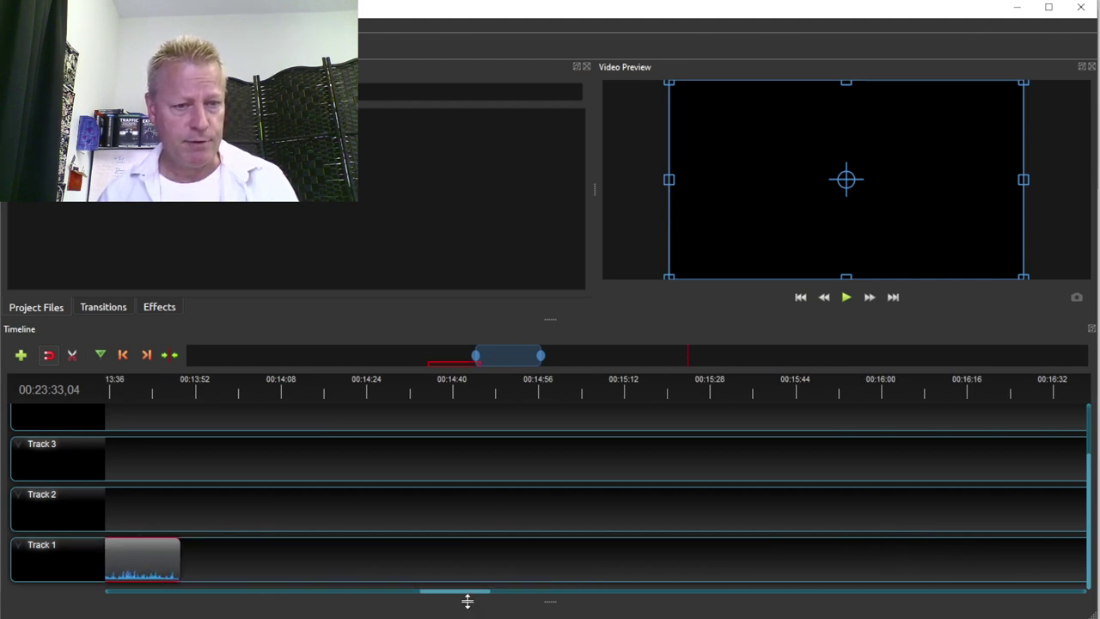
{"action": "left_click_drag", "start_coordinate": [464, 596], "coordinate": [387, 596]}
{"action": "right_click", "coordinate": [477, 556]}
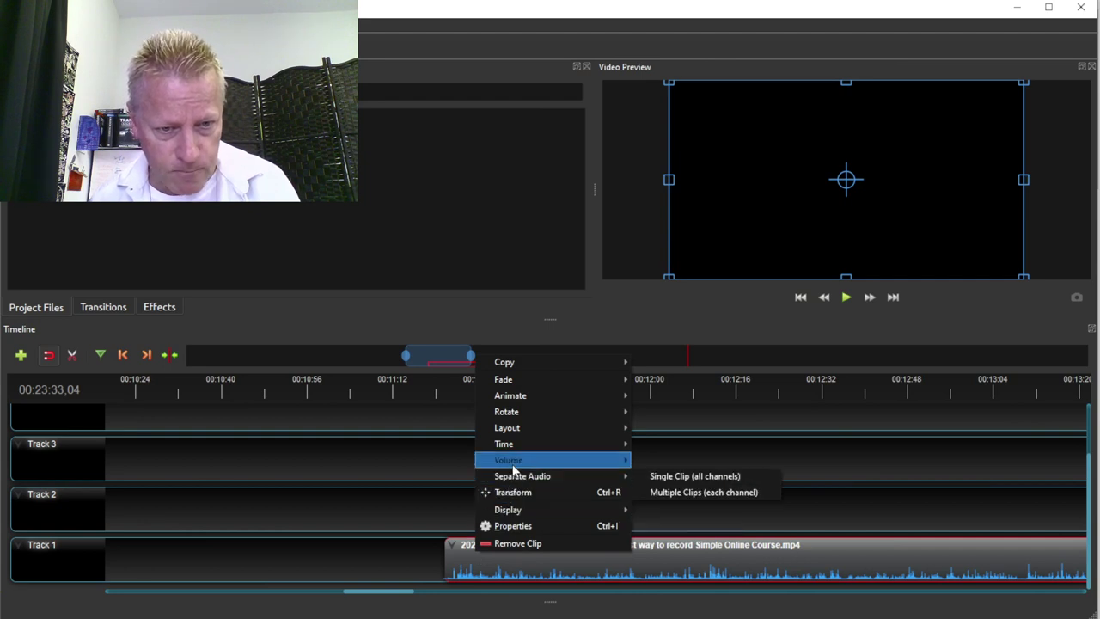
{"action": "mouse_move", "coordinate": [513, 434]}
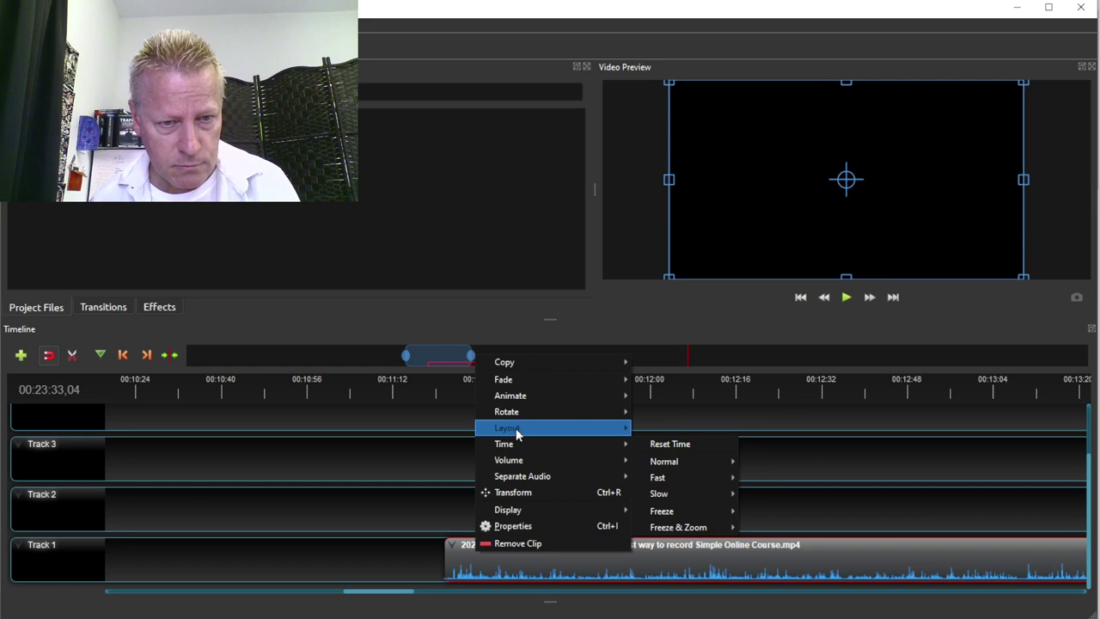
{"action": "mouse_move", "coordinate": [535, 392]}
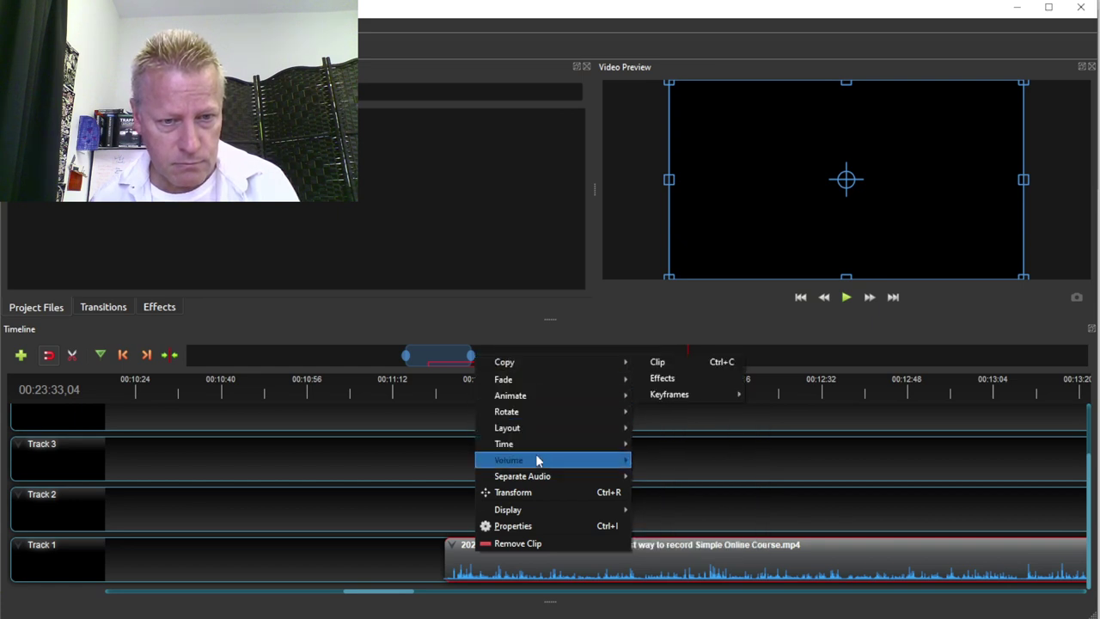
{"action": "mouse_move", "coordinate": [534, 513]}
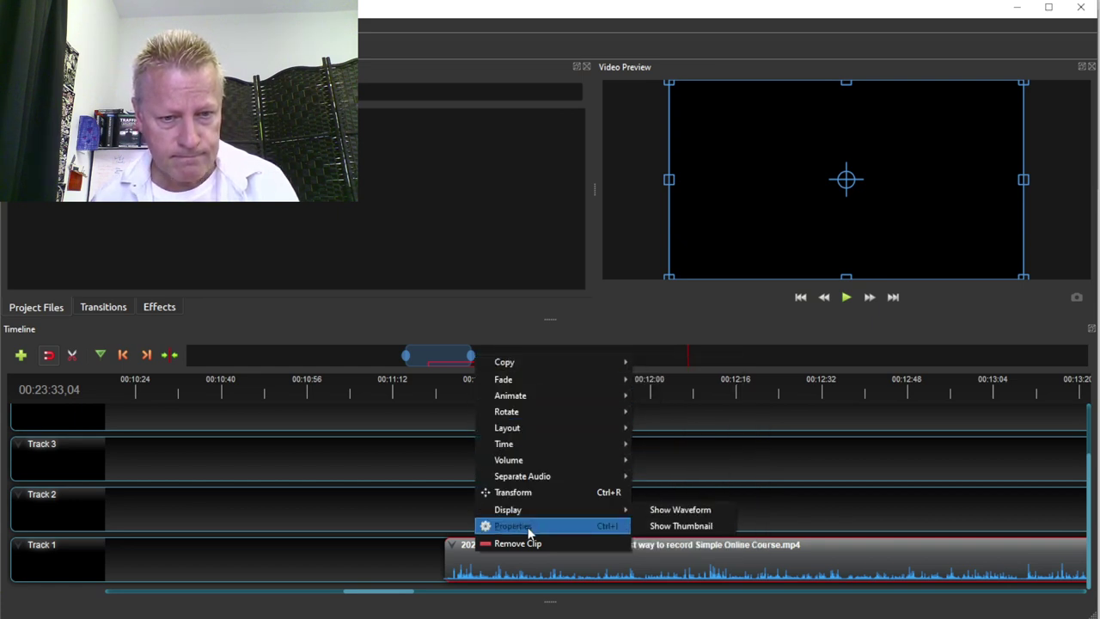
{"action": "left_click", "coordinate": [801, 559]}
Move the clip earlier by way of Track 2 and place it back on Track 1, ending at about 00:07:18.
{"action": "left_click_drag", "start_coordinate": [913, 562], "coordinate": [263, 471]}
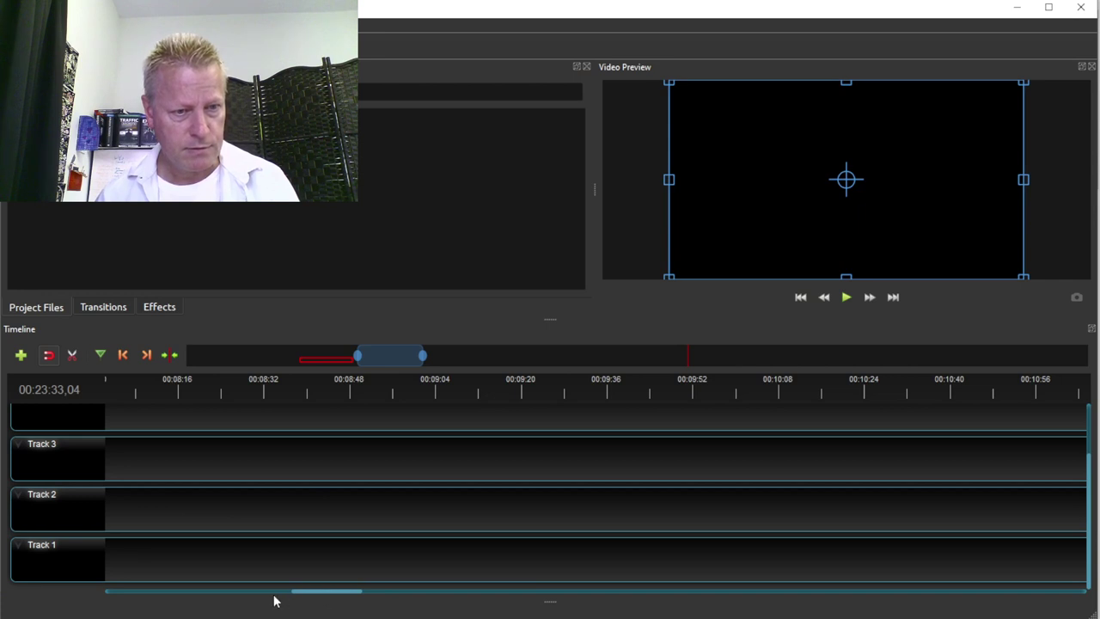
{"action": "left_click_drag", "start_coordinate": [311, 598], "coordinate": [252, 596]}
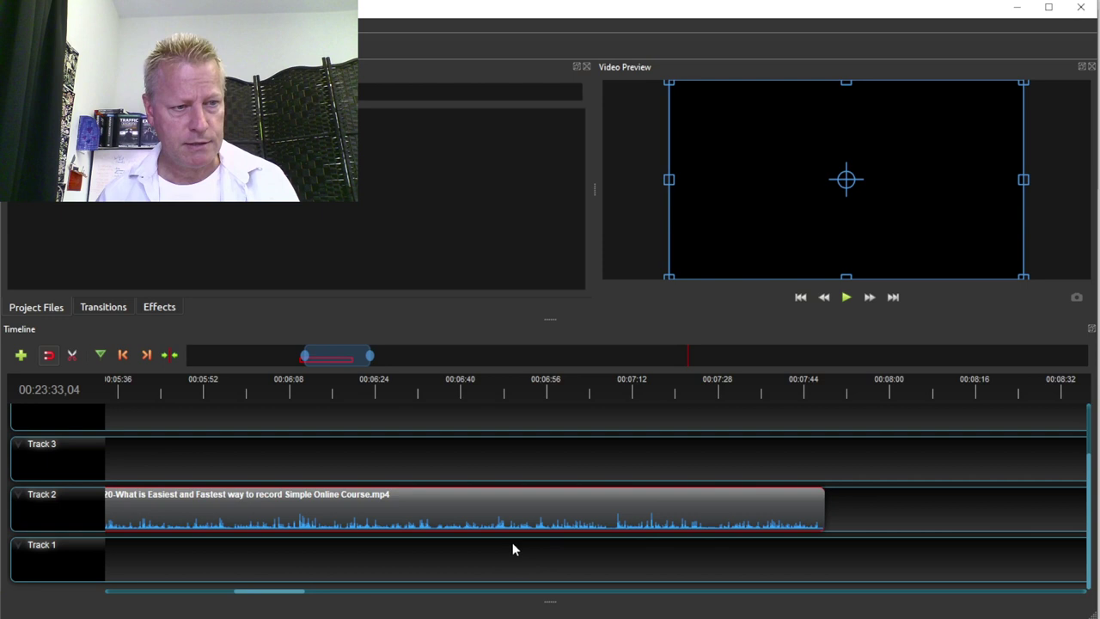
{"action": "left_click_drag", "start_coordinate": [369, 528], "coordinate": [260, 569]}
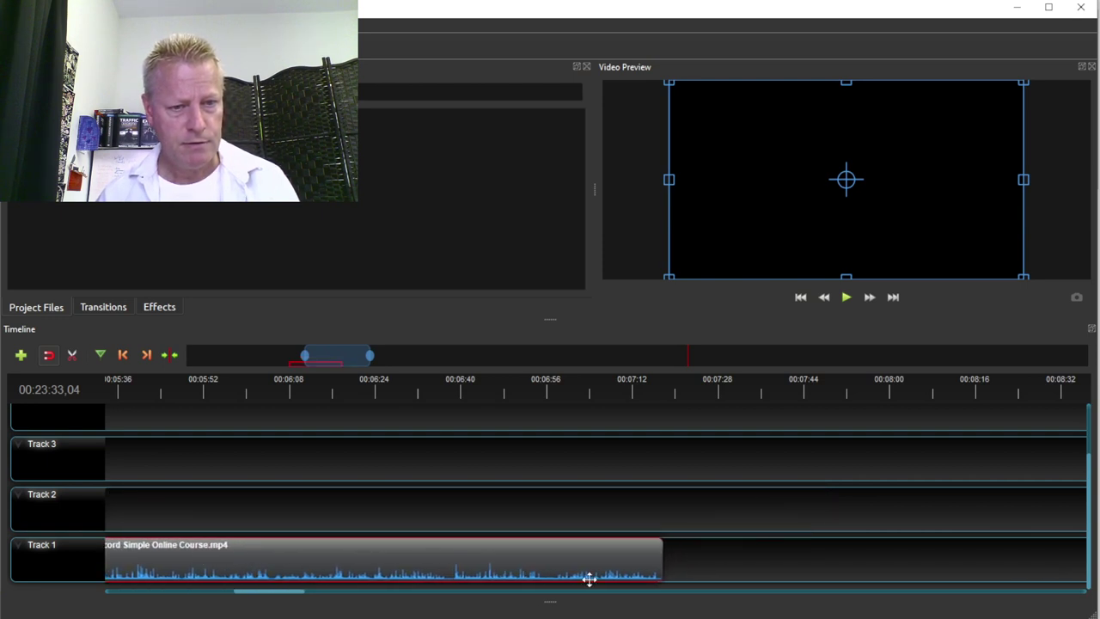
Bring the clip on Track 1 all the way back so that it starts at the timeline's beginning, 0:00.
{"action": "left_click_drag", "start_coordinate": [641, 564], "coordinate": [71, 582]}
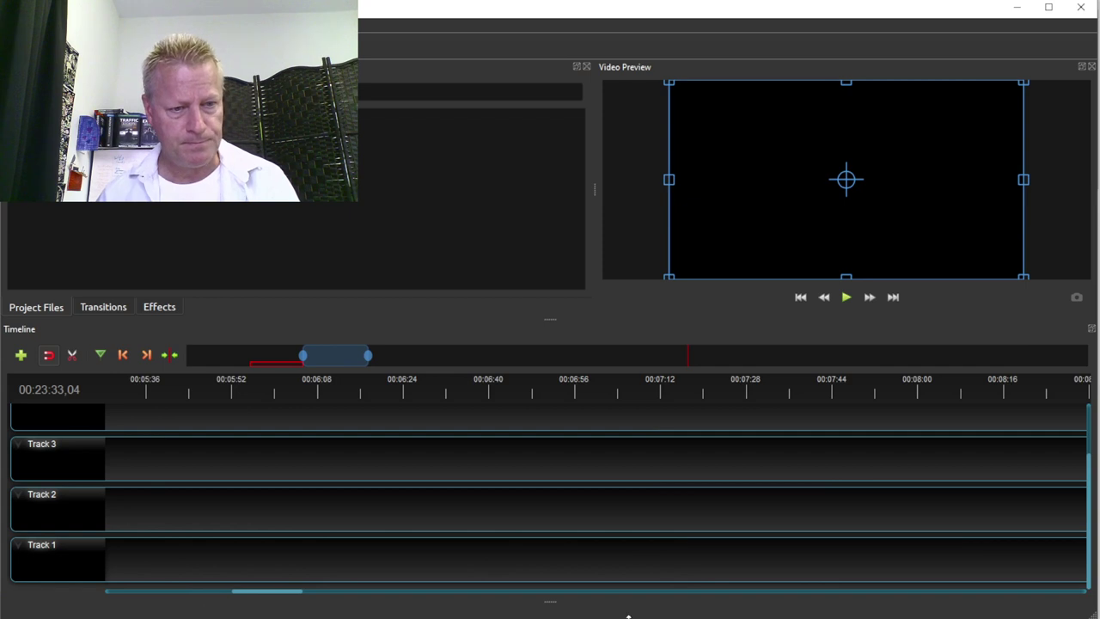
{"action": "left_click", "coordinate": [217, 592]}
{"action": "left_click_drag", "start_coordinate": [885, 560], "coordinate": [225, 574]}
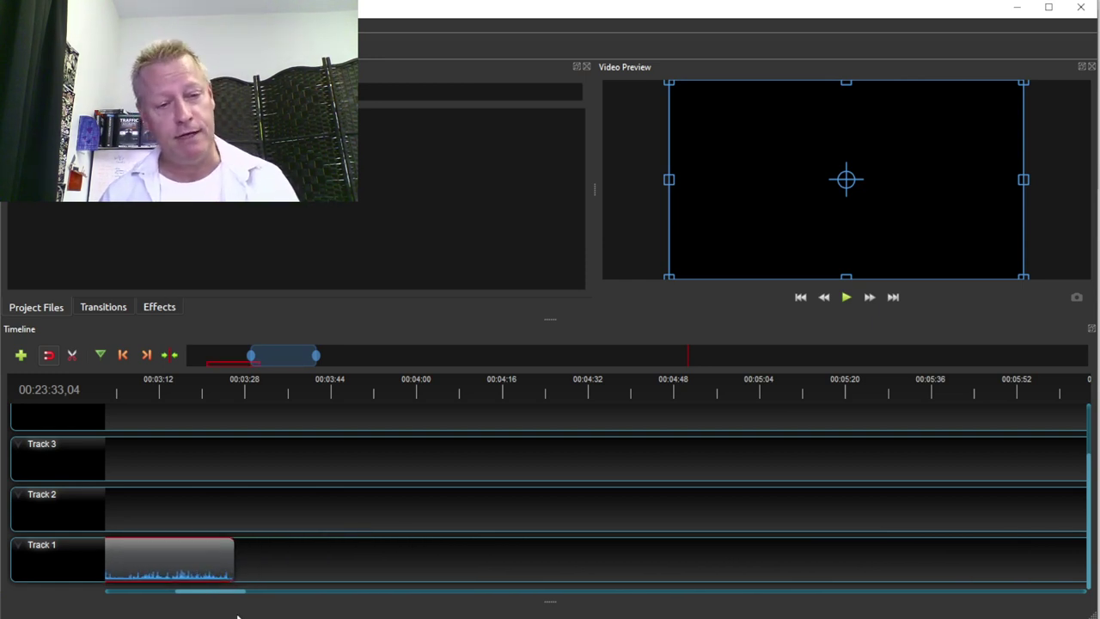
{"action": "left_click_drag", "start_coordinate": [228, 597], "coordinate": [91, 611]}
{"action": "left_click_drag", "start_coordinate": [975, 569], "coordinate": [589, 609]}
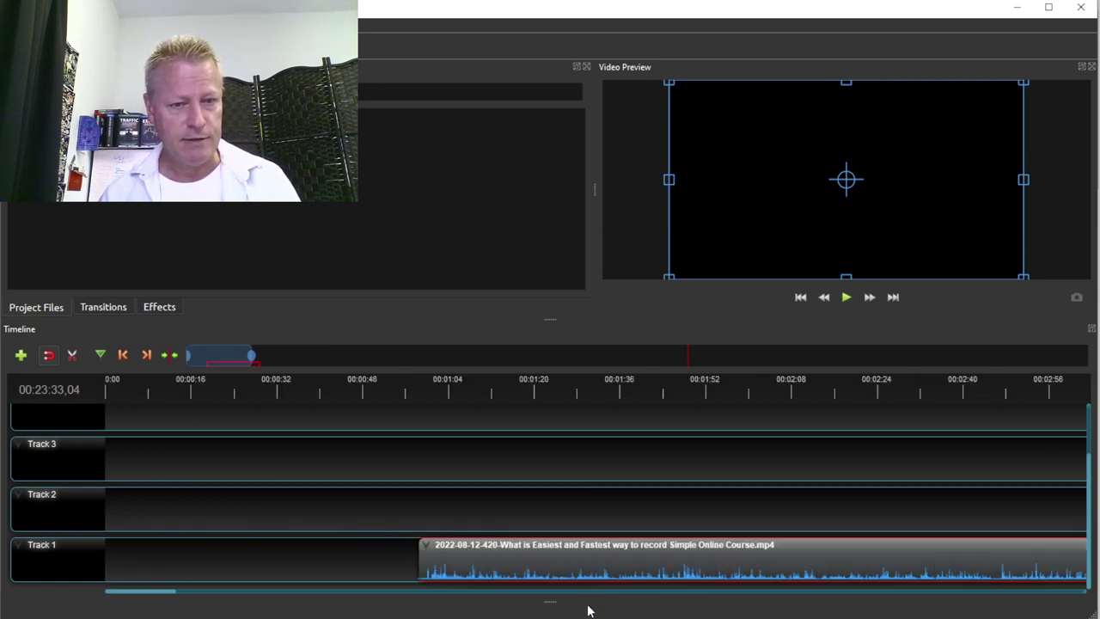
{"action": "left_click_drag", "start_coordinate": [676, 581], "coordinate": [452, 584]}
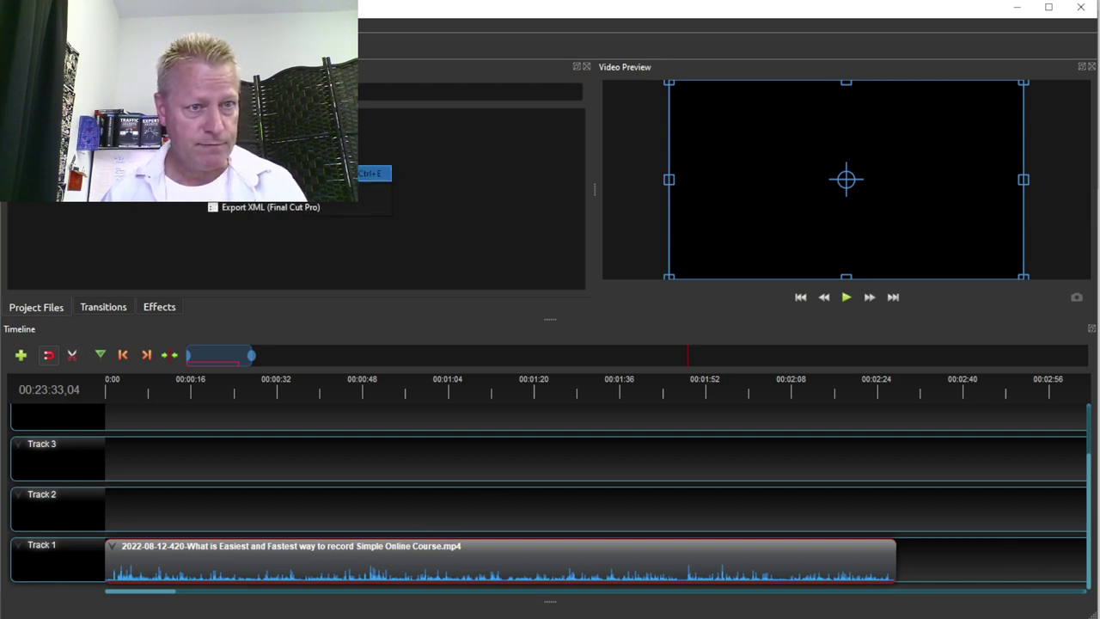
Open the video export settings and set the video profile to HD 1080p 29.97 fps (1920x1080).
{"action": "key", "text": "Return"}
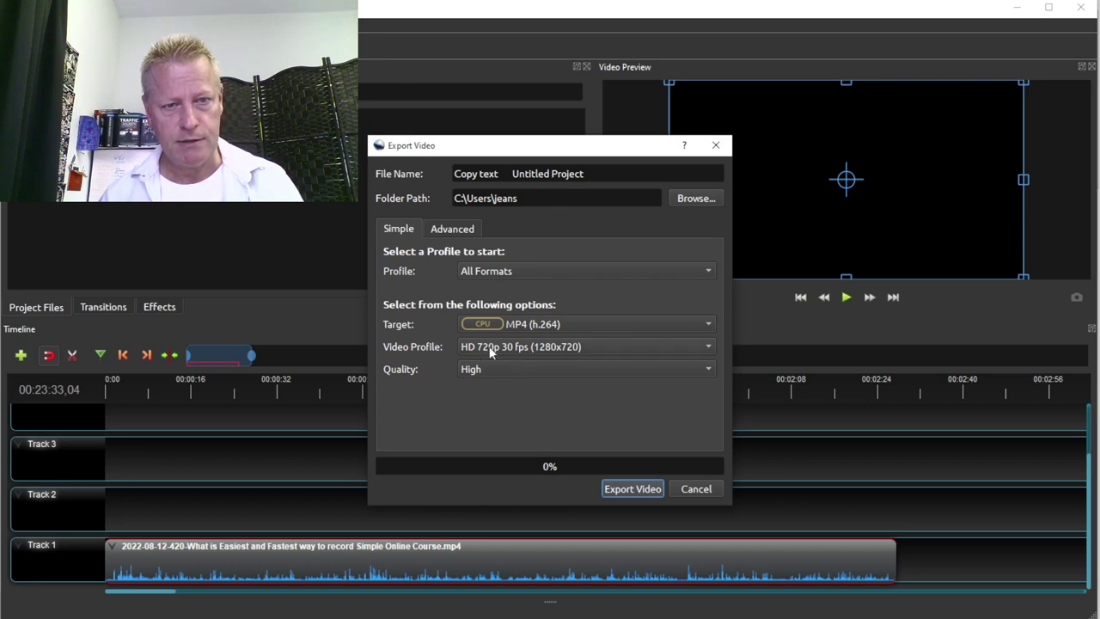
{"action": "left_click", "coordinate": [533, 351]}
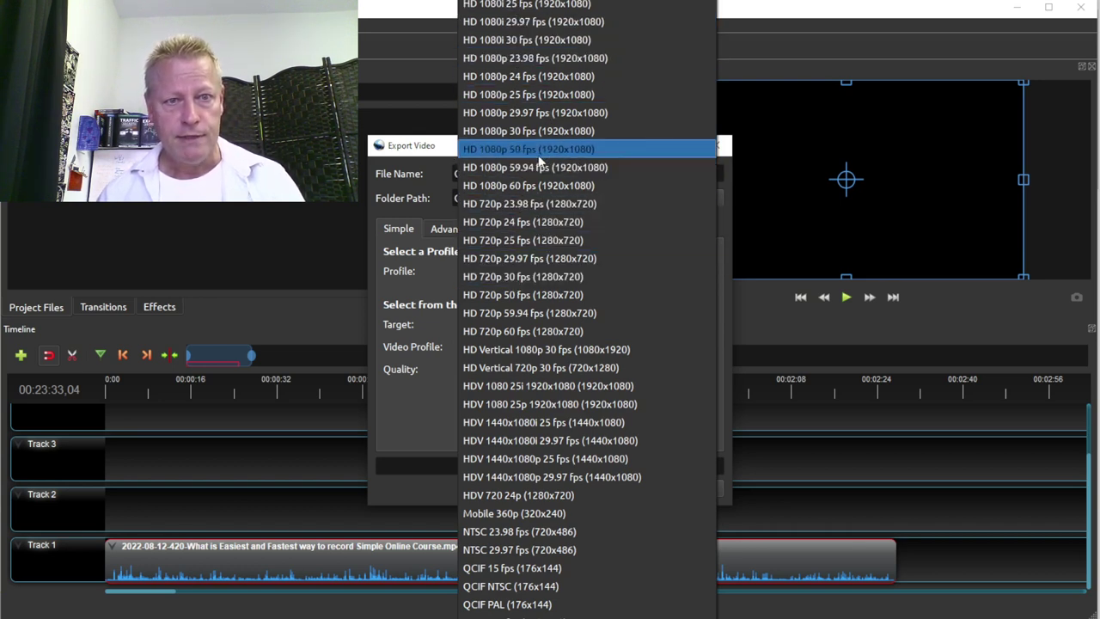
{"action": "left_click", "coordinate": [572, 115]}
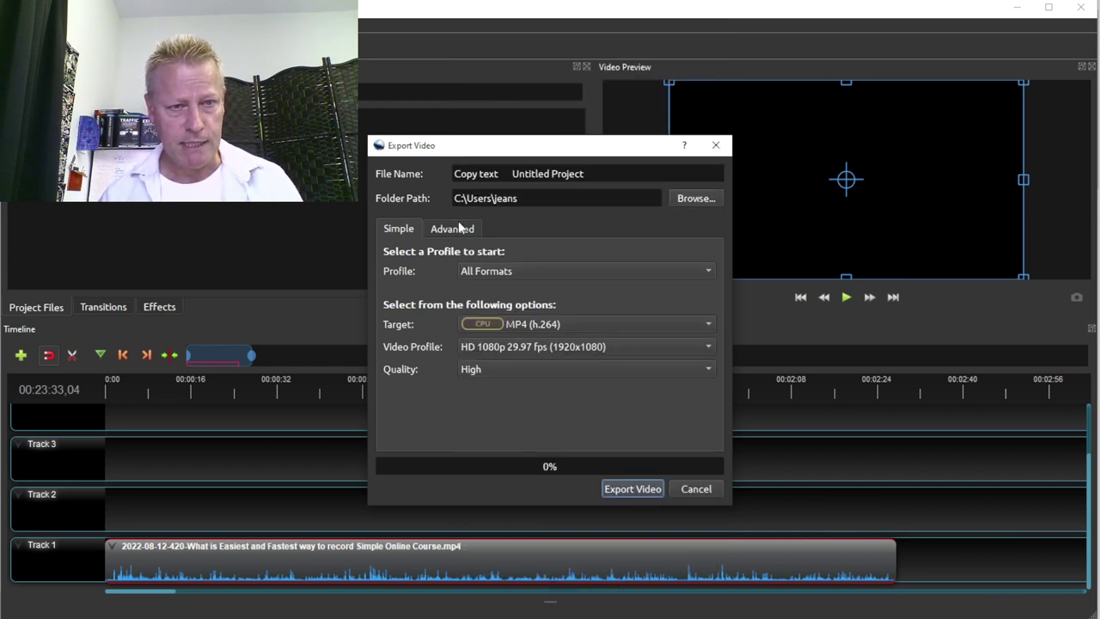
Replace the default export file name with "Actuve Group Users Introduction".
{"action": "left_click", "coordinate": [515, 172]}
{"action": "left_click", "coordinate": [512, 174]}
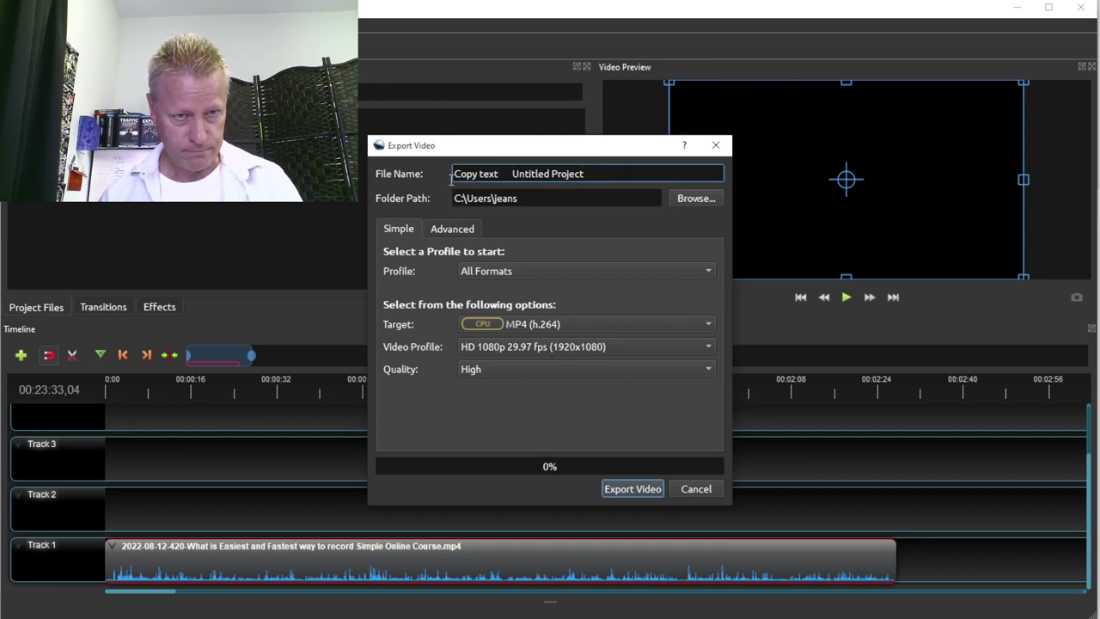
{"action": "key", "text": "ctrl+a"}
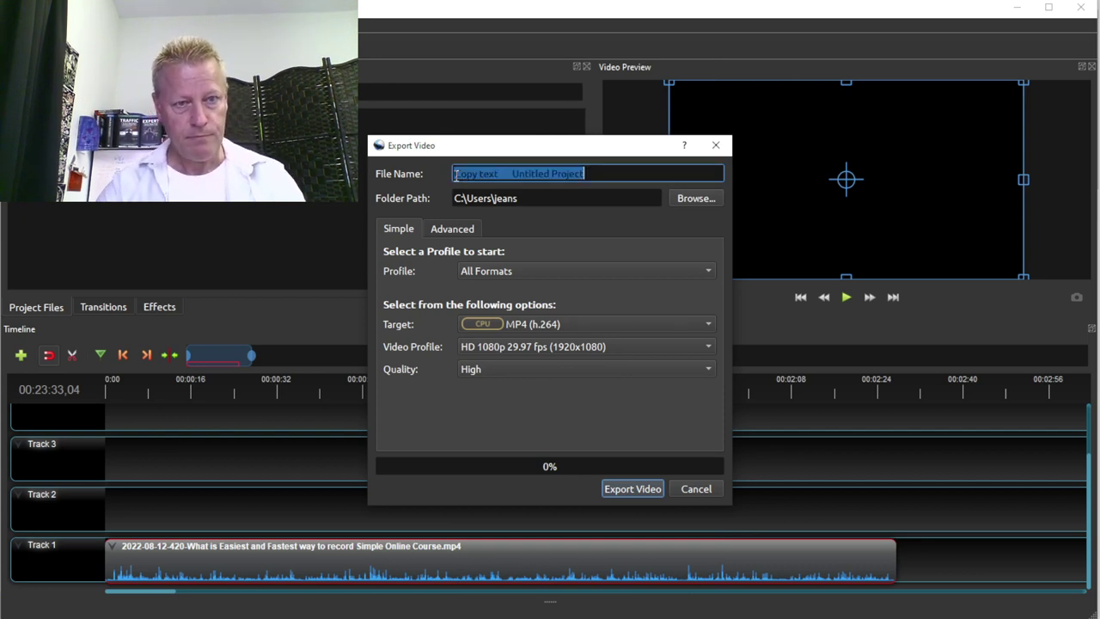
{"action": "type", "text": "Act"}
{"action": "type", "text": "uve Group"}
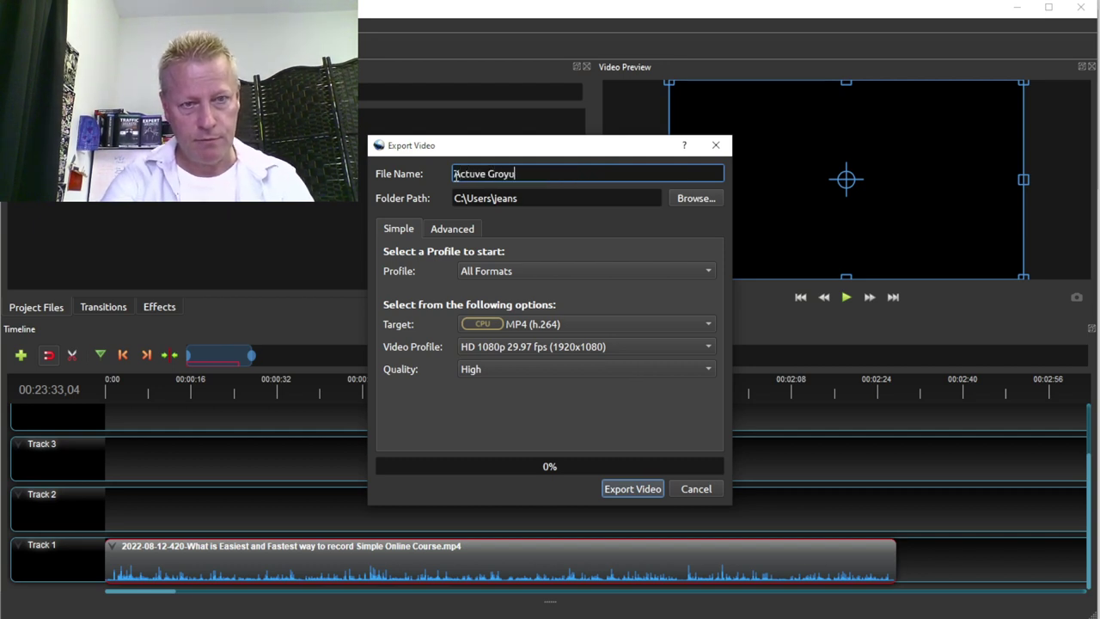
{"action": "key", "text": "BackSpace"}
{"action": "key", "text": "BackSpace"}
{"action": "key", "text": "BackSpace"}
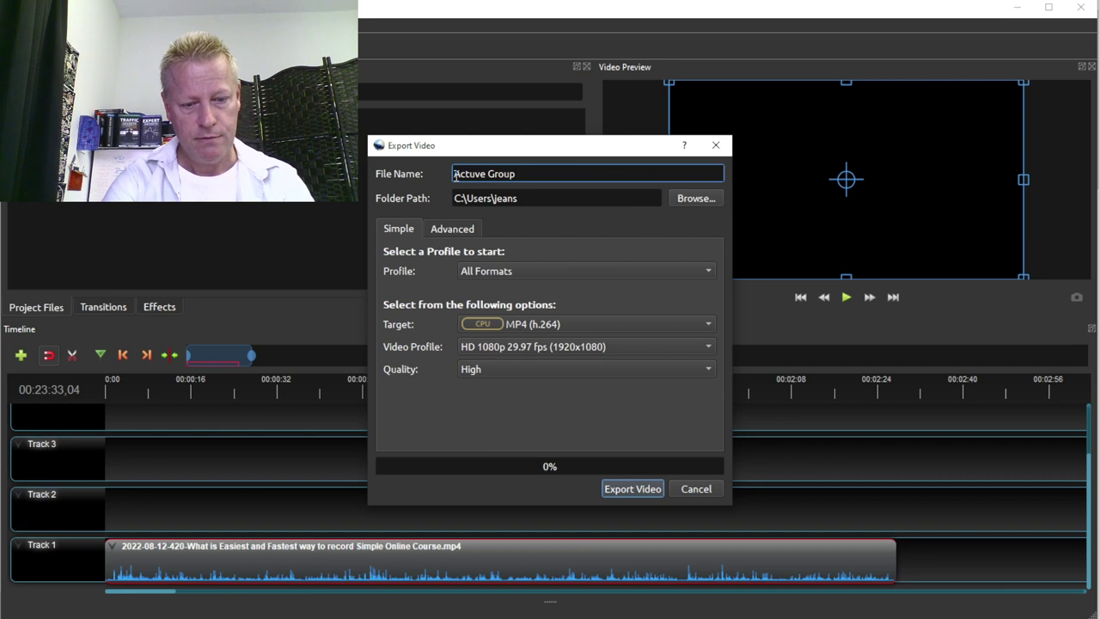
{"action": "type", "text": "up Users In"}
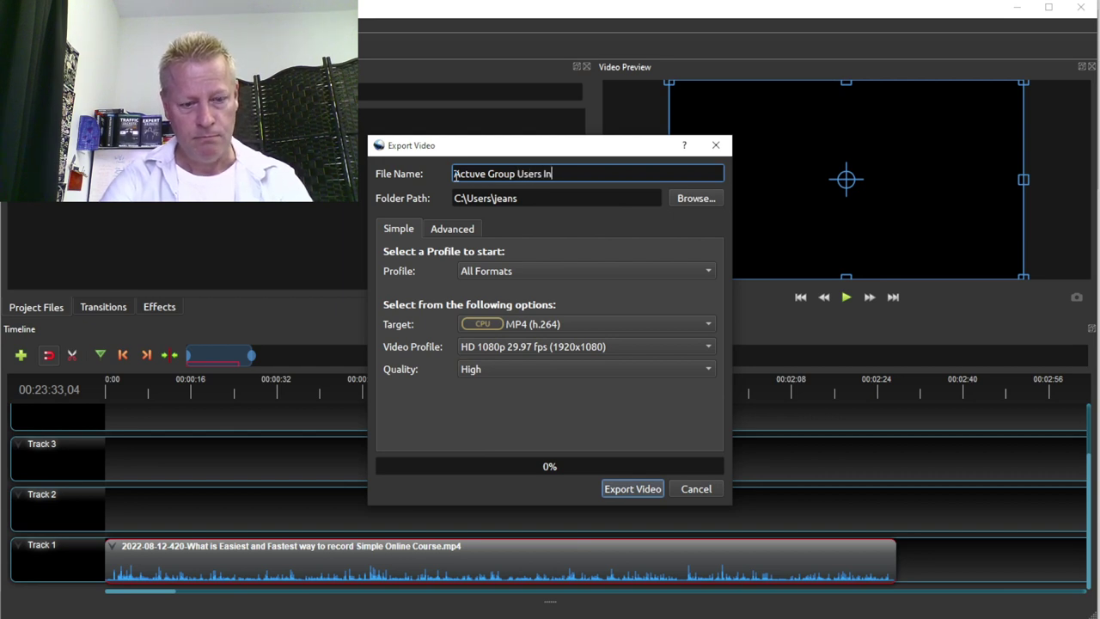
{"action": "type", "text": "troduction"}
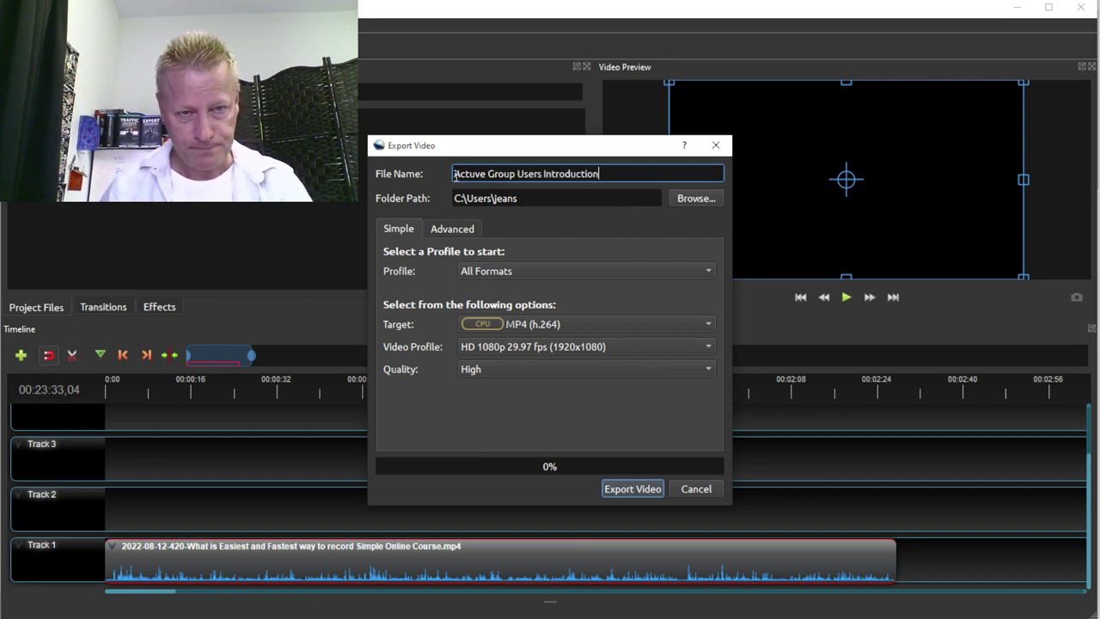
Insert the lesson number and a dash so the export file name reads "Actuve Group Users 01 - Introduction".
{"action": "left_click", "coordinate": [541, 173]}
{"action": "type", "text": "01"}
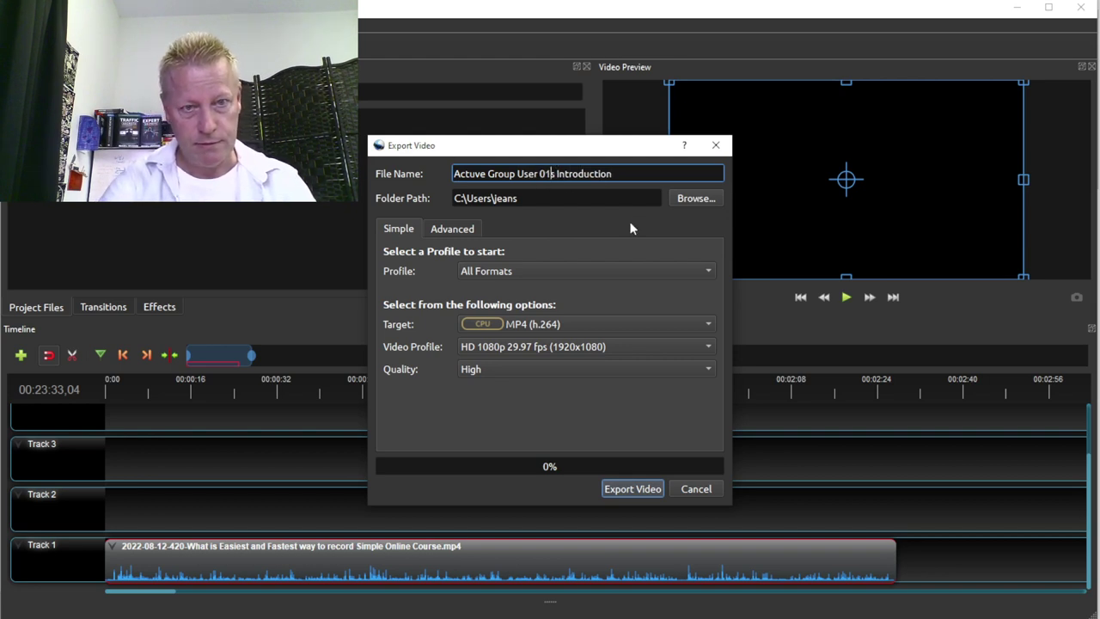
{"action": "key", "text": "Delete"}
{"action": "type", "text": "-"}
{"action": "key", "text": "Delete"}
{"action": "key", "text": "Left"}
{"action": "key", "text": "Left"}
{"action": "key", "text": "Left"}
{"action": "key", "text": "Left"}
{"action": "key", "text": "Left"}
{"action": "key", "text": "Left"}
{"action": "type", "text": "s"}
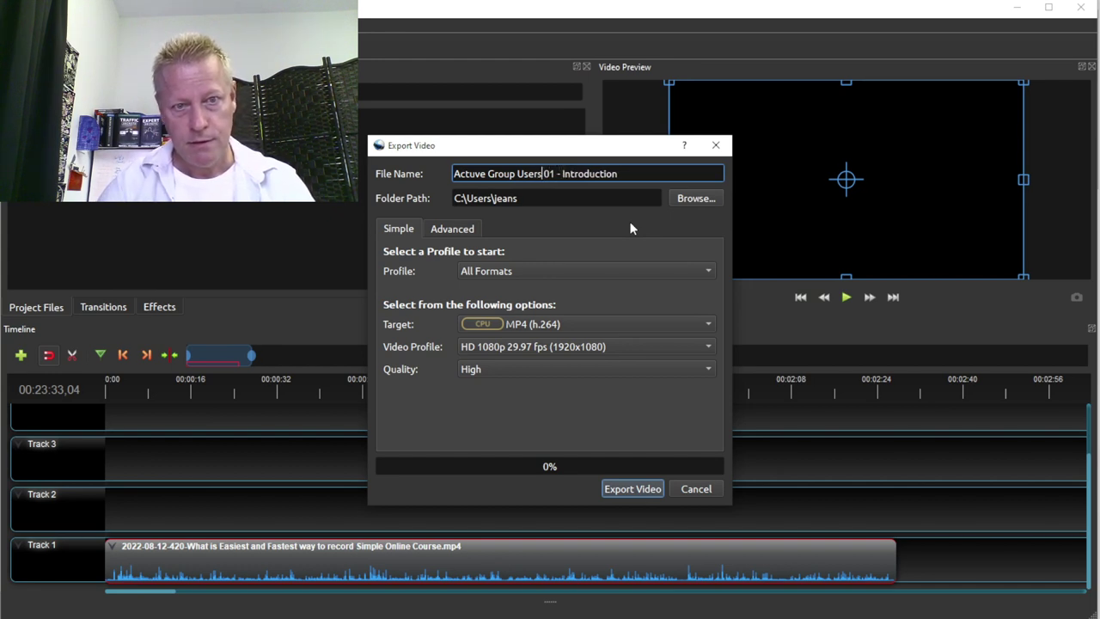
Browse for the export destination to the Active Group Users folder under Chrome Extensions, Social Pro Manager.
{"action": "left_click", "coordinate": [692, 199]}
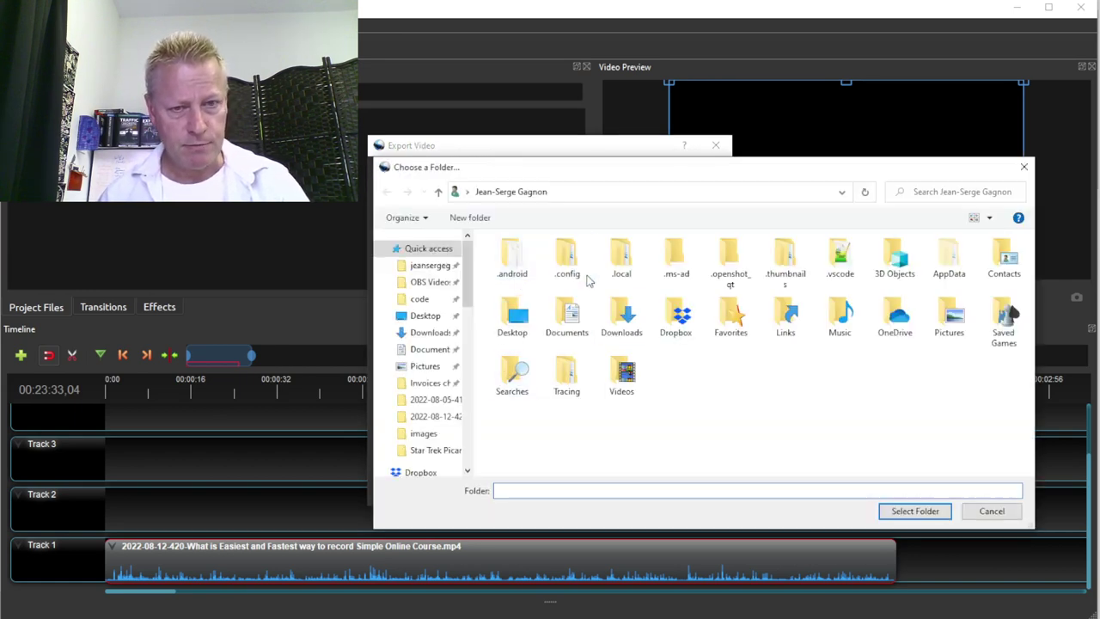
{"action": "left_click", "coordinate": [440, 268]}
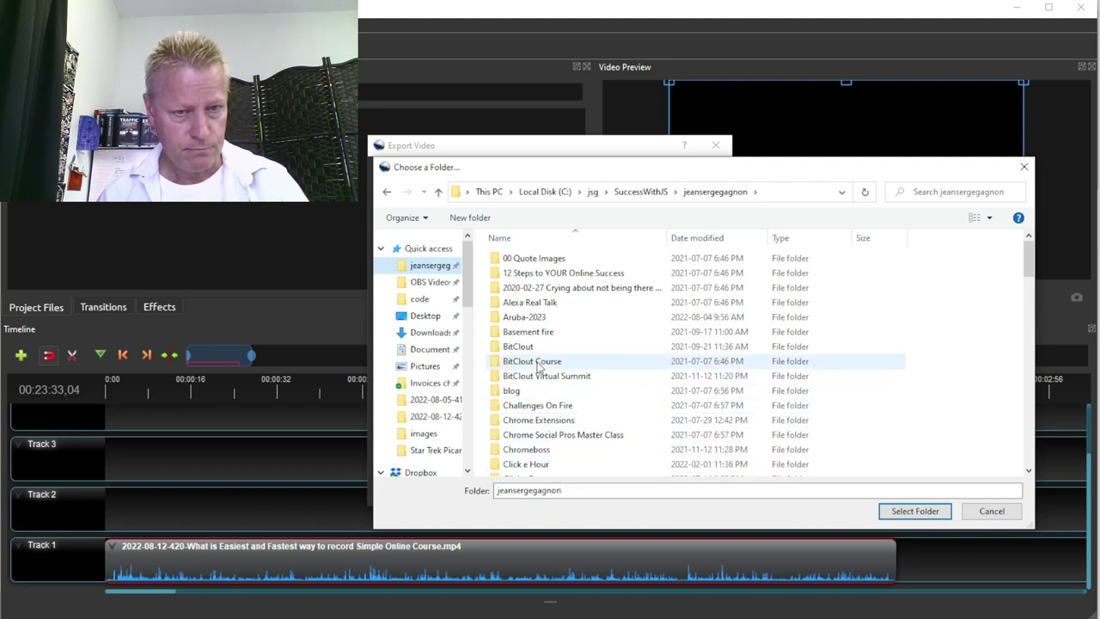
{"action": "double_click", "coordinate": [554, 419]}
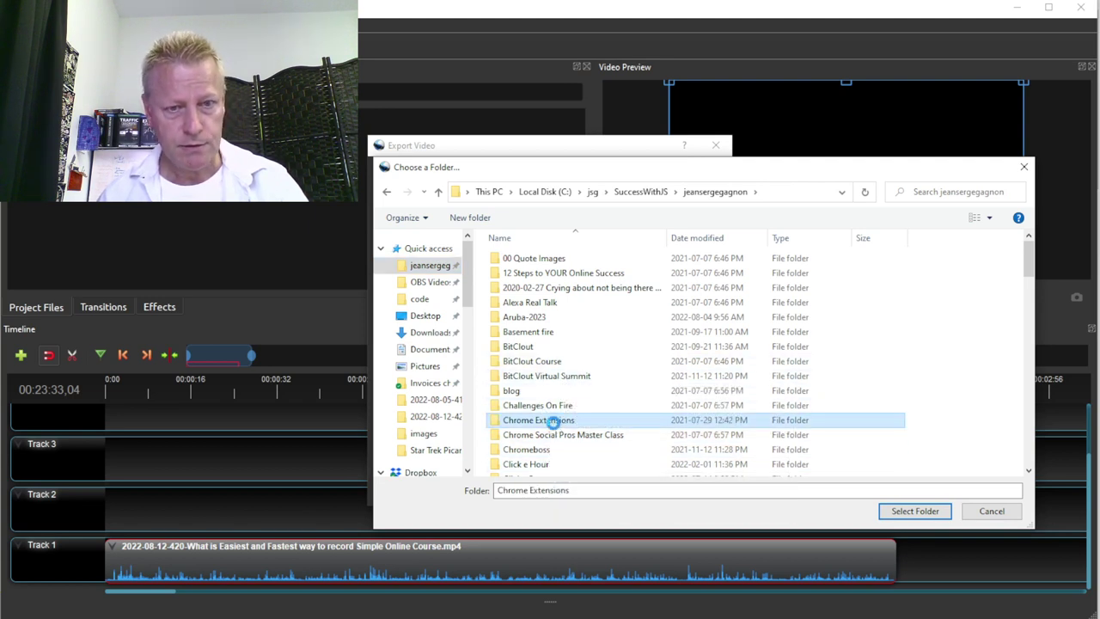
{"action": "double_click", "coordinate": [541, 273]}
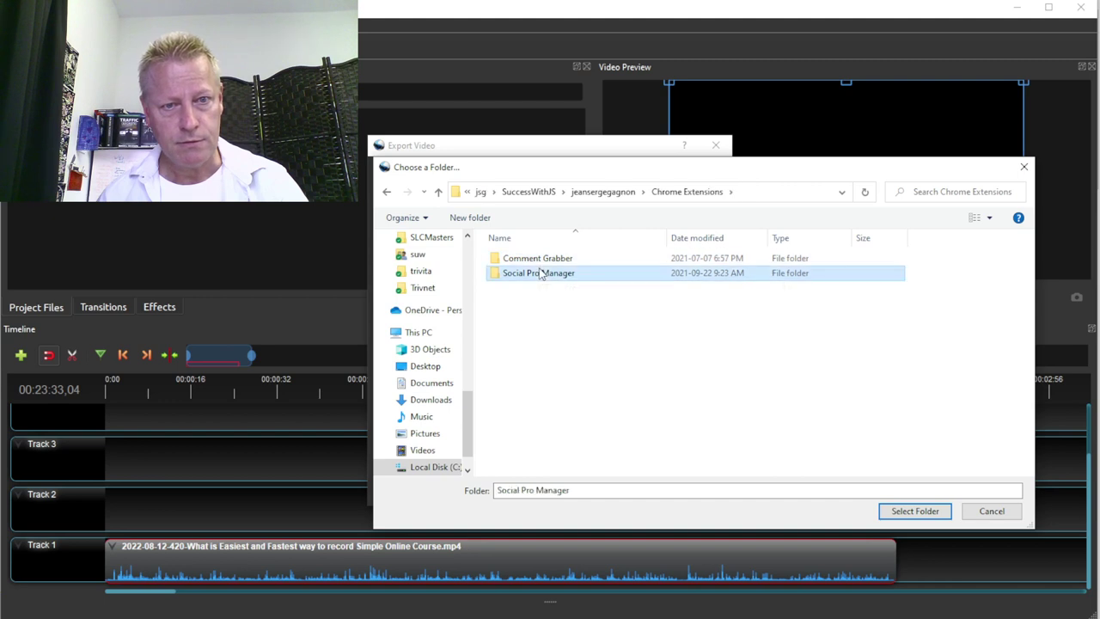
{"action": "double_click", "coordinate": [599, 286]}
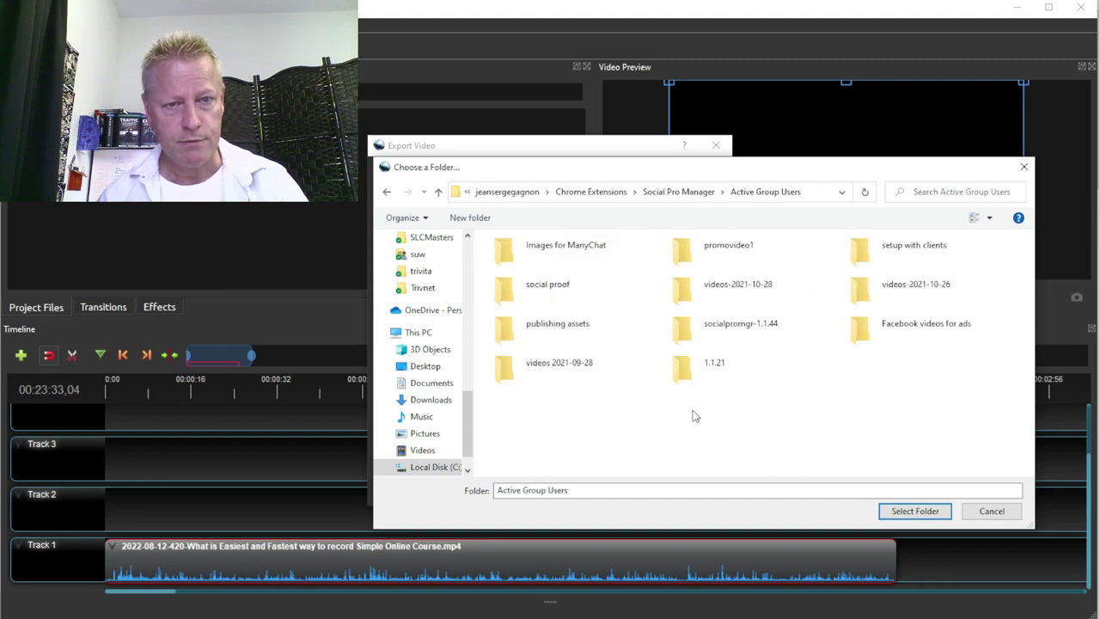
Create a folder named "Course 2022-08" inside Active Group Users.
{"action": "left_click", "coordinate": [483, 219]}
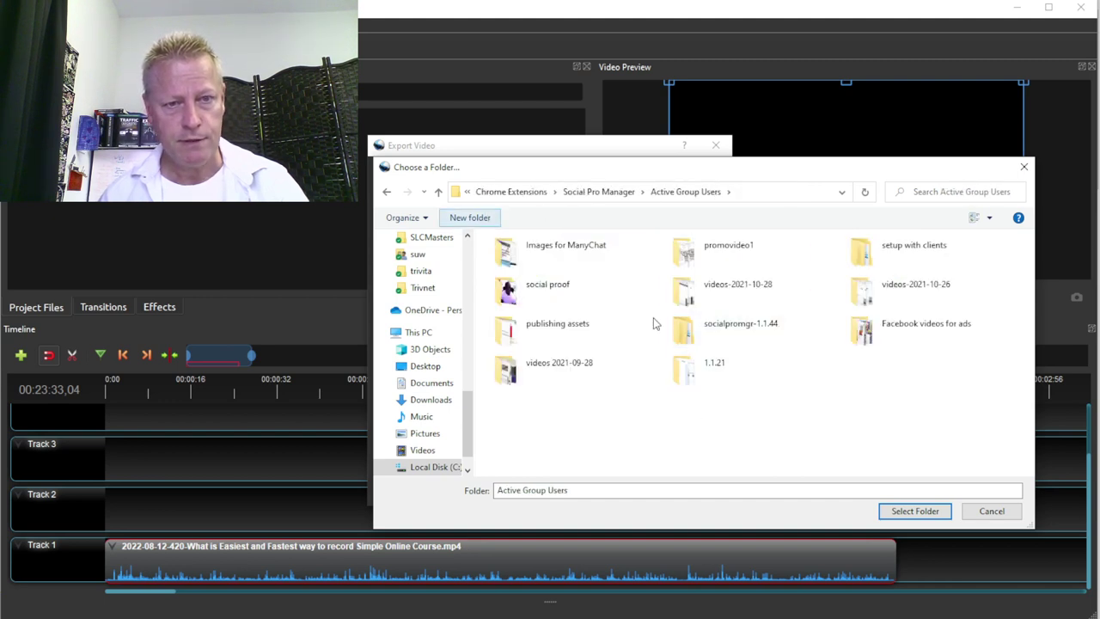
{"action": "type", "text": "Cou"}
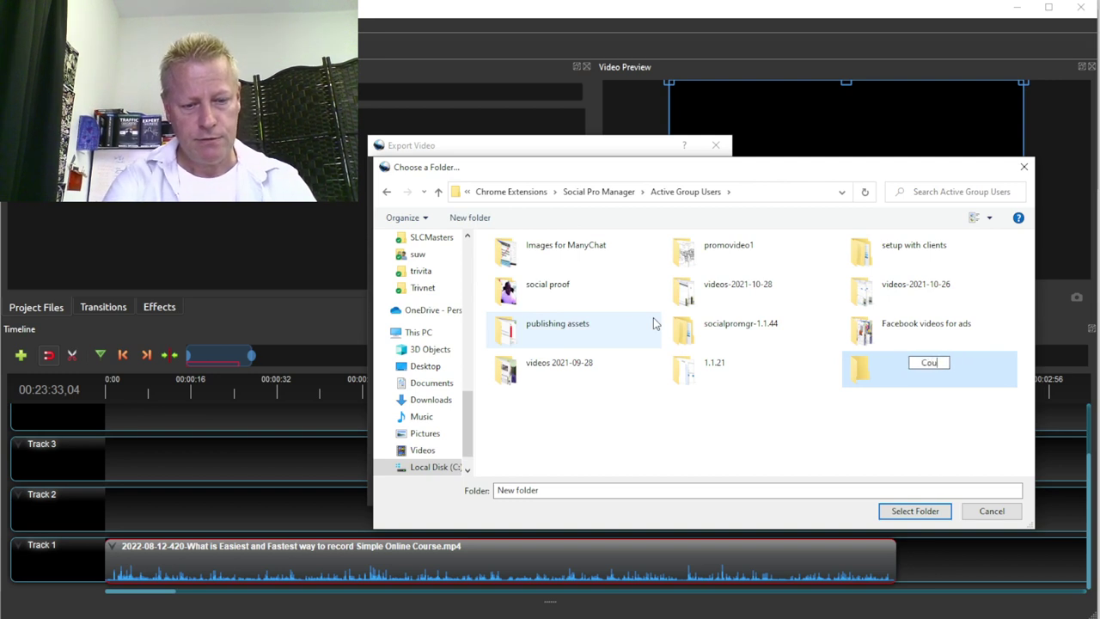
{"action": "type", "text": "rse 2022-"}
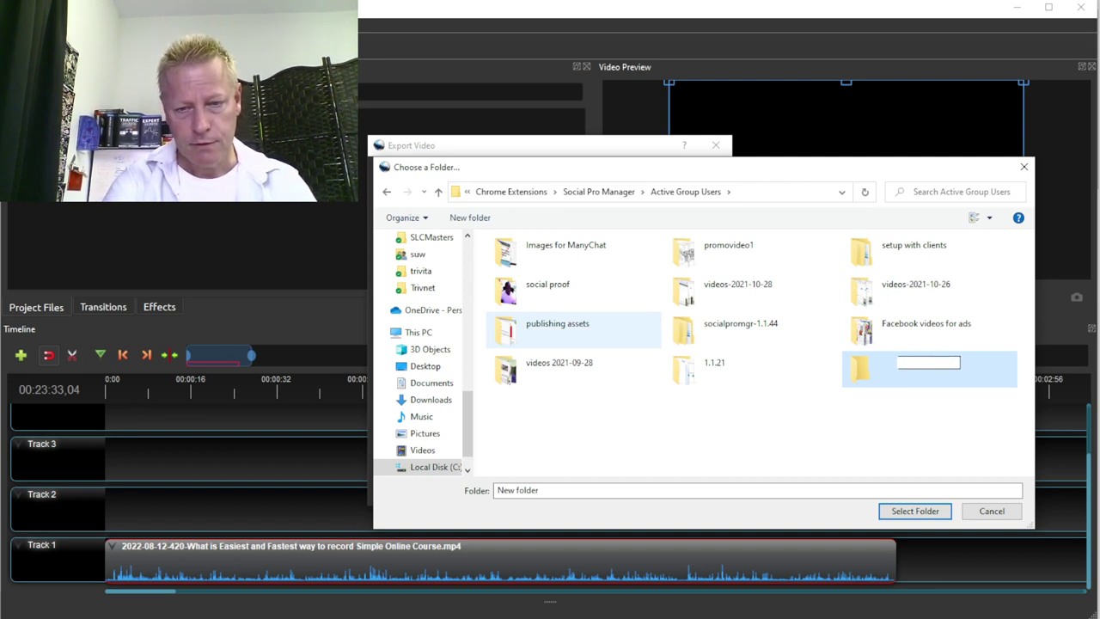
{"action": "type", "text": "08"}
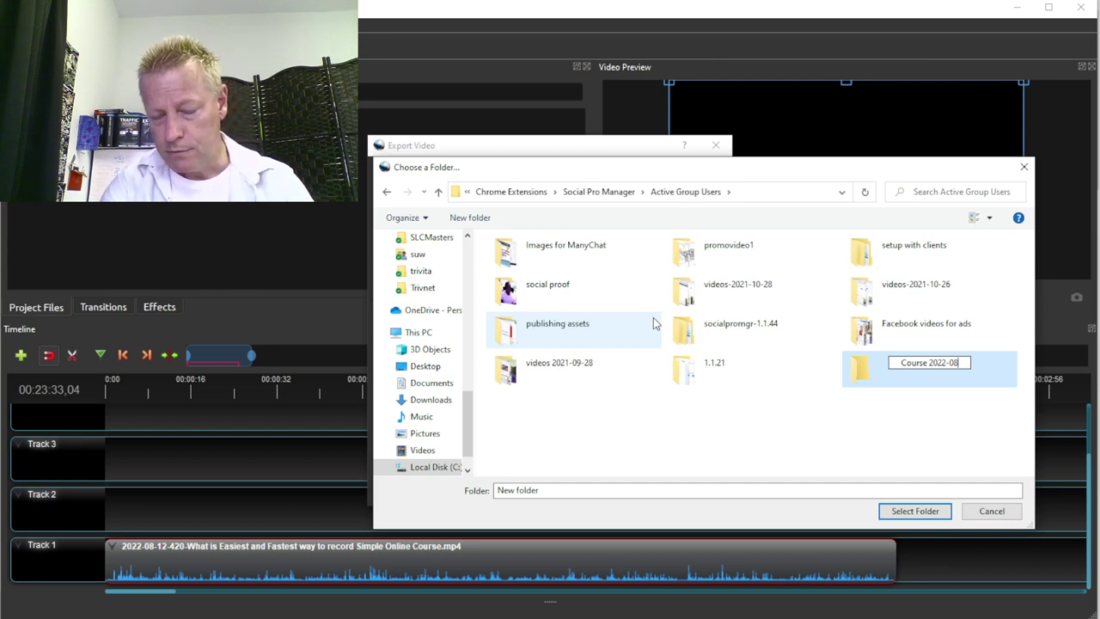
{"action": "key", "text": "Return"}
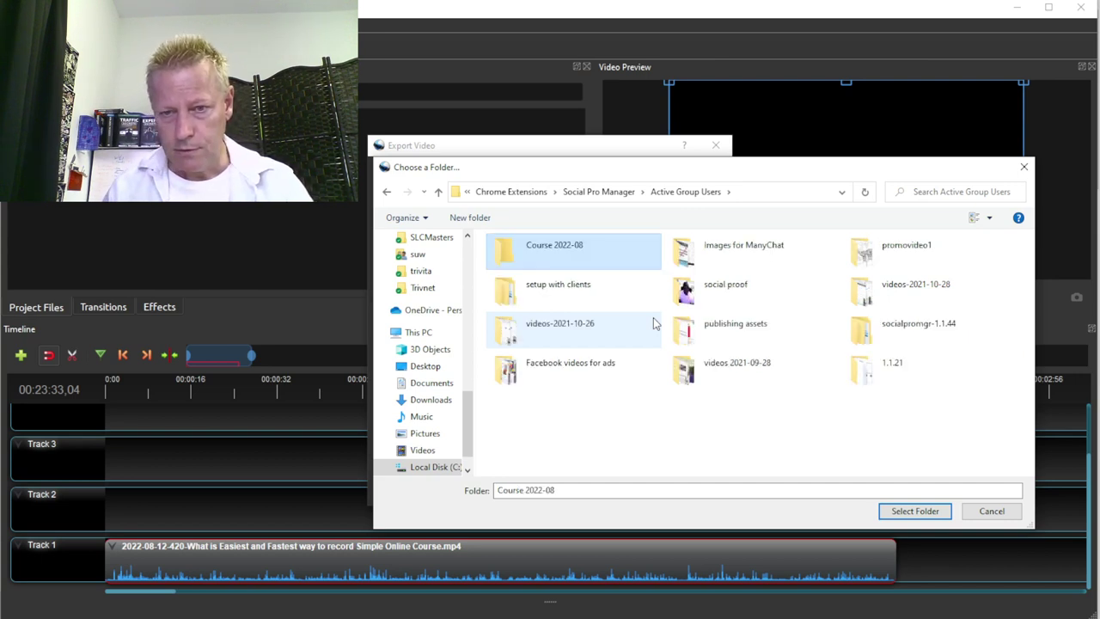
Choose Course 2022-08 as the export destination, then run the video export and close the finished export dialog.
{"action": "key", "text": "Return"}
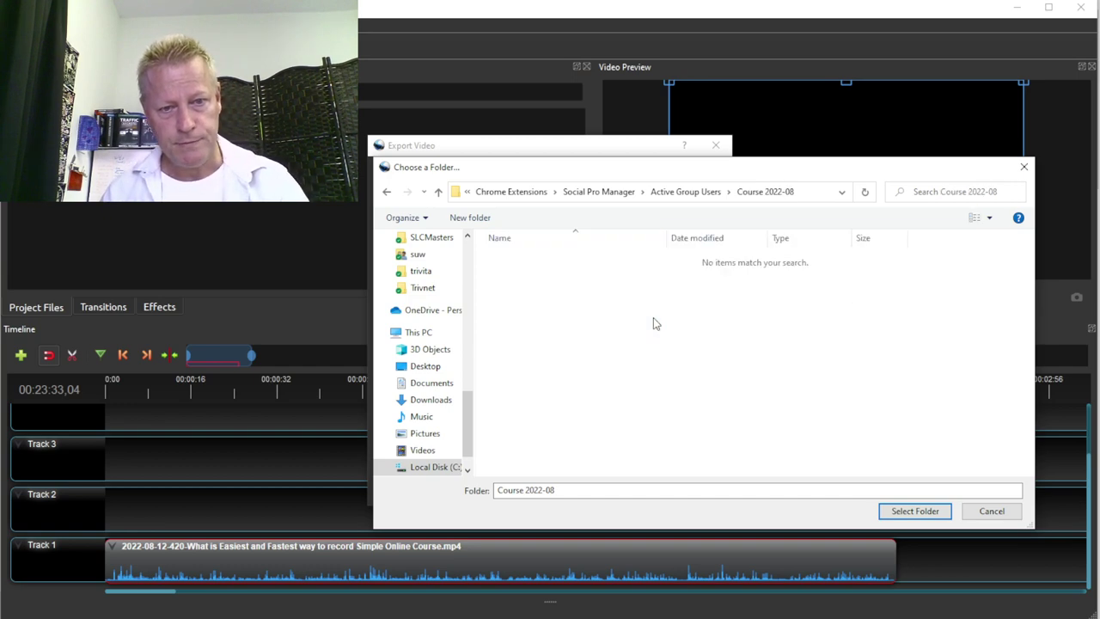
{"action": "left_click", "coordinate": [928, 512]}
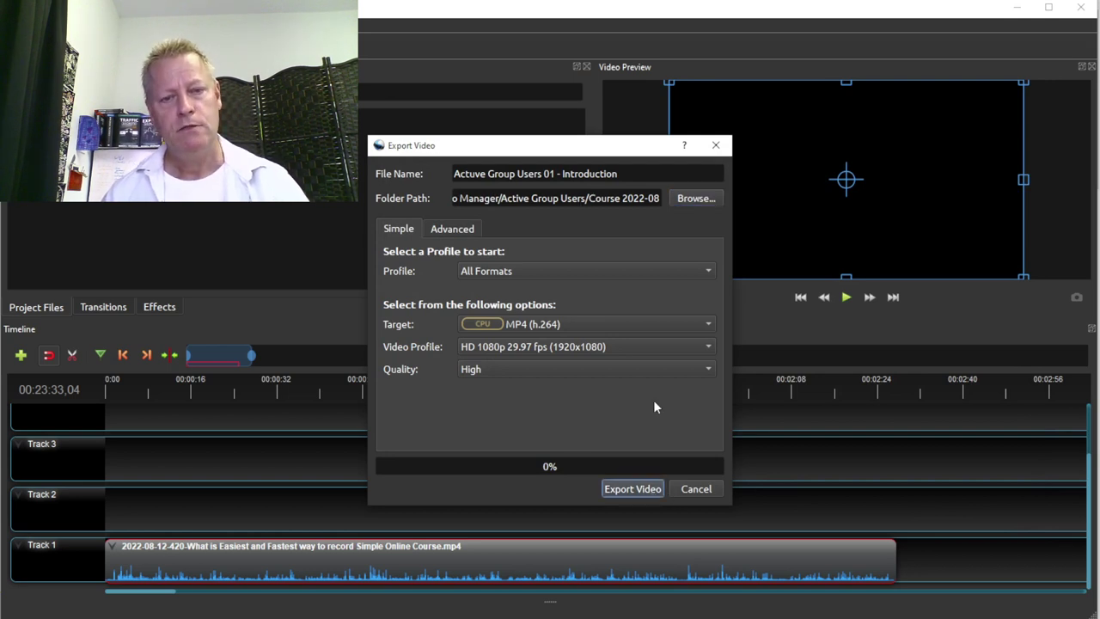
{"action": "key", "text": "Return"}
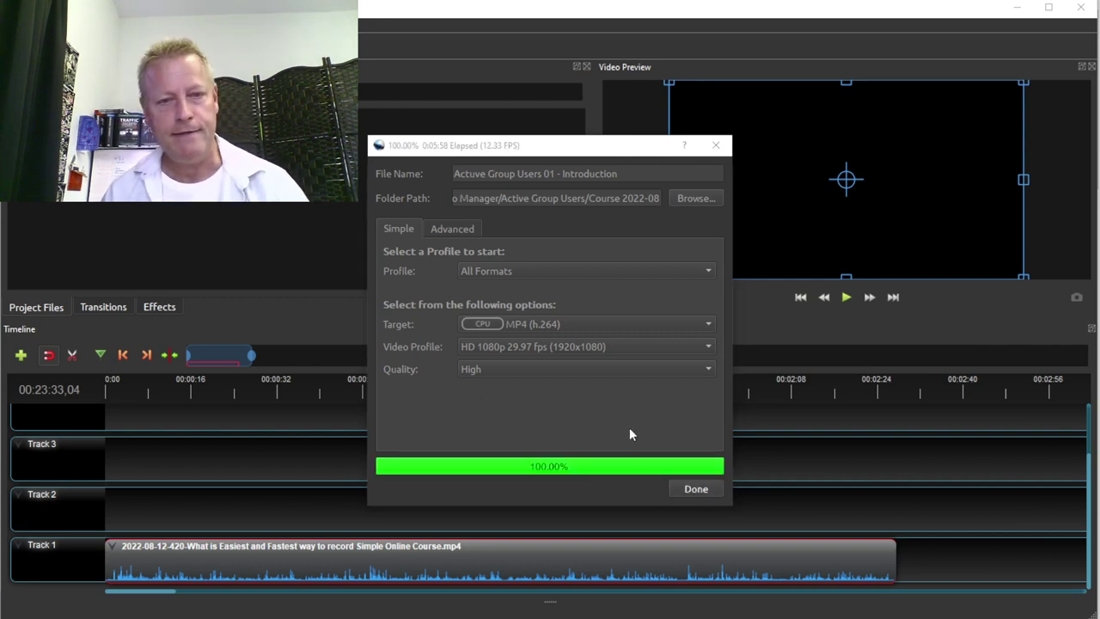
{"action": "left_click", "coordinate": [696, 489]}
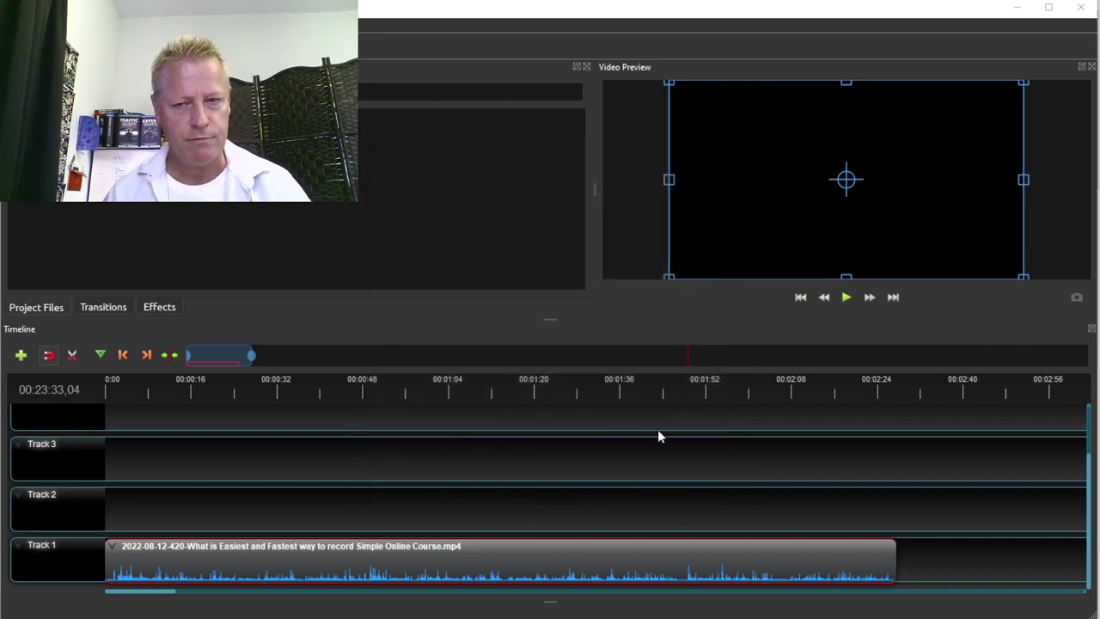
Switch to File Explorer and open the first pinned Quick access folder in a new window.
{"action": "mouse_move", "coordinate": [296, 617]}
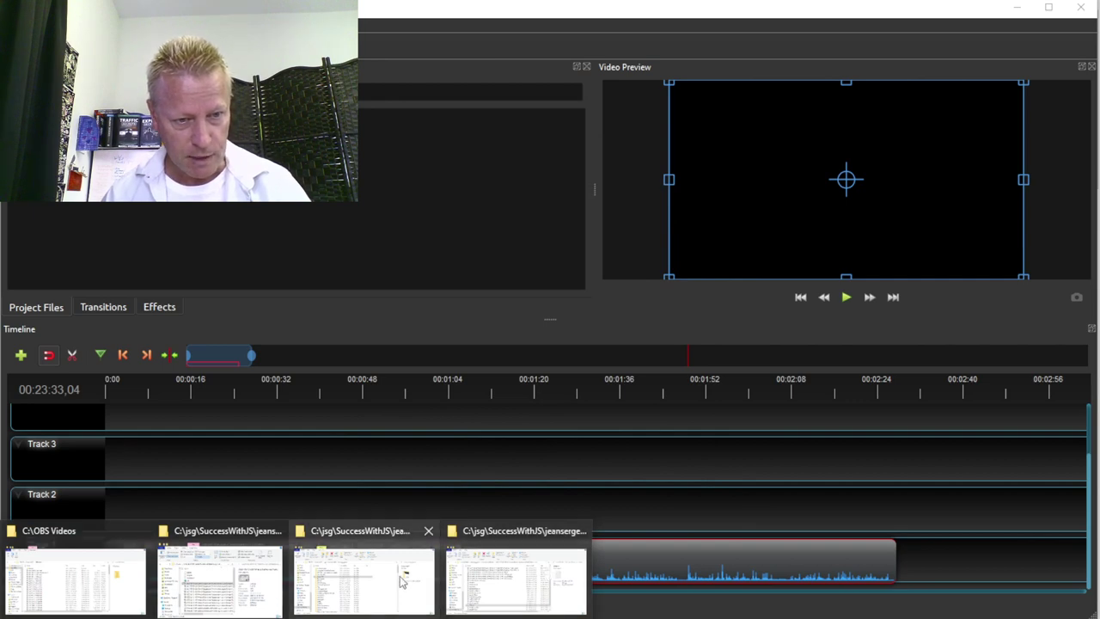
{"action": "left_click", "coordinate": [227, 582]}
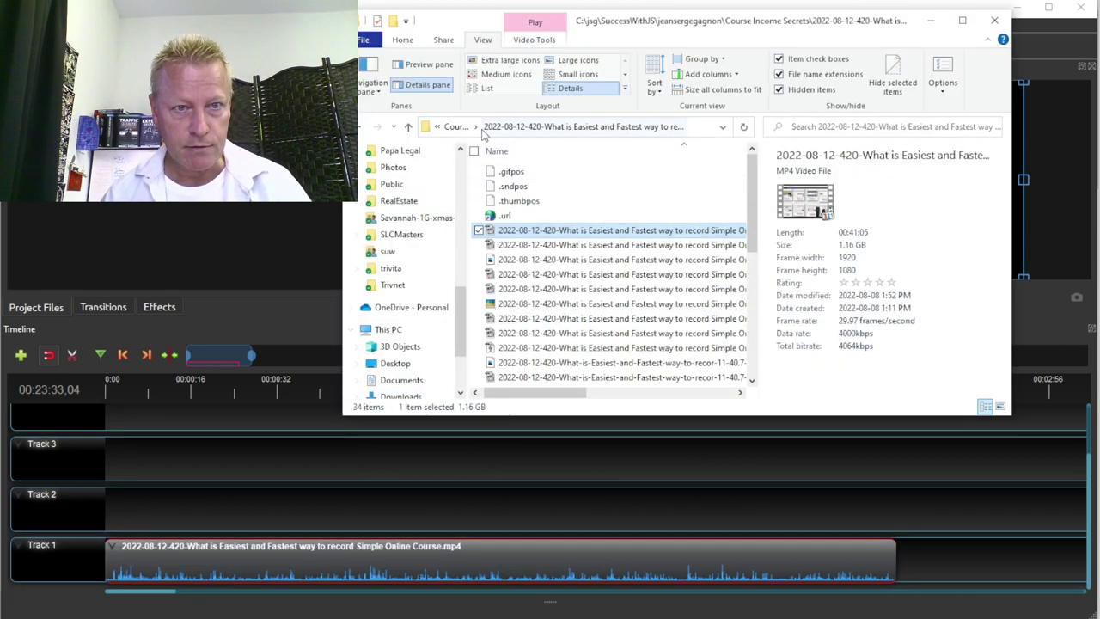
{"action": "left_click_drag", "start_coordinate": [462, 318], "coordinate": [464, 167]}
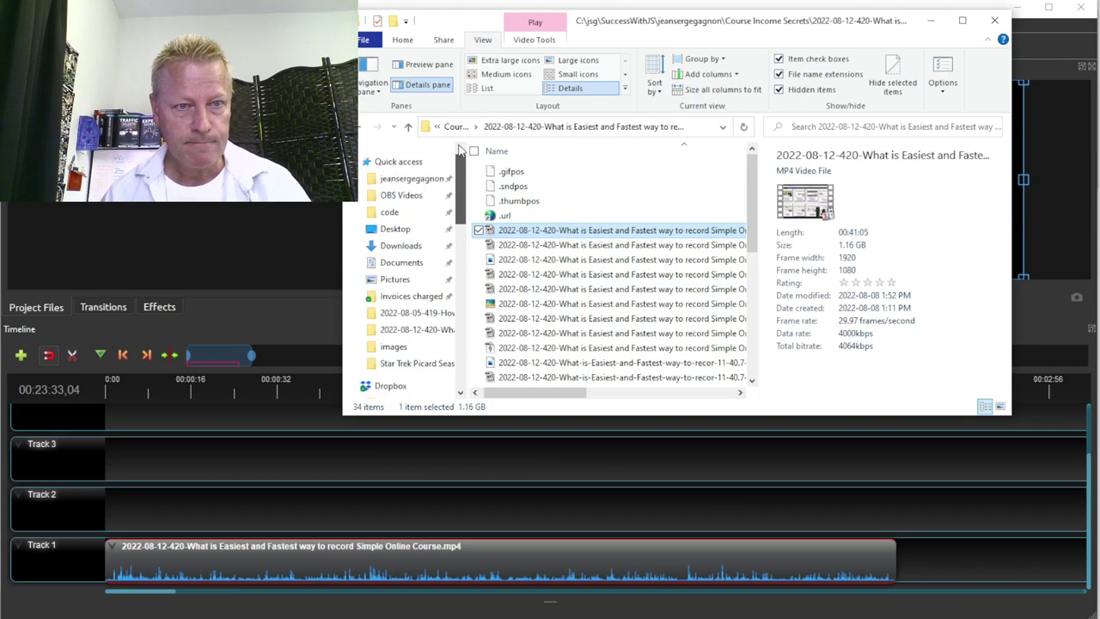
{"action": "right_click", "coordinate": [406, 183]}
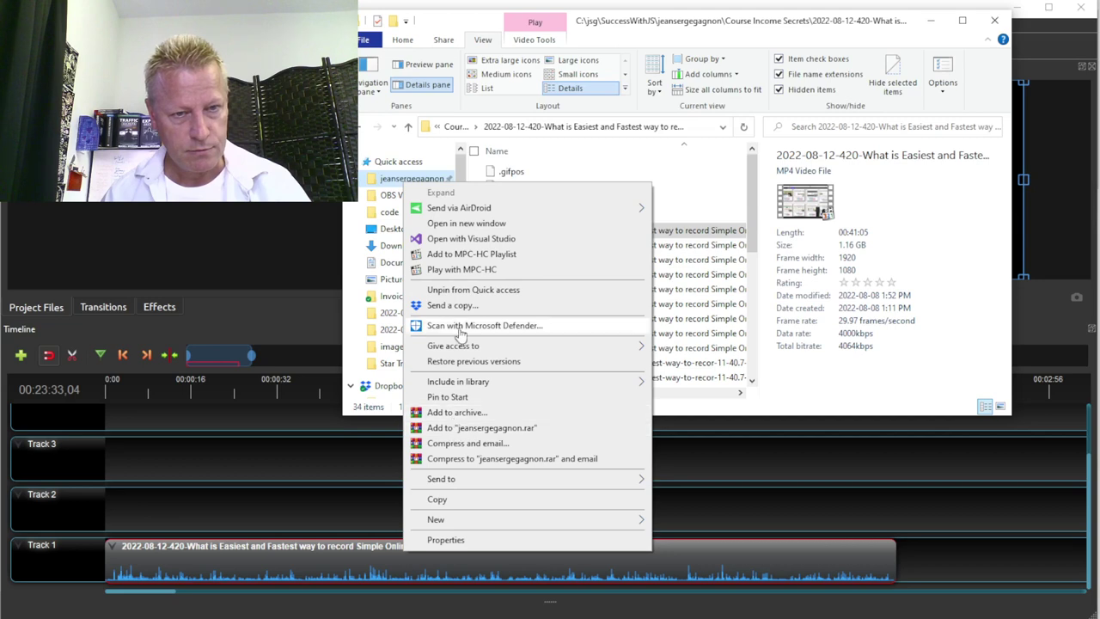
{"action": "left_click", "coordinate": [462, 227]}
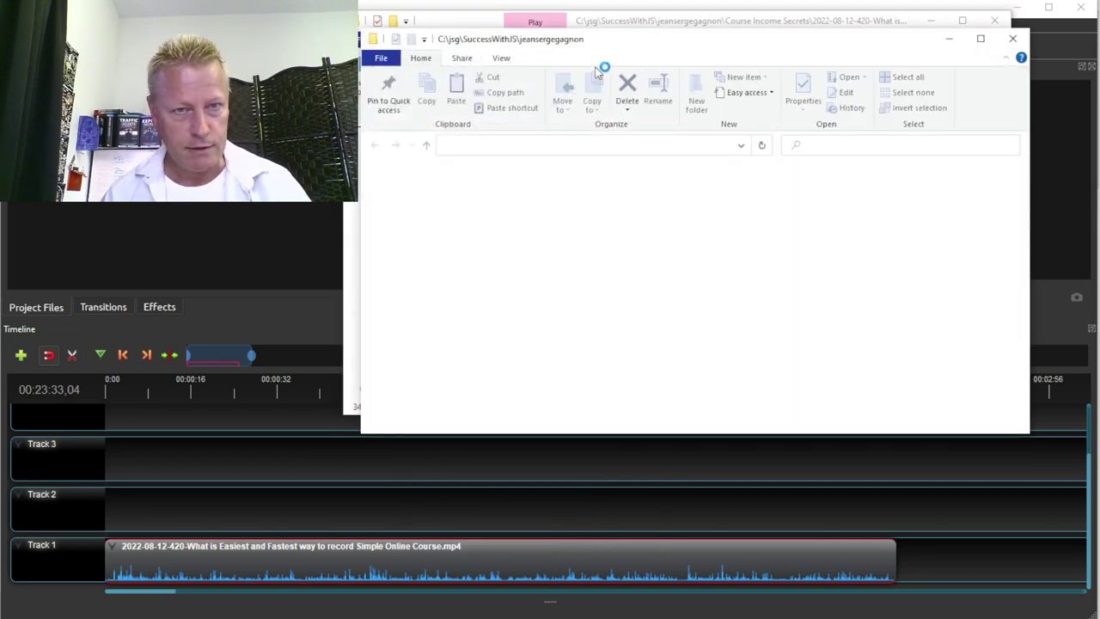
{"action": "left_click_drag", "start_coordinate": [511, 43], "coordinate": [363, 45]}
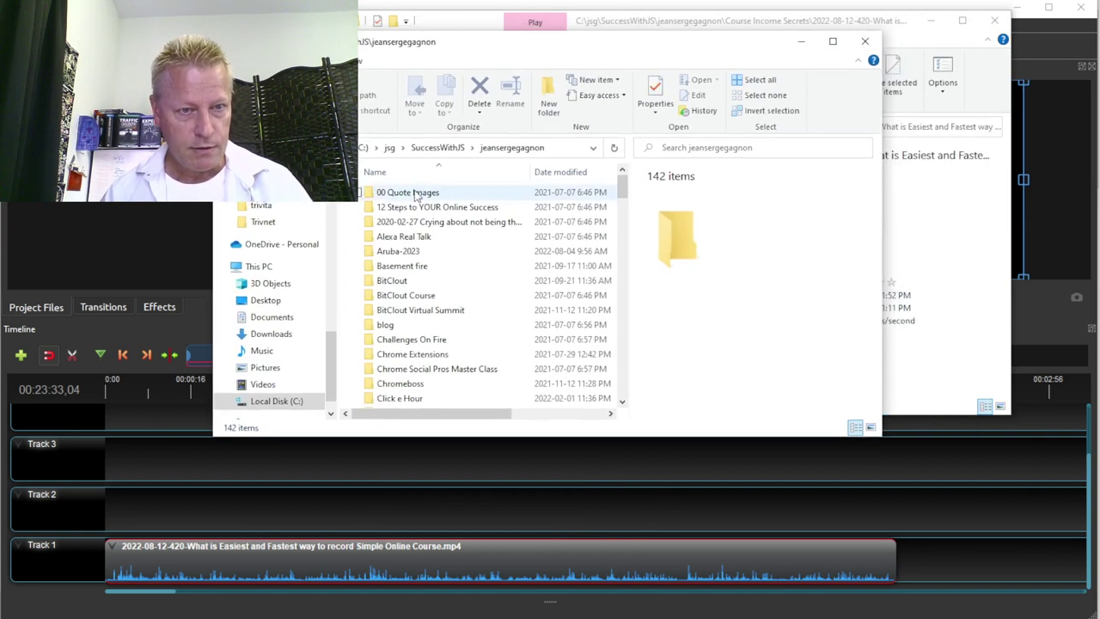
Navigate through Chrome Extensions and Social Pro Manager to the Active Group Users folder.
{"action": "scroll", "coordinate": [408, 352], "scroll_direction": "down", "scroll_amount": 1}
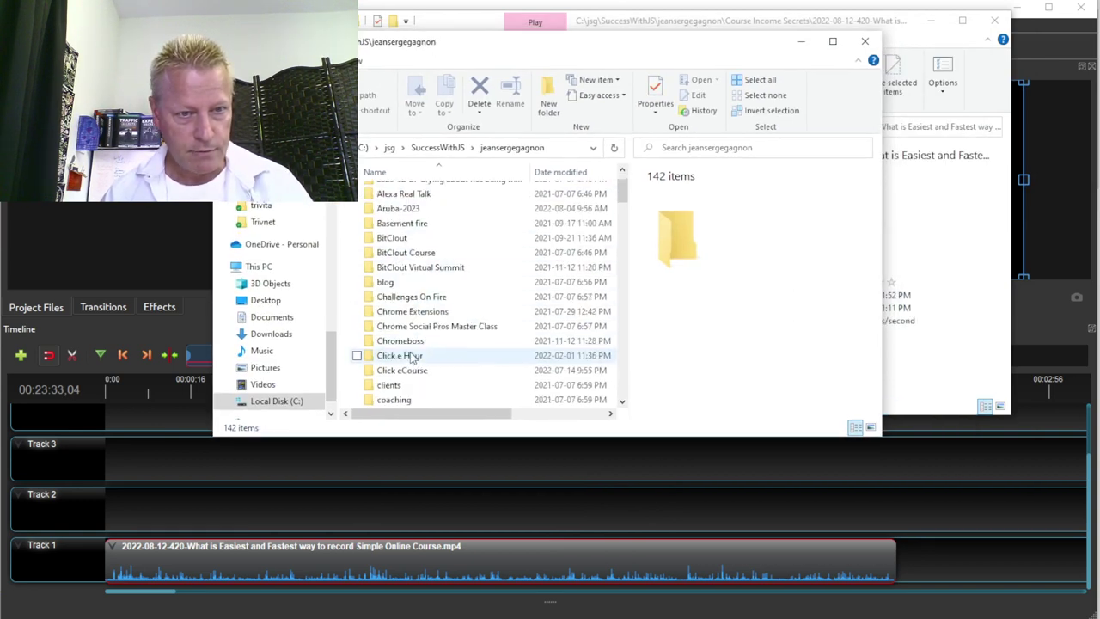
{"action": "left_click", "coordinate": [418, 318]}
{"action": "double_click", "coordinate": [418, 317]}
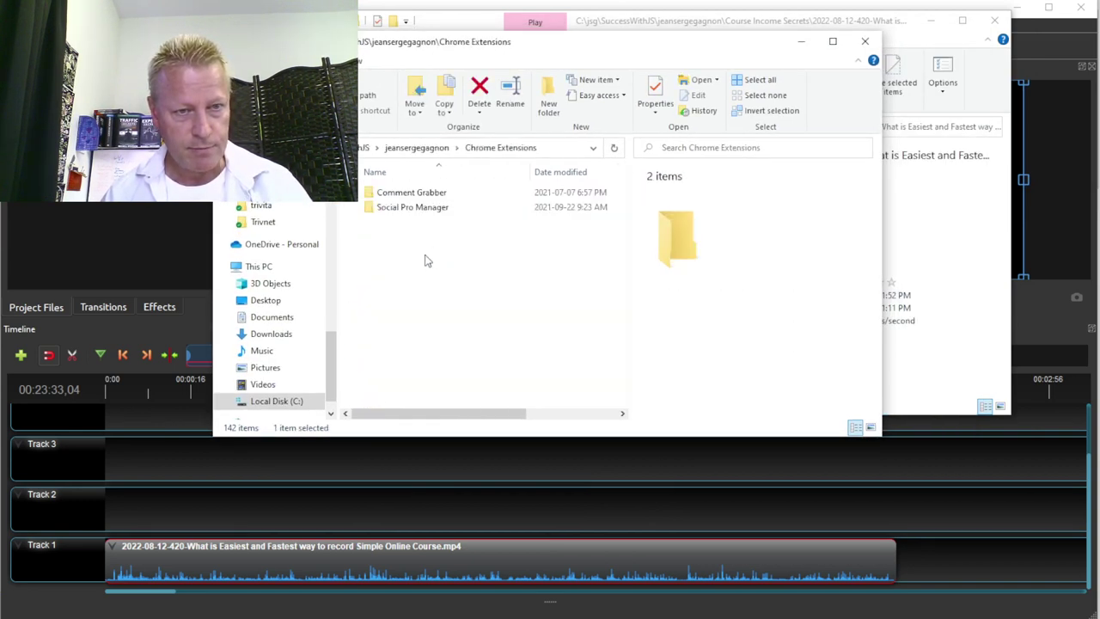
{"action": "left_click", "coordinate": [416, 209]}
{"action": "double_click", "coordinate": [416, 210]}
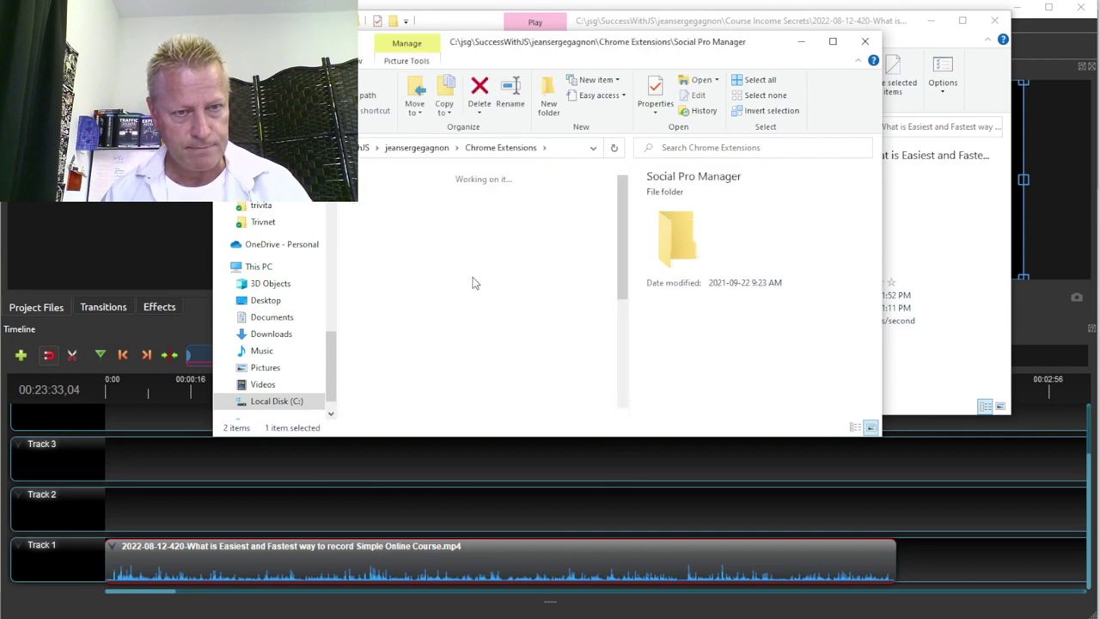
{"action": "left_click", "coordinate": [481, 222]}
{"action": "double_click", "coordinate": [480, 221]}
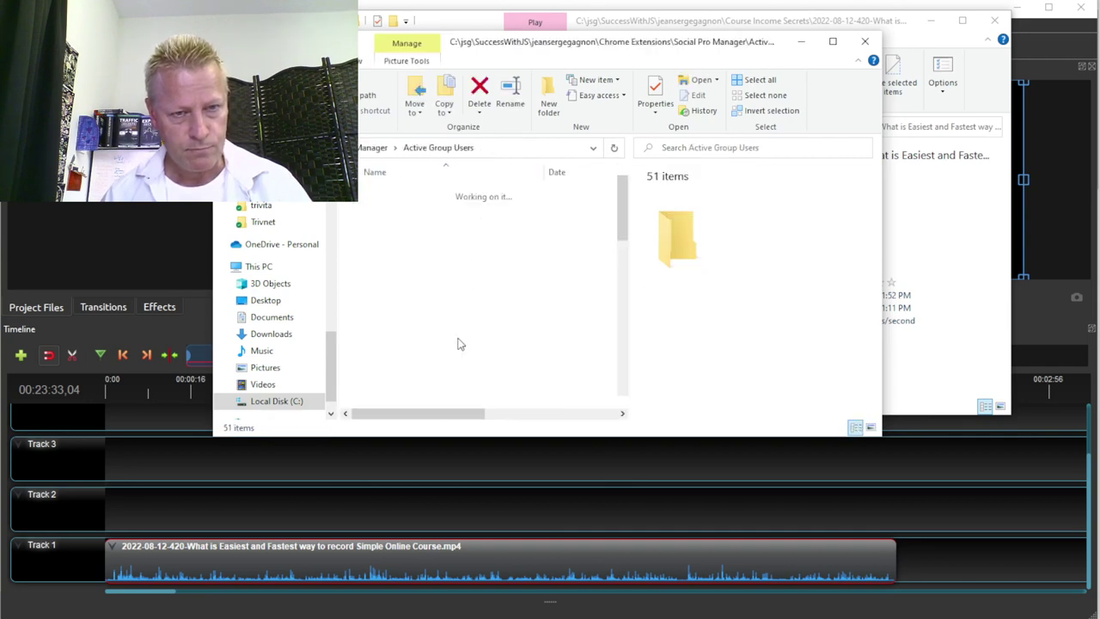
Open the Course 2022-08 folder and play the exported lesson video in the media player.
{"action": "left_click", "coordinate": [407, 208]}
{"action": "double_click", "coordinate": [411, 210]}
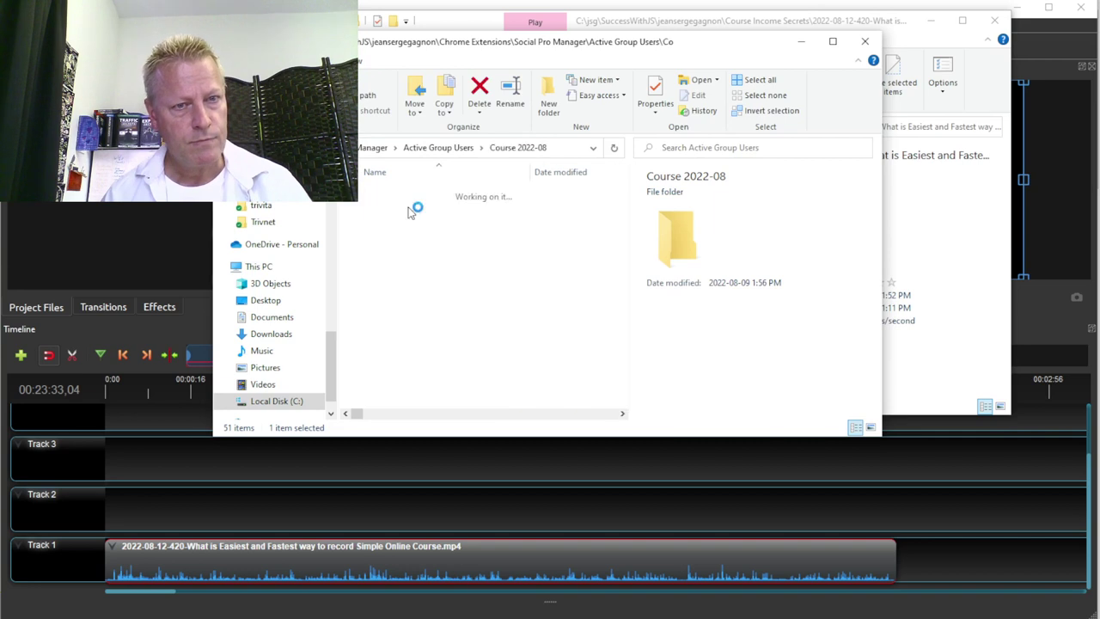
{"action": "left_click", "coordinate": [407, 221]}
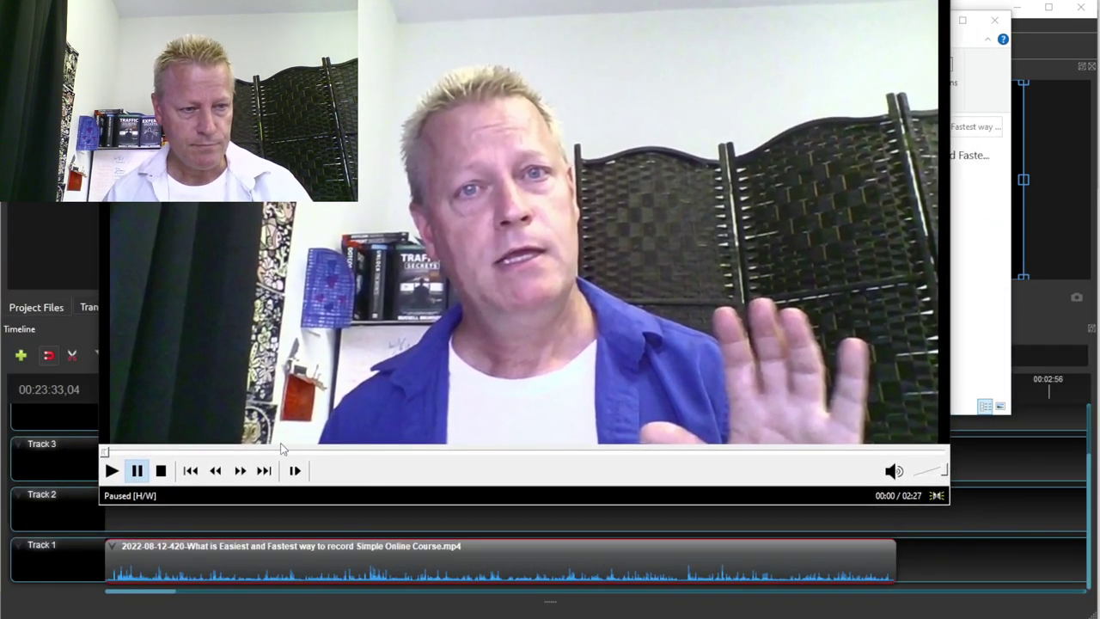
{"action": "left_click", "coordinate": [112, 470]}
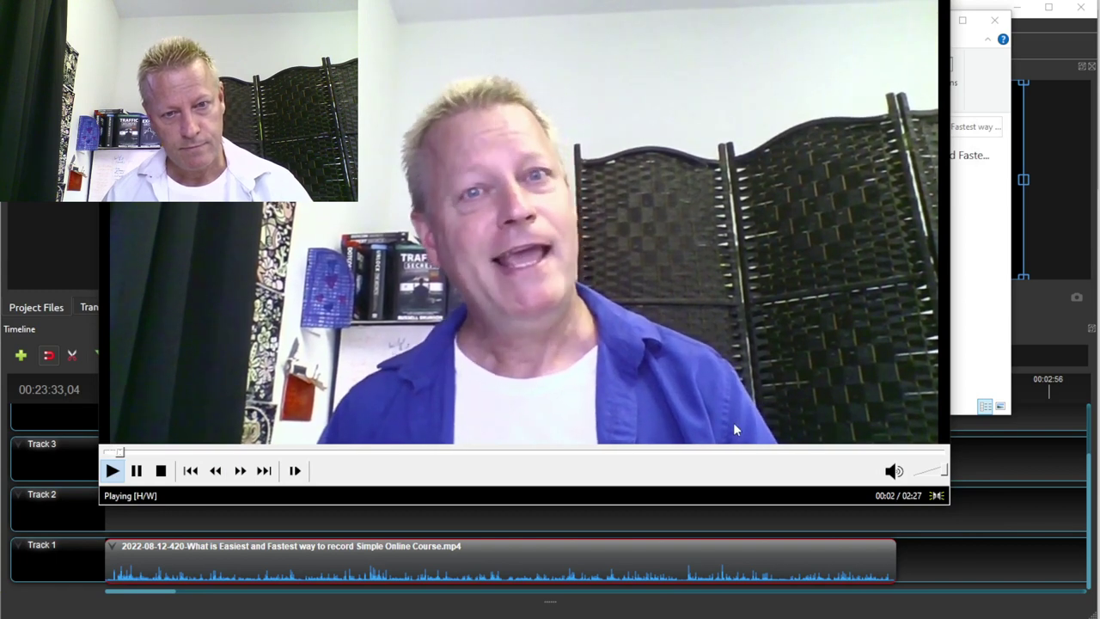
Replay the opening seconds of the exported lesson, then close the media player and reposition the File Explorer window.
{"action": "left_click", "coordinate": [136, 469]}
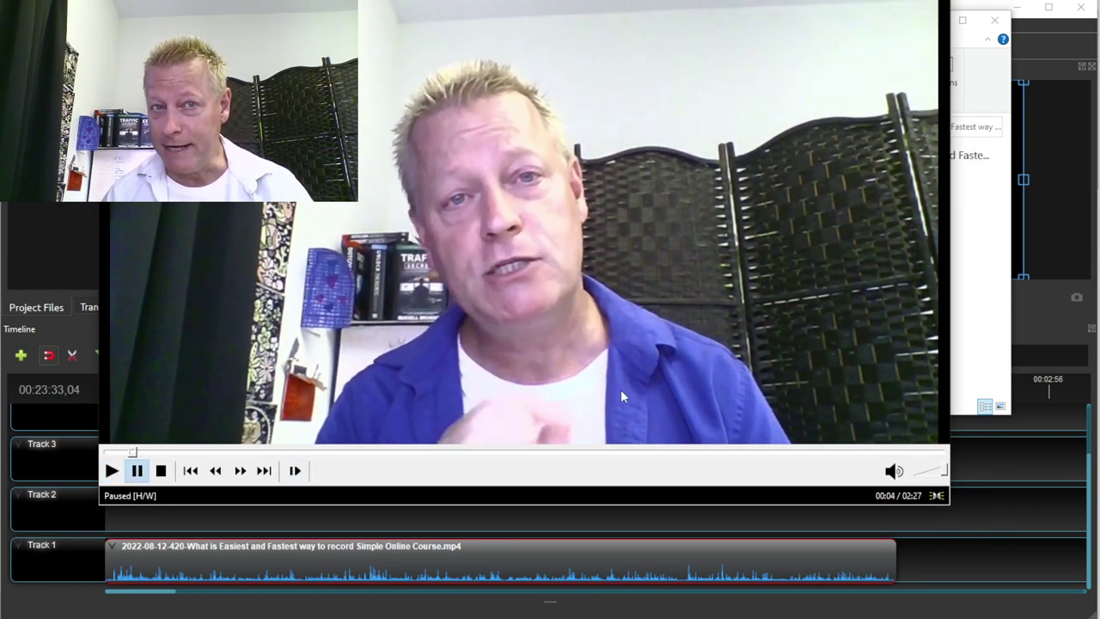
{"action": "left_click_drag", "start_coordinate": [133, 451], "coordinate": [107, 479]}
{"action": "left_click", "coordinate": [108, 475]}
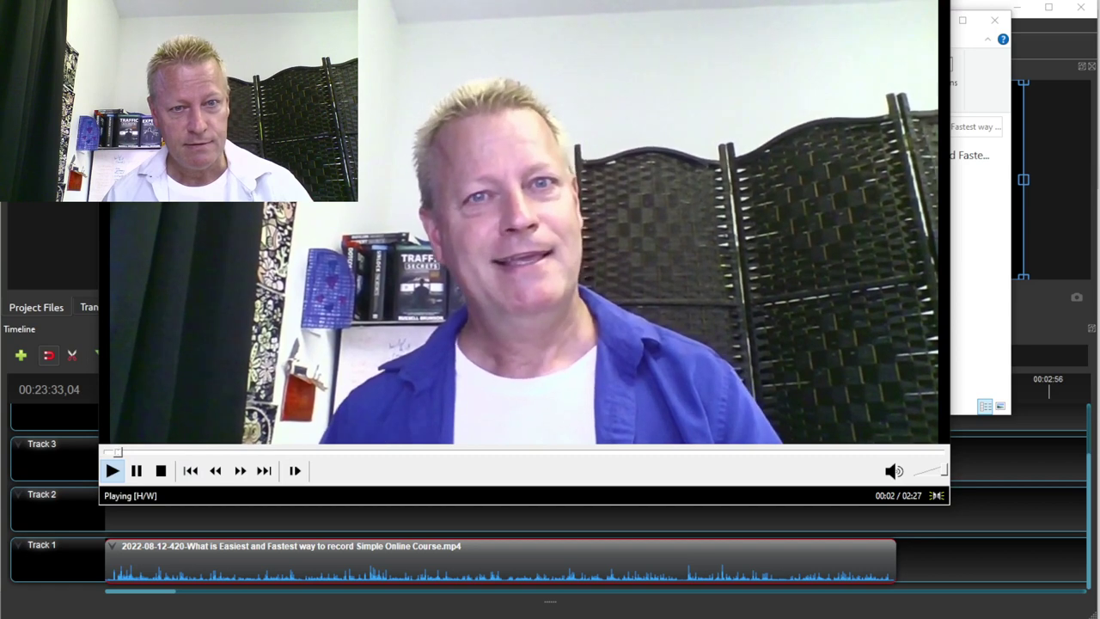
{"action": "left_click", "coordinate": [136, 470]}
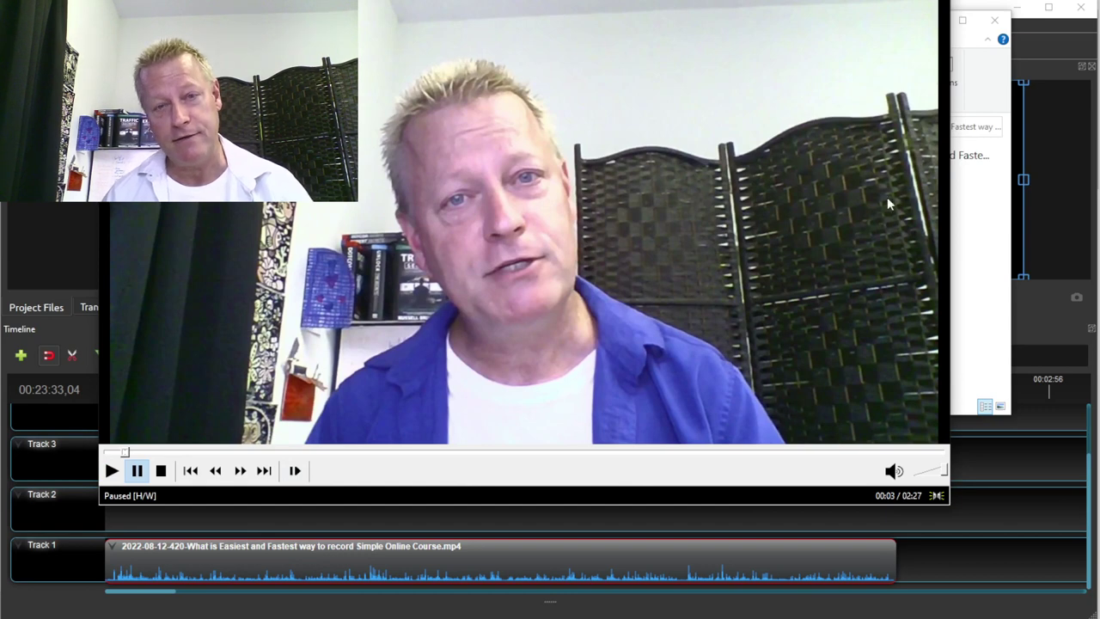
{"action": "key", "text": "alt+F4"}
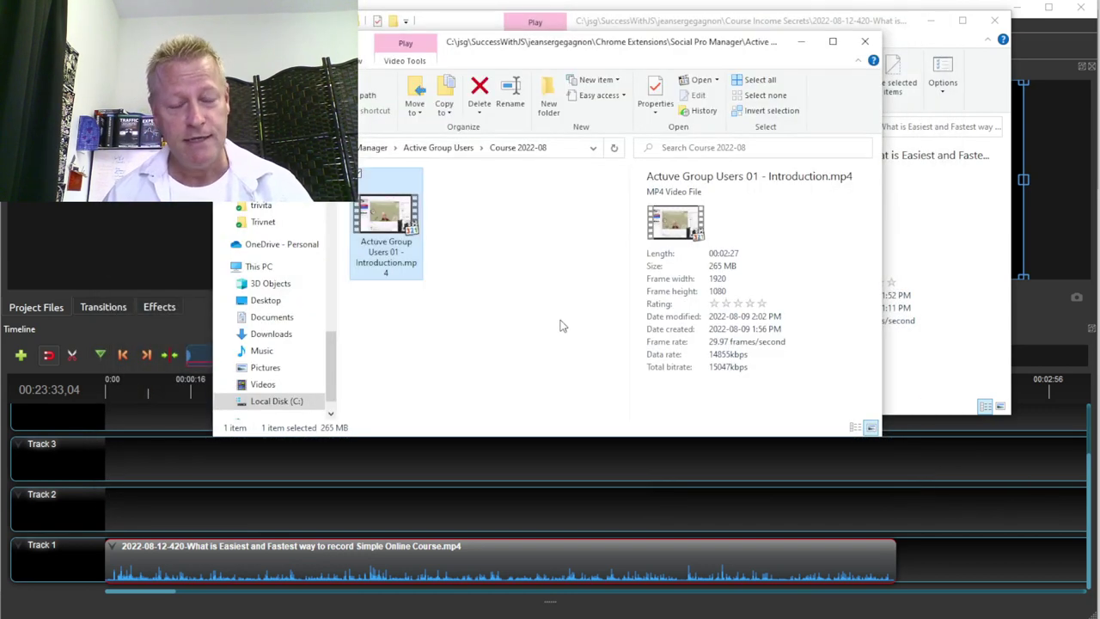
{"action": "left_click_drag", "start_coordinate": [558, 55], "coordinate": [686, 92]}
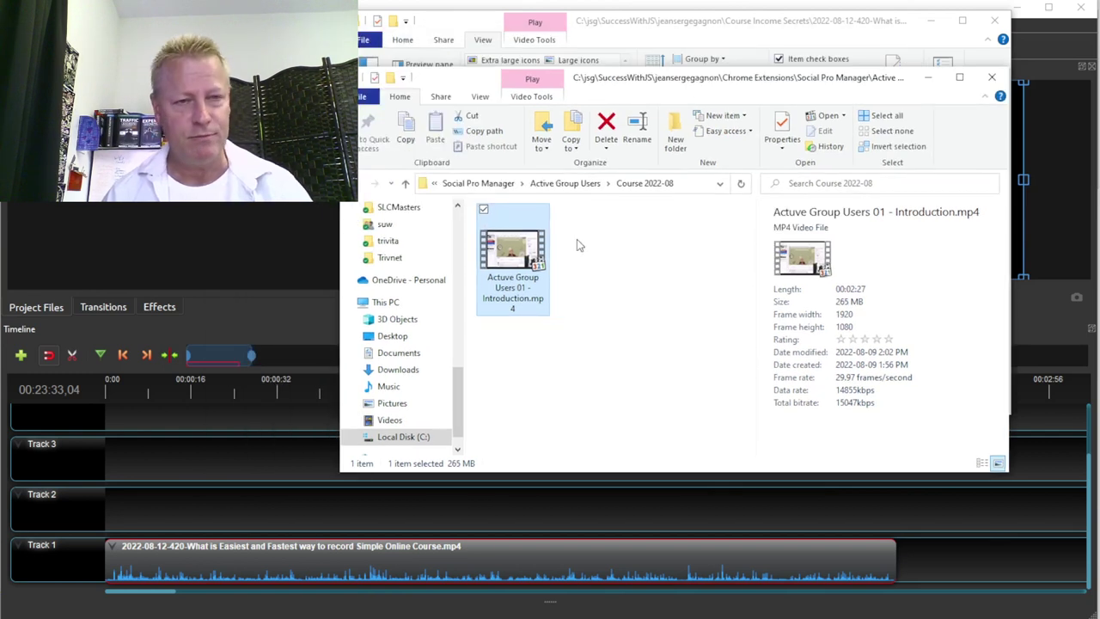
Switch to OpenShot and play the Track 1 clip from the beginning to find where its unwanted opening should be cut.
{"action": "key", "text": "alt+Tab"}
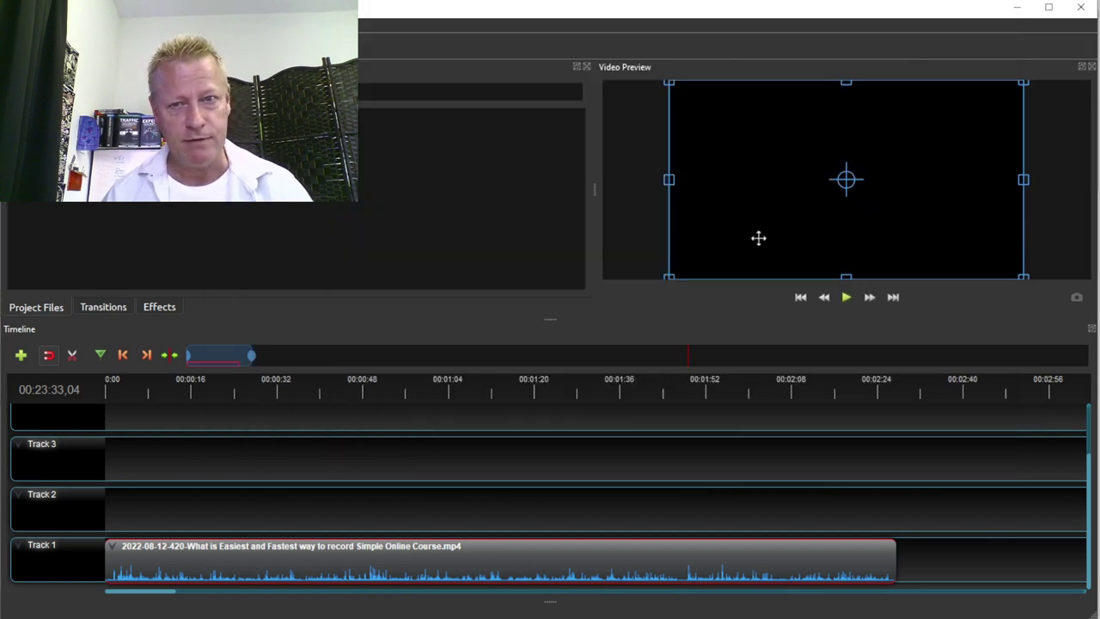
{"action": "left_click", "coordinate": [104, 401]}
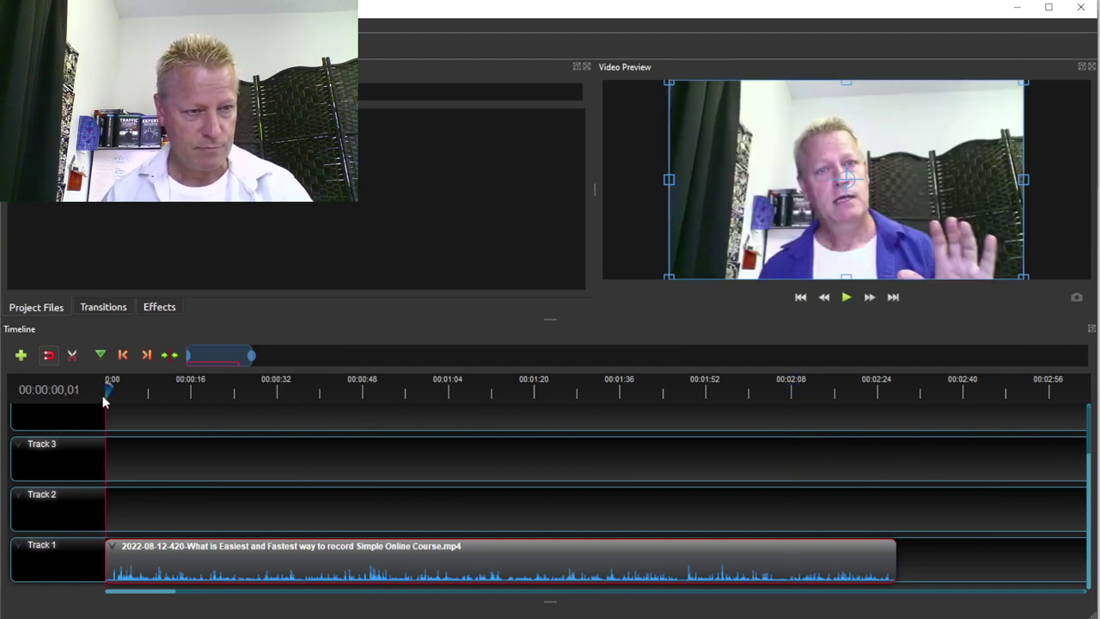
{"action": "left_click", "coordinate": [845, 305]}
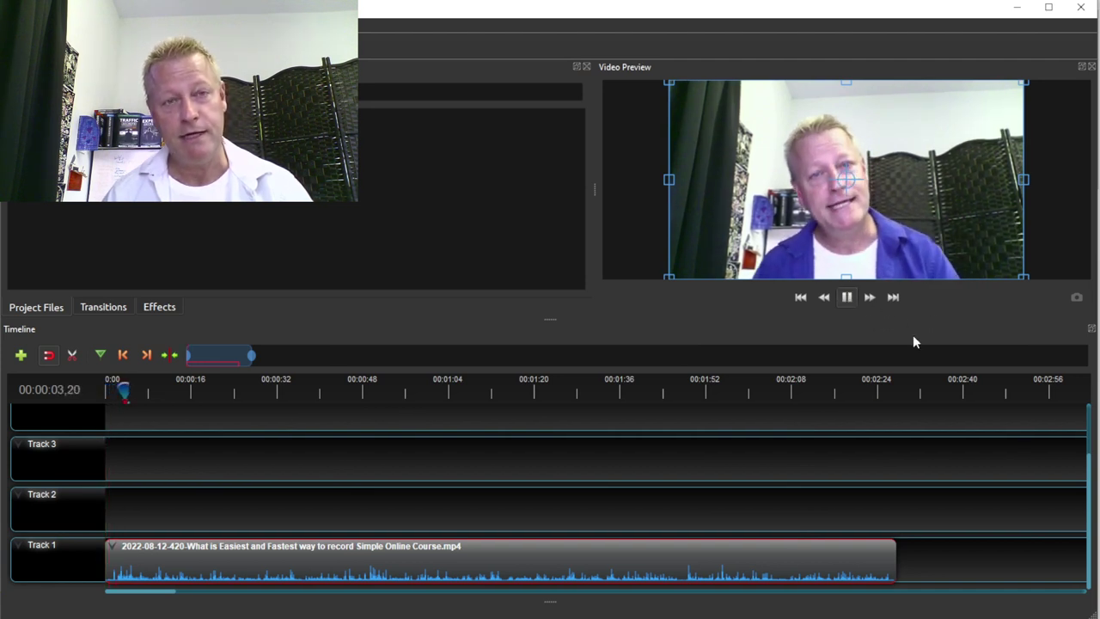
{"action": "key", "text": "space"}
{"action": "left_click", "coordinate": [132, 388]}
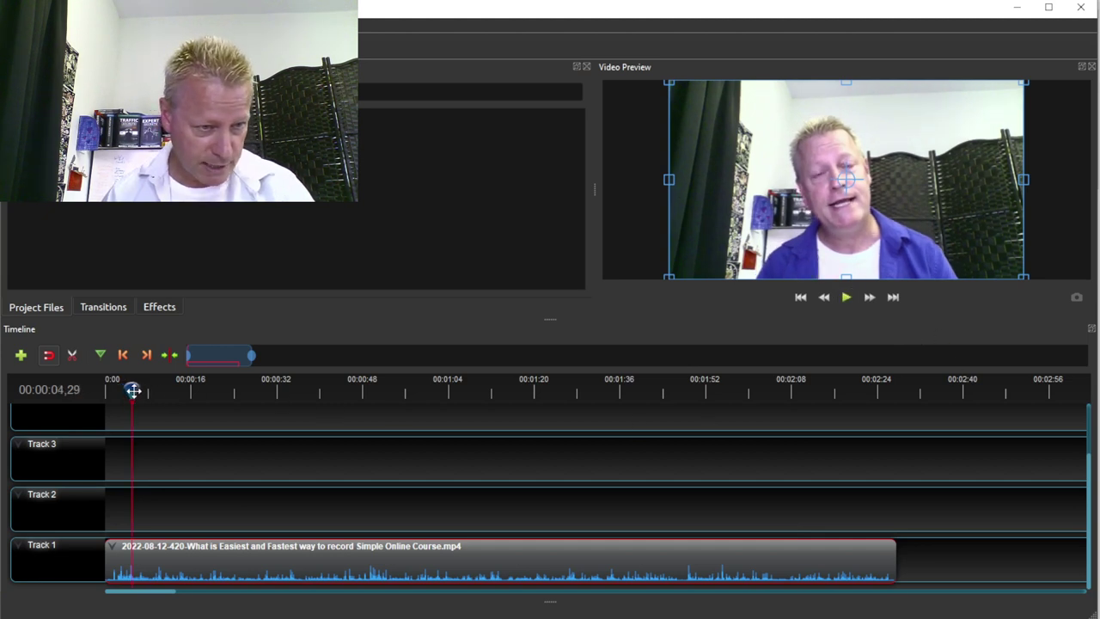
Slice the Track 1 clip at 00:00:02,27, keeping the right side, and move the remaining clip to the start of the timeline.
{"action": "left_click_drag", "start_coordinate": [133, 389], "coordinate": [129, 389]}
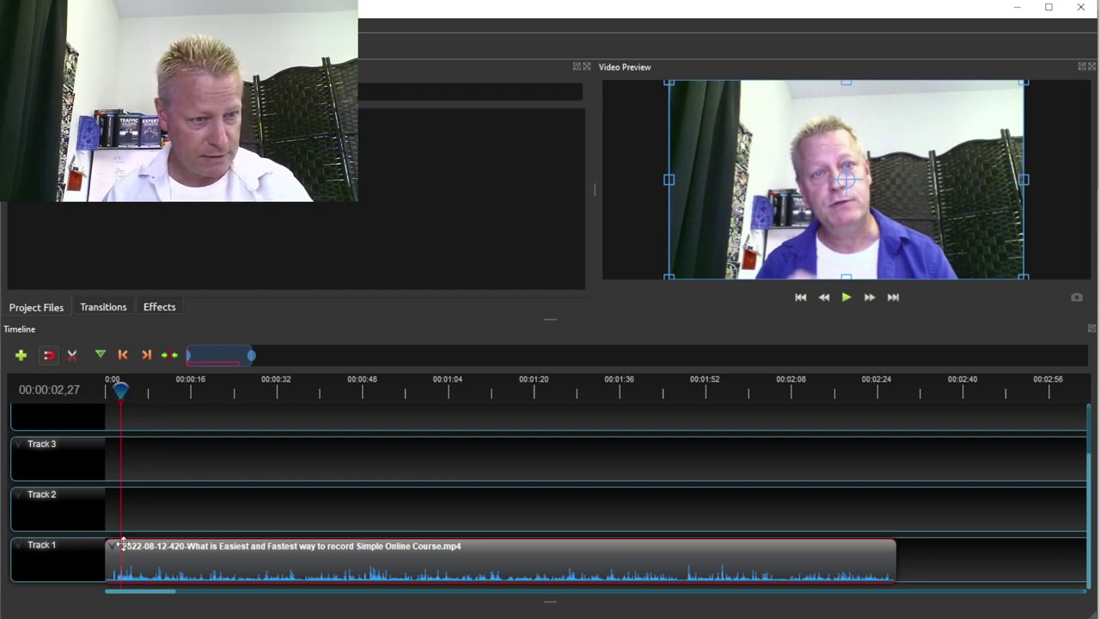
{"action": "right_click", "coordinate": [119, 388]}
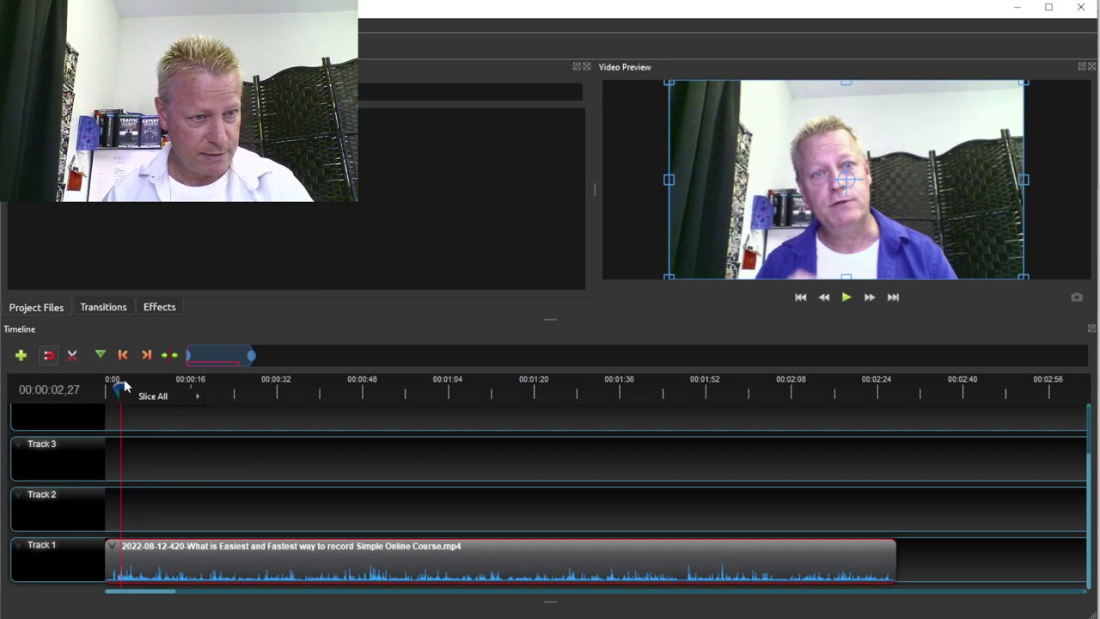
{"action": "mouse_move", "coordinate": [159, 396]}
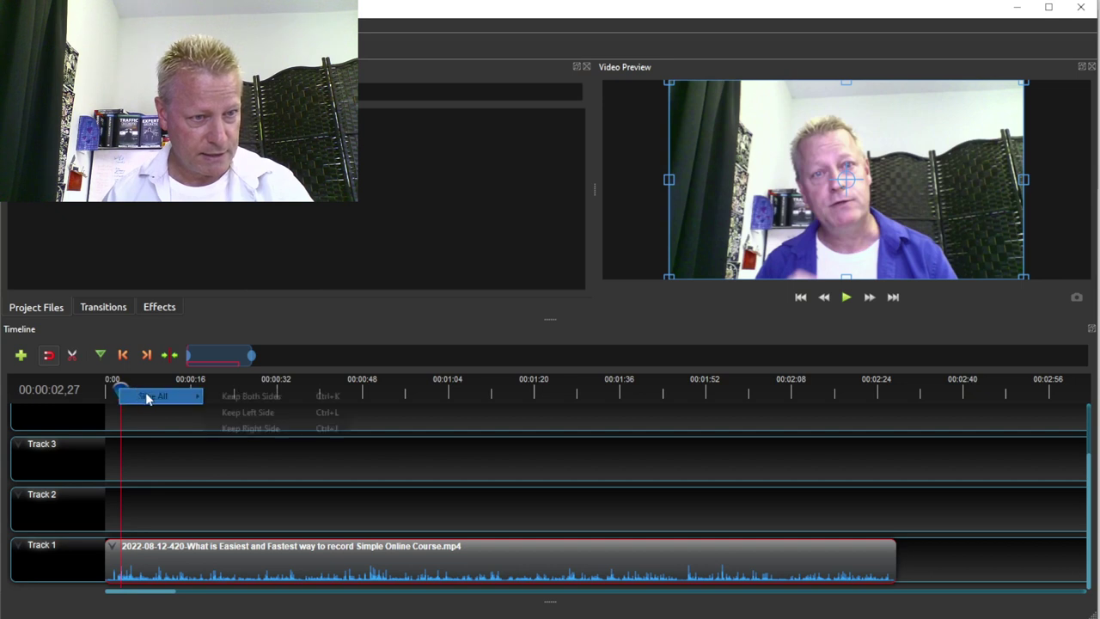
{"action": "left_click", "coordinate": [263, 428]}
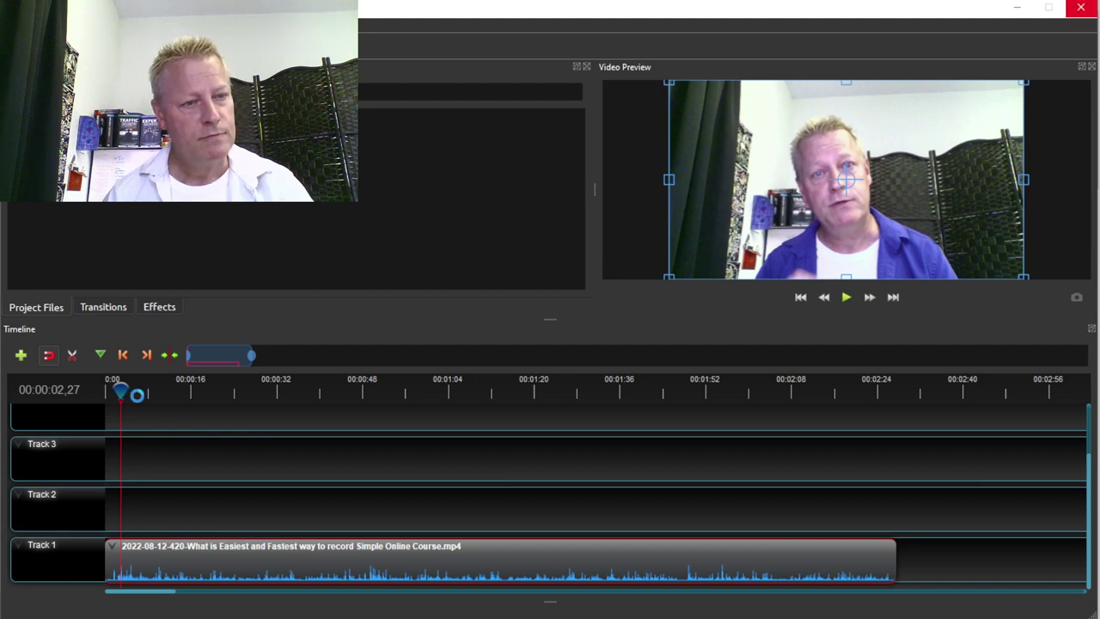
{"action": "left_click_drag", "start_coordinate": [258, 555], "coordinate": [213, 555]}
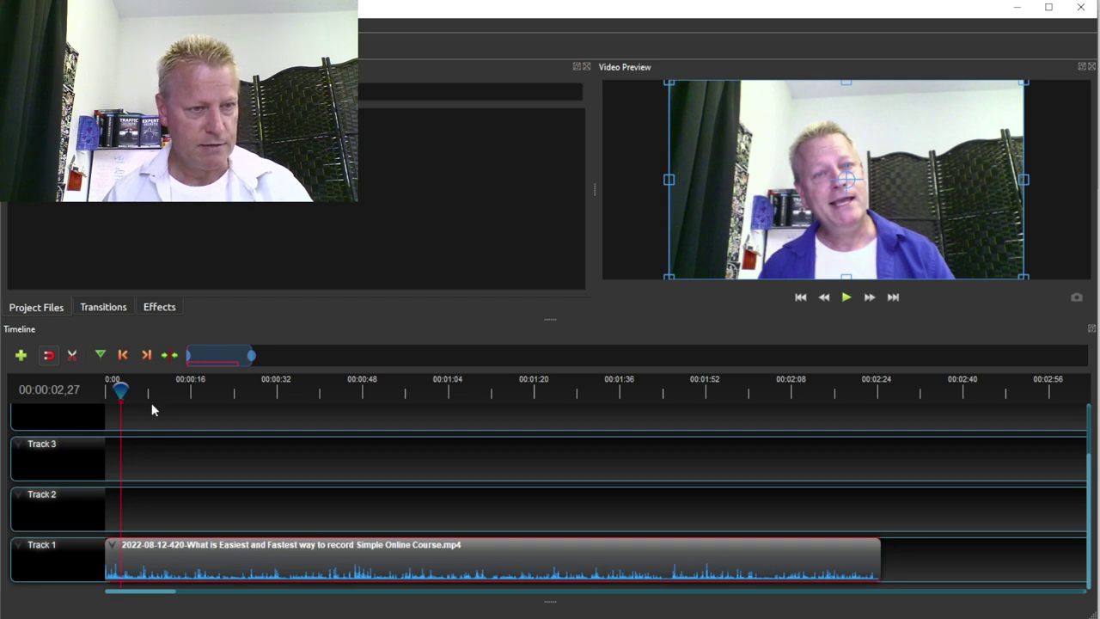
Play the first seconds of the trimmed clip from the timeline start to check the new opening.
{"action": "left_click", "coordinate": [107, 391]}
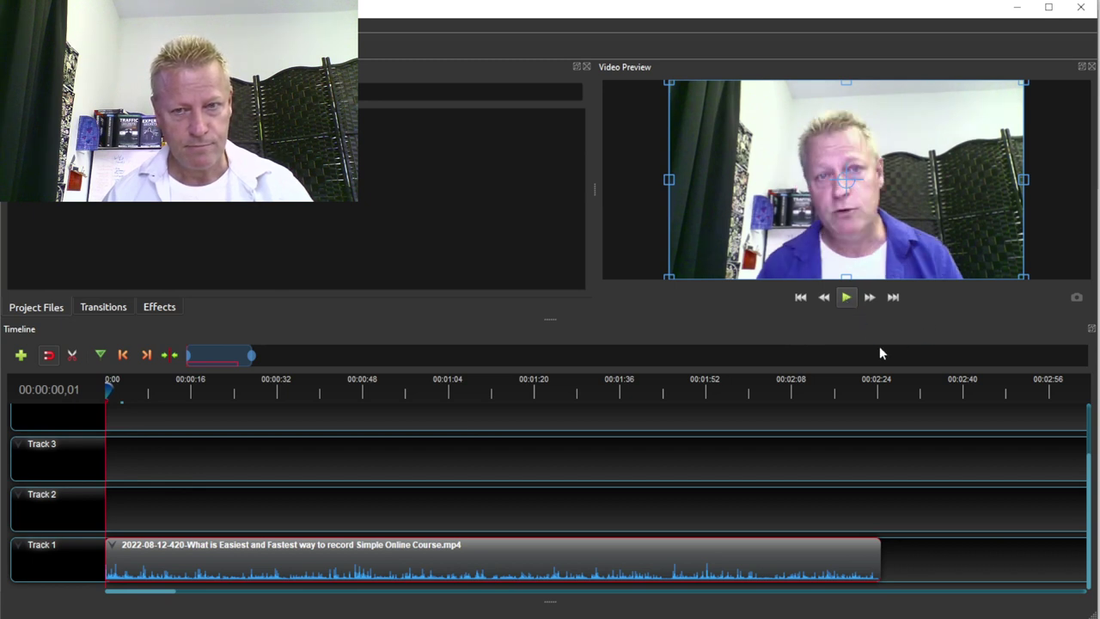
{"action": "key", "text": "space"}
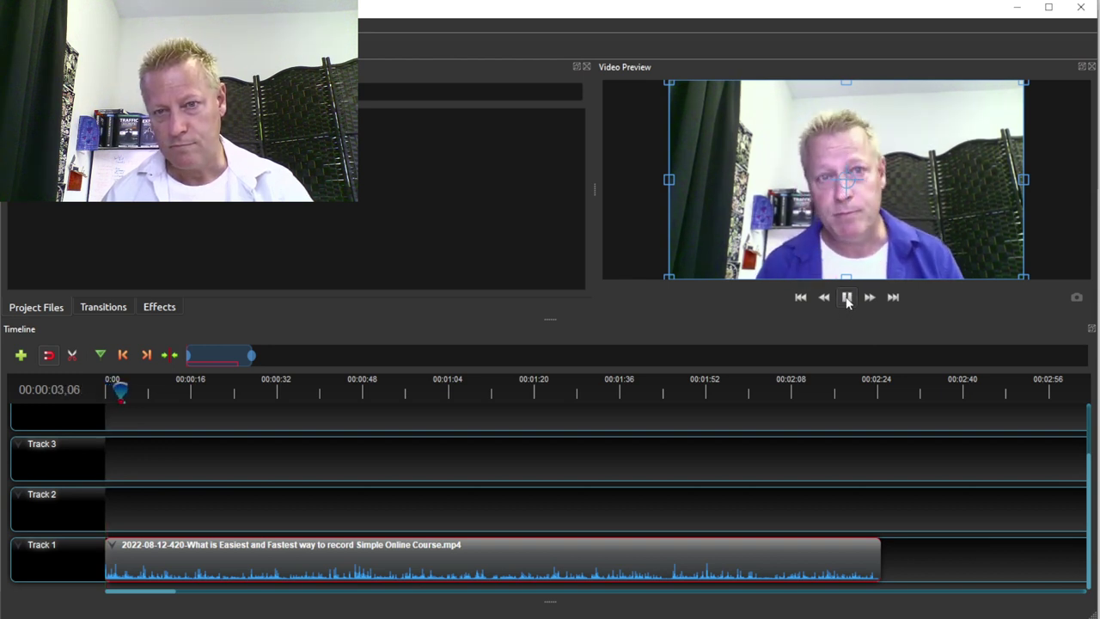
{"action": "left_click", "coordinate": [846, 297]}
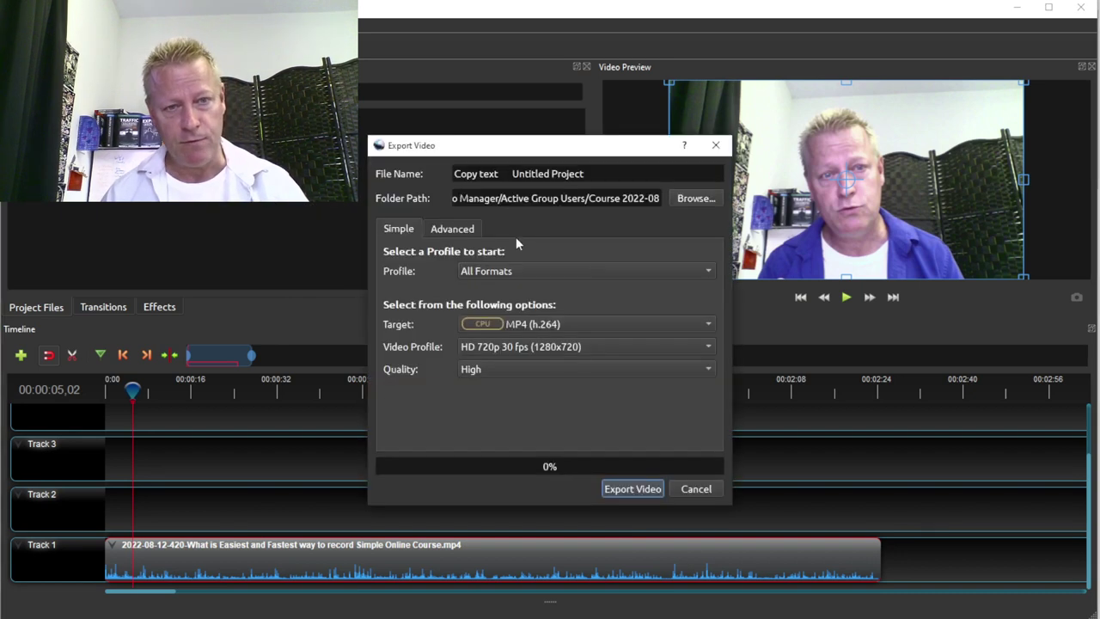
Set the file name of the video export to "Actve Group Users - 01 Introduction".
{"action": "left_click", "coordinate": [553, 174]}
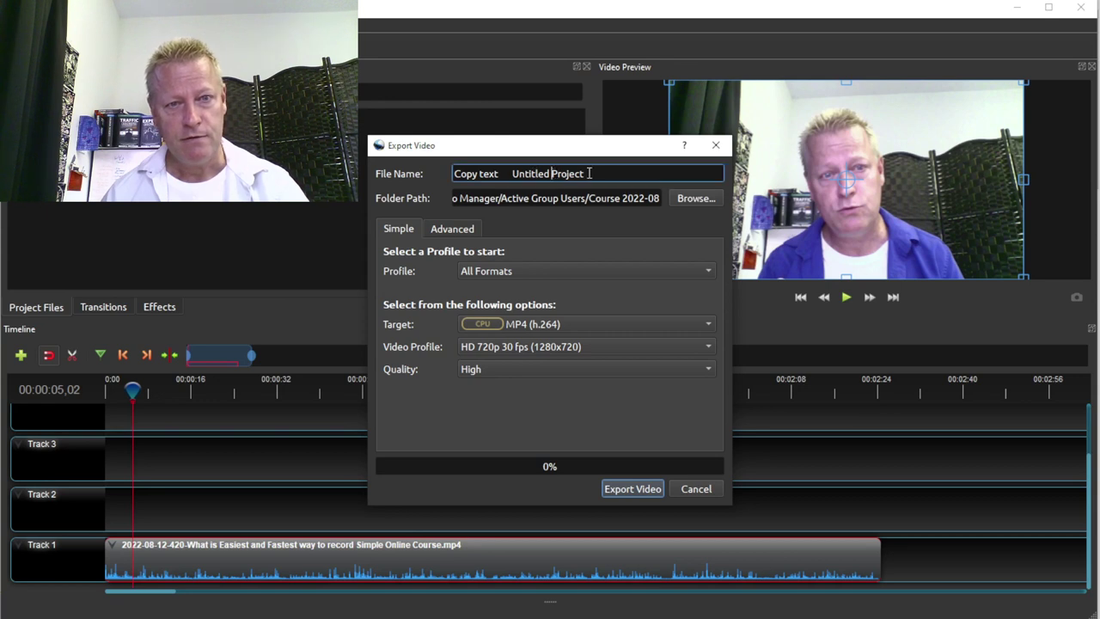
{"action": "left_click_drag", "start_coordinate": [603, 174], "coordinate": [437, 174]}
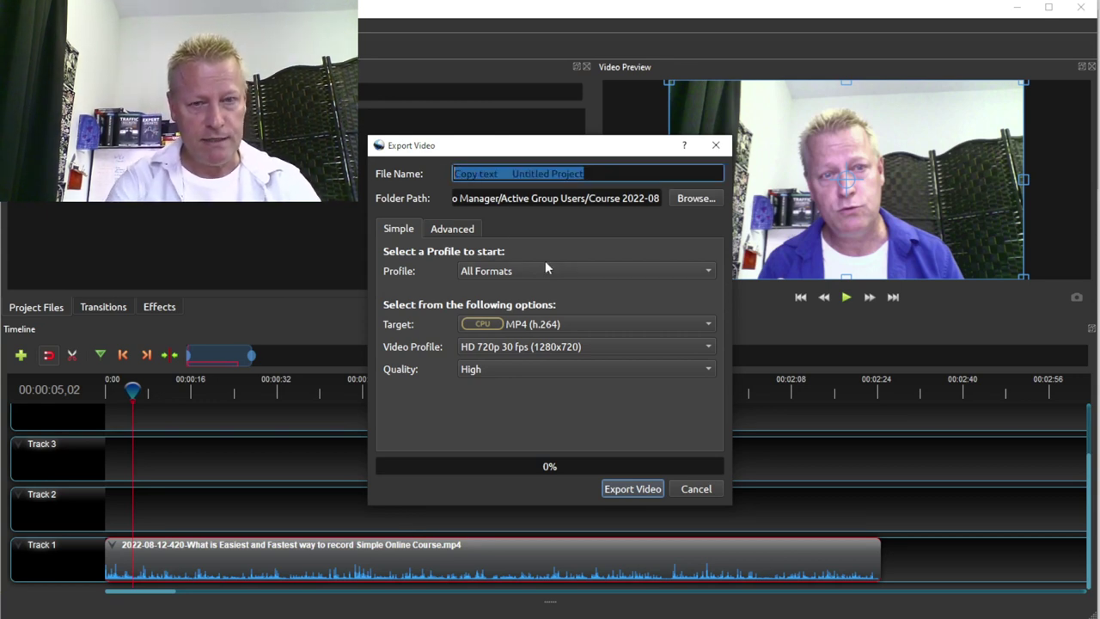
{"action": "type", "text": "Act"}
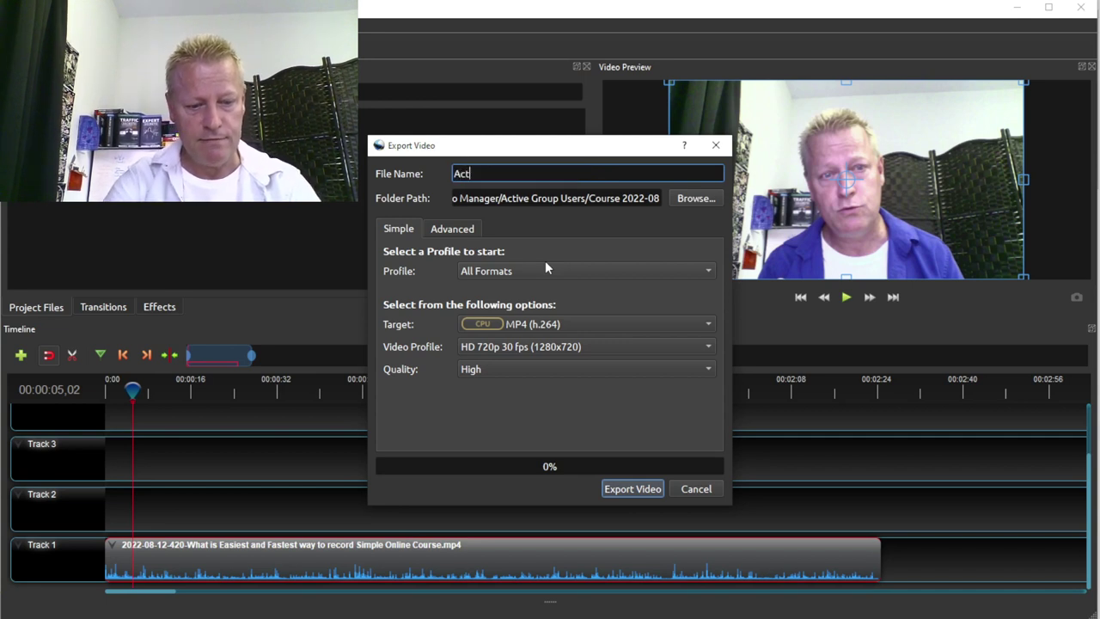
{"action": "type", "text": "ve Group Use"}
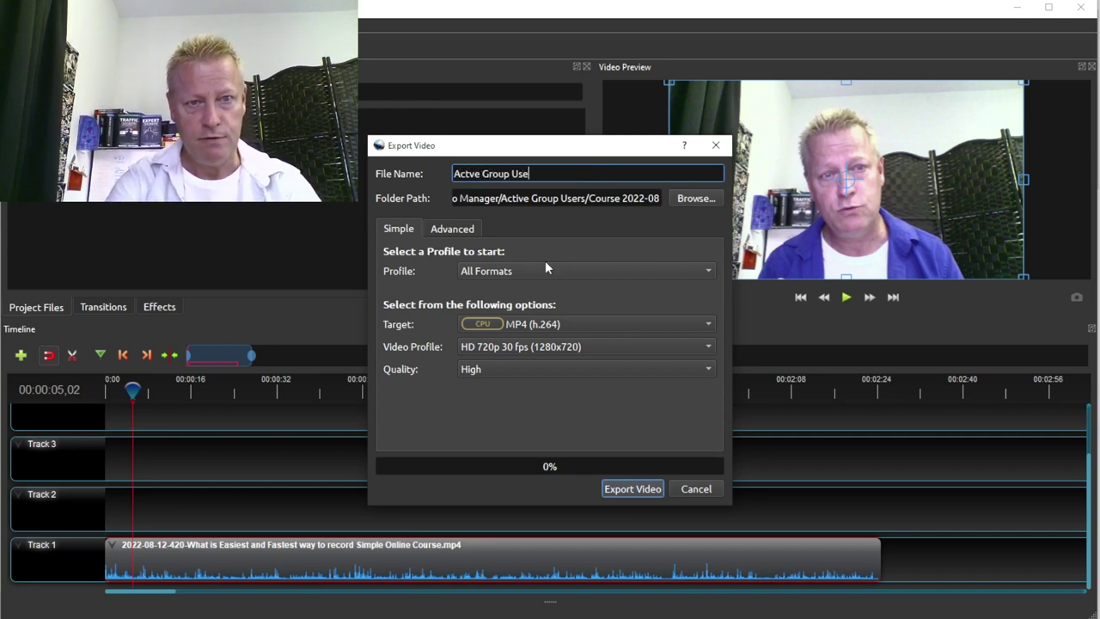
{"action": "type", "text": "rs - "}
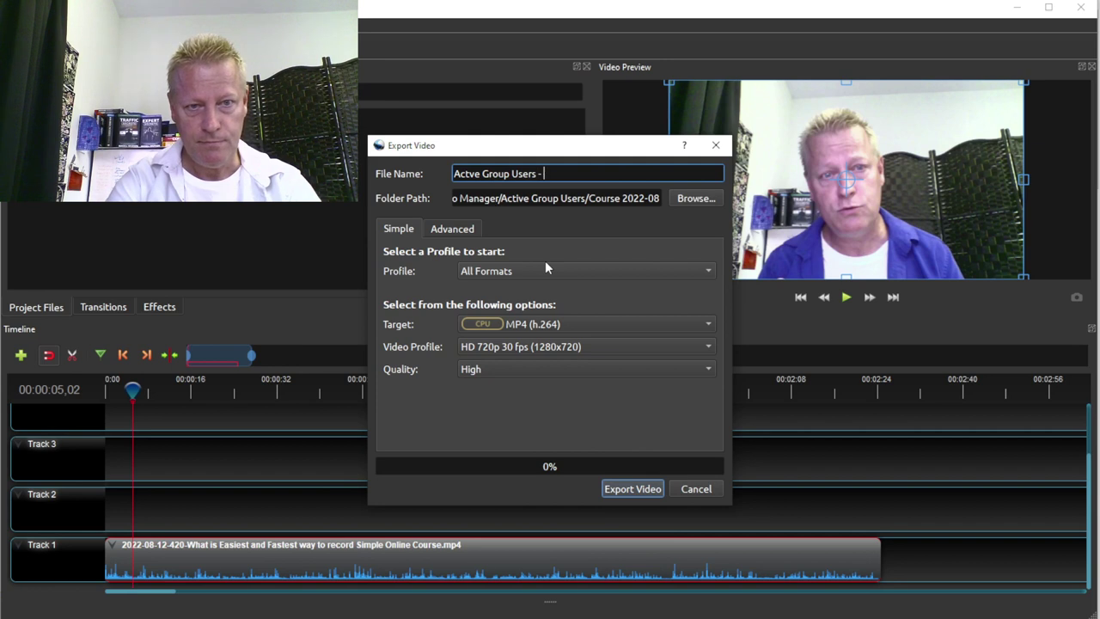
{"action": "type", "text": "01 Introduction"}
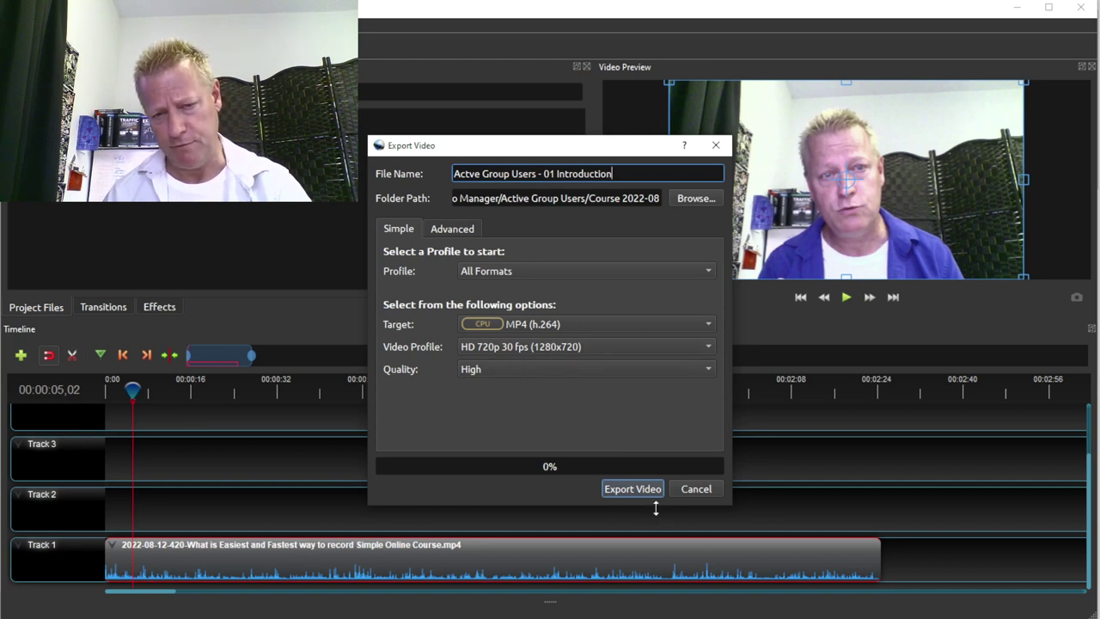
Export the trimmed lesson as a video and close the finished export dialog.
{"action": "left_click", "coordinate": [635, 490]}
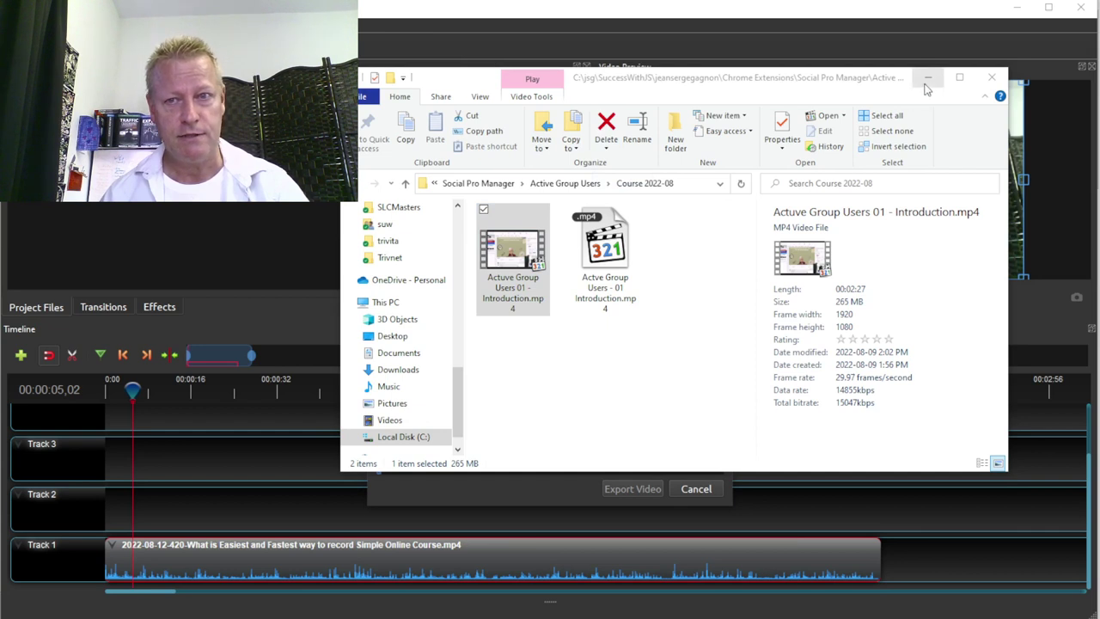
{"action": "left_click", "coordinate": [521, 492]}
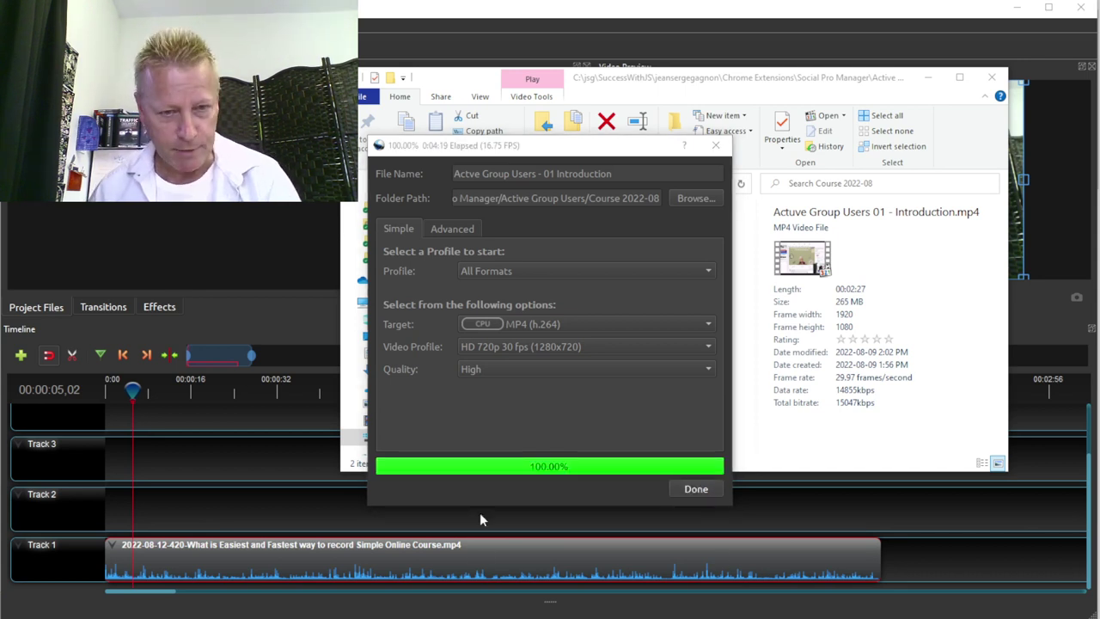
{"action": "left_click", "coordinate": [696, 492]}
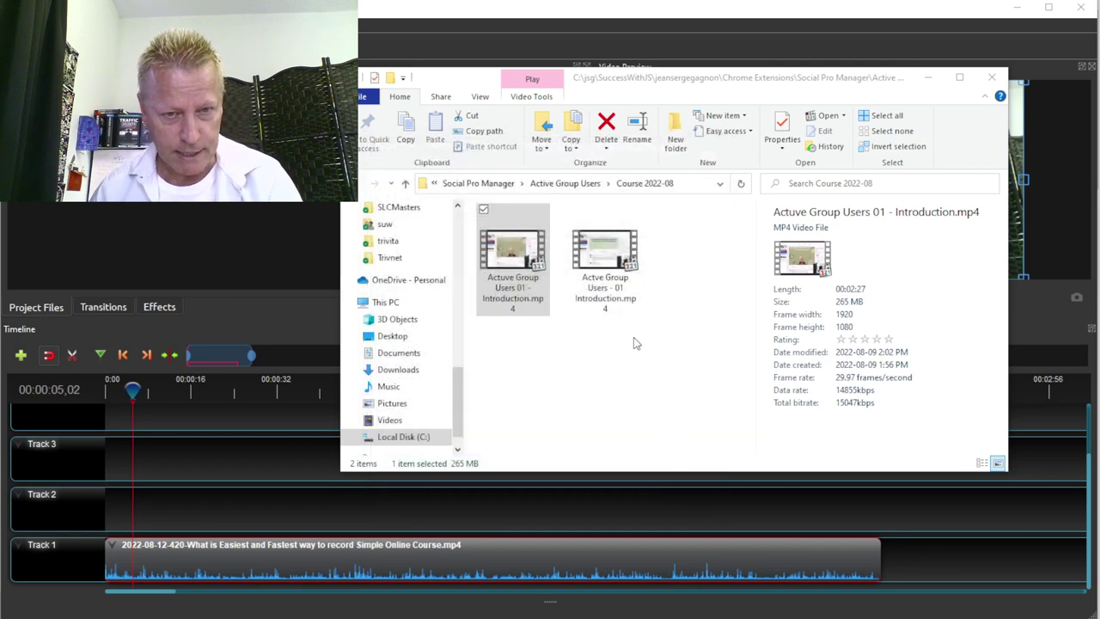
Compare the length and frame size details of the two exported introduction videos in the Course 2022-08 folder.
{"action": "left_click", "coordinate": [606, 256]}
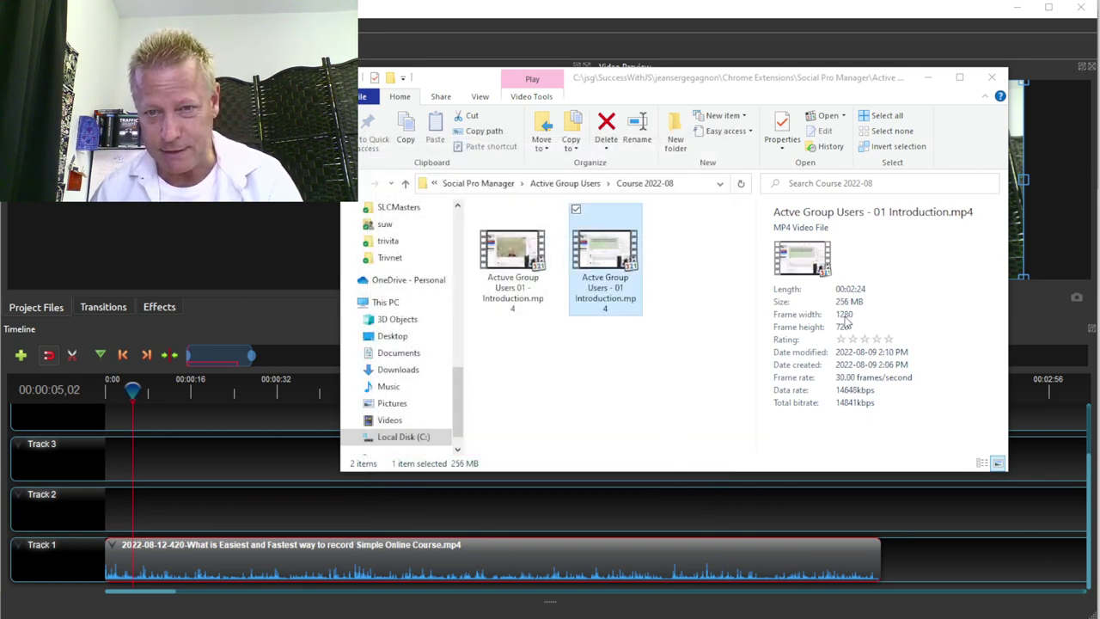
{"action": "left_click", "coordinate": [520, 275]}
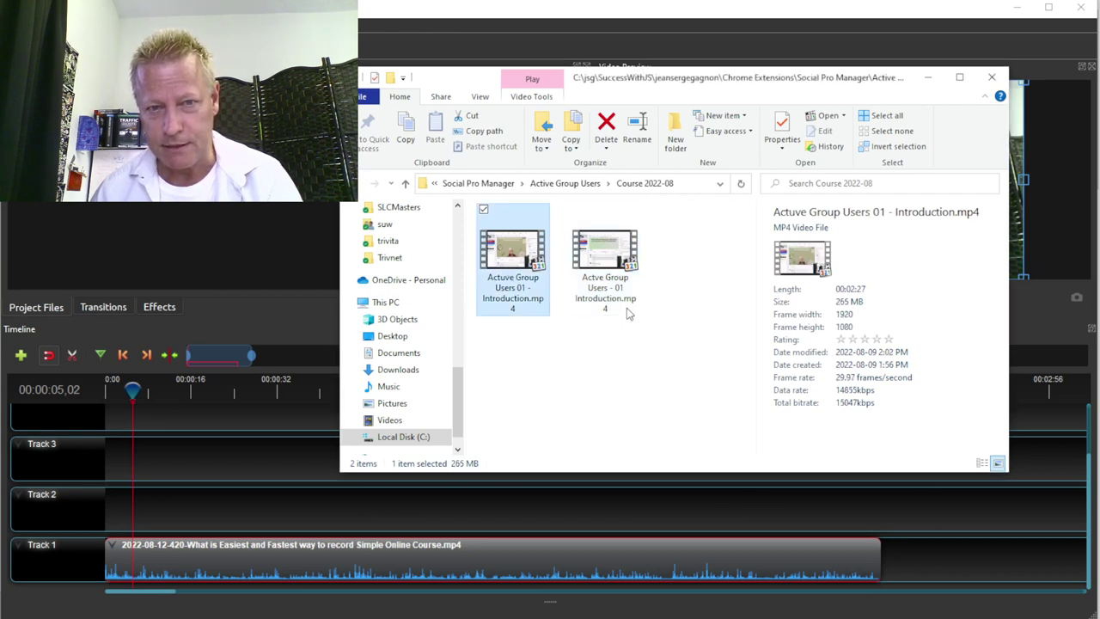
{"action": "left_click", "coordinate": [605, 262]}
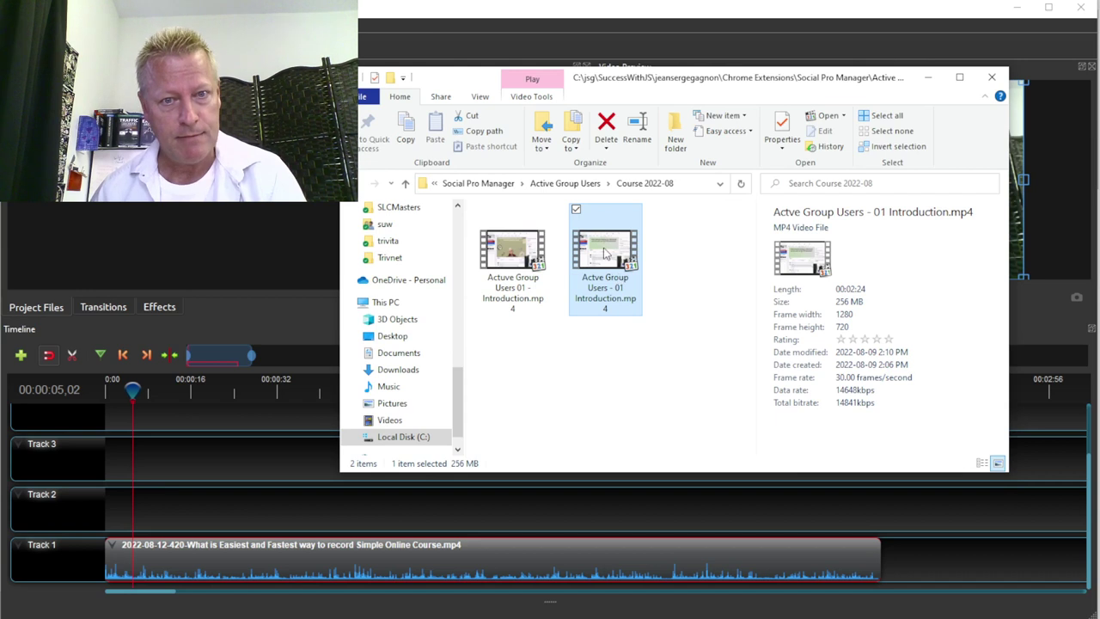
Play the newly exported introduction video, check its opening and its last seconds, then close the media player.
{"action": "double_click", "coordinate": [634, 293]}
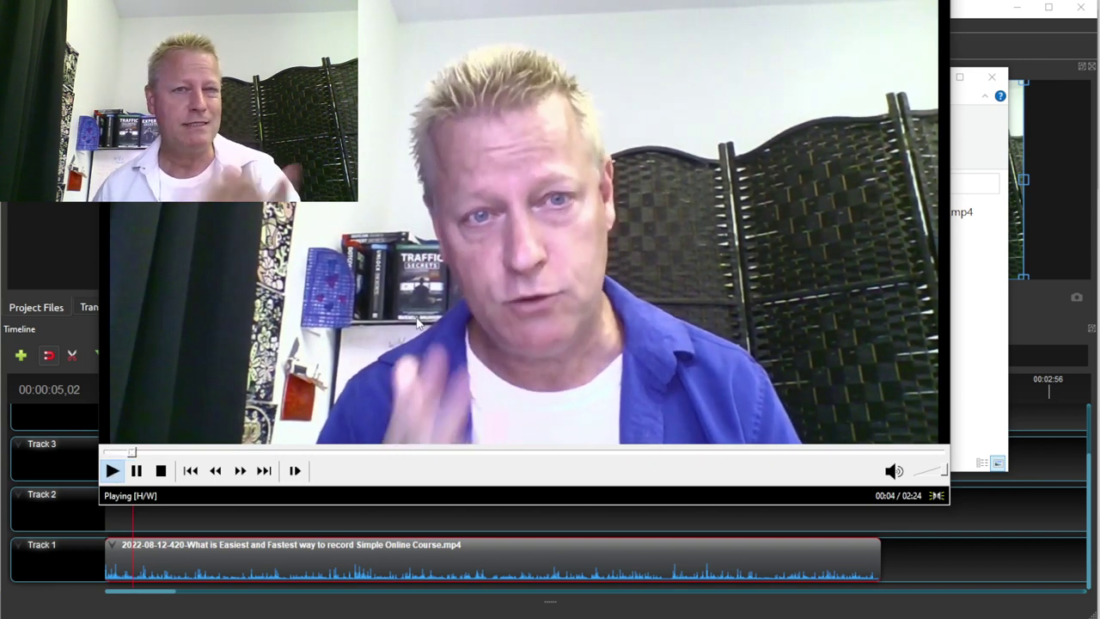
{"action": "left_click", "coordinate": [486, 318]}
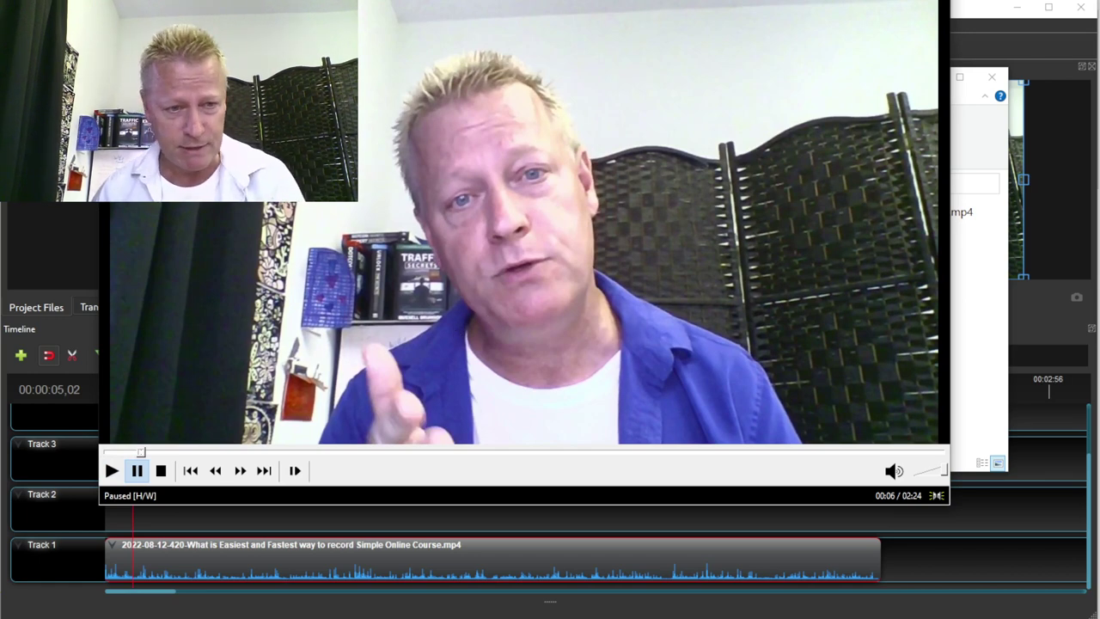
{"action": "left_click_drag", "start_coordinate": [141, 452], "coordinate": [936, 456]}
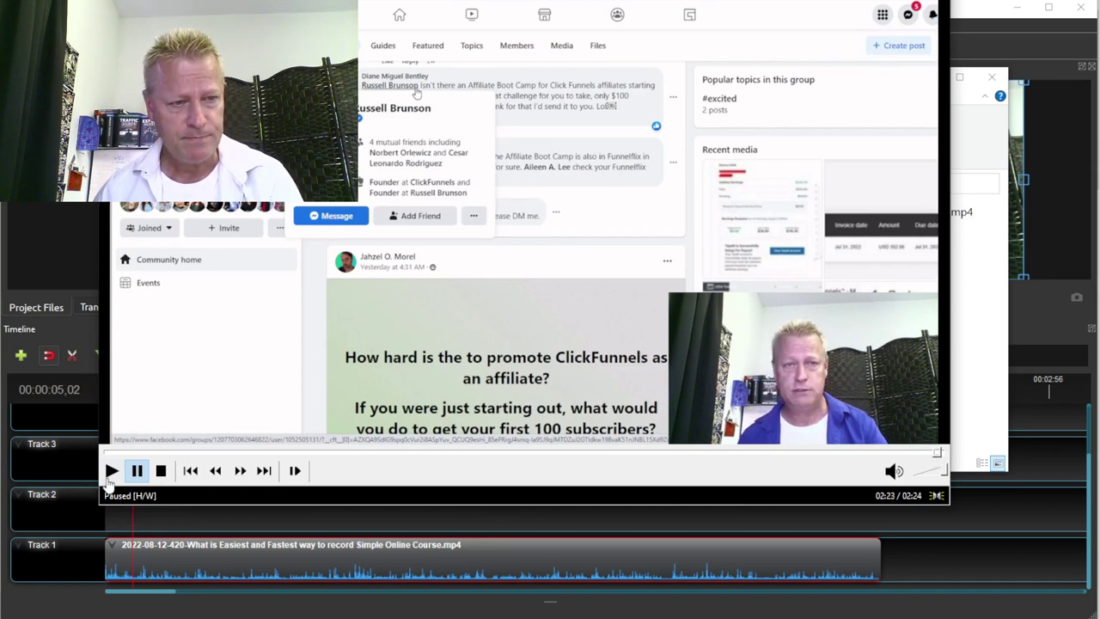
{"action": "left_click", "coordinate": [111, 470]}
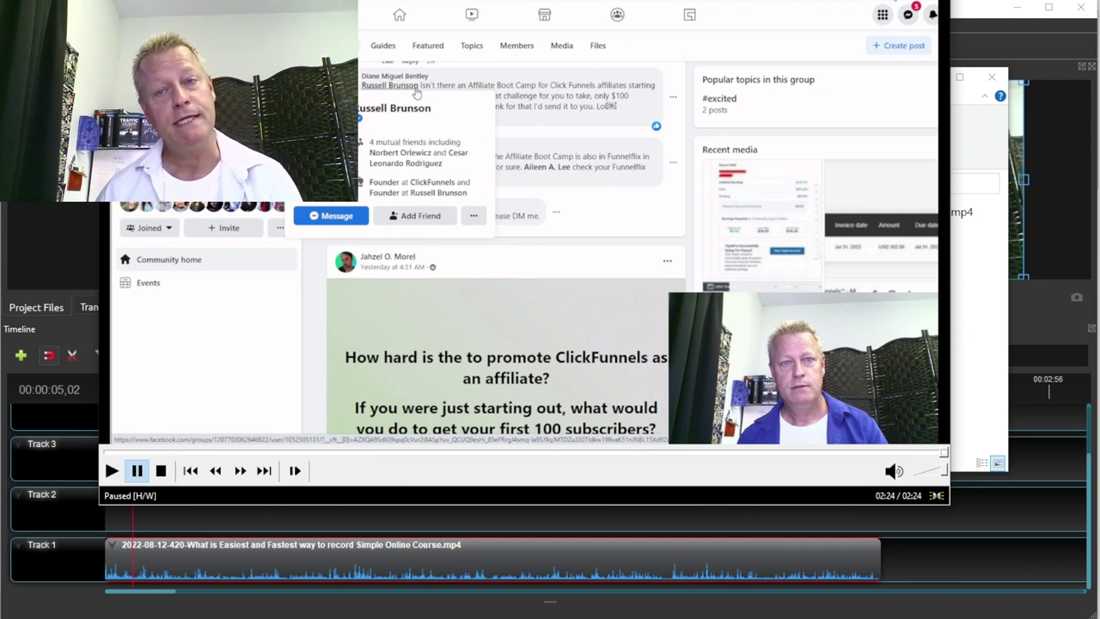
{"action": "key", "text": "alt+F4"}
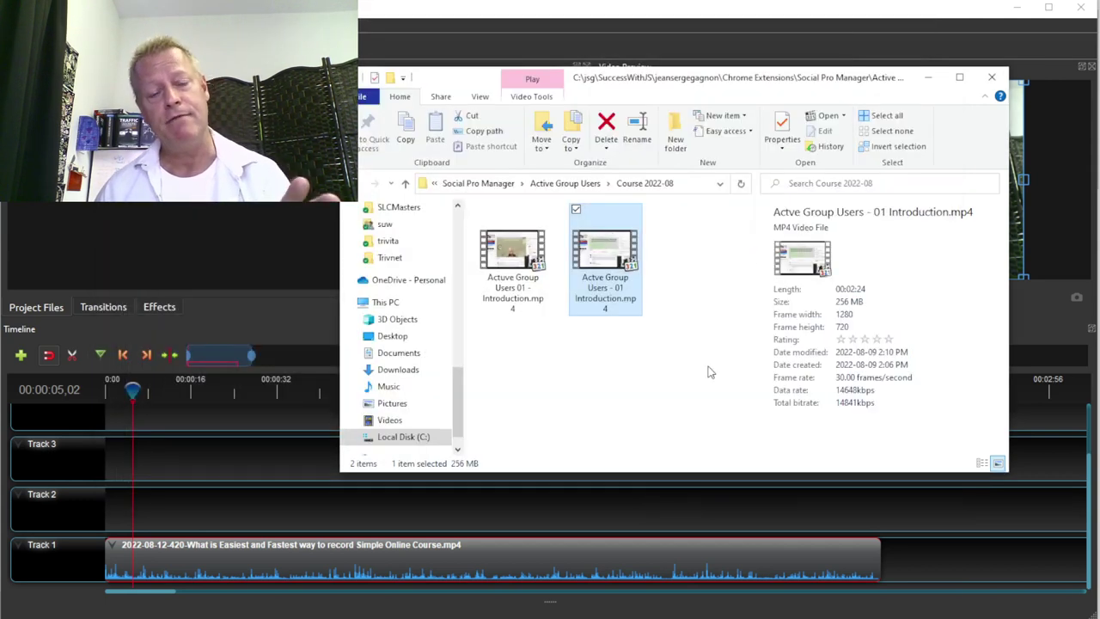
Delete the older export Actuve Group Users 01 - Introduction.mp4 from the Course 2022-08 folder.
{"action": "left_click", "coordinate": [525, 267]}
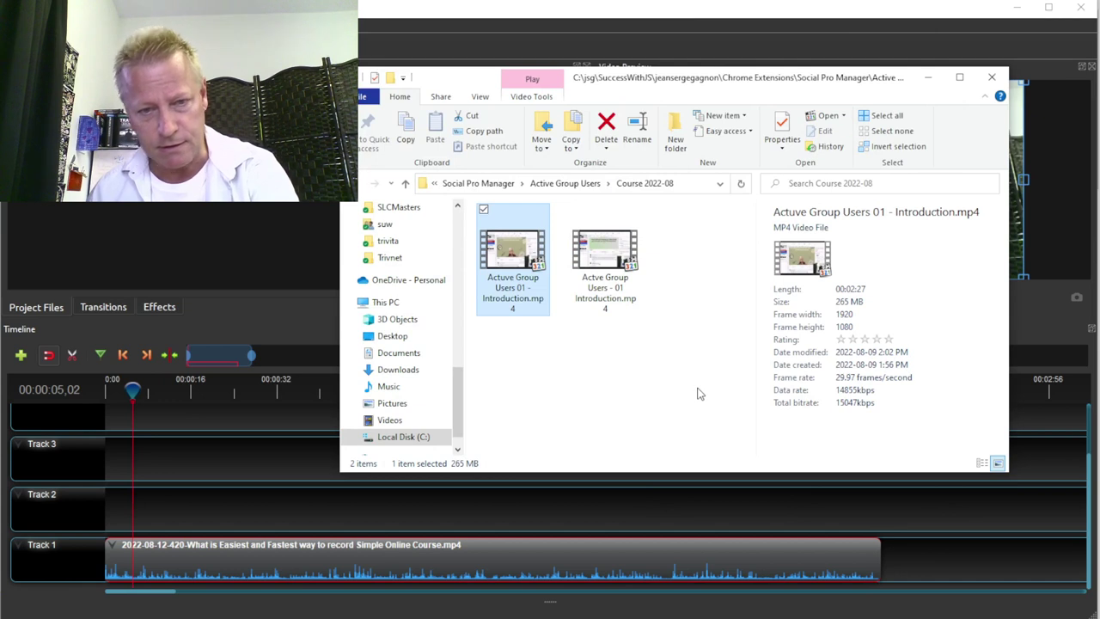
{"action": "key", "text": "Delete"}
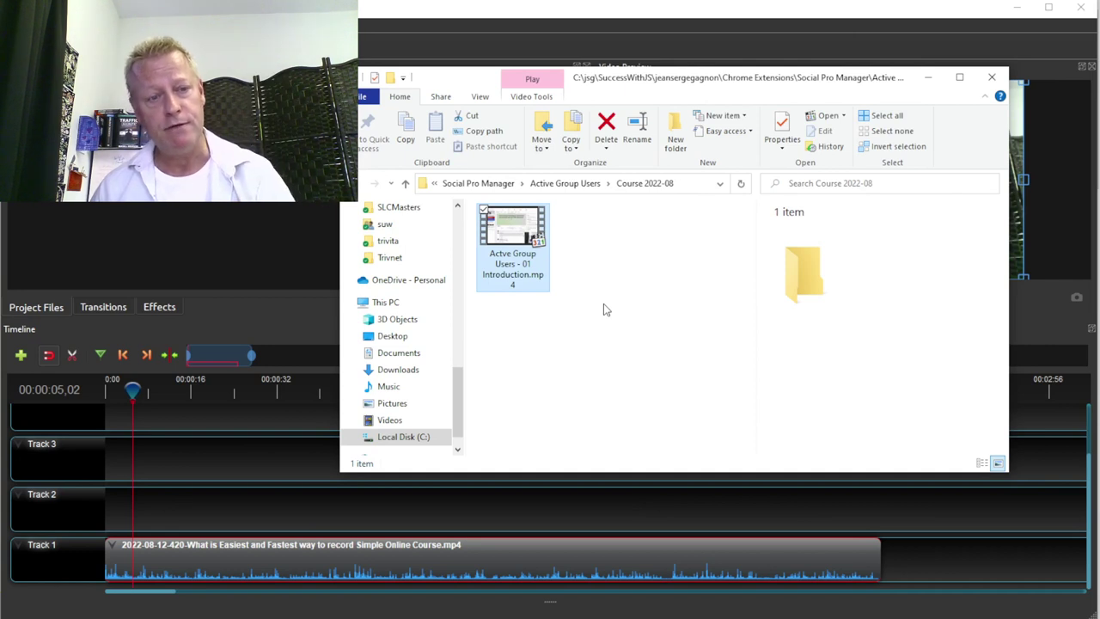
{"action": "left_click", "coordinate": [925, 559]}
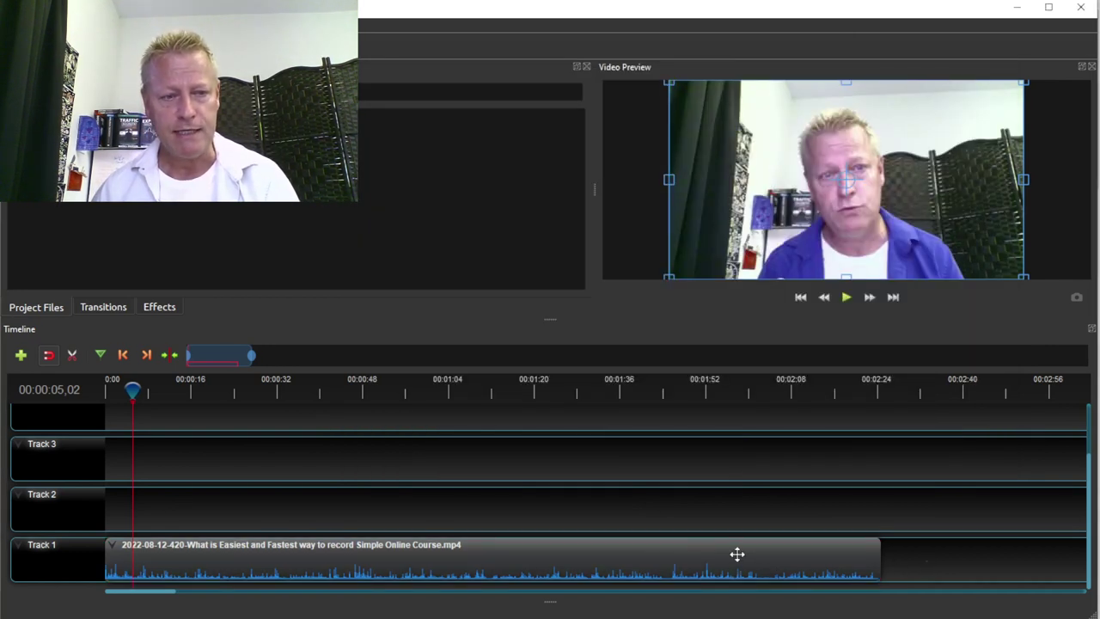
{"action": "left_click_drag", "start_coordinate": [60, 120], "coordinate": [238, 513]}
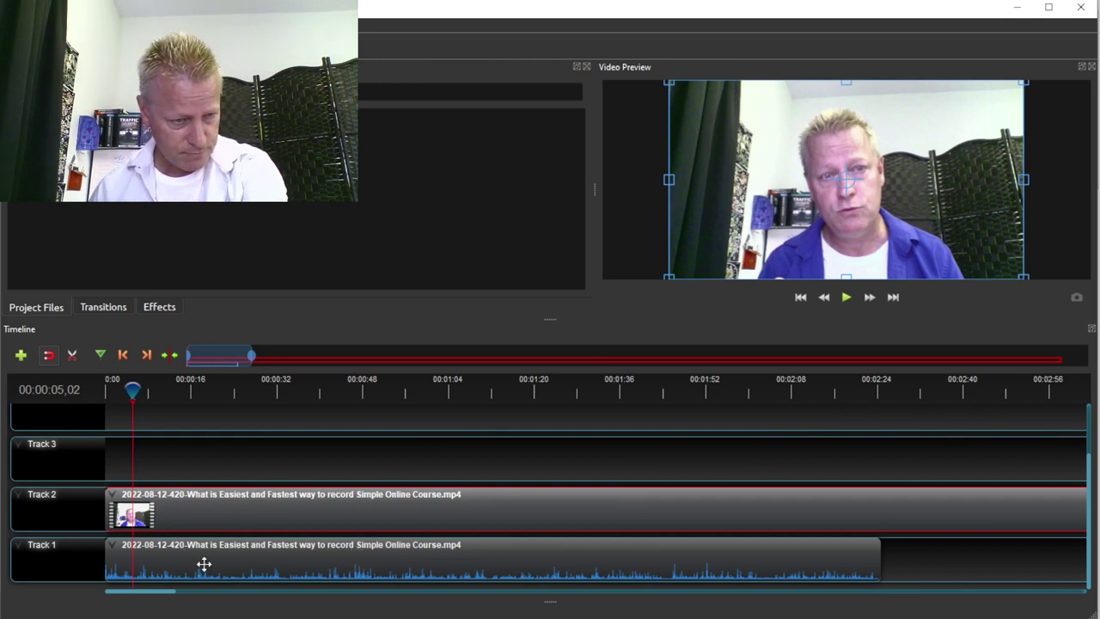
{"action": "left_click", "coordinate": [214, 554]}
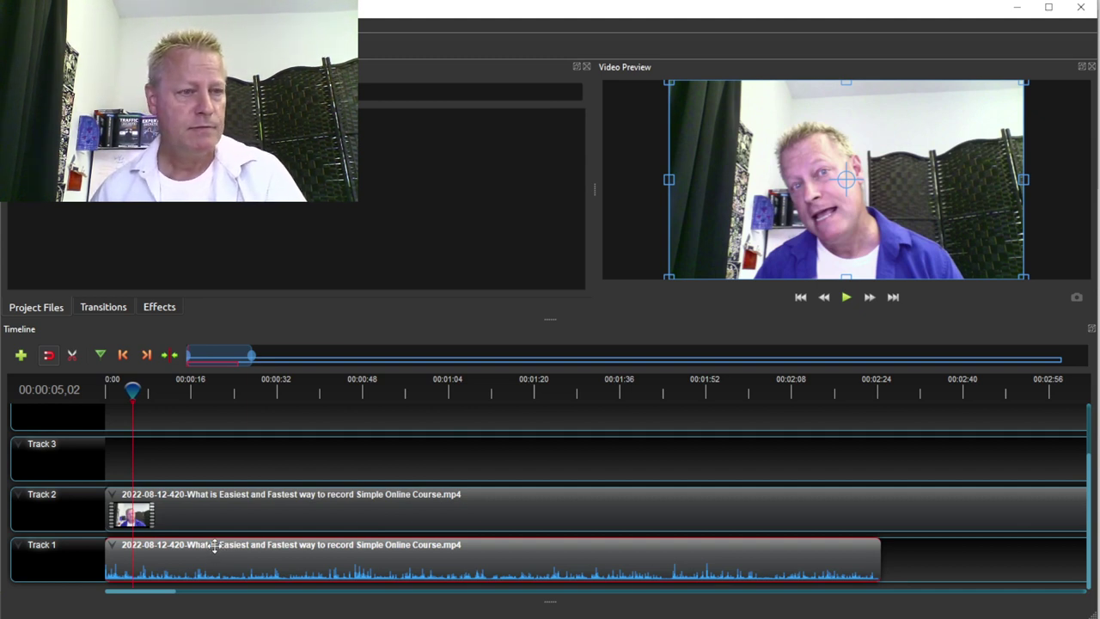
{"action": "key", "text": "Delete"}
{"action": "left_click_drag", "start_coordinate": [341, 503], "coordinate": [331, 548]}
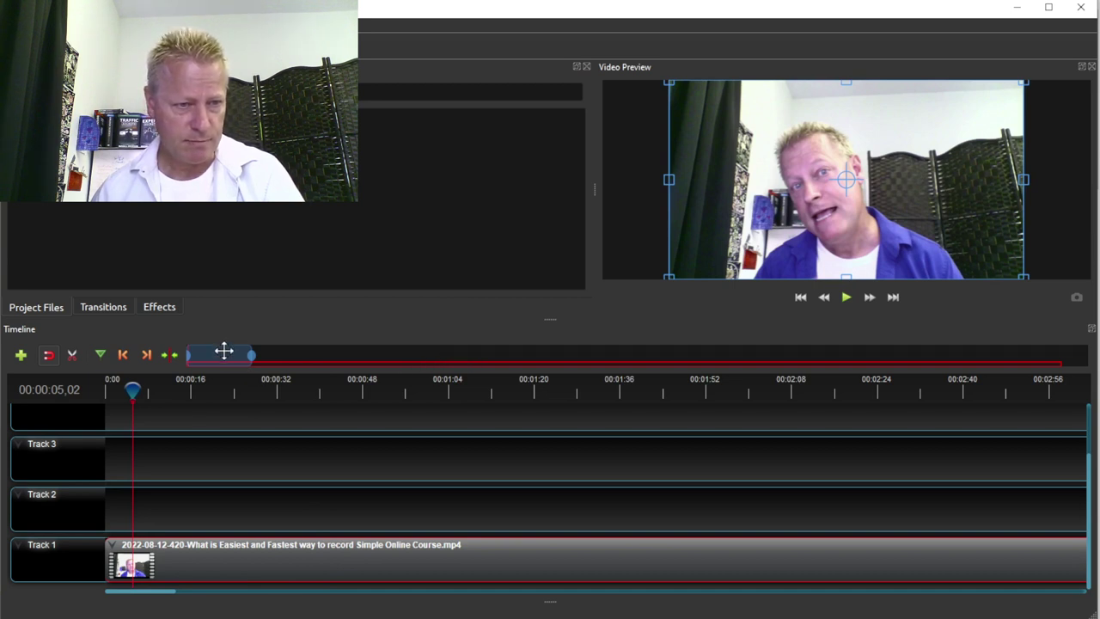
{"action": "left_click_drag", "start_coordinate": [224, 350], "coordinate": [678, 354]}
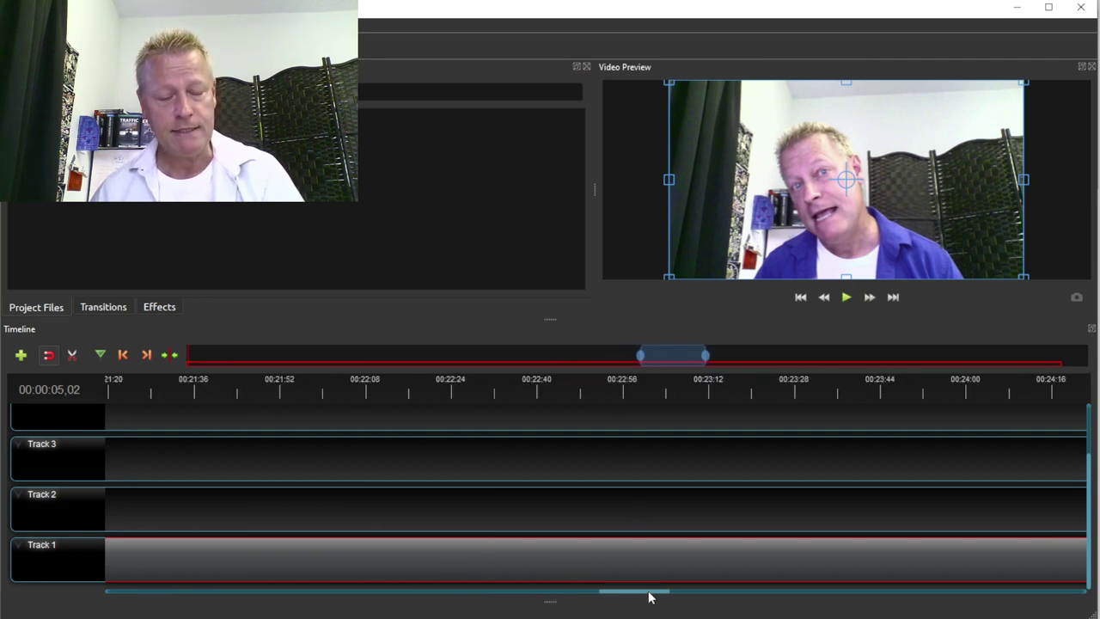
{"action": "left_click_drag", "start_coordinate": [623, 597], "coordinate": [100, 596]}
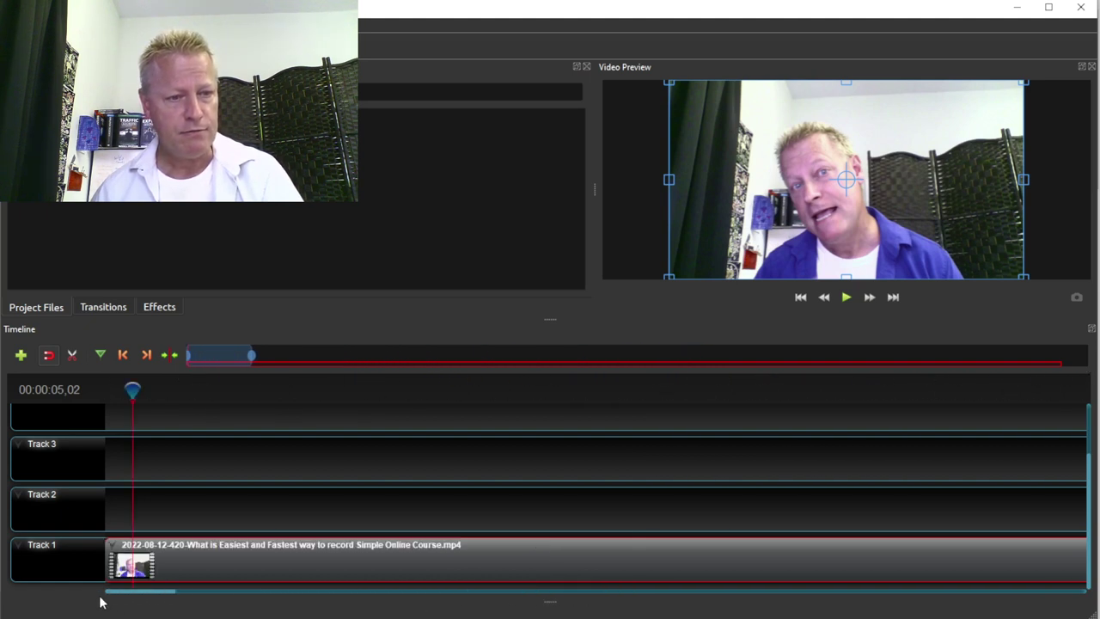
{"action": "right_click", "coordinate": [233, 559]}
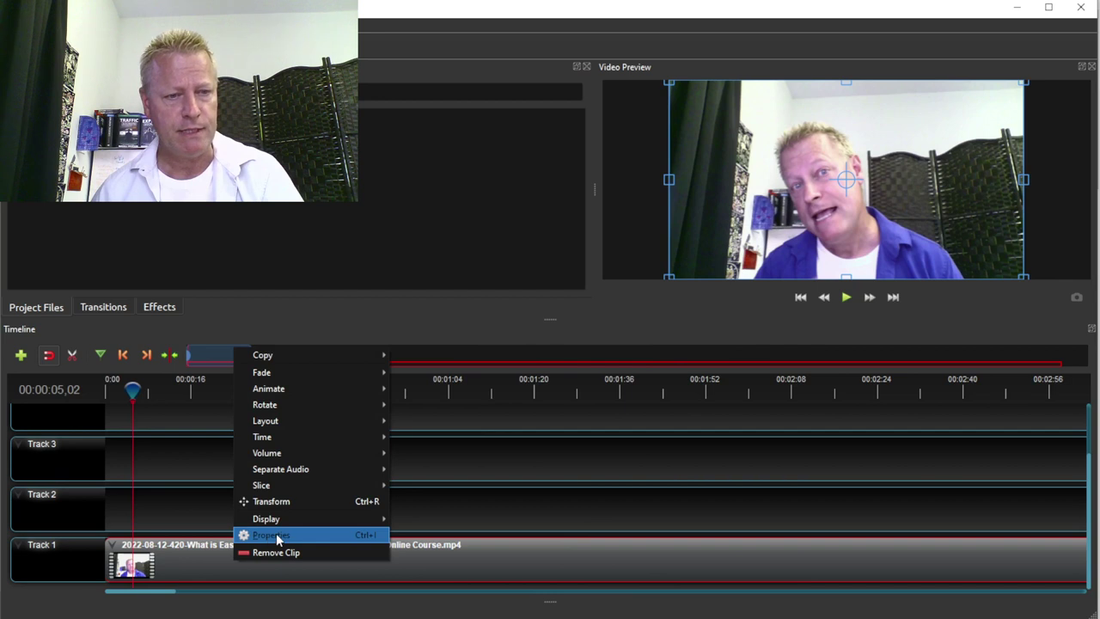
{"action": "mouse_move", "coordinate": [276, 520]}
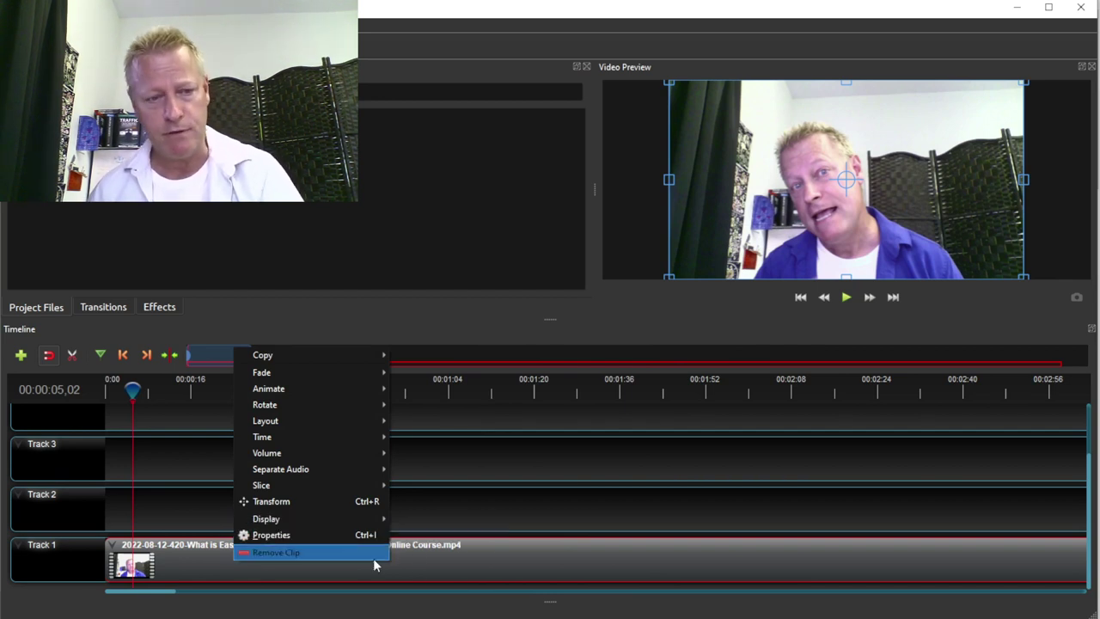
{"action": "left_click", "coordinate": [518, 567]}
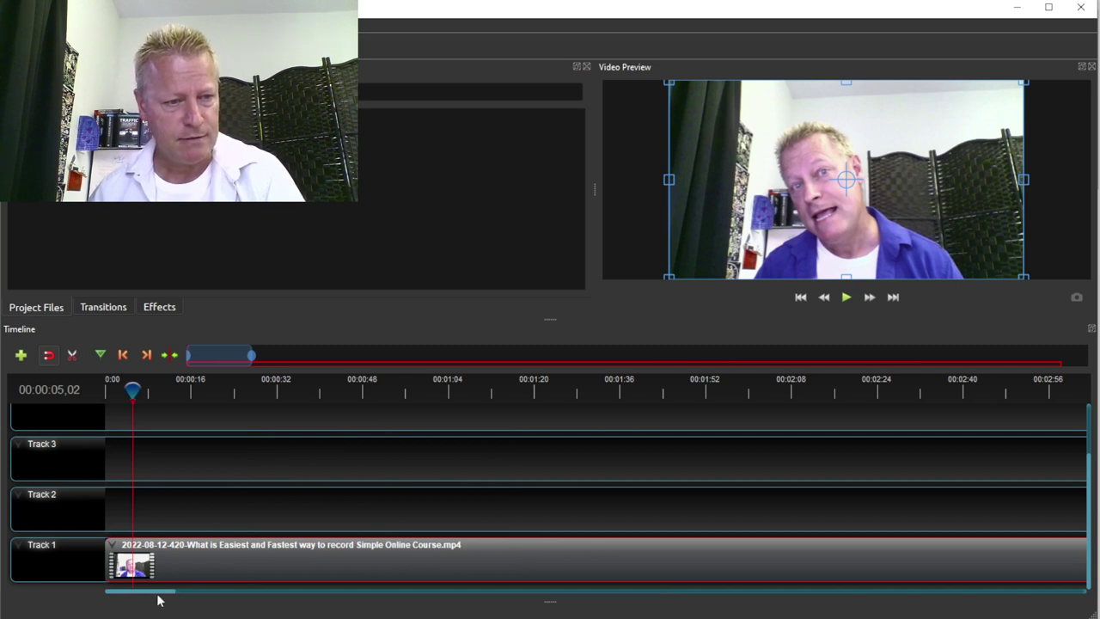
Preview the full recording around 23:27 to 23:43 on the timeline.
{"action": "left_click_drag", "start_coordinate": [219, 356], "coordinate": [697, 364]}
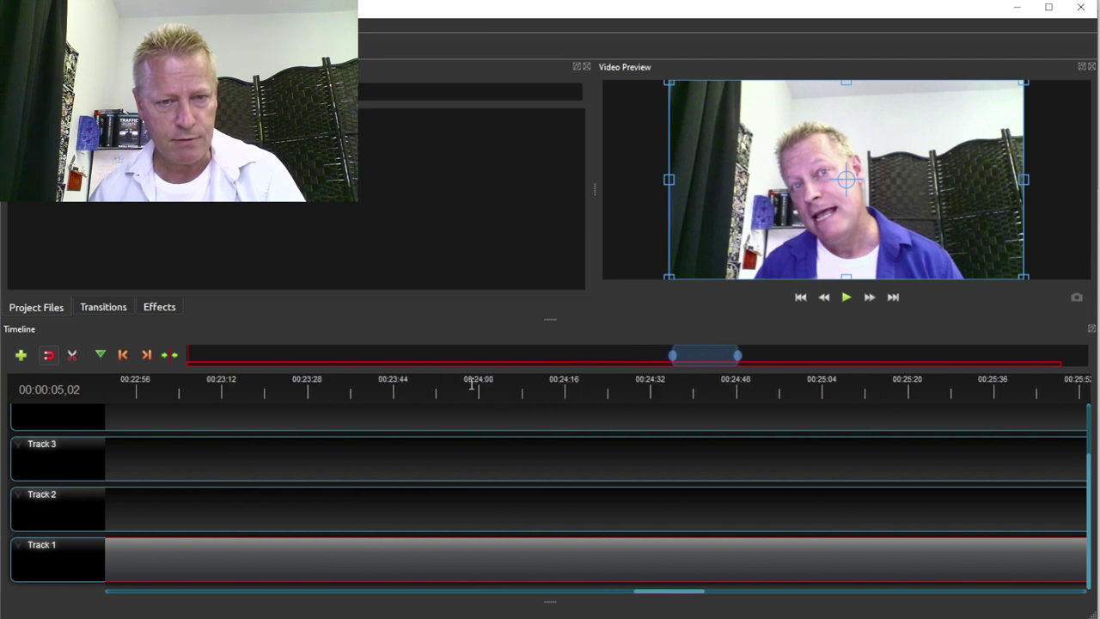
{"action": "left_click", "coordinate": [304, 393]}
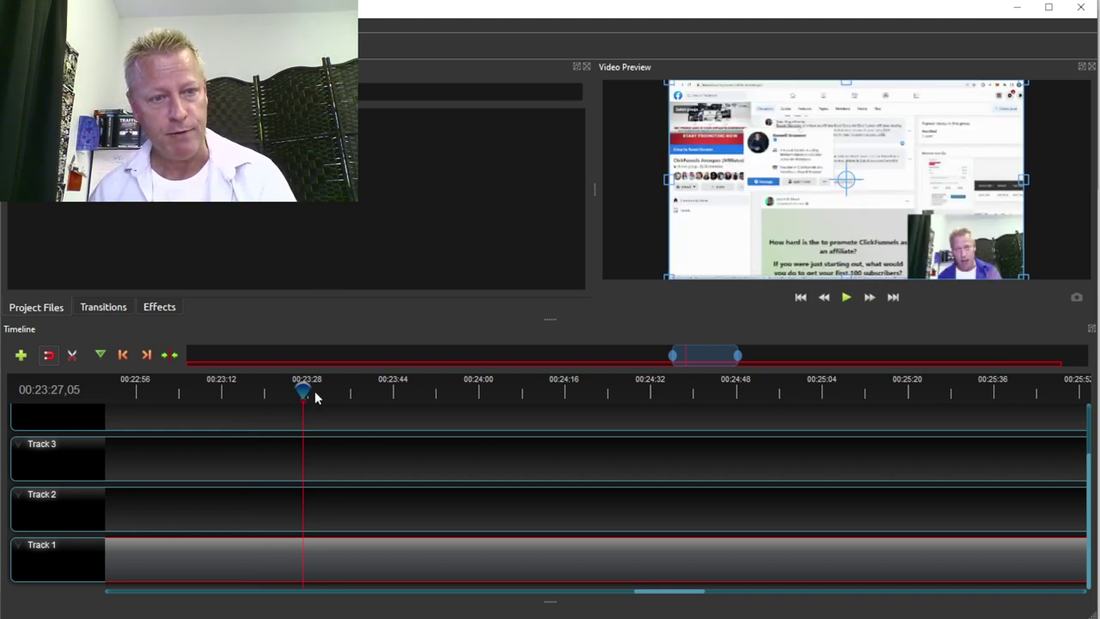
{"action": "left_click_drag", "start_coordinate": [306, 391], "coordinate": [370, 391]}
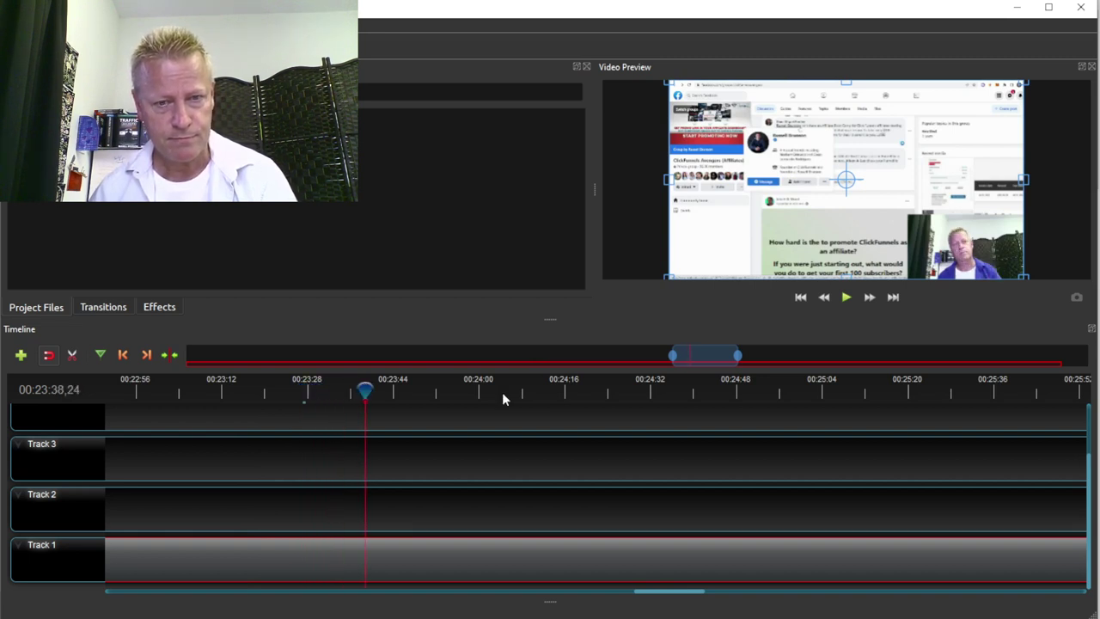
{"action": "left_click", "coordinate": [846, 297]}
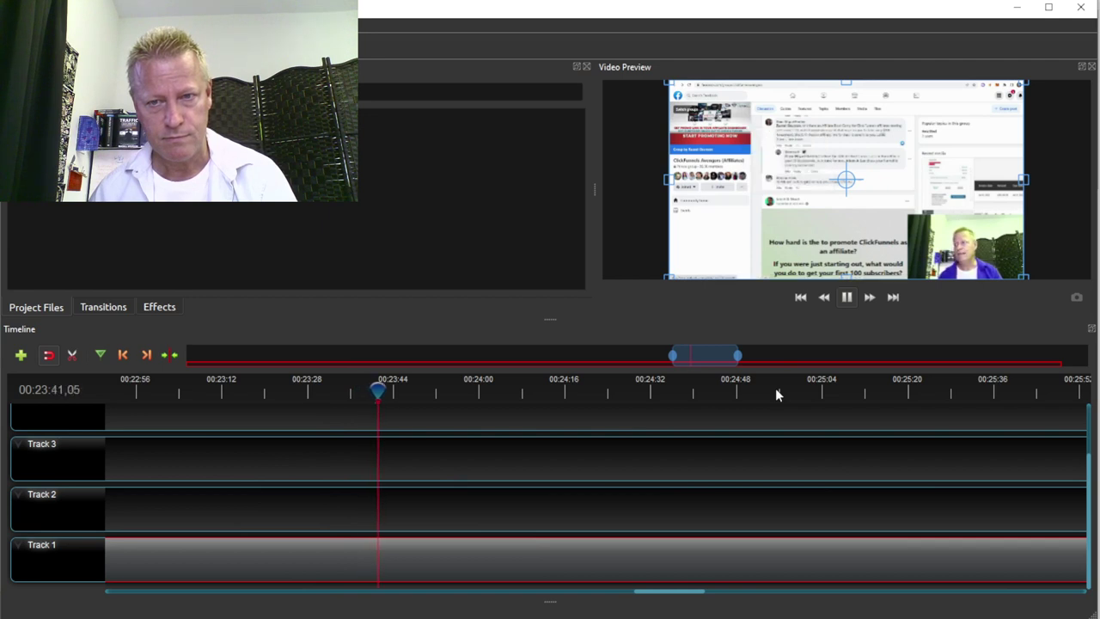
{"action": "left_click", "coordinate": [846, 297]}
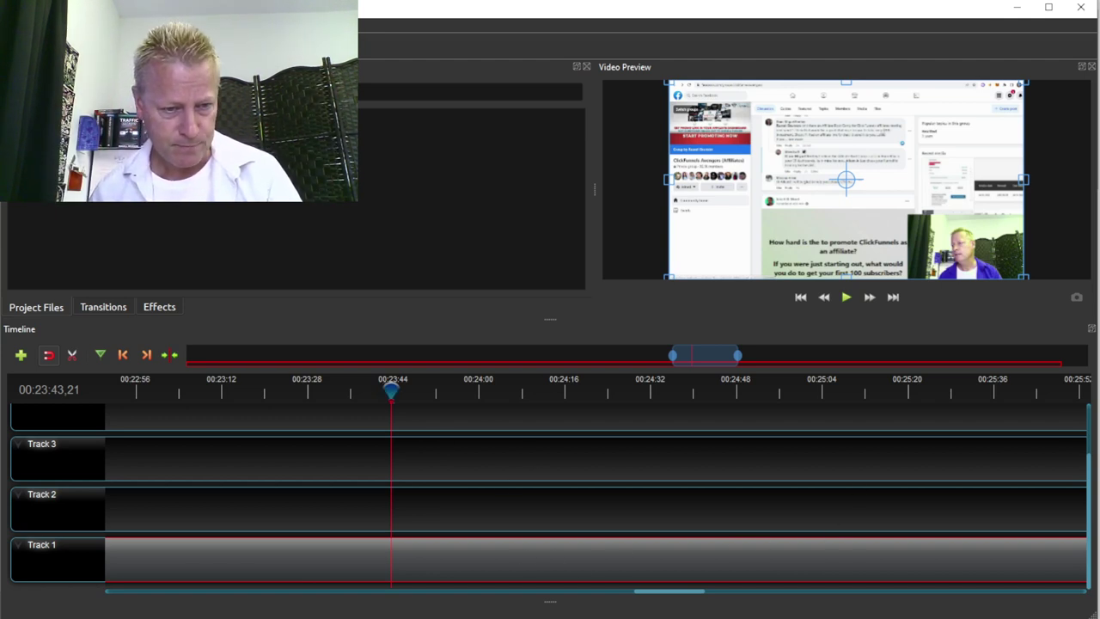
{"action": "mouse_move", "coordinate": [370, 617]}
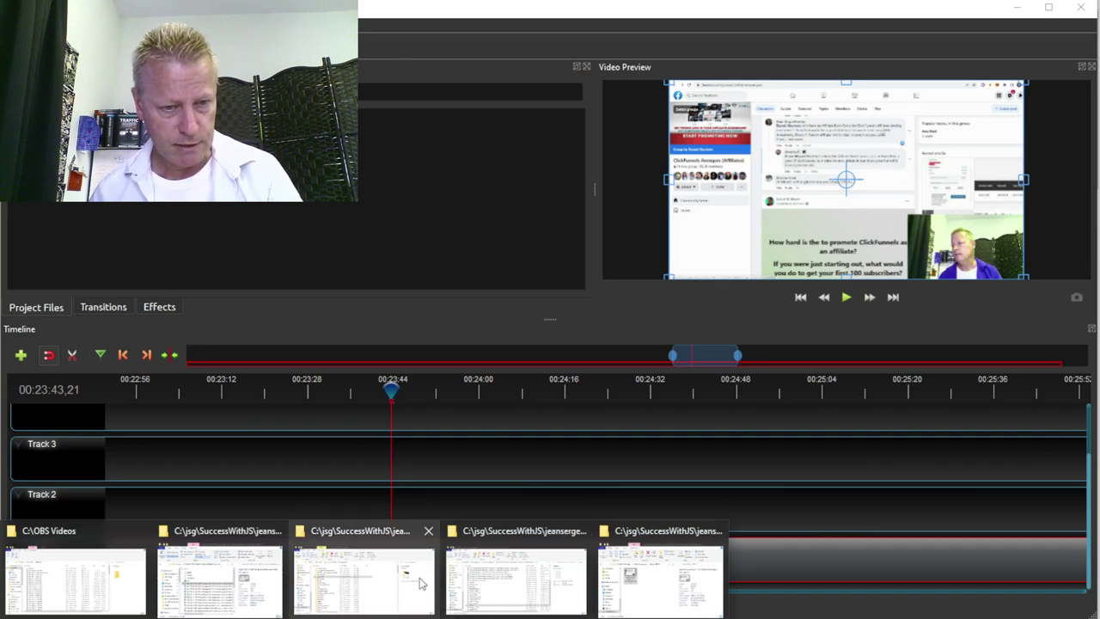
{"action": "left_click", "coordinate": [649, 571]}
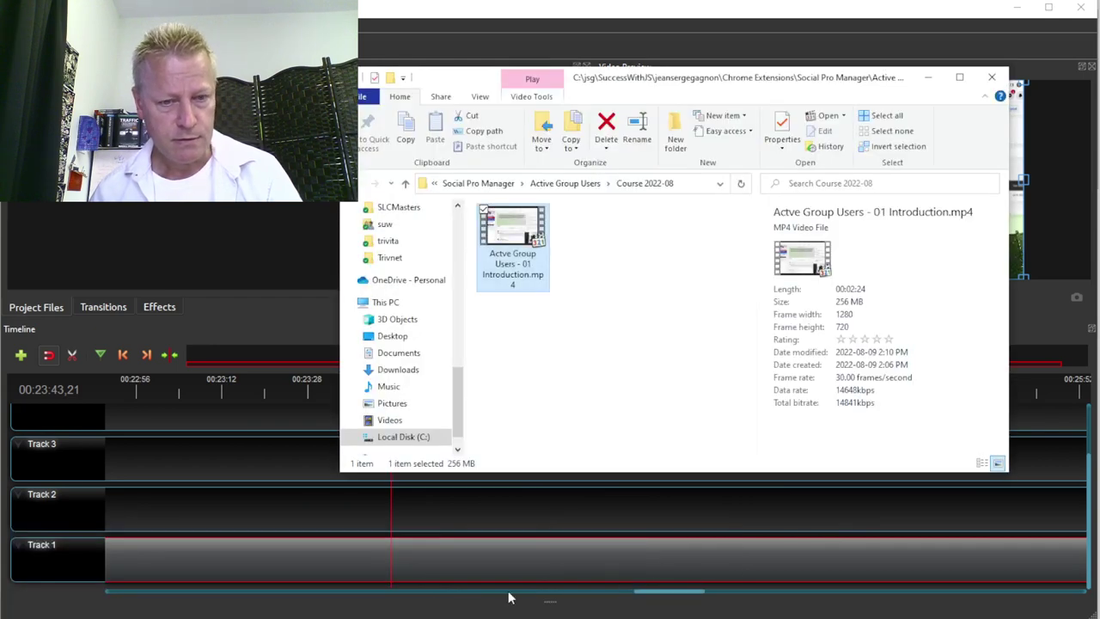
{"action": "left_click", "coordinate": [371, 617]}
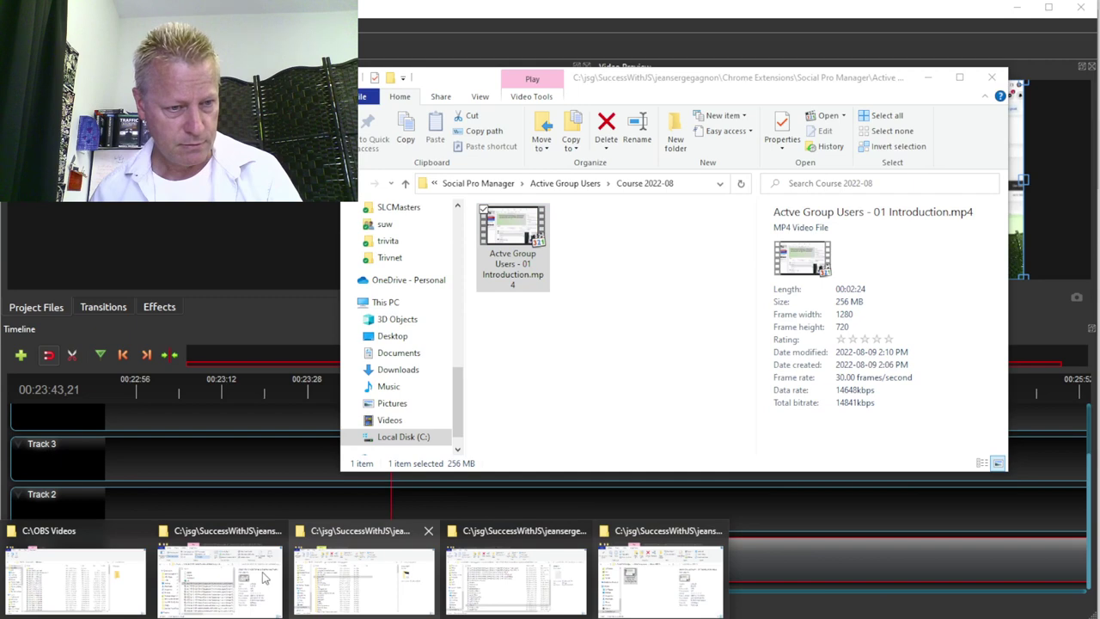
{"action": "left_click", "coordinate": [271, 583]}
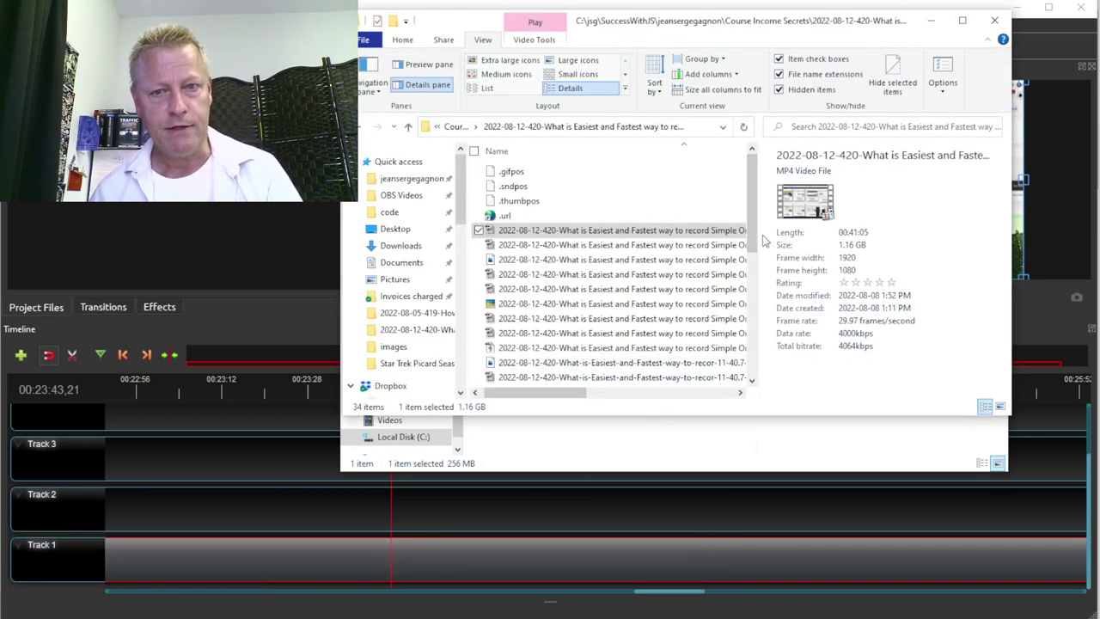
{"action": "left_click_drag", "start_coordinate": [755, 236], "coordinate": [755, 275]}
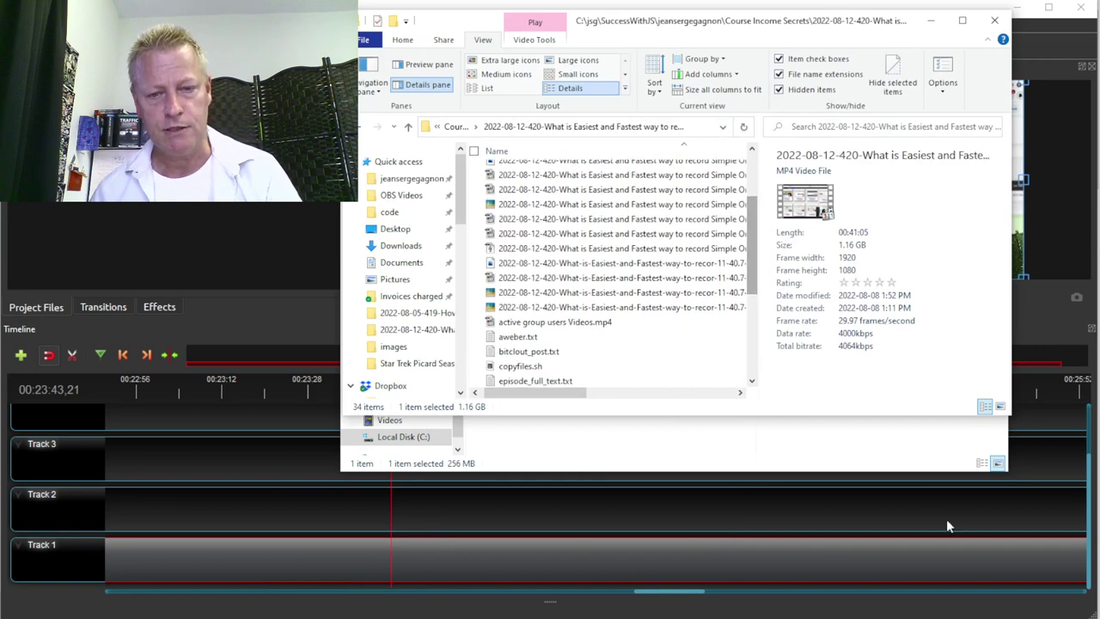
Review the numbered list of course questions in the notes.txt file.
{"action": "left_click", "coordinate": [842, 612]}
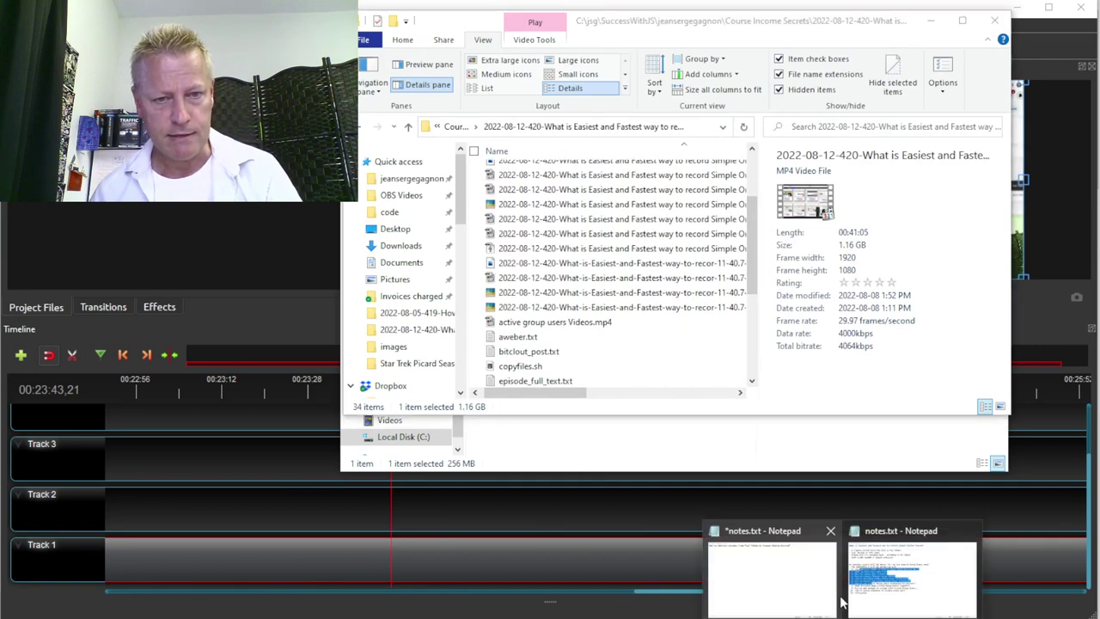
{"action": "left_click", "coordinate": [905, 567]}
{"action": "left_click", "coordinate": [366, 316]}
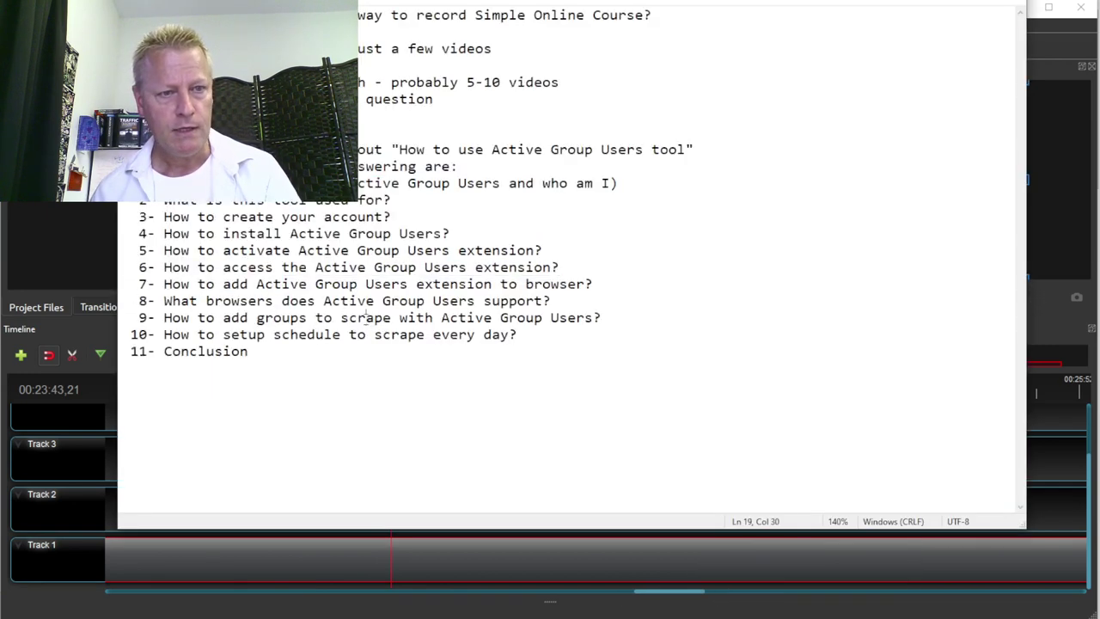
{"action": "left_click_drag", "start_coordinate": [249, 199], "coordinate": [298, 334]}
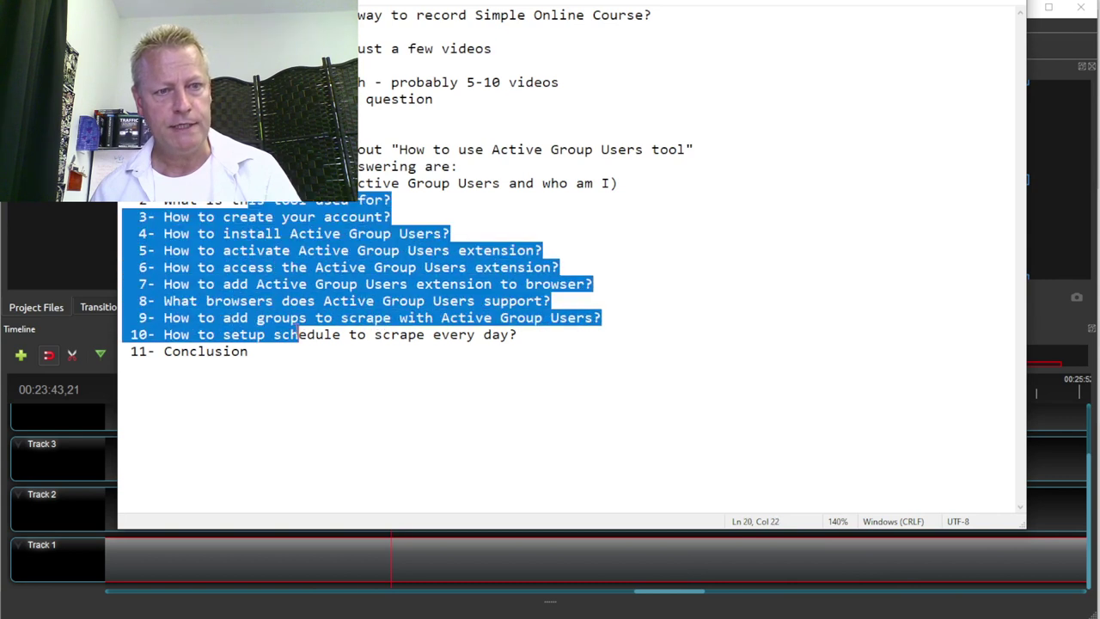
{"action": "left_click", "coordinate": [368, 337]}
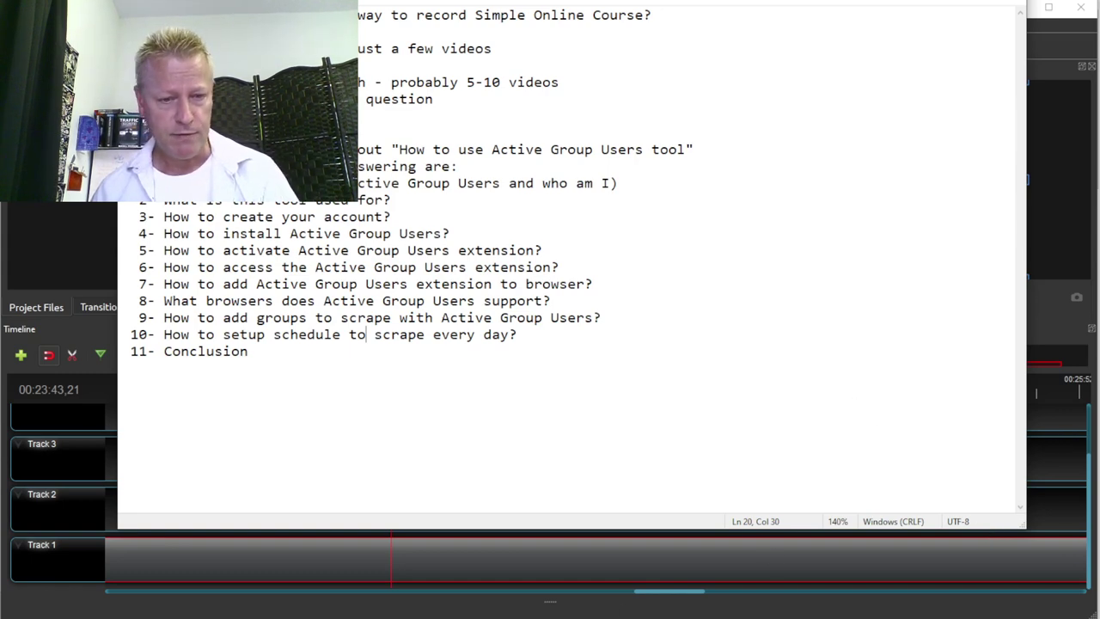
Import active group users Videos.mp4 from the recording folder into the OpenShot project files.
{"action": "mouse_move", "coordinate": [284, 610]}
{"action": "left_click", "coordinate": [255, 589]}
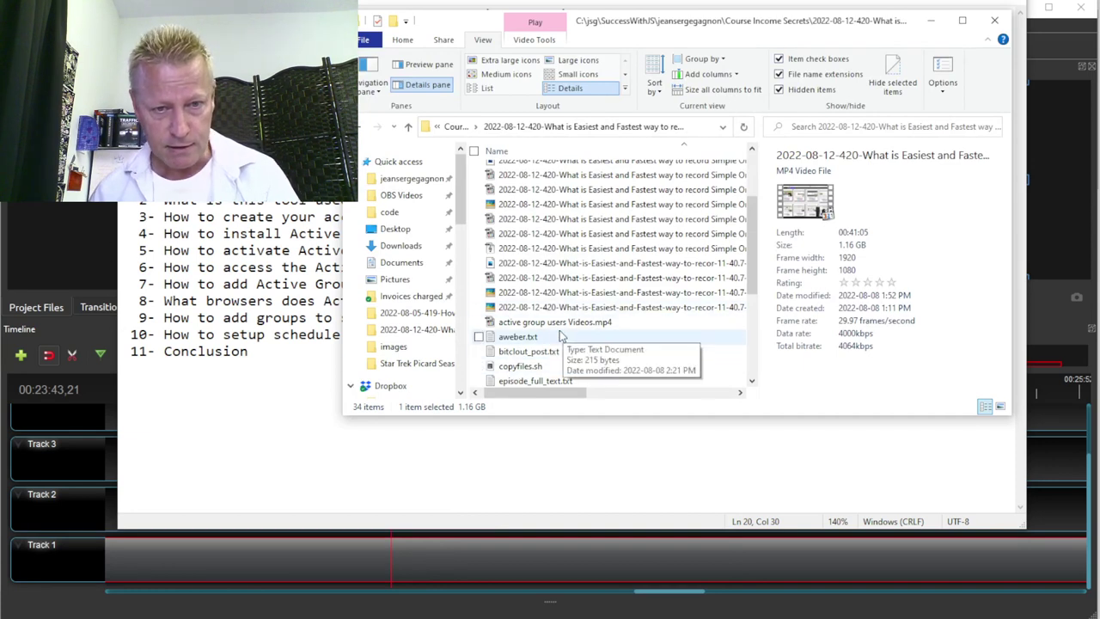
{"action": "left_click_drag", "start_coordinate": [552, 329], "coordinate": [70, 217]}
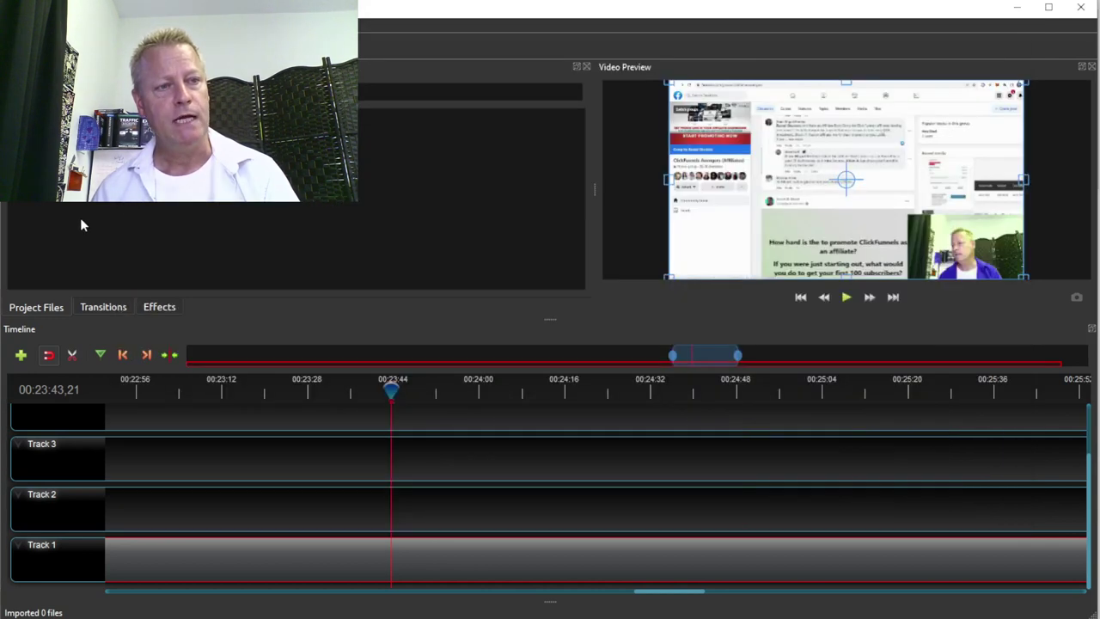
Place active group users Videos.mp4 on Track 3 near 00:22:56 and move it down to Track 2.
{"action": "left_click_drag", "start_coordinate": [148, 261], "coordinate": [128, 510]}
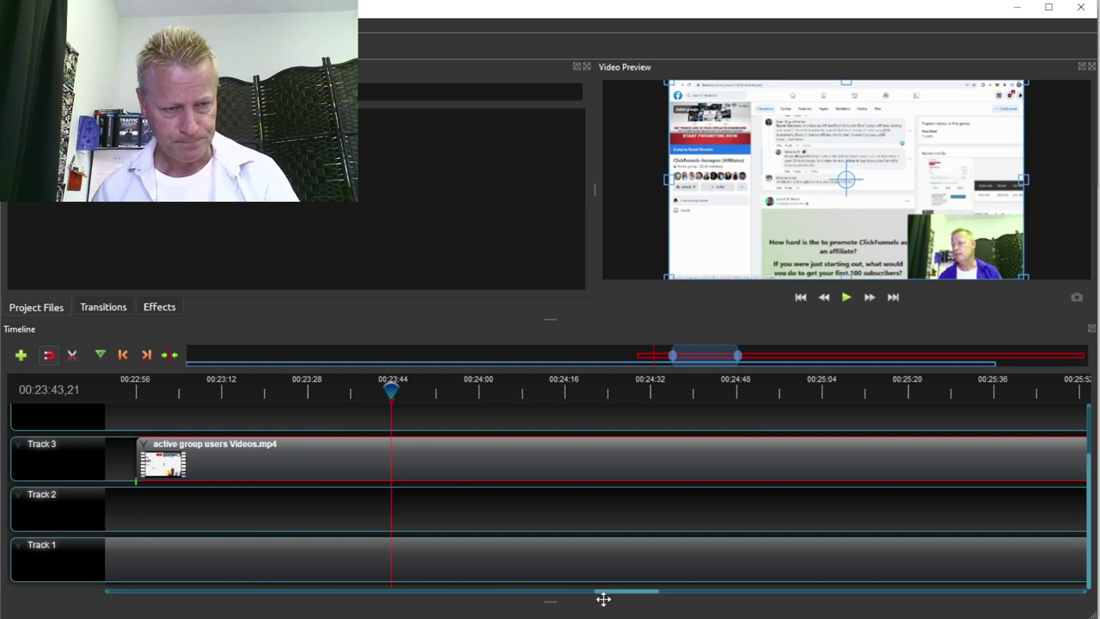
{"action": "left_click_drag", "start_coordinate": [231, 458], "coordinate": [218, 503]}
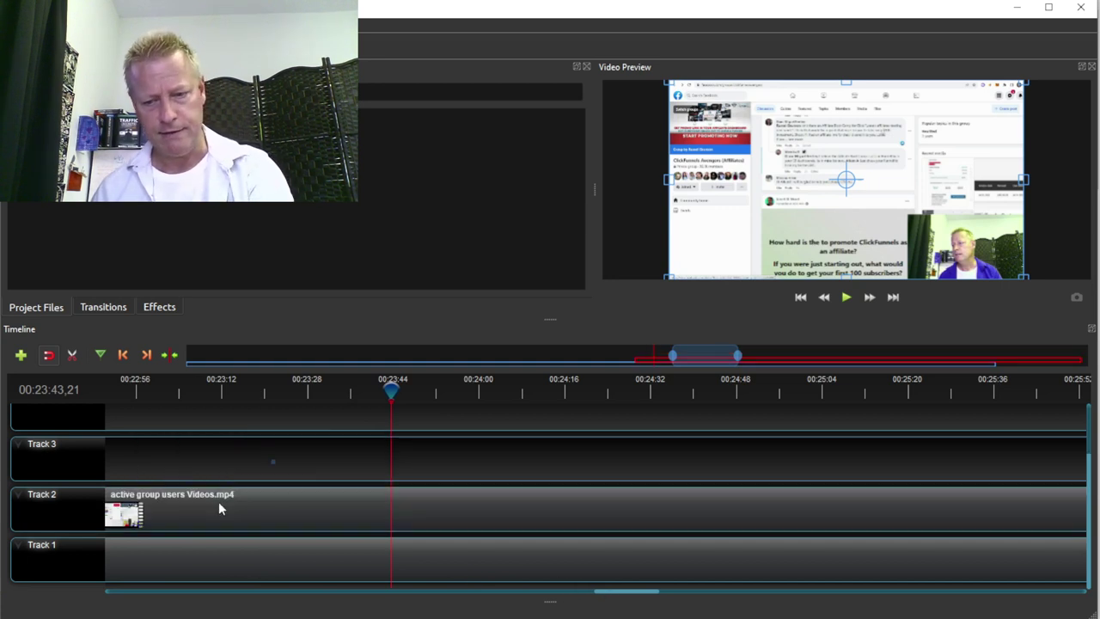
Clear the clips from Tracks 1 and 2 and place active group users Videos.mp4 at the start of Track 1.
{"action": "left_click", "coordinate": [278, 513]}
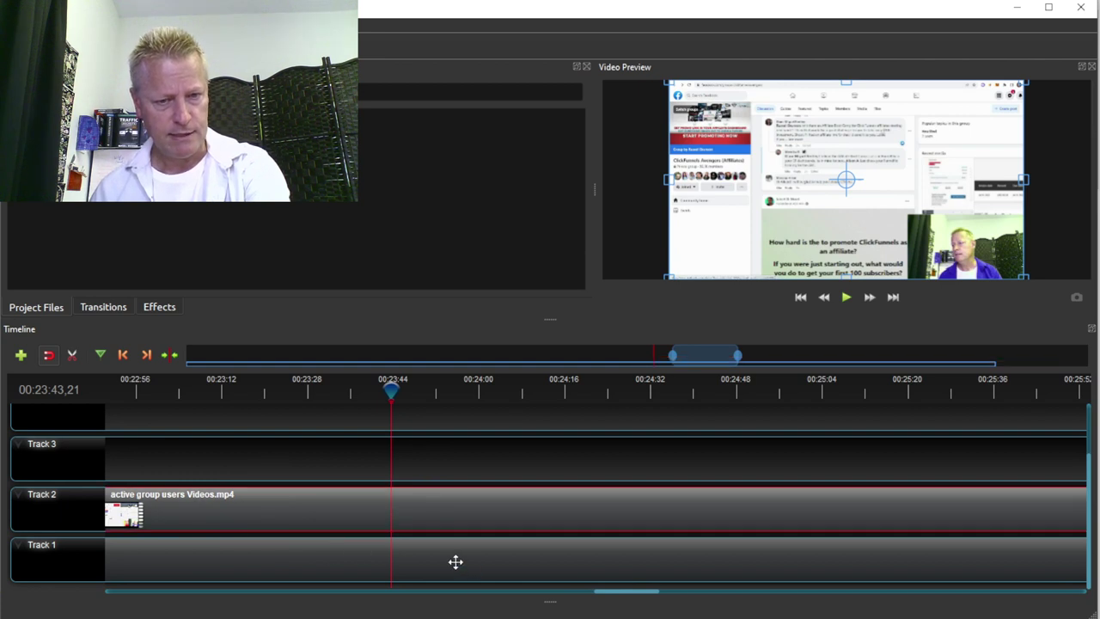
{"action": "key", "text": "Delete"}
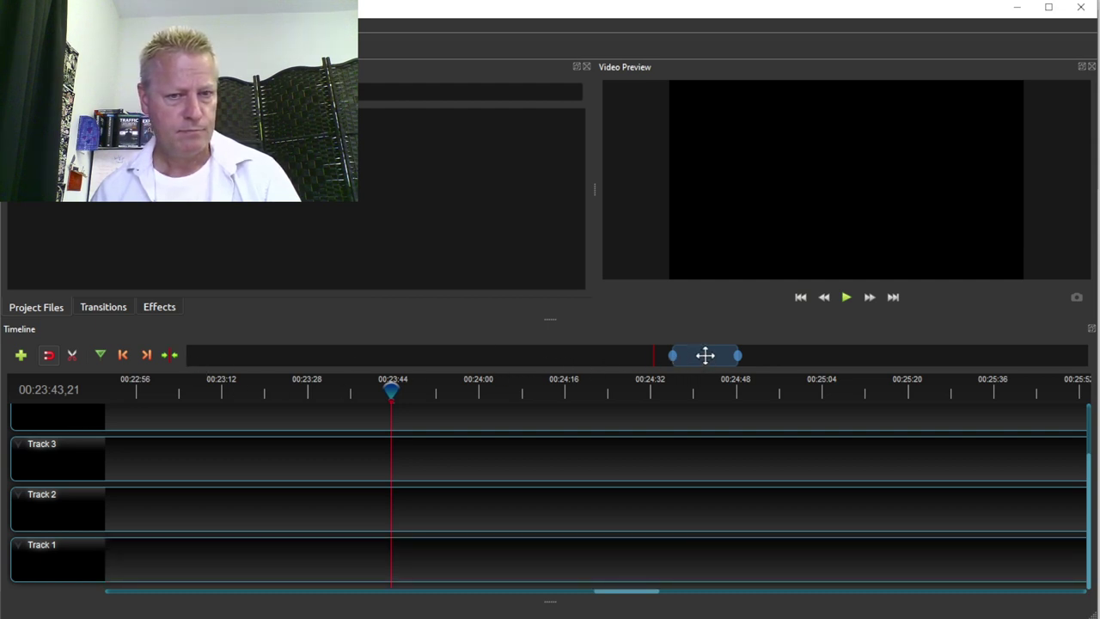
{"action": "left_click_drag", "start_coordinate": [685, 356], "coordinate": [142, 371]}
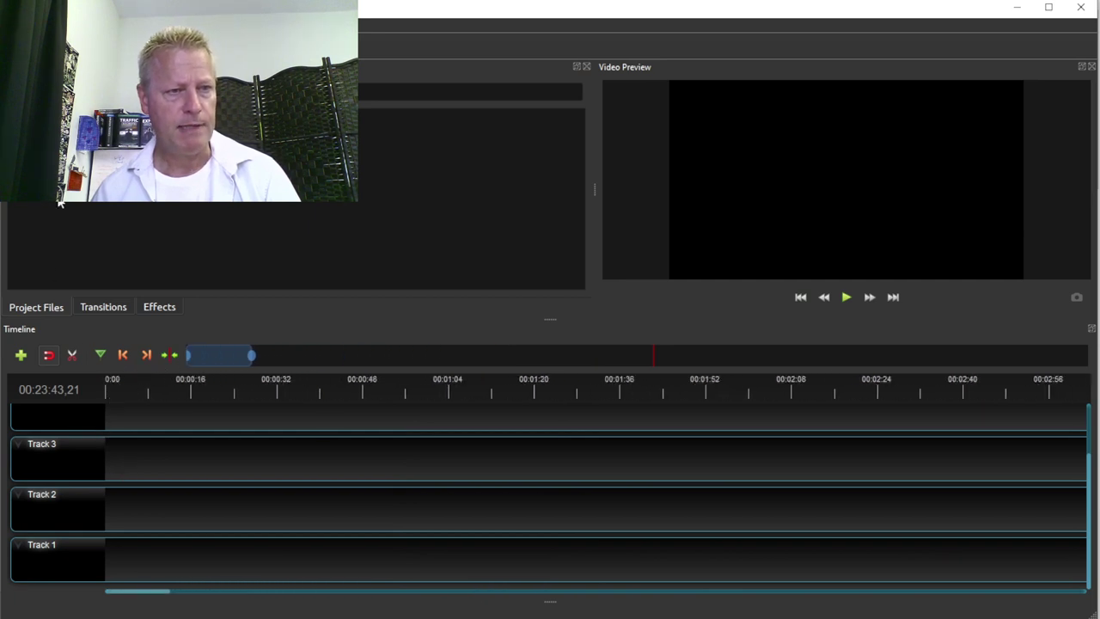
{"action": "left_click_drag", "start_coordinate": [144, 454], "coordinate": [96, 569]}
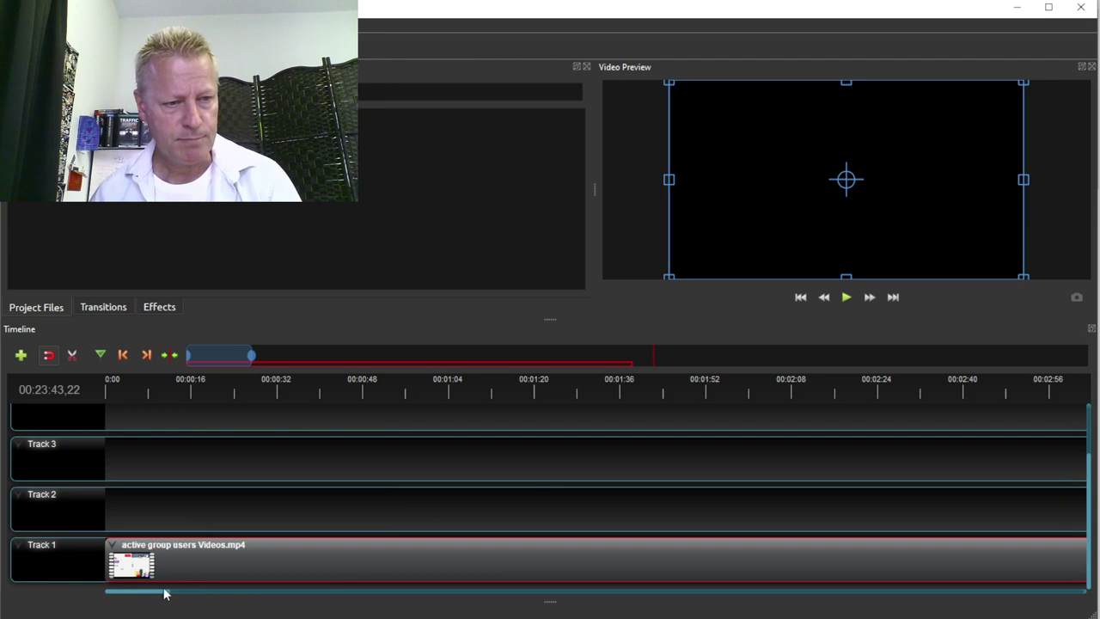
Play the opening seconds of the active group users Videos.mp4 clip from the start of the timeline.
{"action": "left_click", "coordinate": [109, 387]}
{"action": "left_click", "coordinate": [845, 296]}
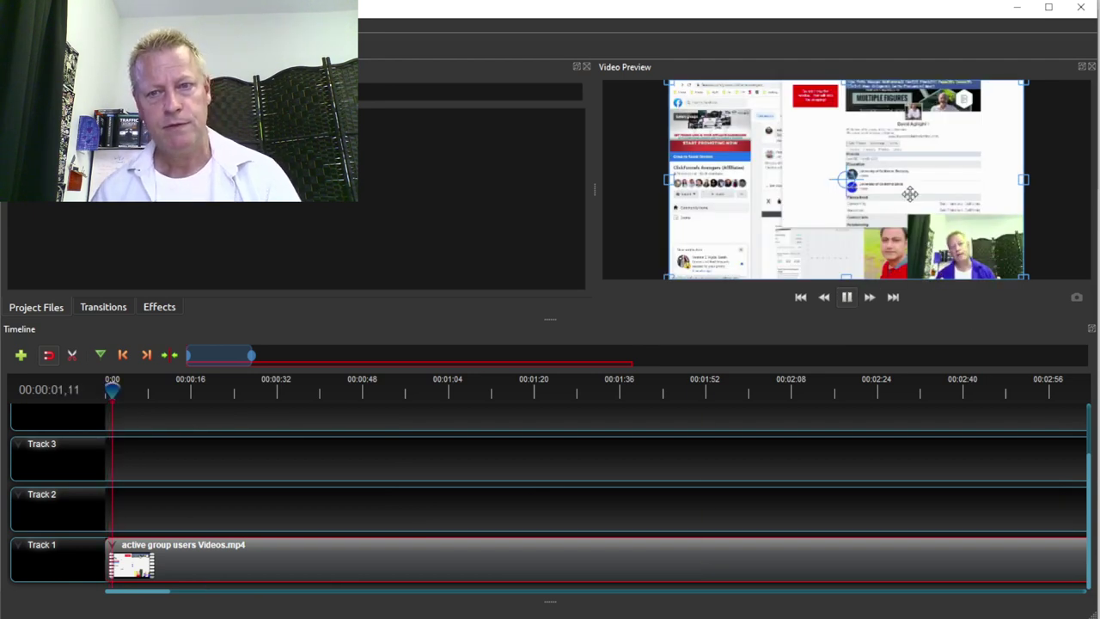
{"action": "left_click", "coordinate": [847, 298]}
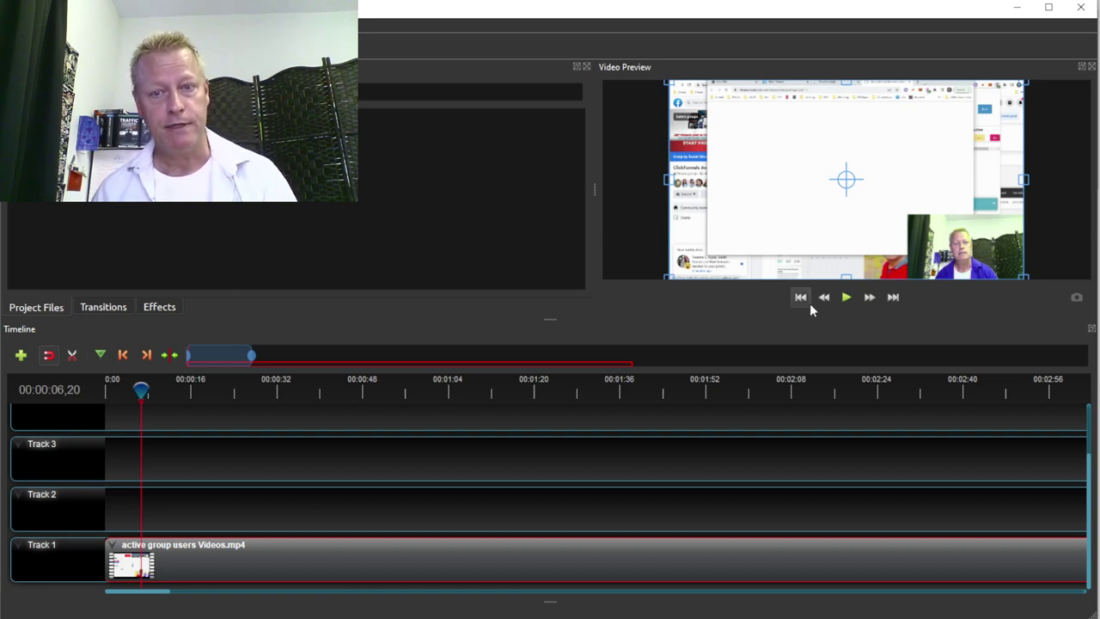
Scrub the timeline playhead through the start of the active group users Videos.mp4 clip to about 00:01:05.
{"action": "left_click_drag", "start_coordinate": [138, 391], "coordinate": [150, 391]}
{"action": "left_click", "coordinate": [267, 394]}
{"action": "left_click_drag", "start_coordinate": [268, 394], "coordinate": [456, 393]}
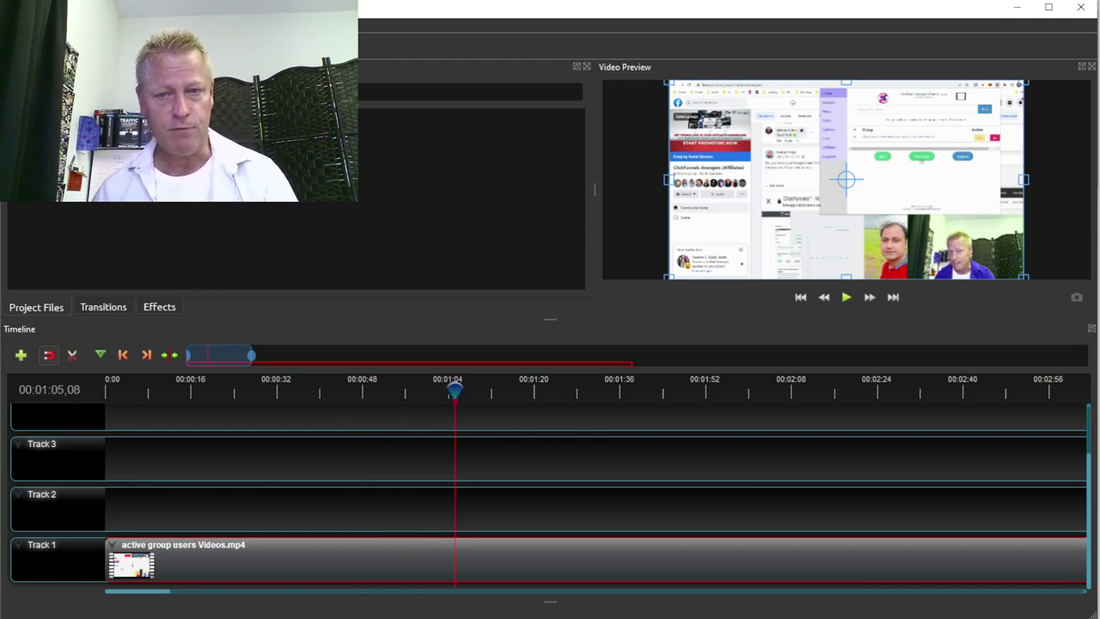
Open active group users Videos.mp4 from the course recording folder in the media player and pause it at 00:26.
{"action": "mouse_move", "coordinate": [533, 614]}
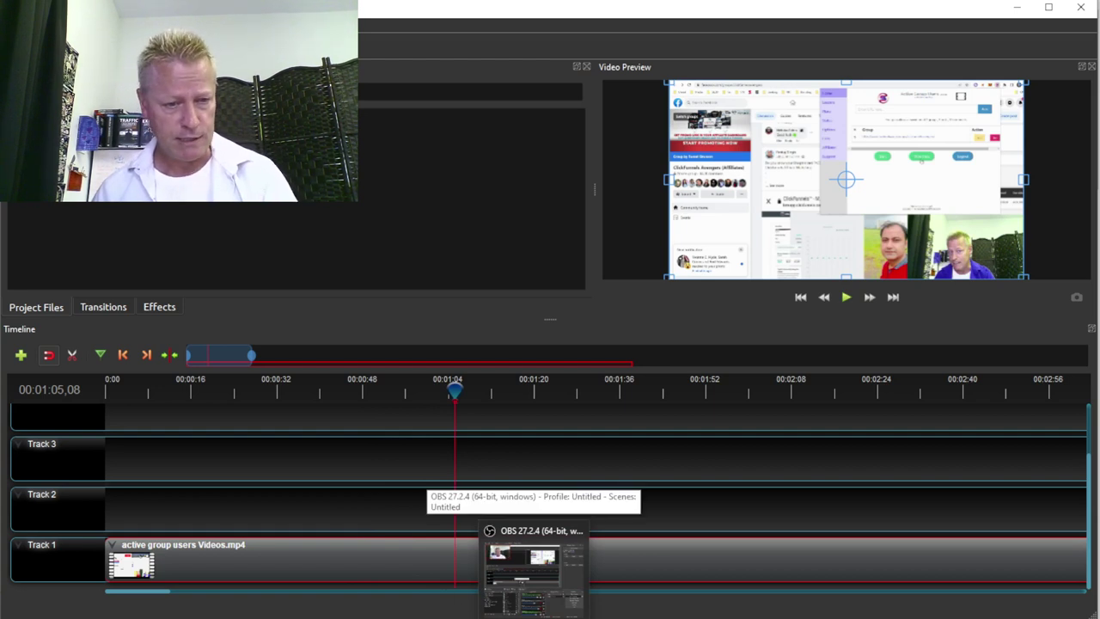
{"action": "mouse_move", "coordinate": [487, 611]}
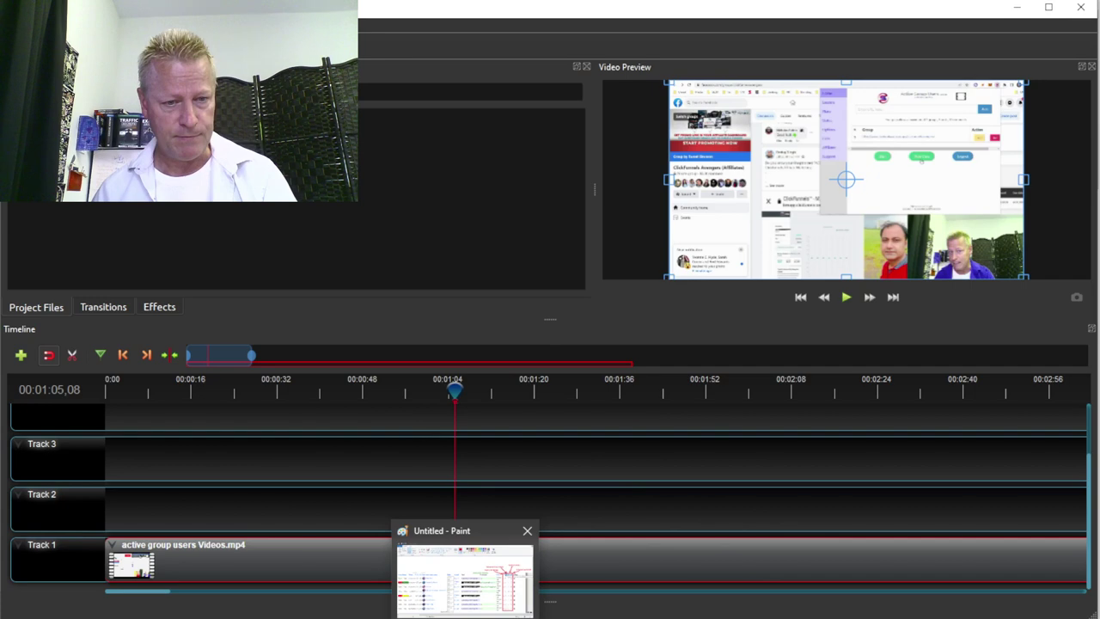
{"action": "mouse_move", "coordinate": [369, 614]}
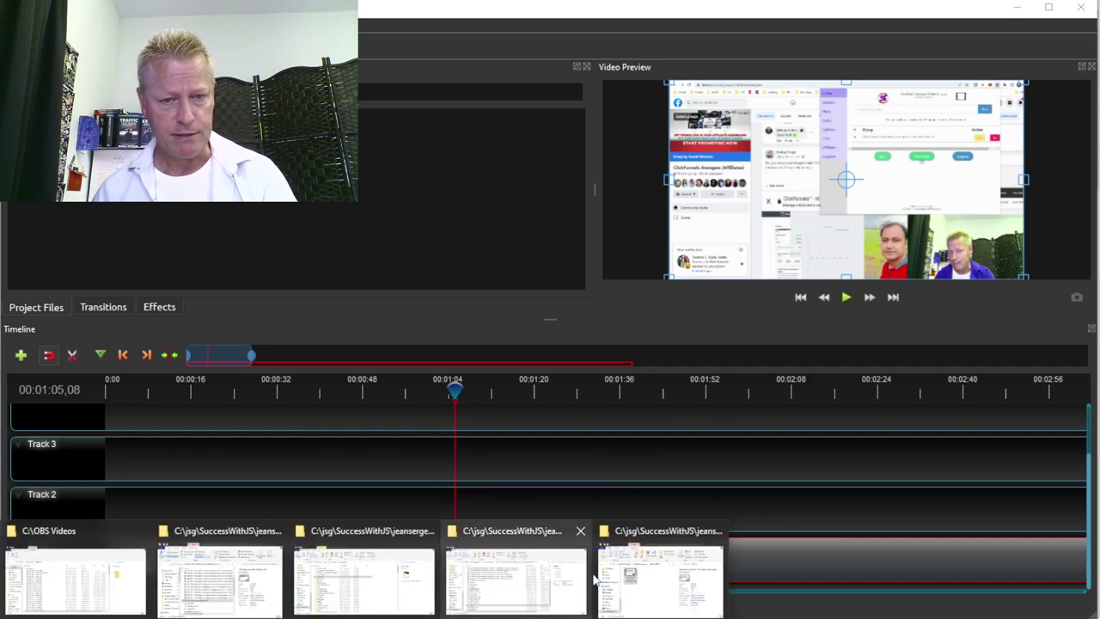
{"action": "left_click", "coordinate": [265, 605]}
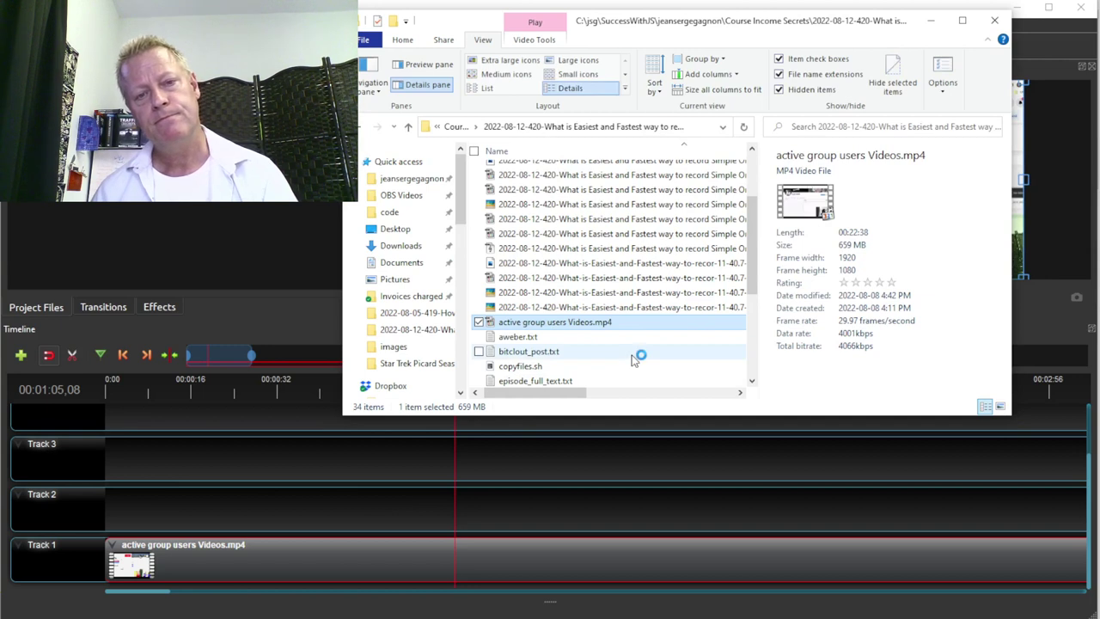
{"action": "double_click", "coordinate": [599, 323]}
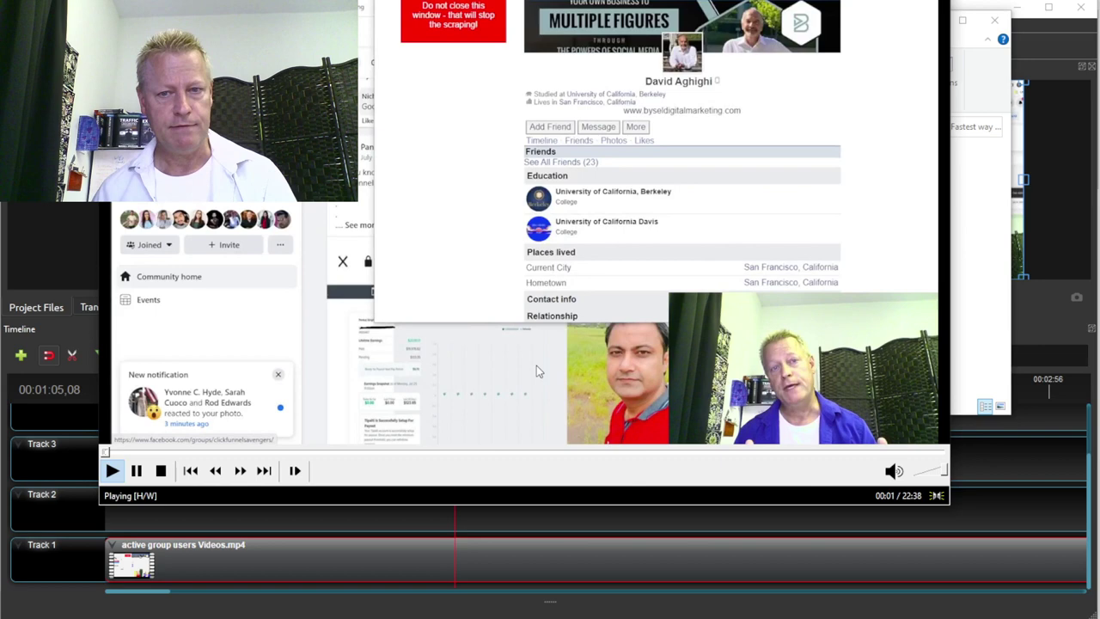
{"action": "left_click", "coordinate": [120, 453]}
{"action": "left_click", "coordinate": [134, 468]}
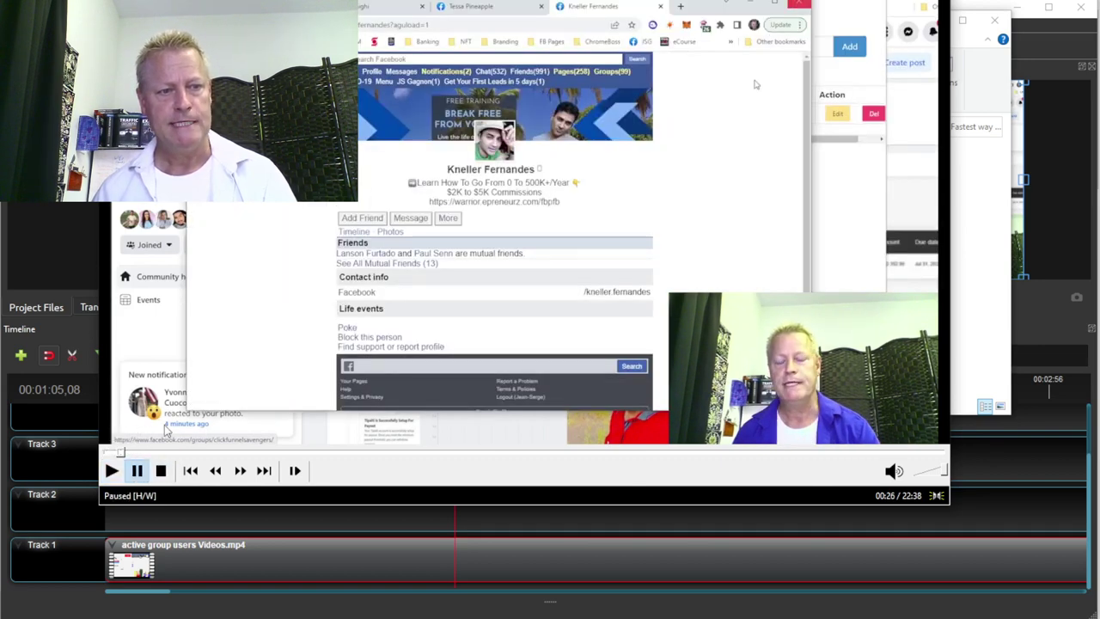
Skim the first two and a half minutes of the paused recording in the media player, ending at 00:50.
{"action": "left_click", "coordinate": [162, 452]}
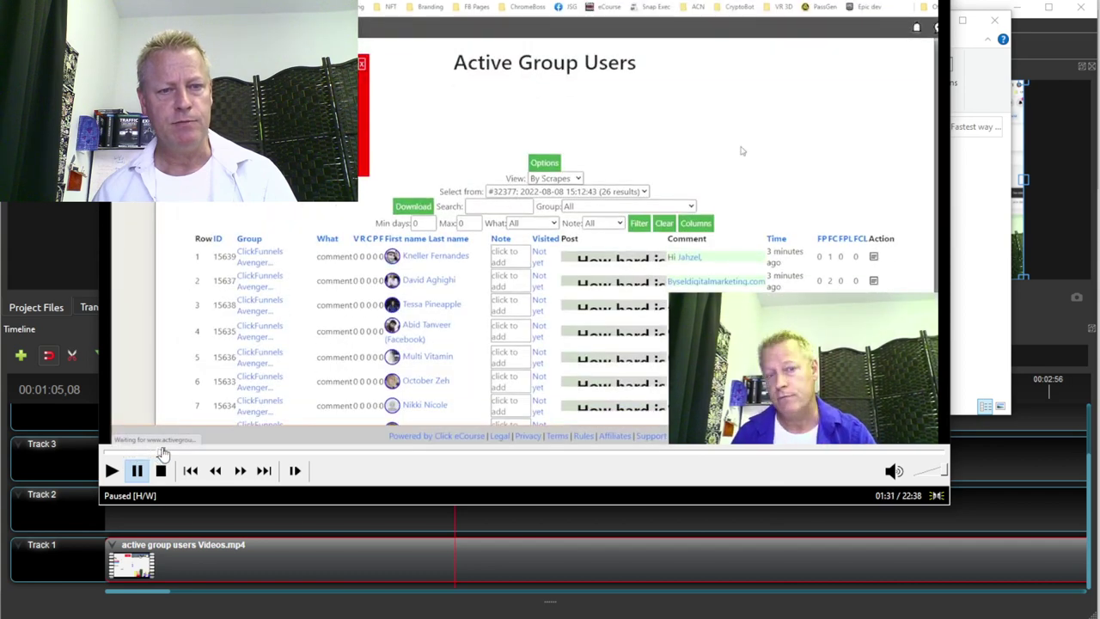
{"action": "left_click", "coordinate": [178, 452]}
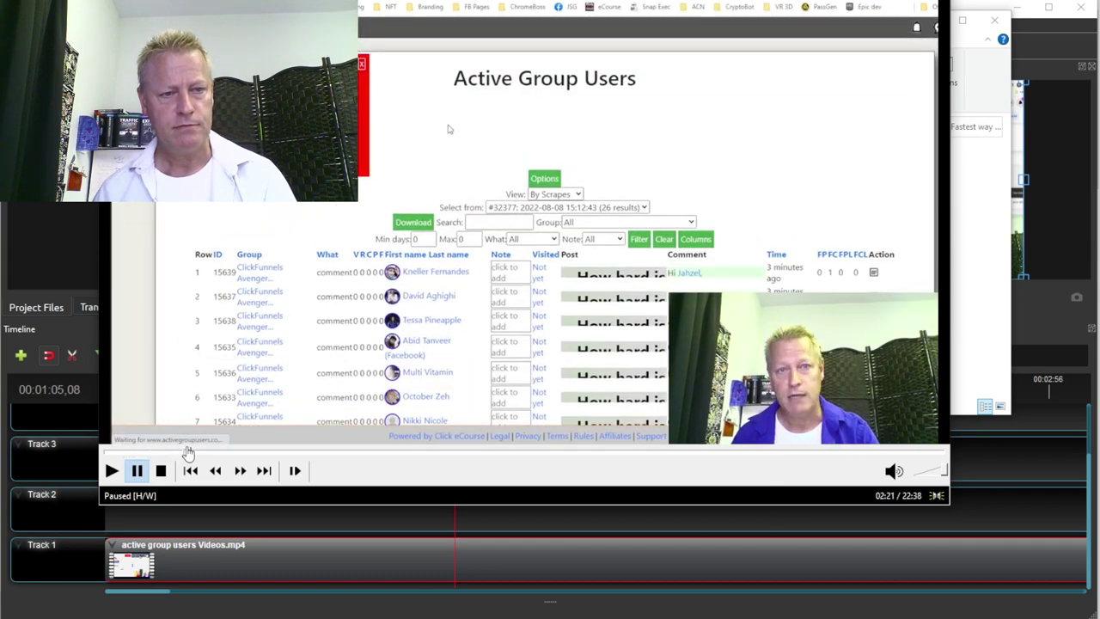
{"action": "left_click", "coordinate": [172, 452]}
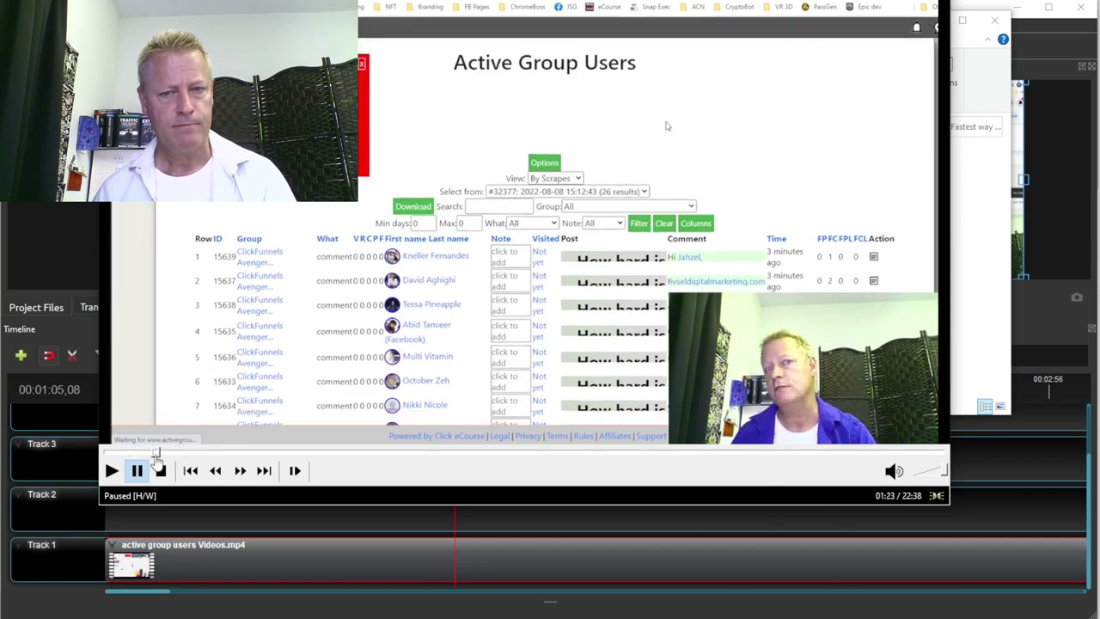
{"action": "left_click", "coordinate": [143, 453]}
{"action": "left_click", "coordinate": [135, 453]}
{"action": "left_click", "coordinate": [131, 453]}
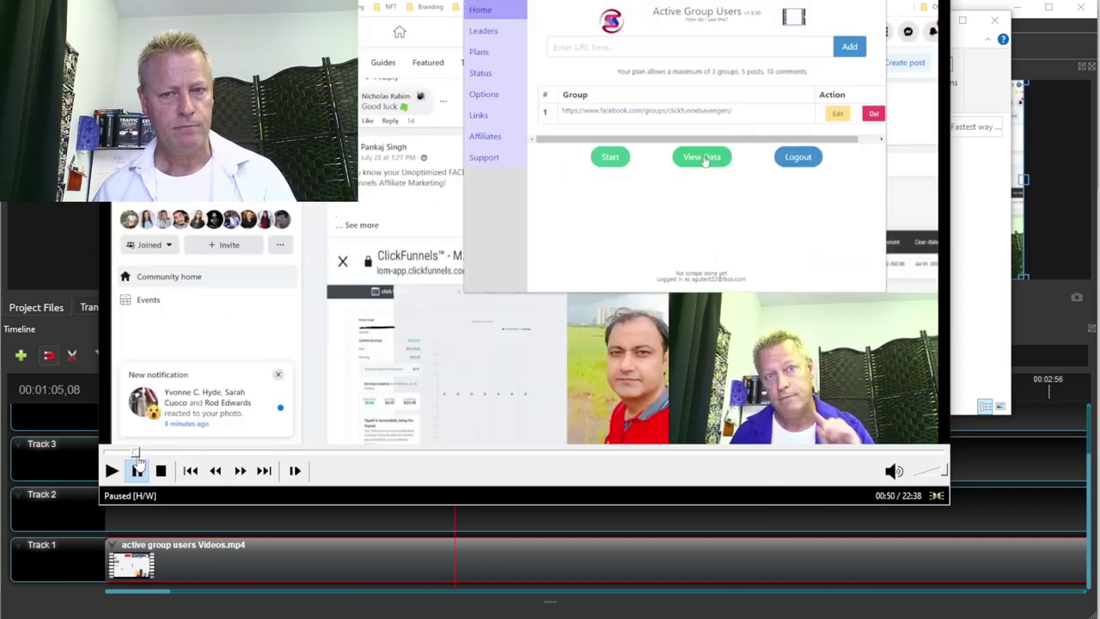
Scrub the recording to the raised-hands signal near 07:08, then back to the one near 01:40.
{"action": "left_click_drag", "start_coordinate": [130, 453], "coordinate": [372, 482]}
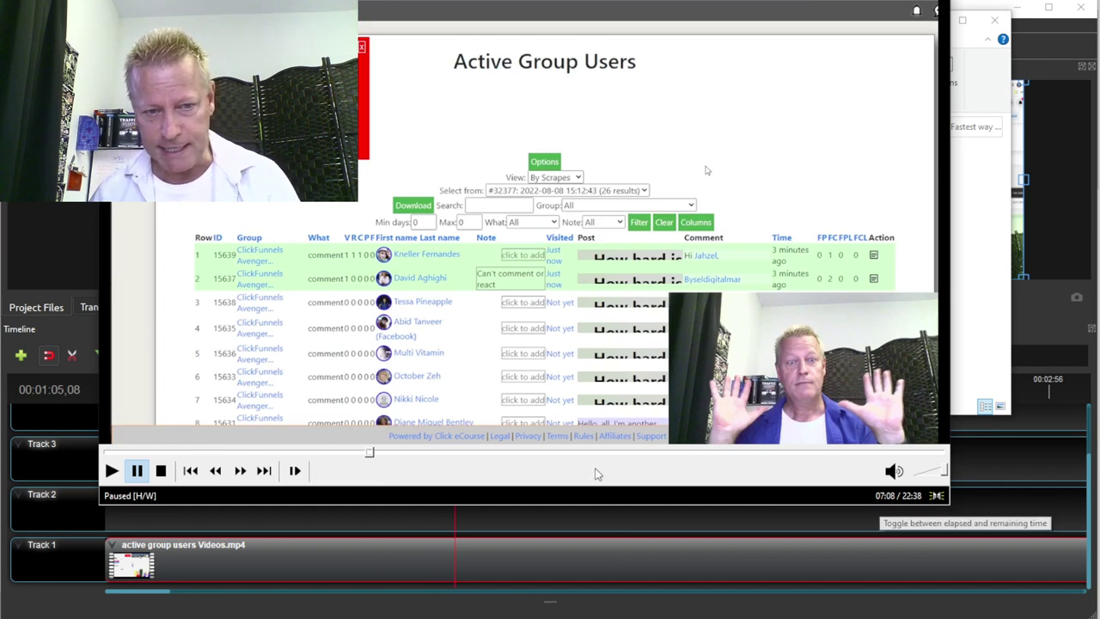
{"action": "left_click", "coordinate": [366, 462]}
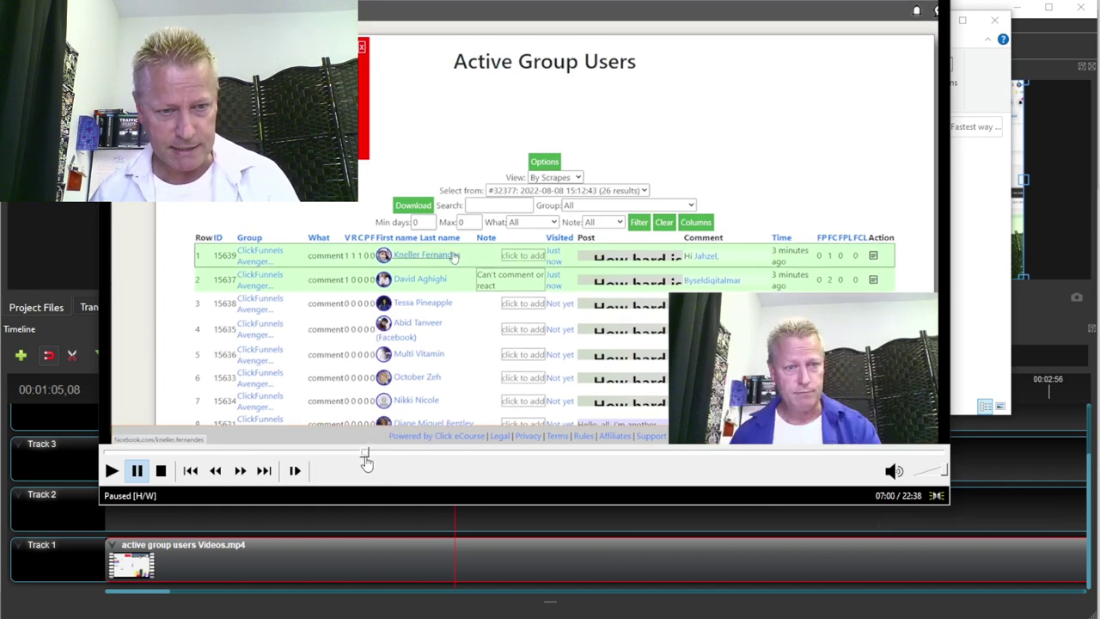
{"action": "left_click_drag", "start_coordinate": [366, 462], "coordinate": [234, 464]}
{"action": "left_click_drag", "start_coordinate": [225, 468], "coordinate": [165, 464]}
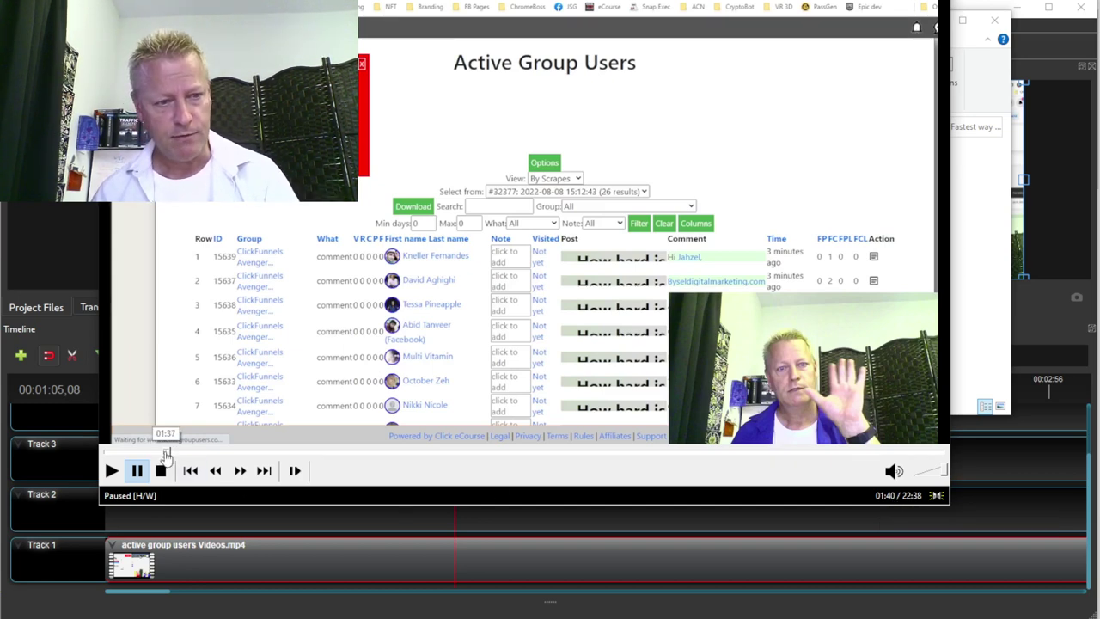
Scrub the recording forward to the raised-hands signal near 10:28 and back to just before it at 10:12.
{"action": "left_click", "coordinate": [269, 452]}
{"action": "left_click_drag", "start_coordinate": [269, 453], "coordinate": [493, 464]}
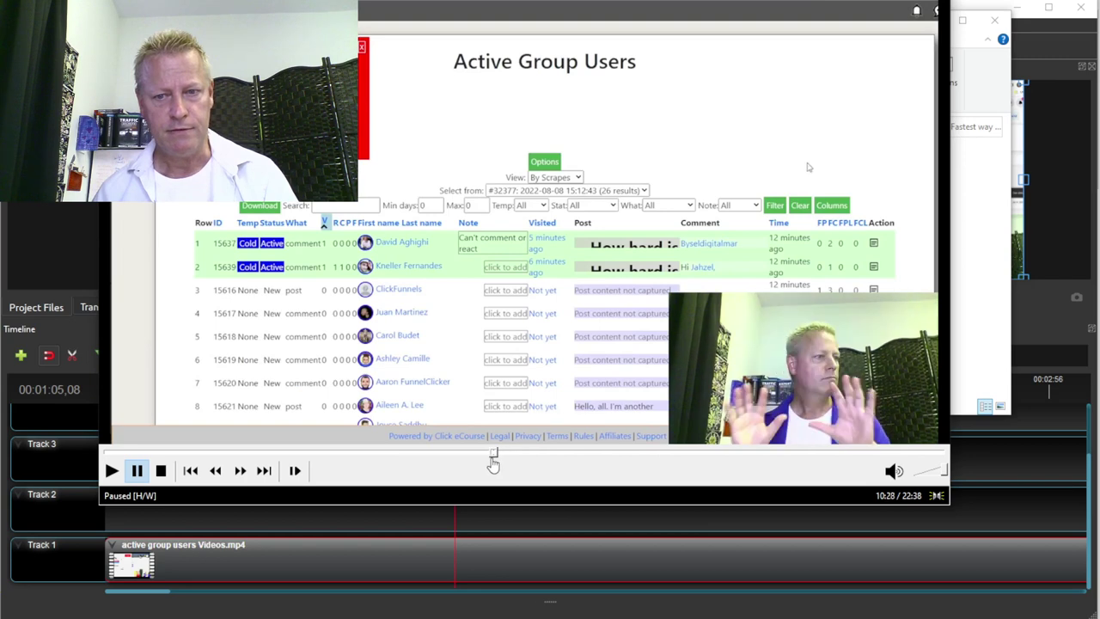
{"action": "left_click_drag", "start_coordinate": [493, 462], "coordinate": [485, 463]}
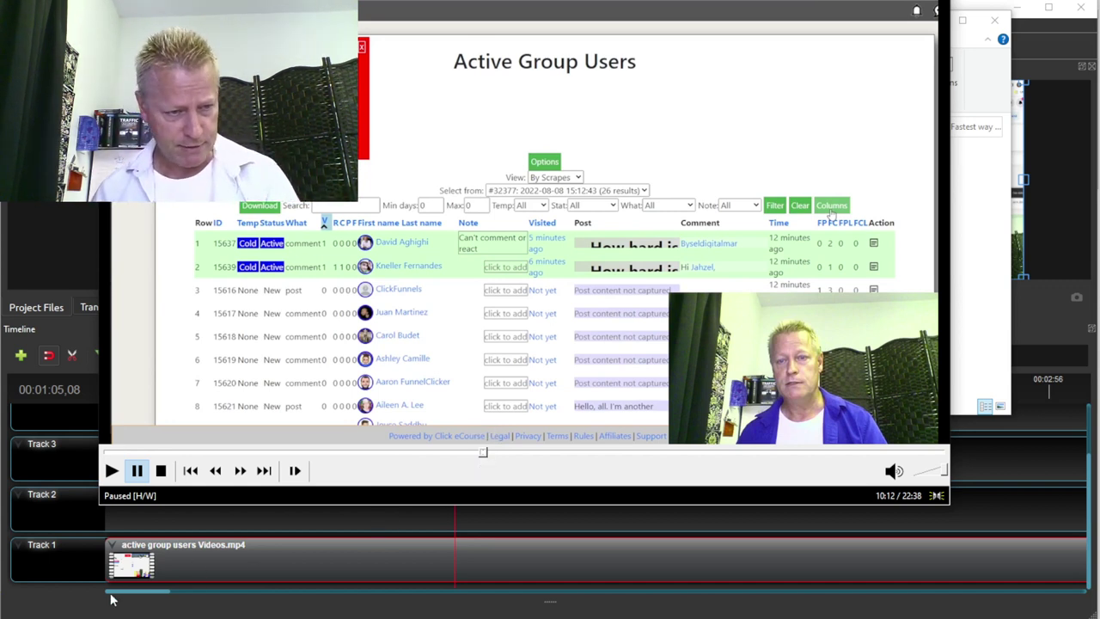
Switch back to OpenShot, preview the footage after the 00:07:10 hand signal, and place the playhead at 00:07:17,30.
{"action": "left_click", "coordinate": [166, 597]}
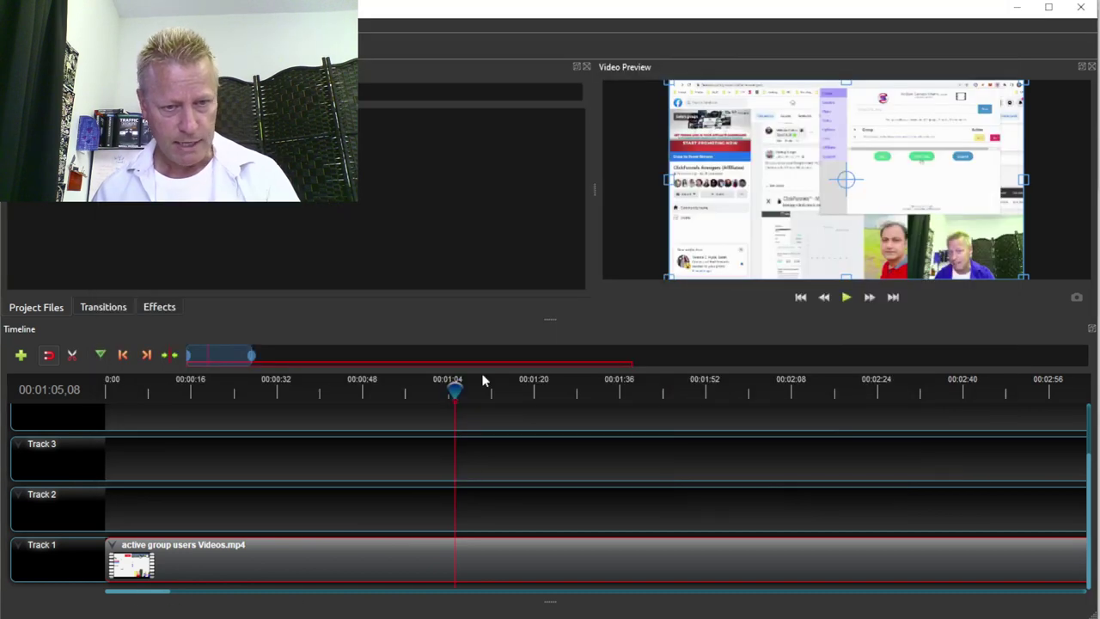
{"action": "left_click_drag", "start_coordinate": [455, 391], "coordinate": [494, 389]}
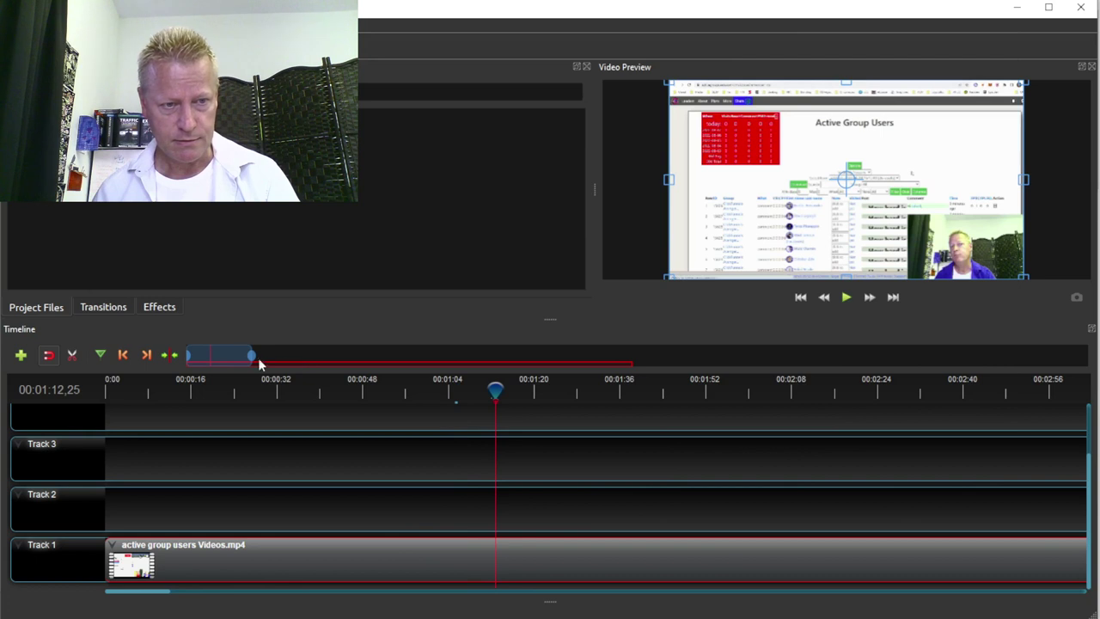
{"action": "left_click_drag", "start_coordinate": [260, 354], "coordinate": [344, 350]}
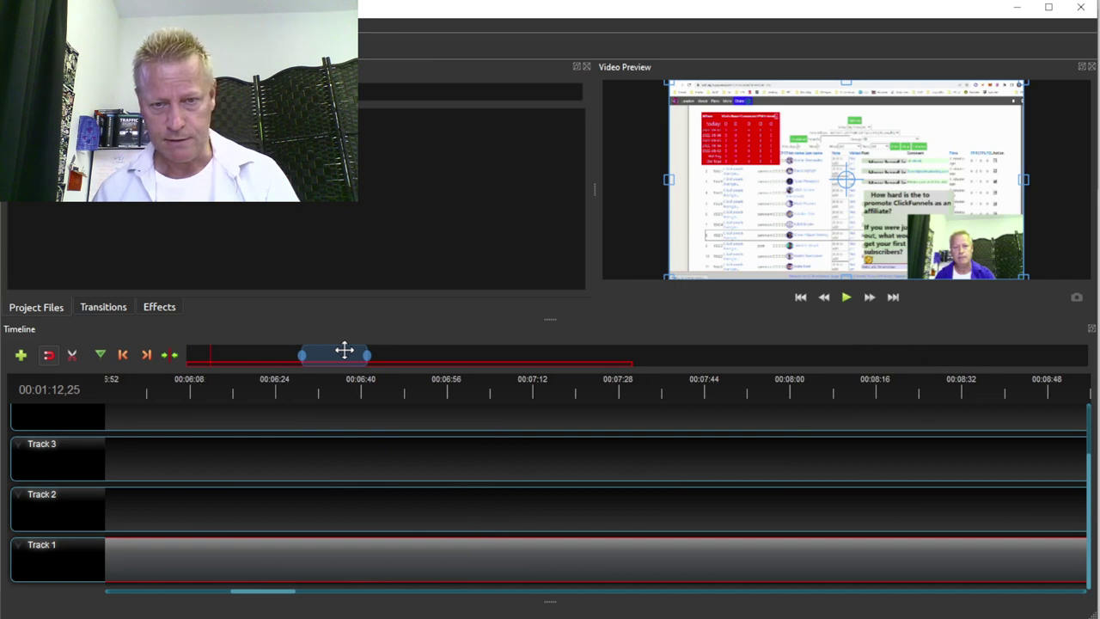
{"action": "left_click", "coordinate": [525, 394]}
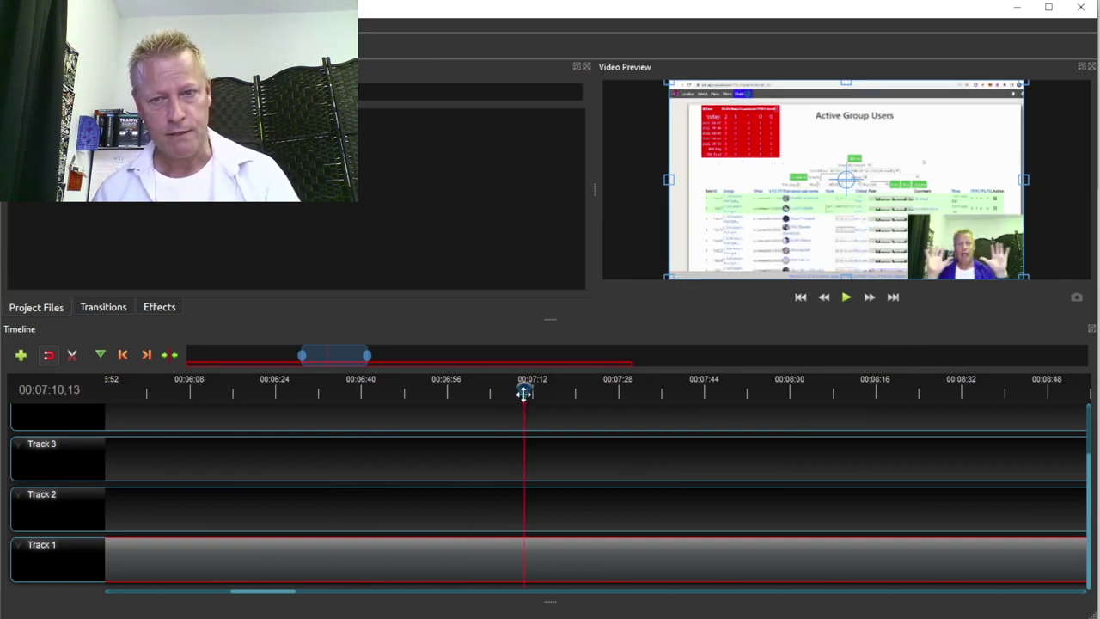
{"action": "left_click", "coordinate": [846, 298]}
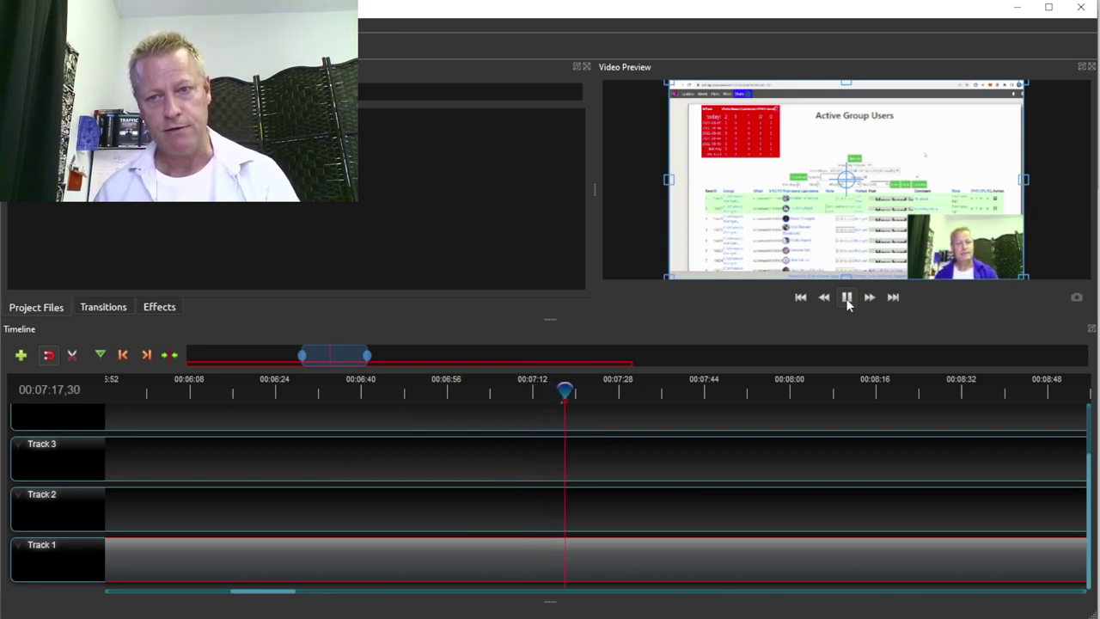
{"action": "left_click", "coordinate": [846, 297]}
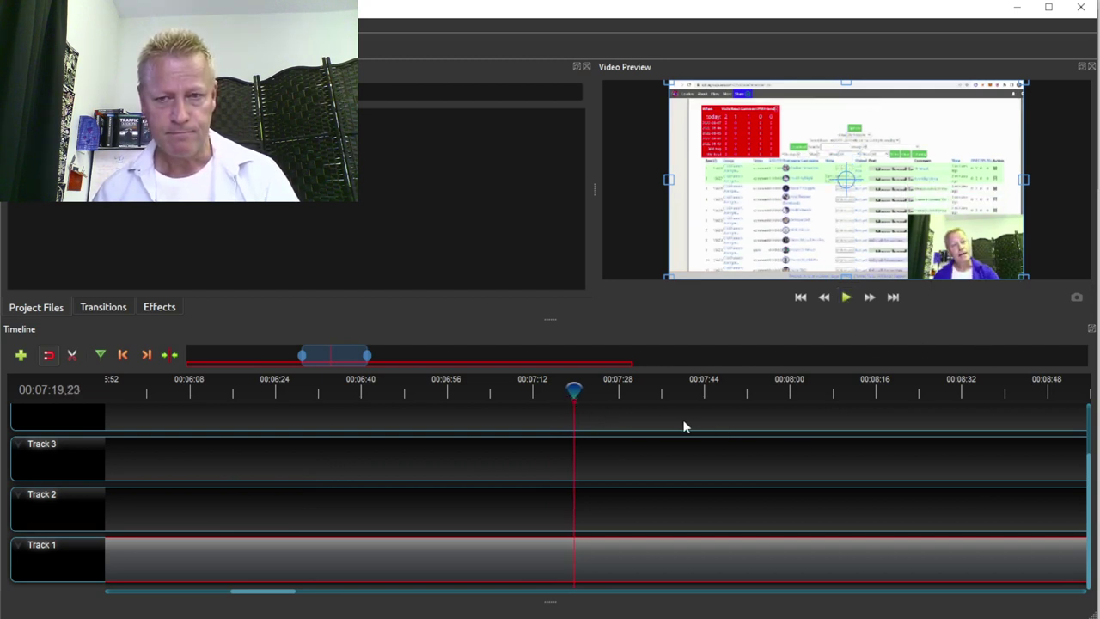
{"action": "left_click", "coordinate": [565, 394]}
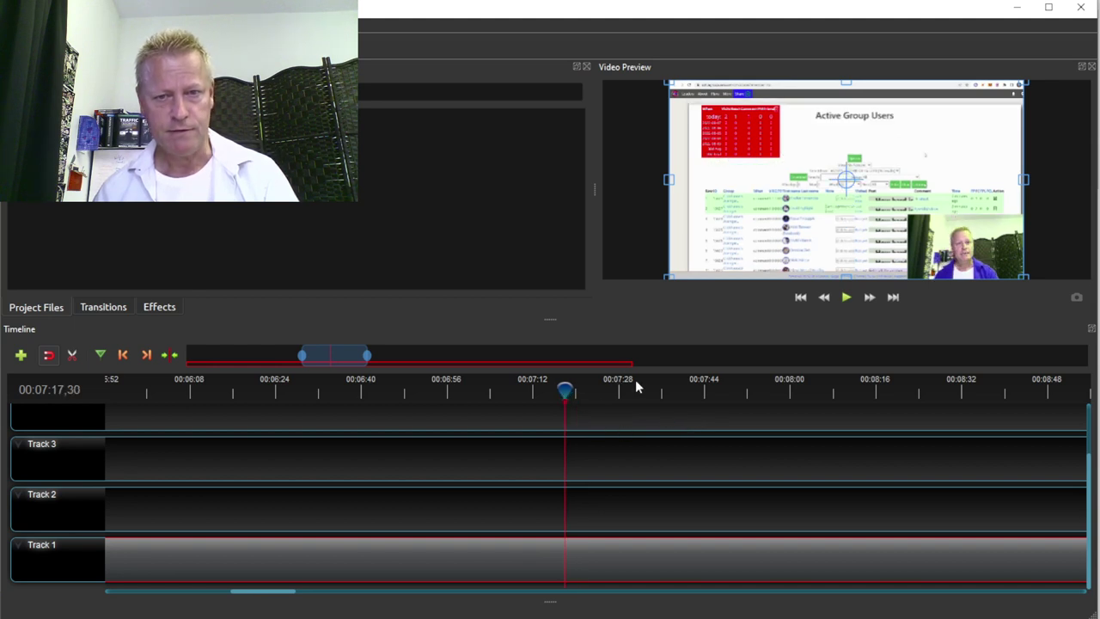
Slice all tracks at 00:07:17,30 with Keep Right Side to remove the footage before the lesson.
{"action": "right_click", "coordinate": [564, 391]}
{"action": "mouse_move", "coordinate": [640, 398]}
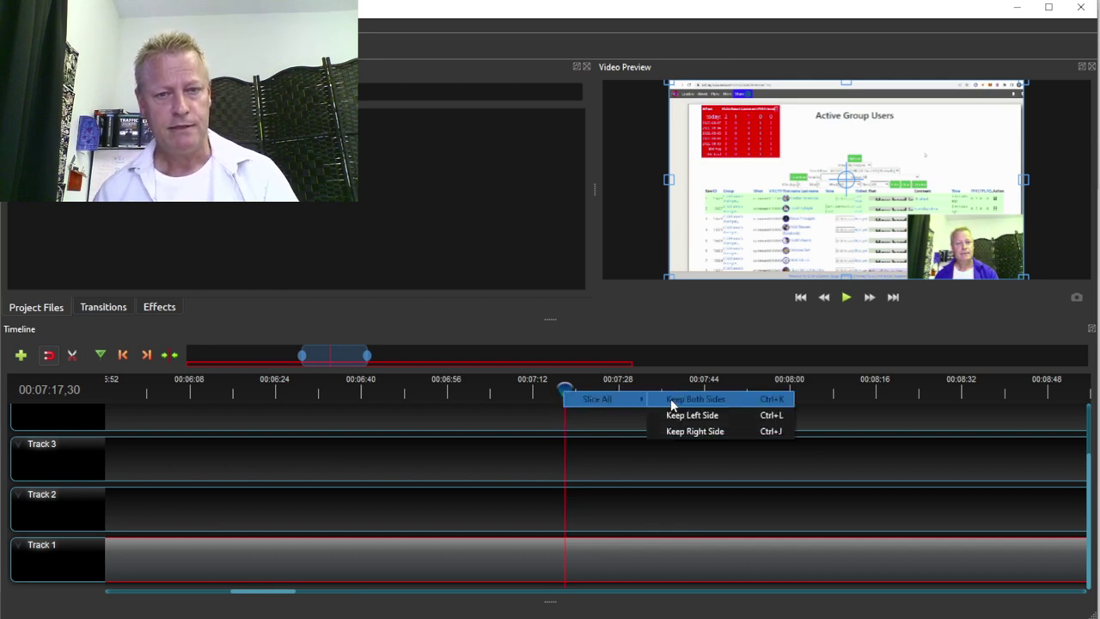
{"action": "left_click", "coordinate": [700, 432]}
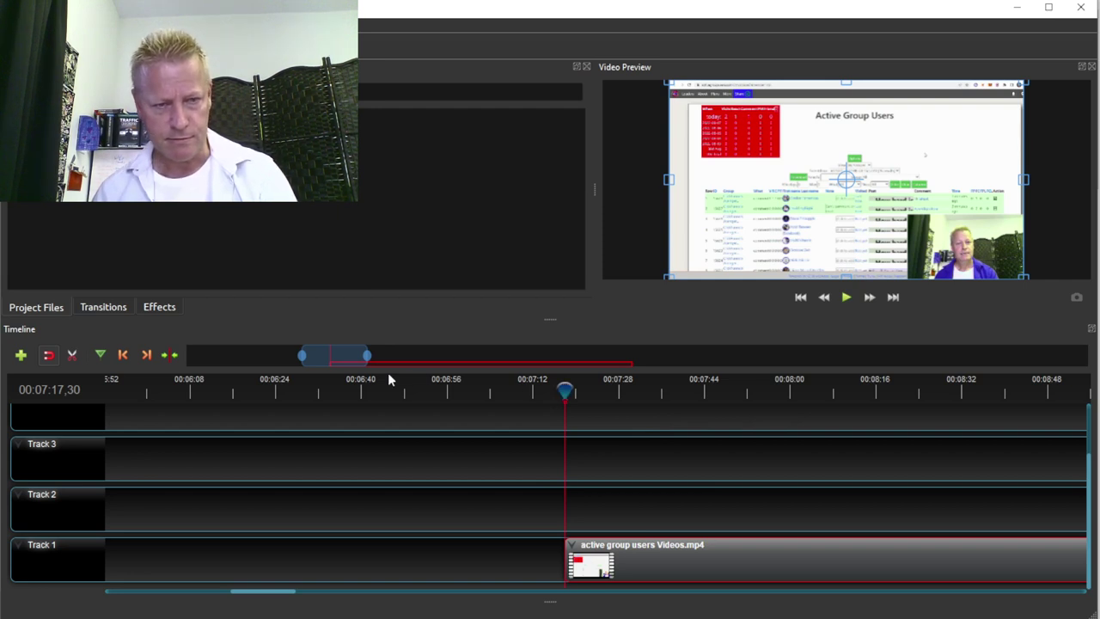
Move the playhead through the remaining clip to 00:09:56,21, shortly before the lesson's closing hand signal.
{"action": "left_click_drag", "start_coordinate": [339, 348], "coordinate": [371, 352]}
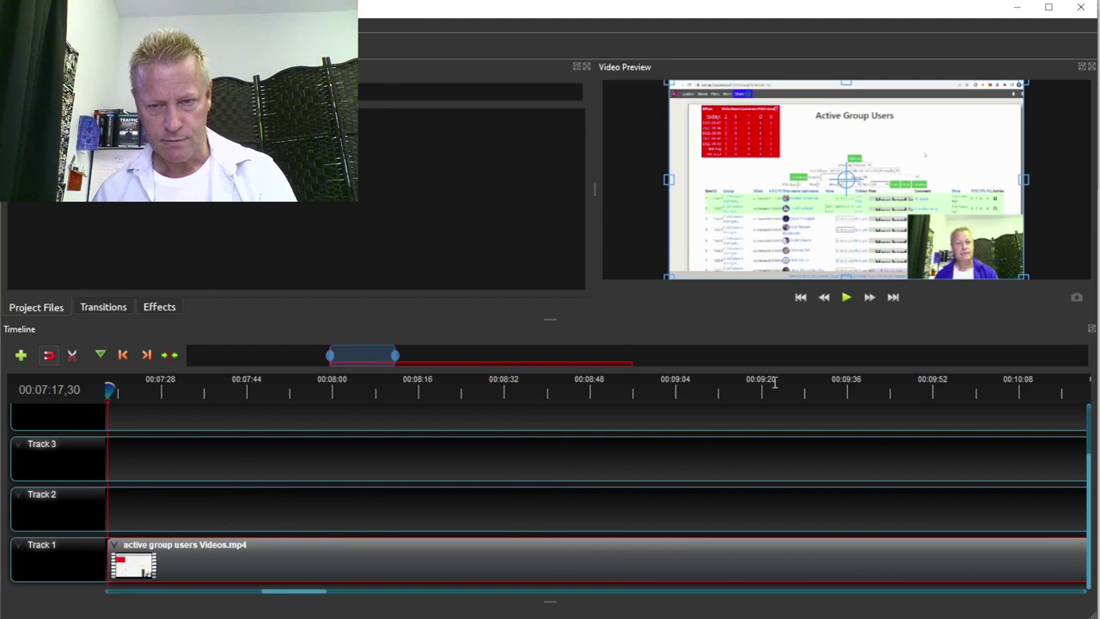
{"action": "left_click", "coordinate": [841, 387]}
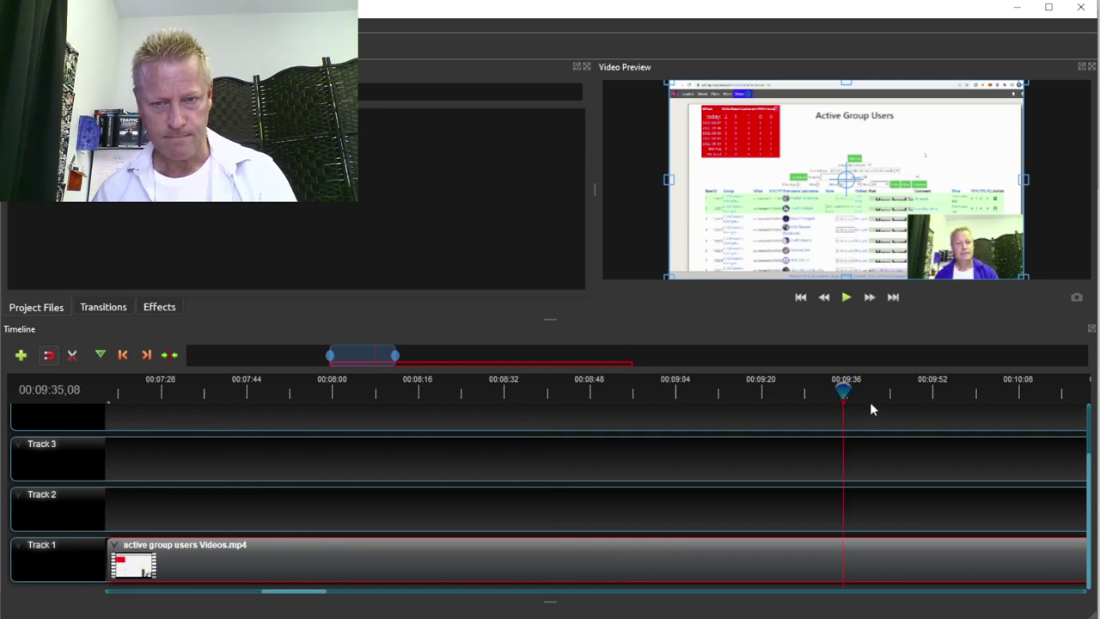
{"action": "left_click_drag", "start_coordinate": [367, 361], "coordinate": [393, 356]}
{"action": "left_click", "coordinate": [633, 395]}
{"action": "left_click", "coordinate": [587, 394]}
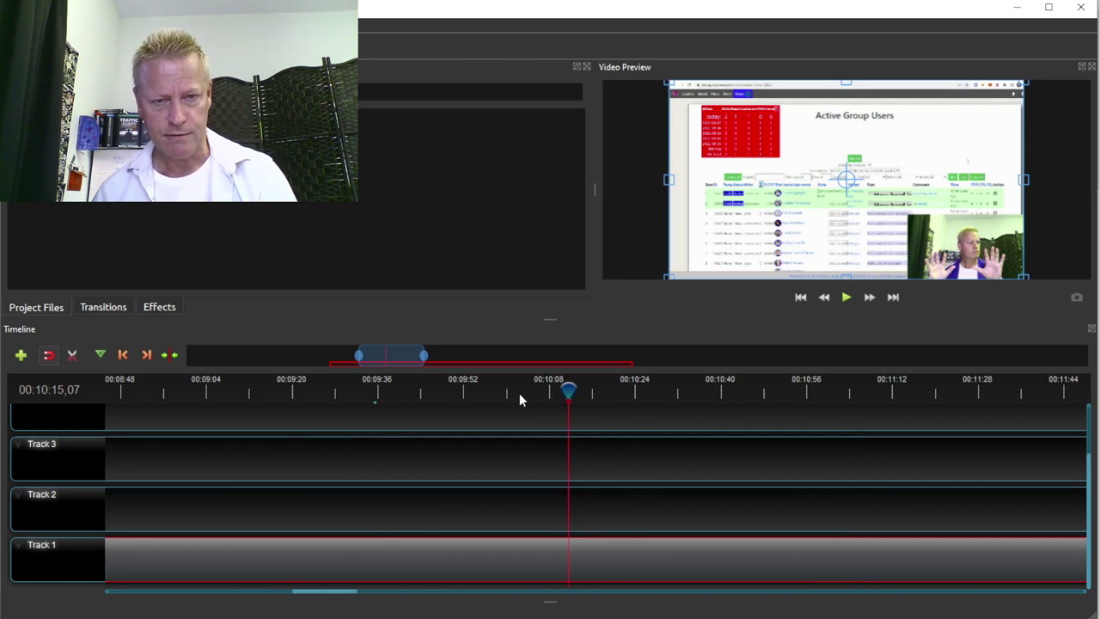
{"action": "left_click_drag", "start_coordinate": [519, 399], "coordinate": [483, 398]}
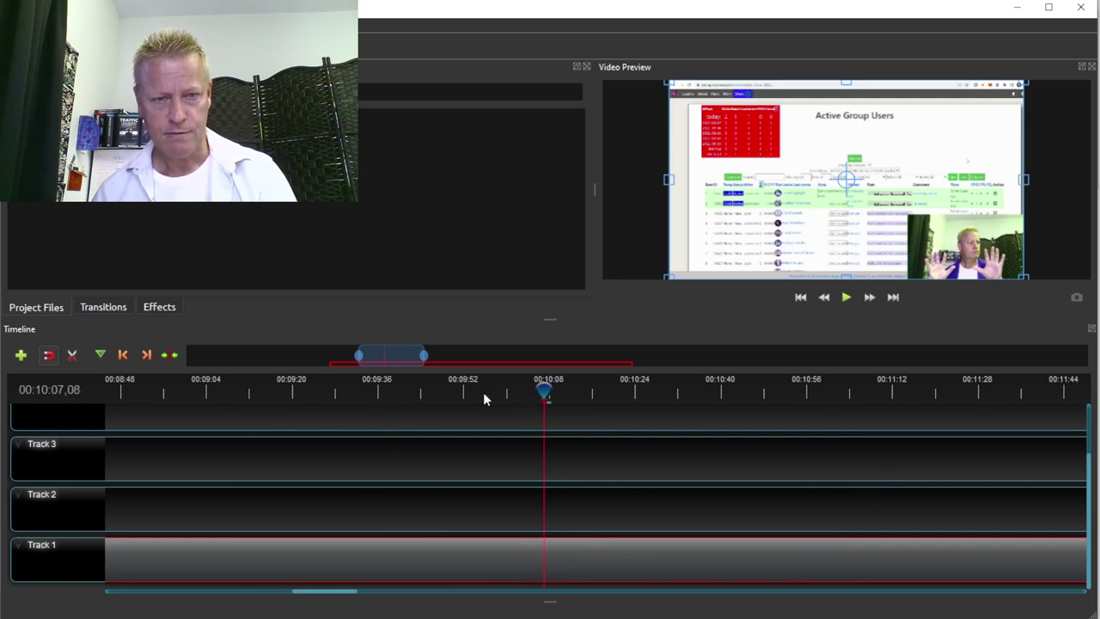
{"action": "left_click", "coordinate": [490, 397]}
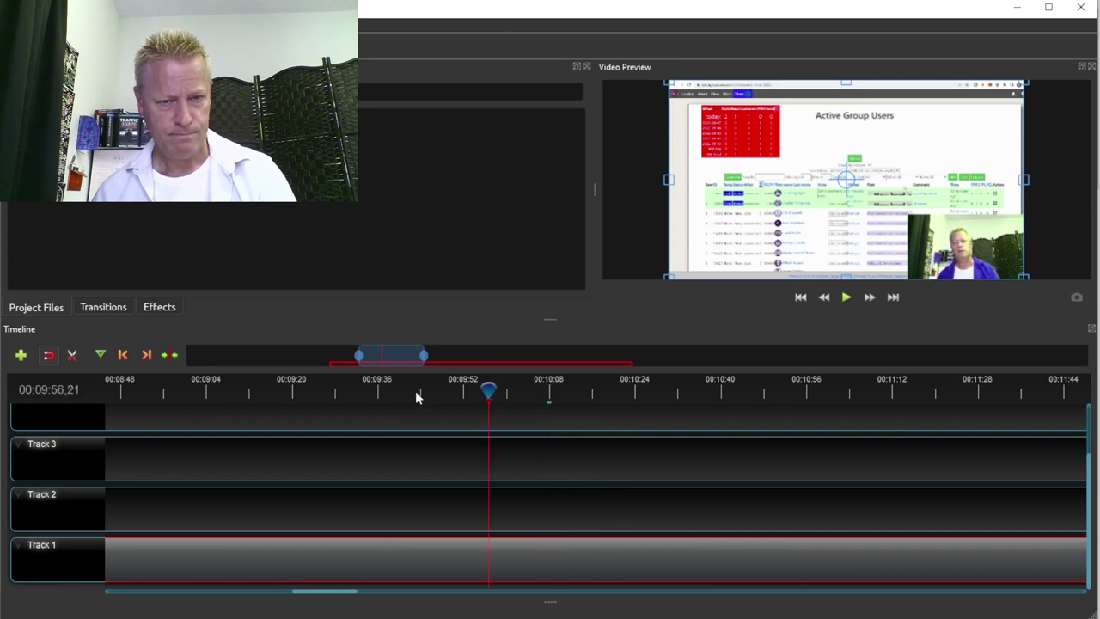
Preview the footage up to the closing hand signal and place the playhead just before it at 00:10:18,27.
{"action": "left_click", "coordinate": [847, 297]}
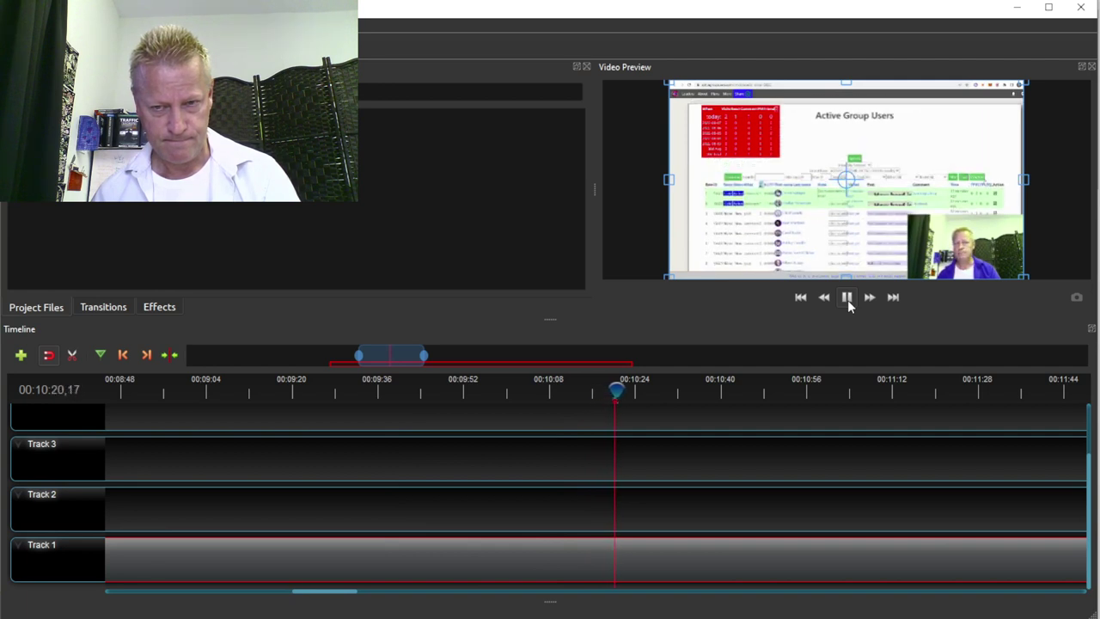
{"action": "left_click", "coordinate": [847, 302]}
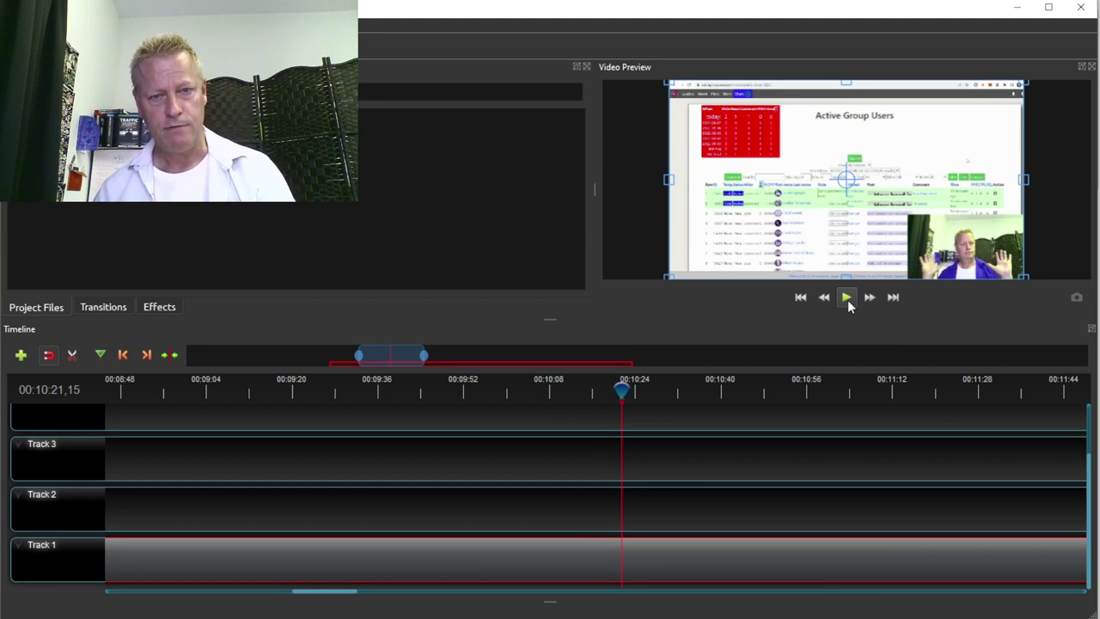
{"action": "left_click", "coordinate": [618, 395]}
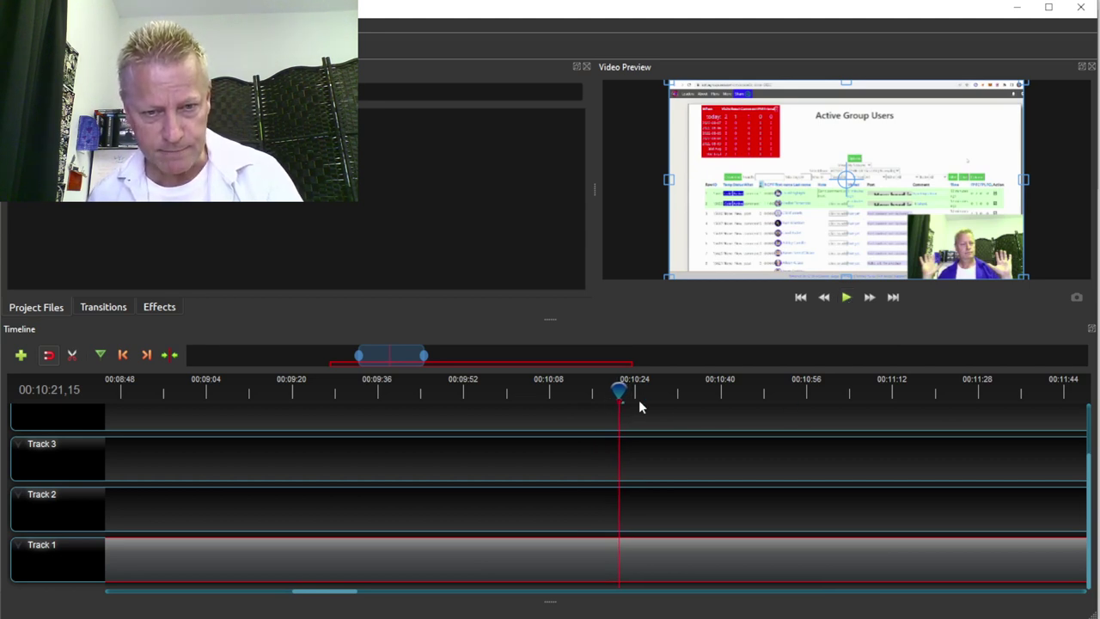
{"action": "left_click", "coordinate": [614, 399]}
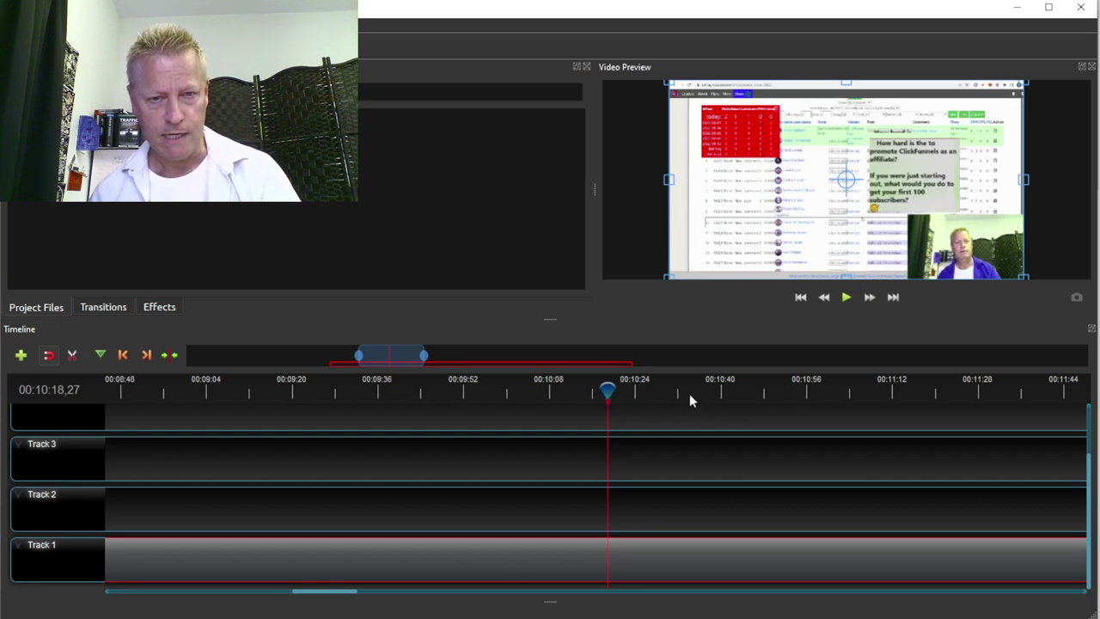
Slice all tracks at 00:10:18,27 with Keep Left Side to remove the footage after the lesson.
{"action": "right_click", "coordinate": [607, 390]}
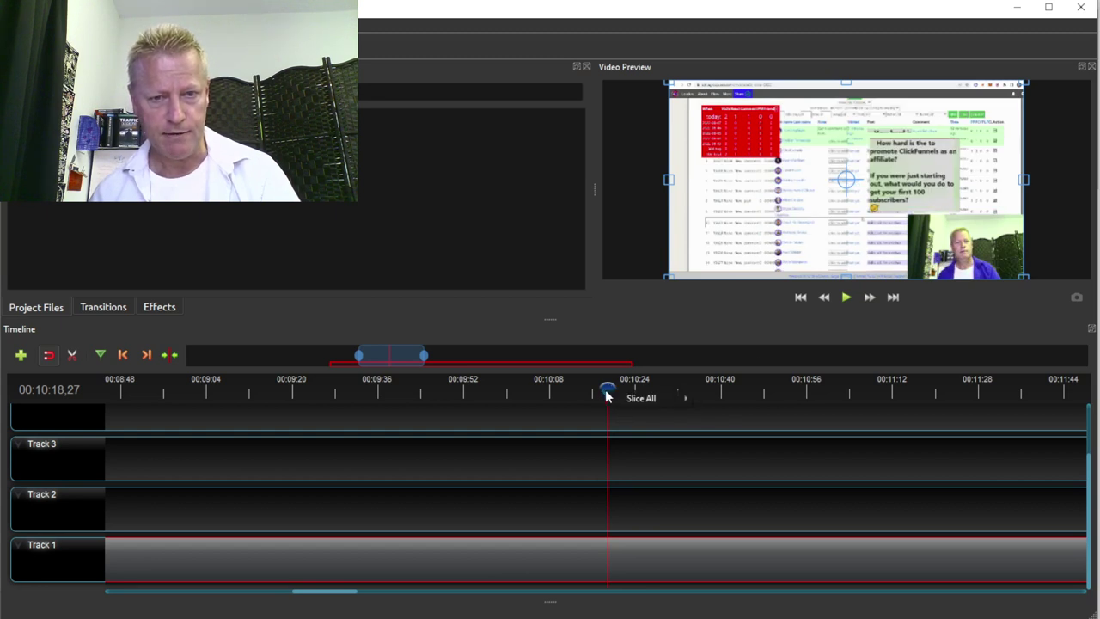
{"action": "mouse_move", "coordinate": [640, 398]}
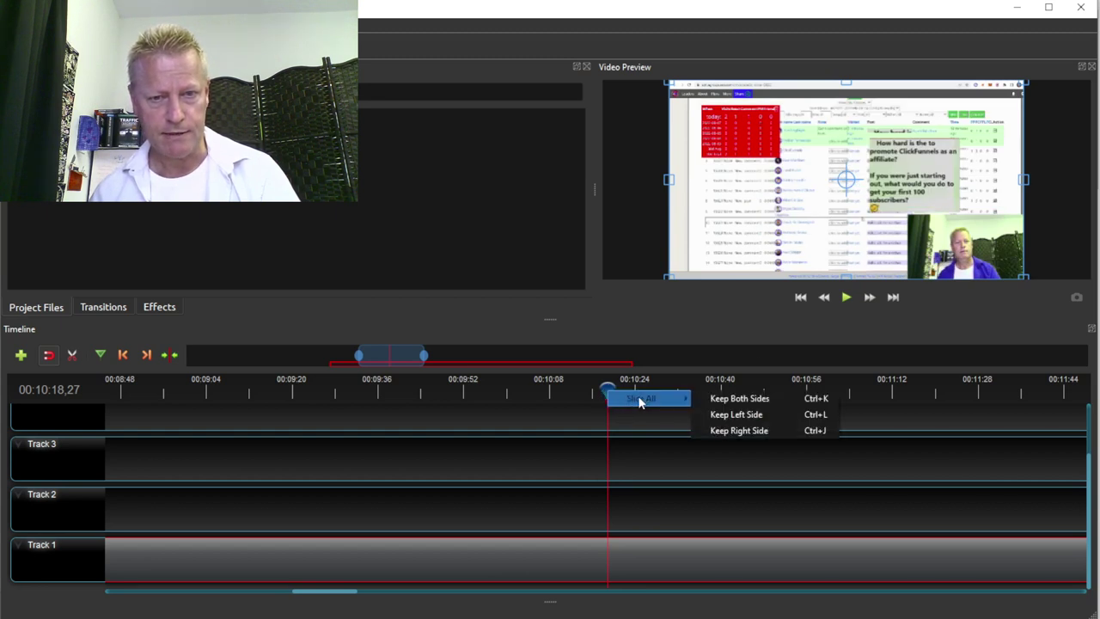
{"action": "left_click", "coordinate": [749, 415]}
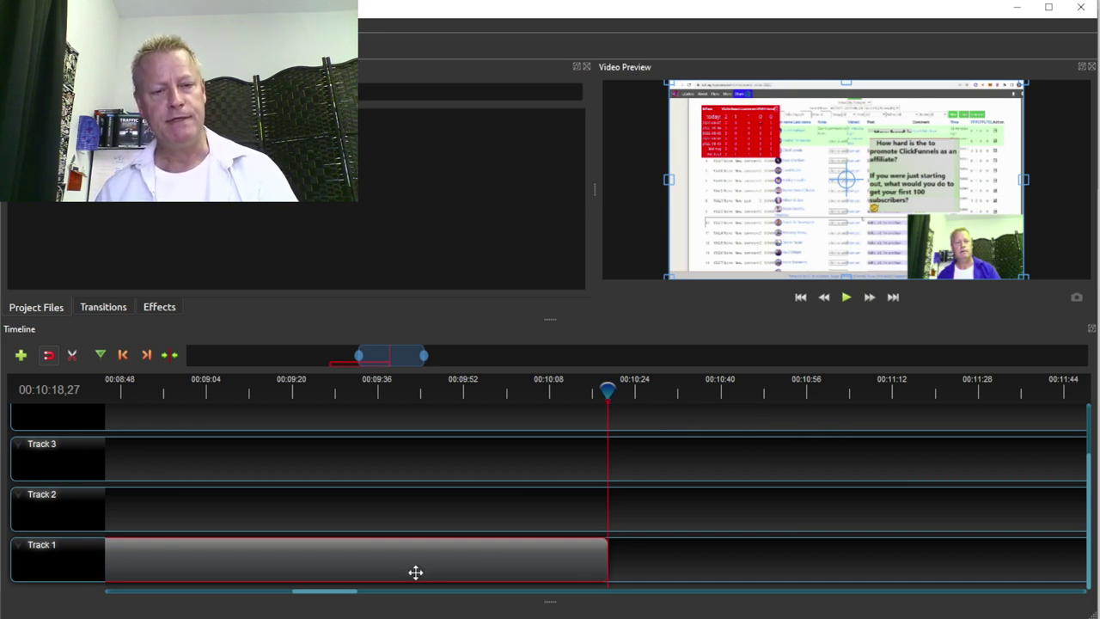
Move the trimmed lesson clip on Track 1 back to the very start of the timeline.
{"action": "left_click_drag", "start_coordinate": [573, 554], "coordinate": [146, 560]}
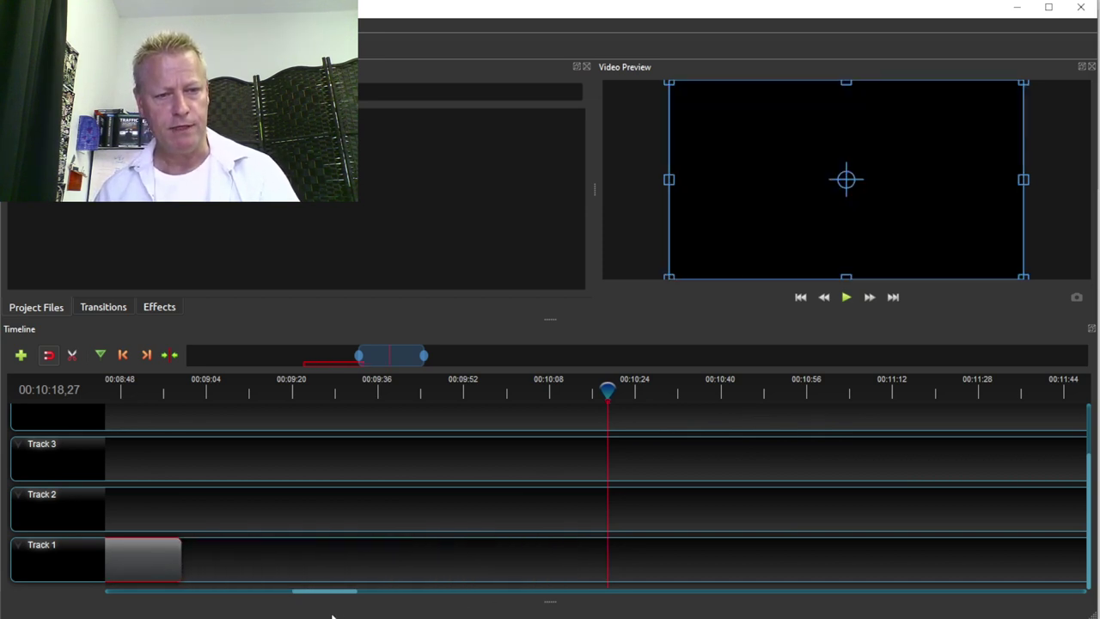
{"action": "left_click", "coordinate": [287, 592]}
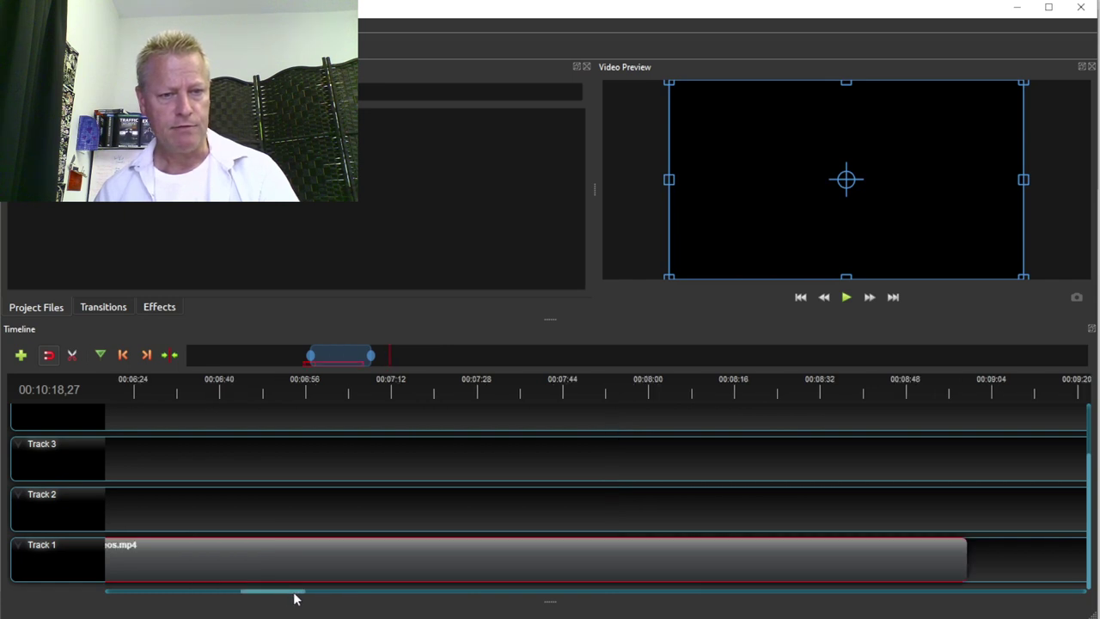
{"action": "left_click_drag", "start_coordinate": [931, 565], "coordinate": [118, 576]}
{"action": "left_click", "coordinate": [212, 592]}
{"action": "left_click_drag", "start_coordinate": [933, 562], "coordinate": [205, 575]}
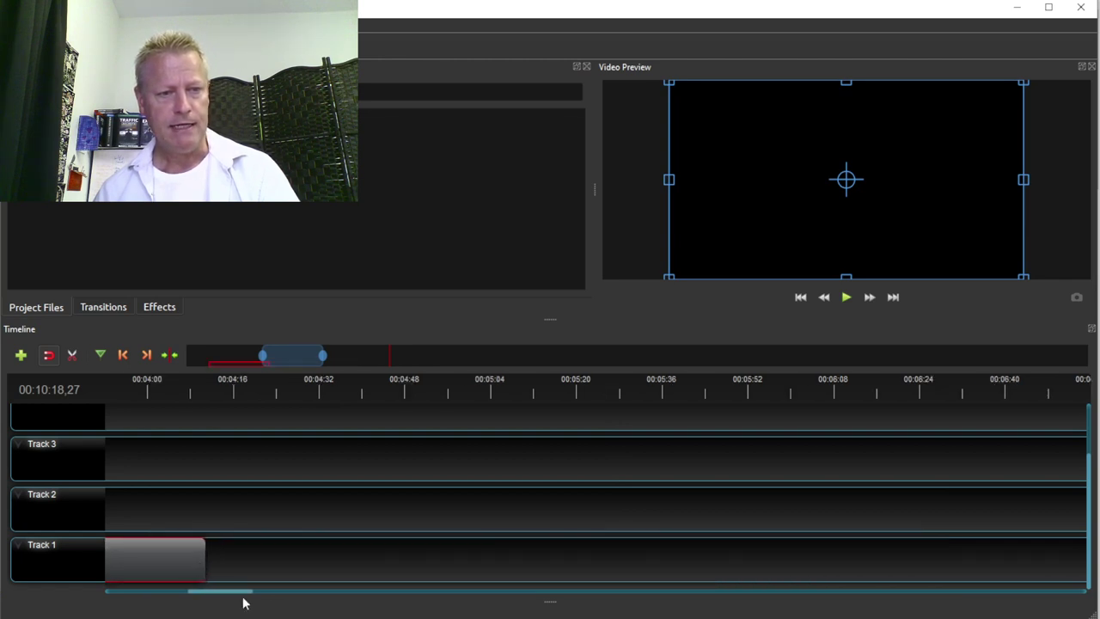
{"action": "left_click", "coordinate": [176, 593]}
{"action": "left_click_drag", "start_coordinate": [959, 569], "coordinate": [215, 576]}
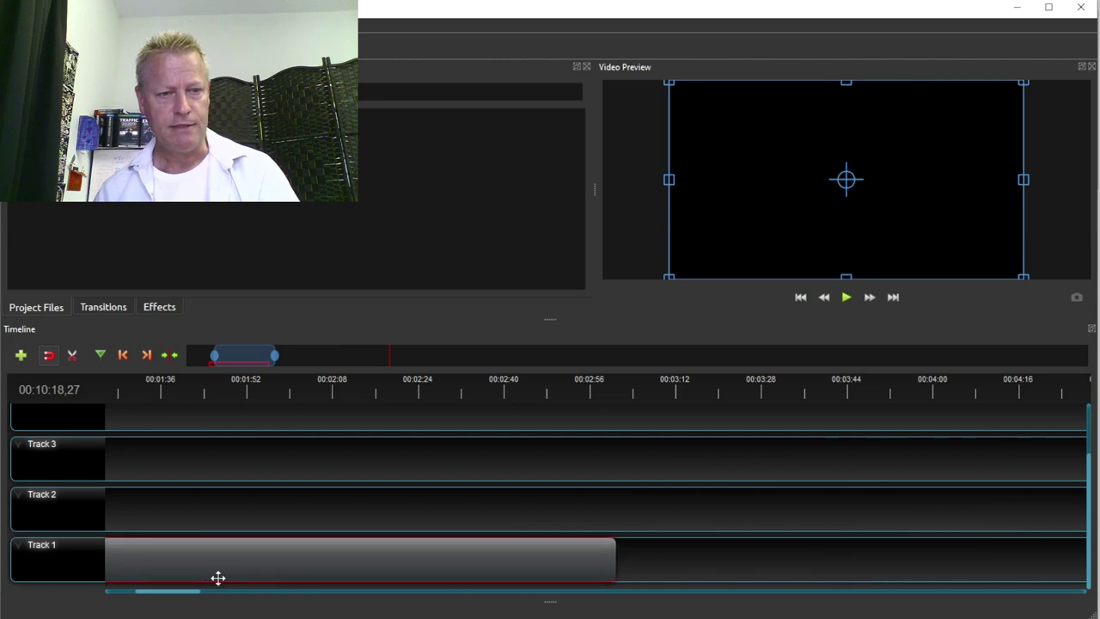
{"action": "left_click", "coordinate": [119, 592]}
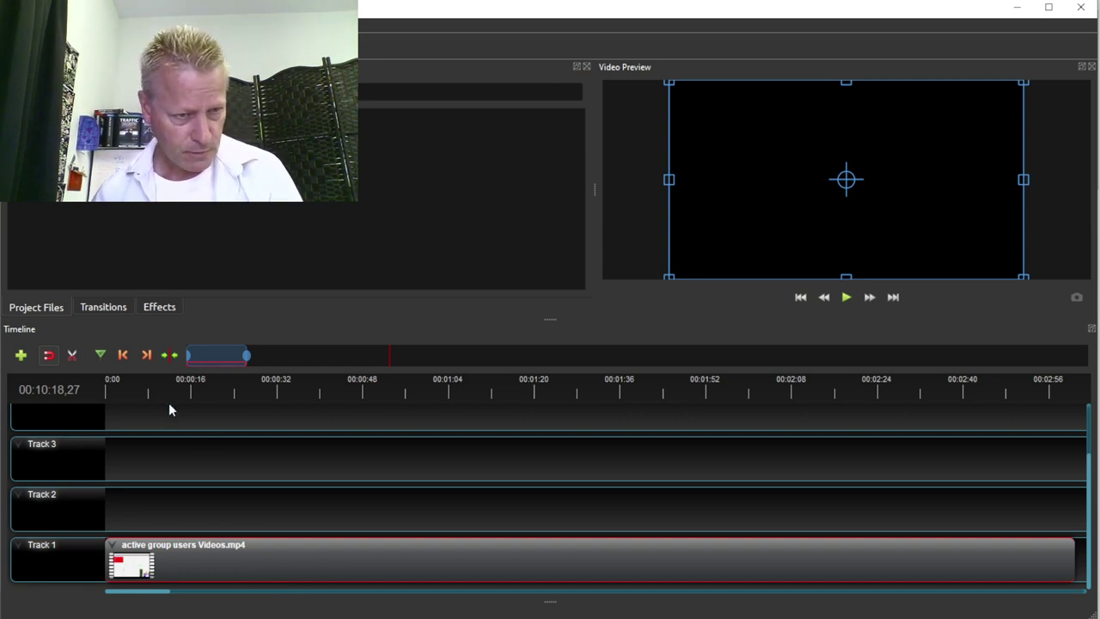
Preview the first few seconds of the trimmed lesson from the beginning of the timeline.
{"action": "left_click", "coordinate": [108, 391]}
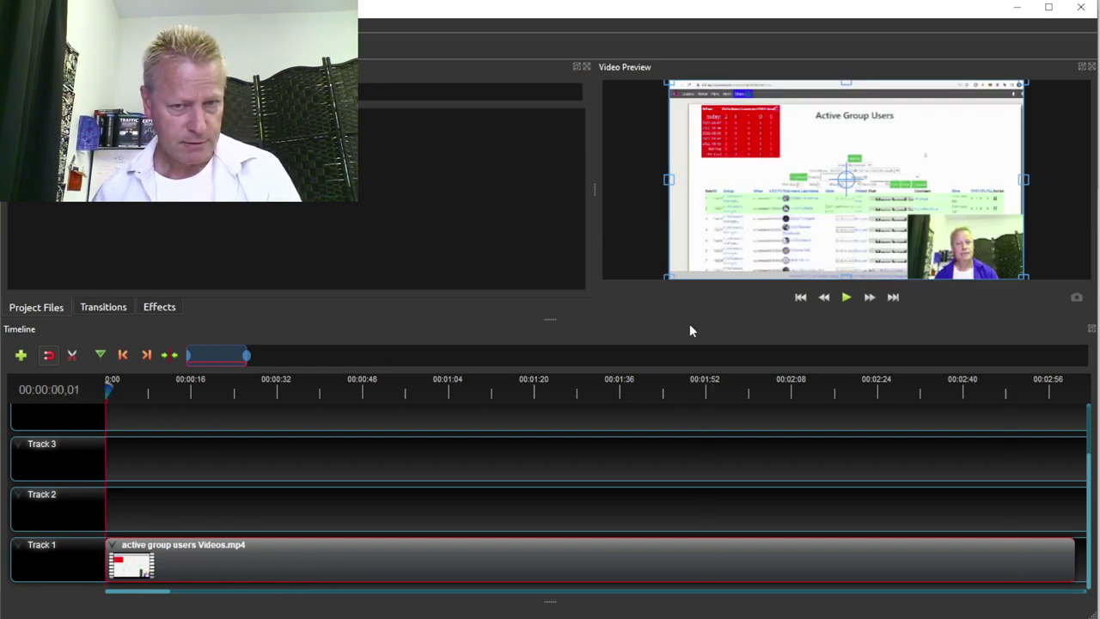
{"action": "left_click", "coordinate": [848, 296]}
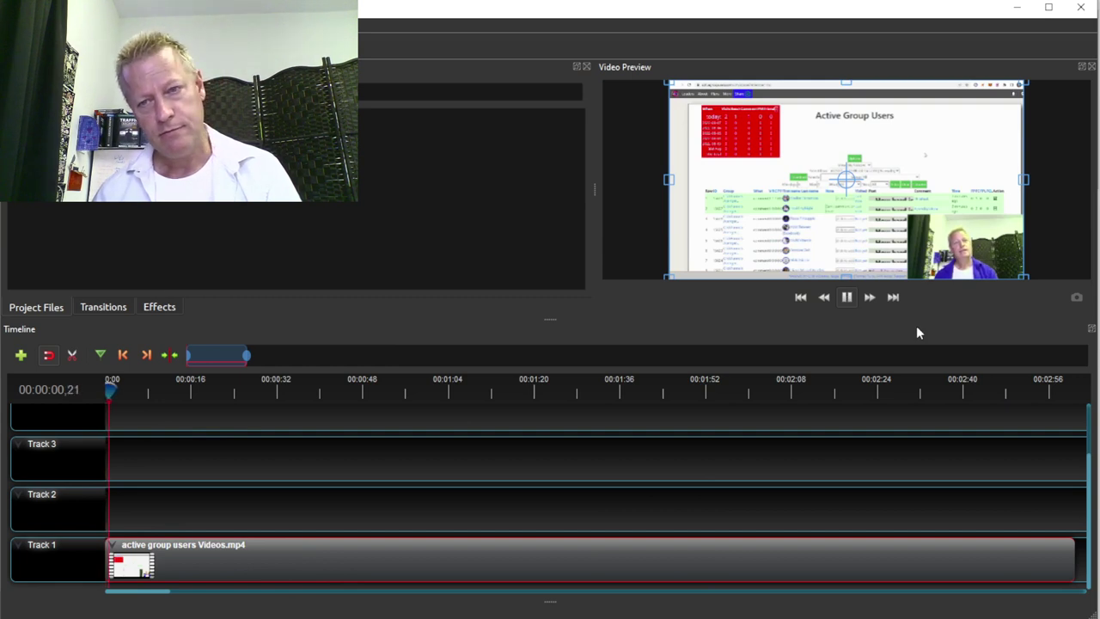
{"action": "left_click", "coordinate": [846, 299]}
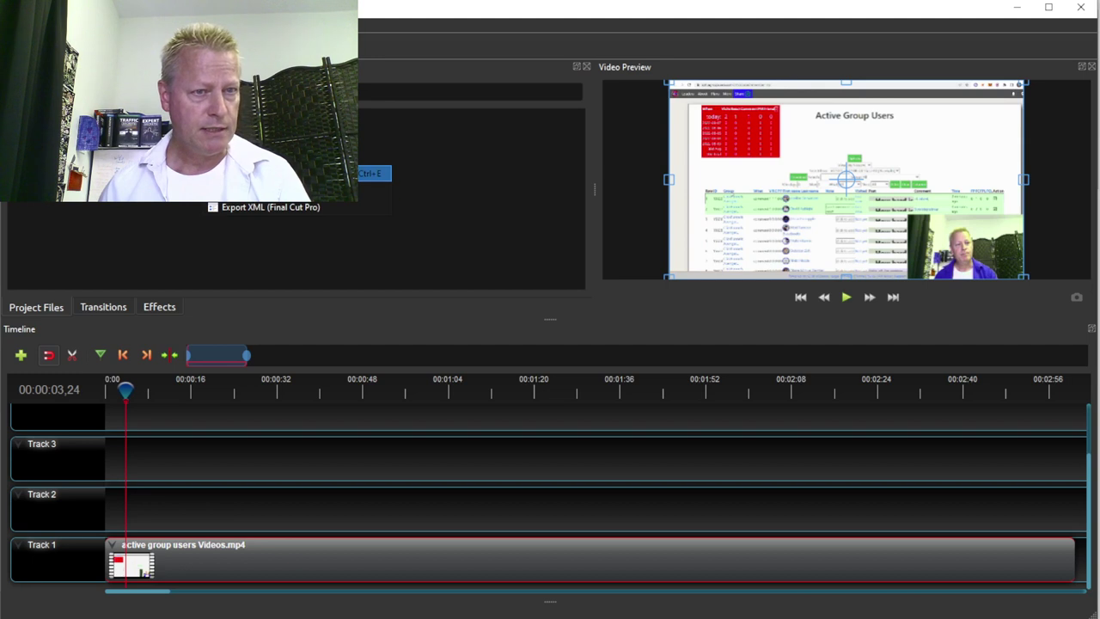
Export the lesson video with the file name "Active Group Users - 10 Columns".
{"action": "key", "text": "ctrl+e"}
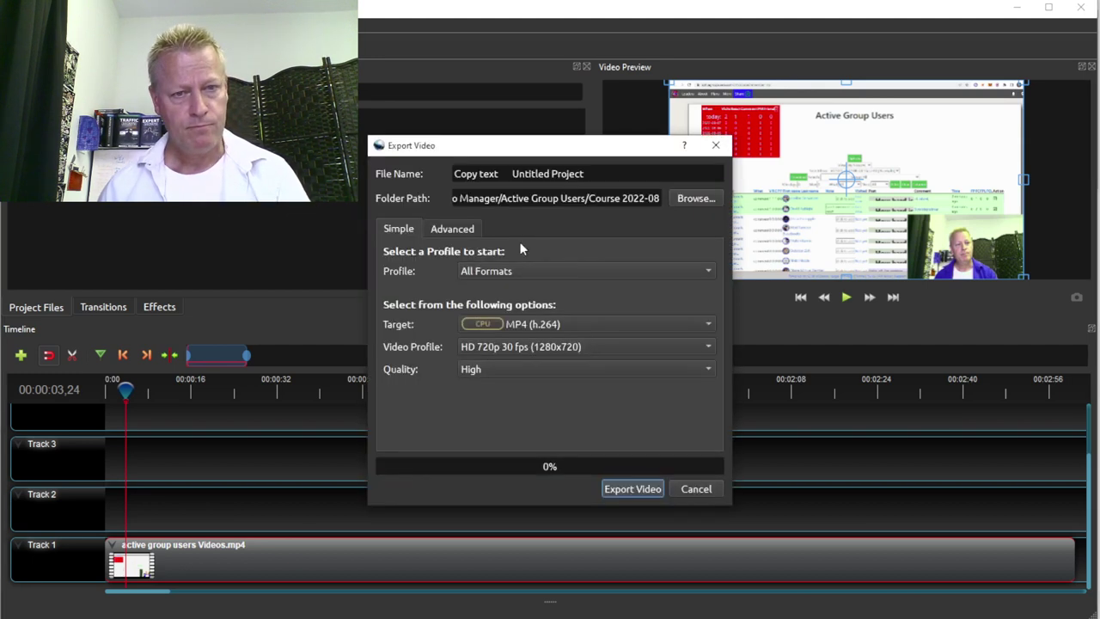
{"action": "left_click", "coordinate": [598, 175]}
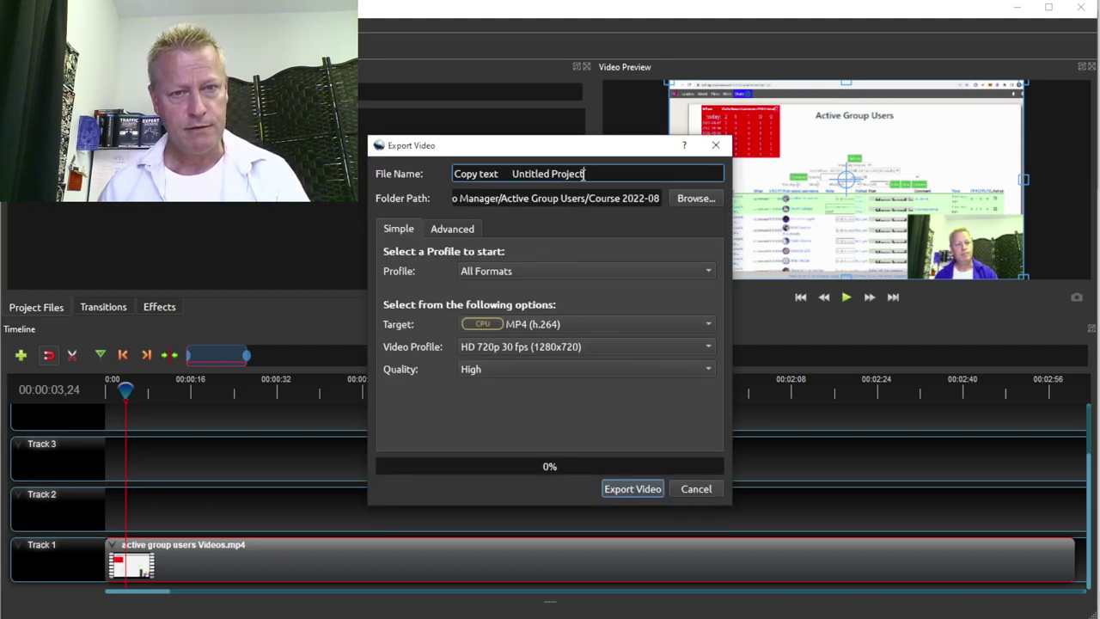
{"action": "key", "text": "ctrl+a"}
{"action": "type", "text": "Act"}
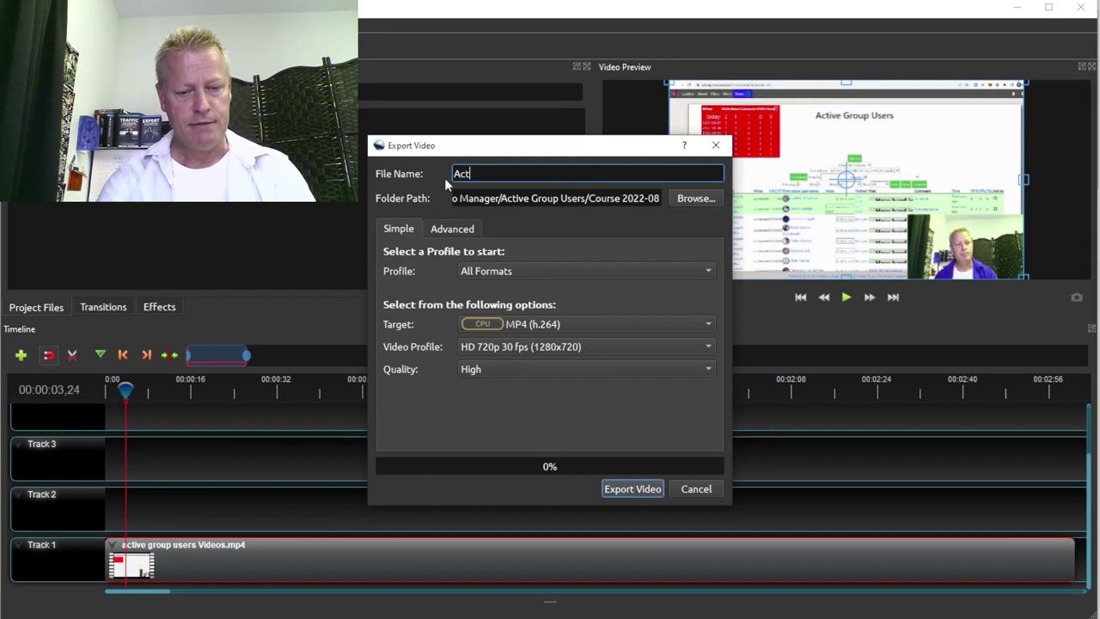
{"action": "type", "text": "ive Group Us"}
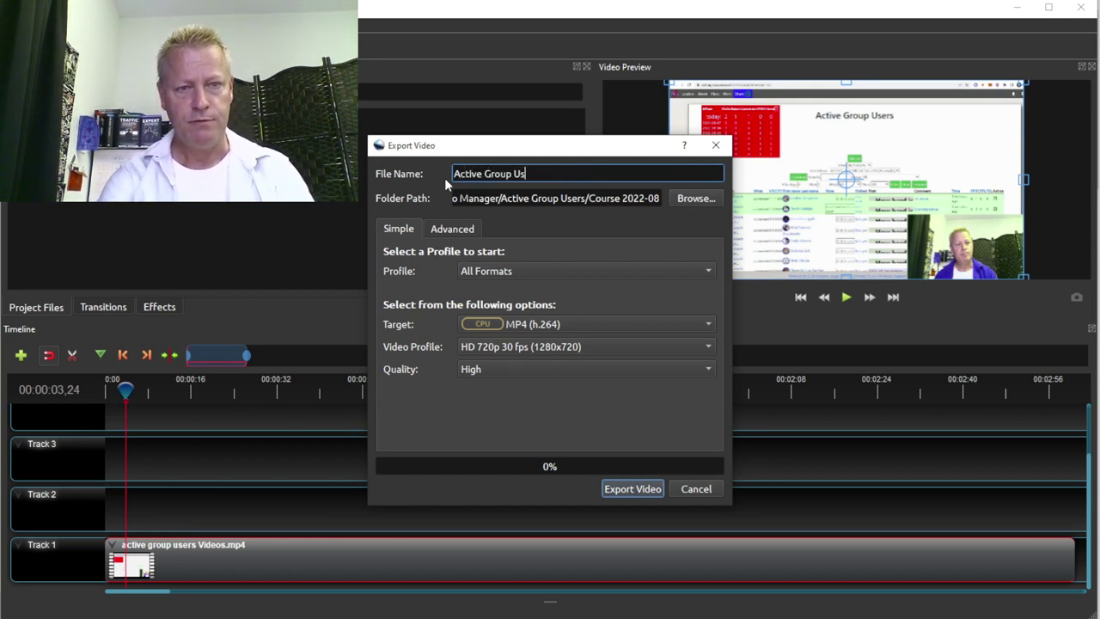
{"action": "type", "text": "ers - 10"}
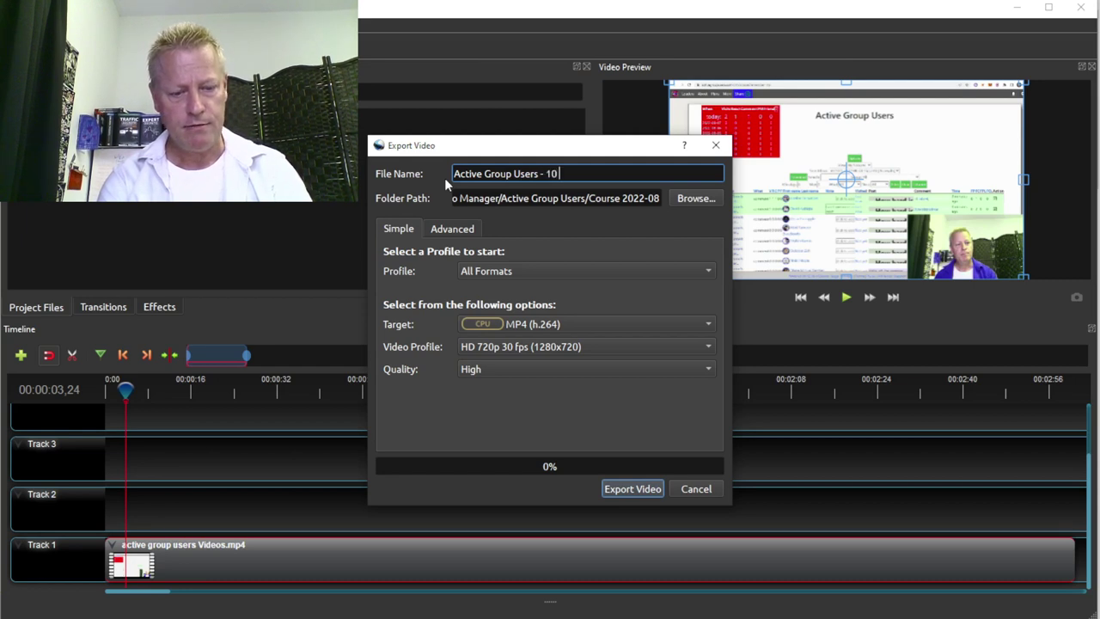
{"action": "type", "text": "Columns"}
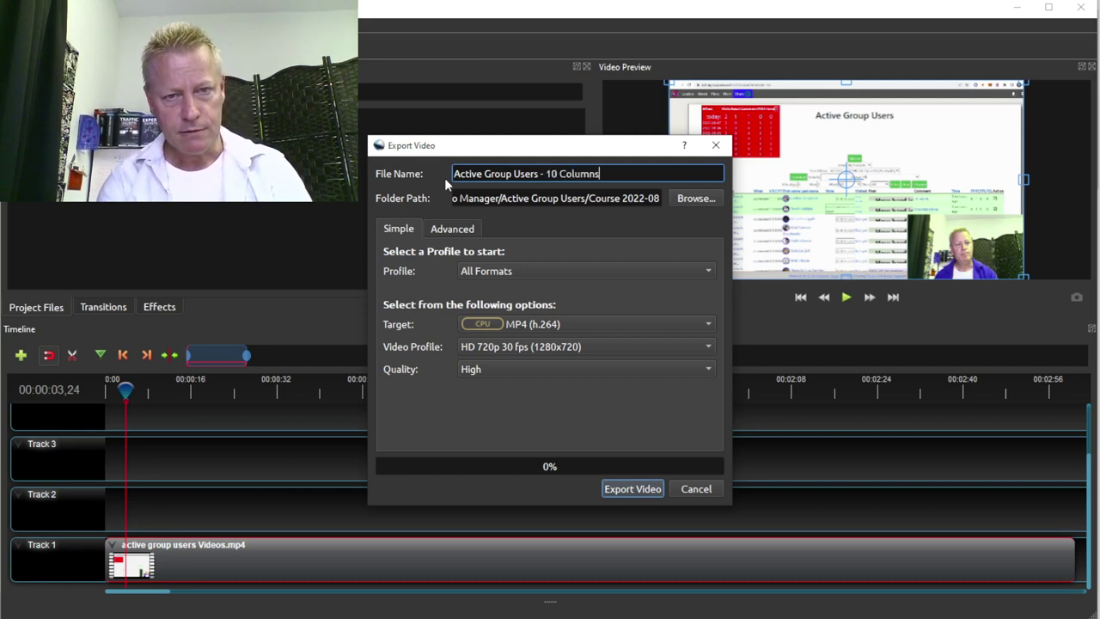
{"action": "left_click", "coordinate": [631, 492]}
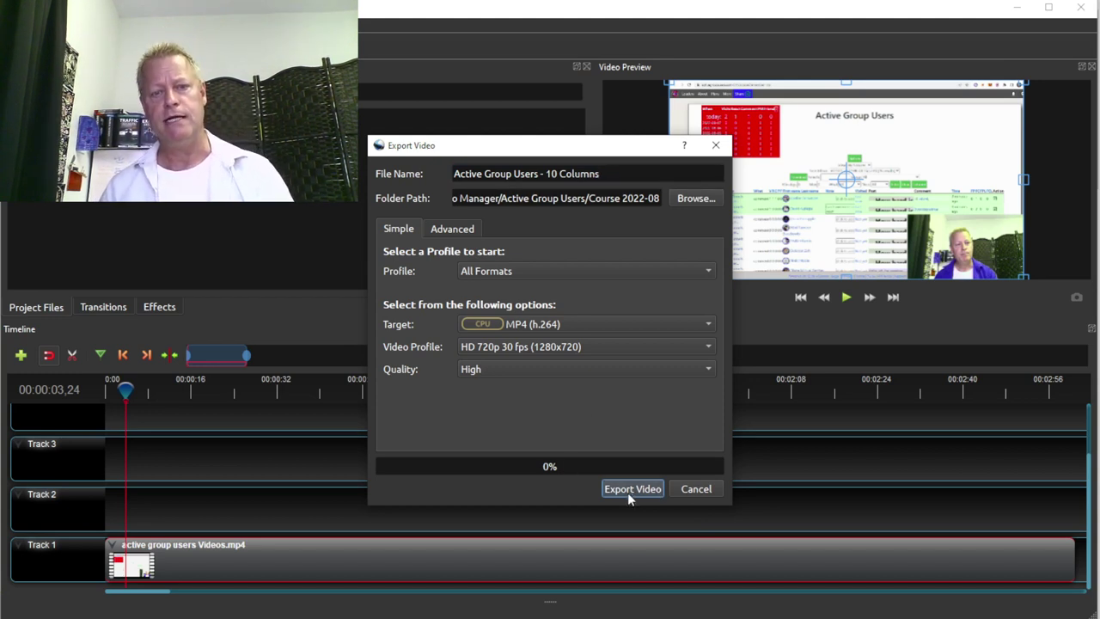